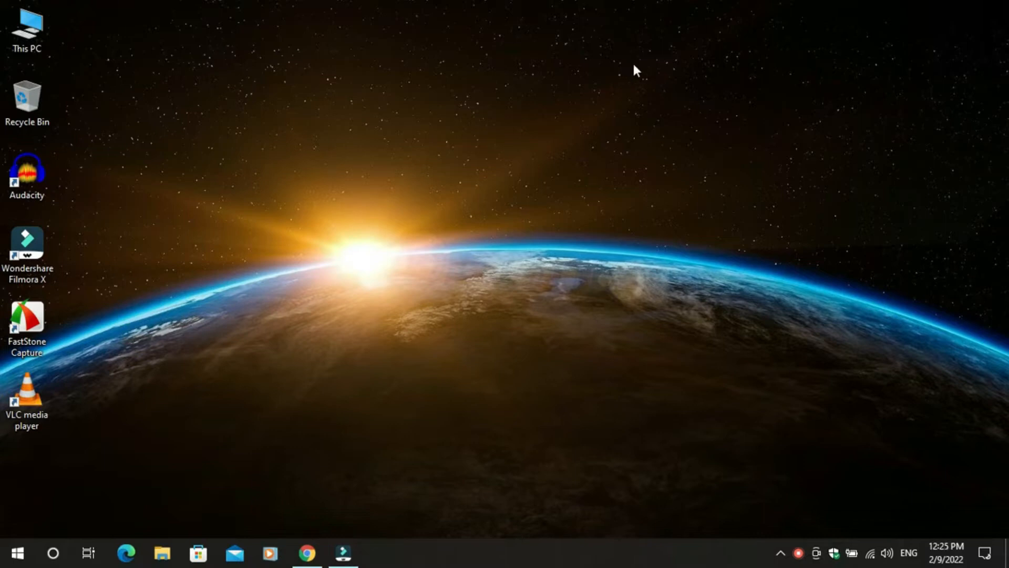
- Search Chrome for 'xammp' and open the apachefriends XAMPP Installers and Downloads result
left_click(307, 553)
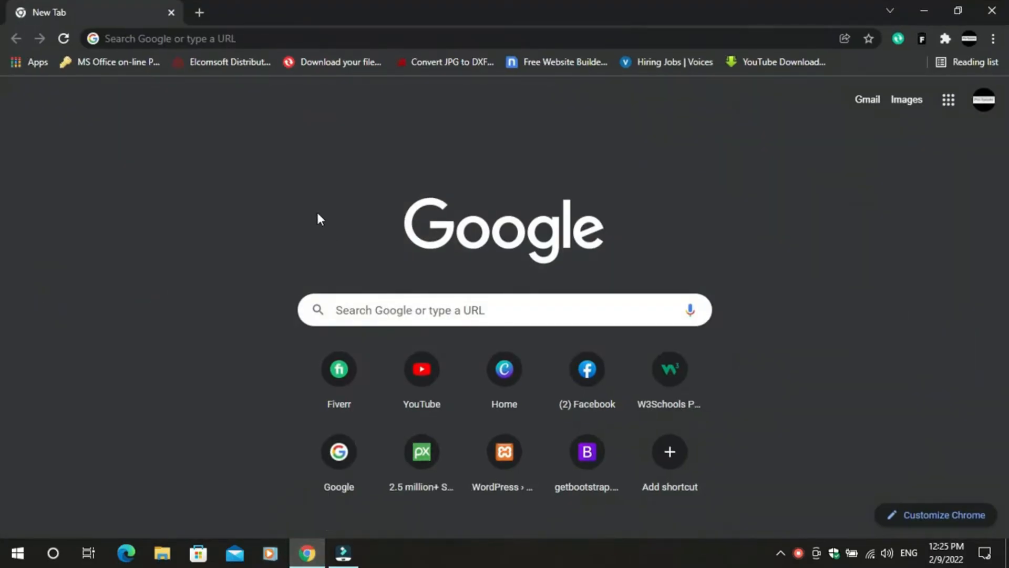
left_click(249, 42)
type("xammp")
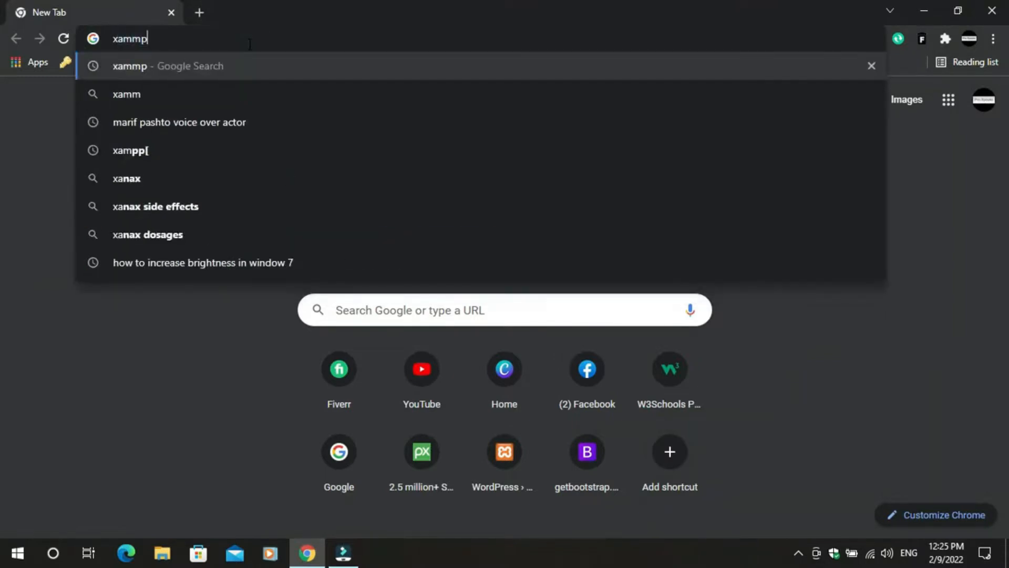
key("Return")
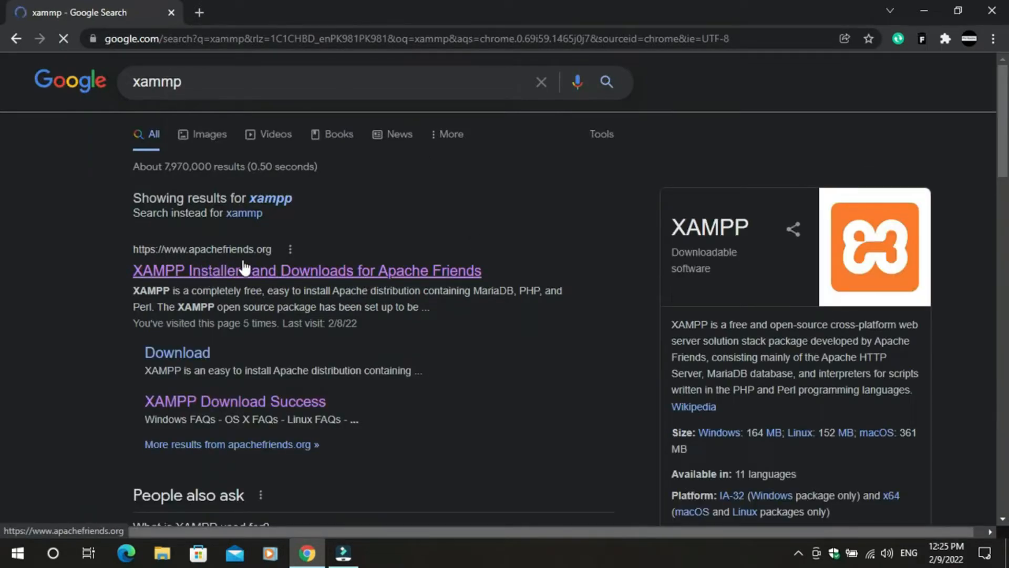
left_click(235, 270)
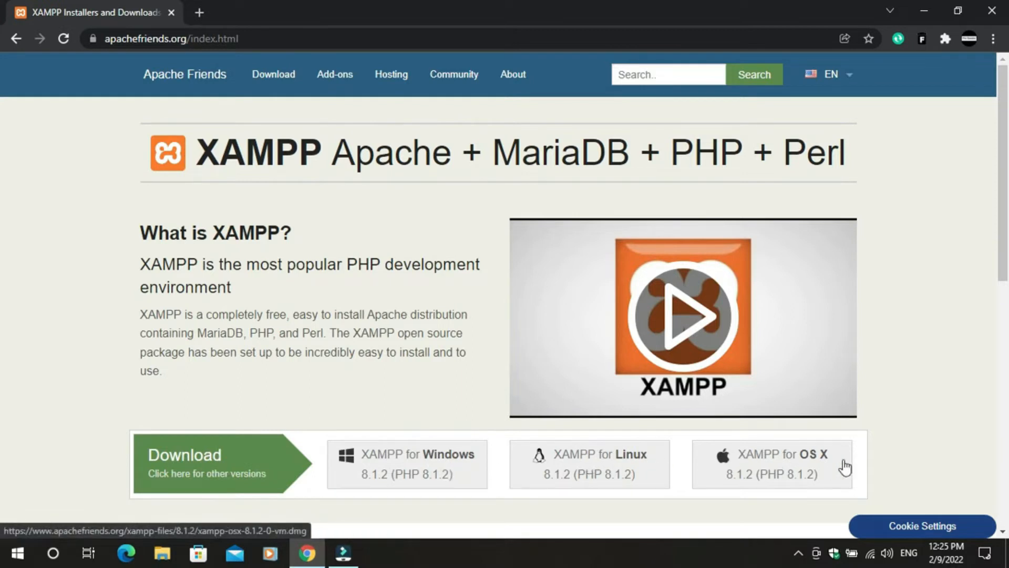
- Start the XAMPP for Windows download, then cancel it from the download bar
left_click(460, 457)
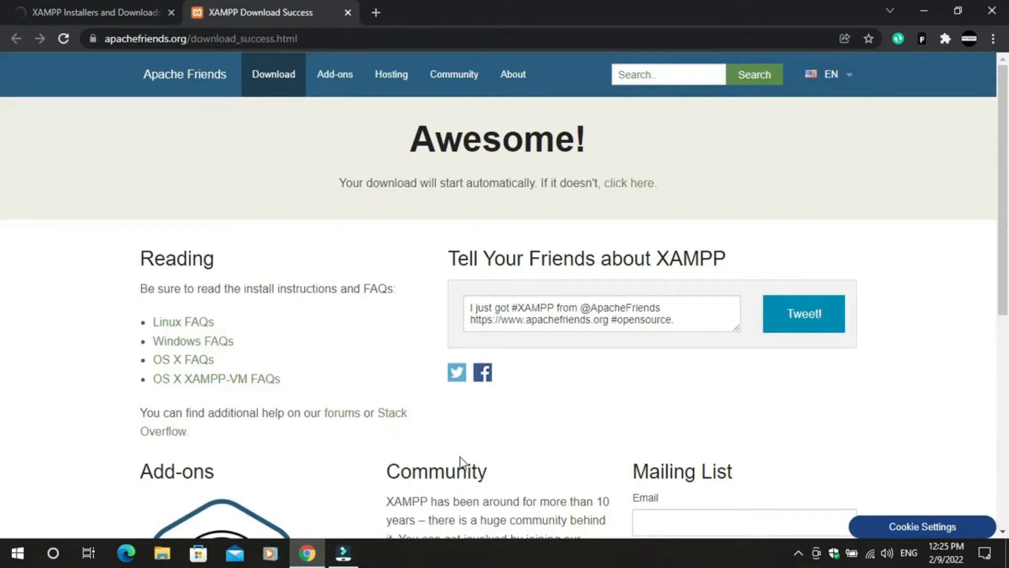
scroll(459, 456, "down", 8)
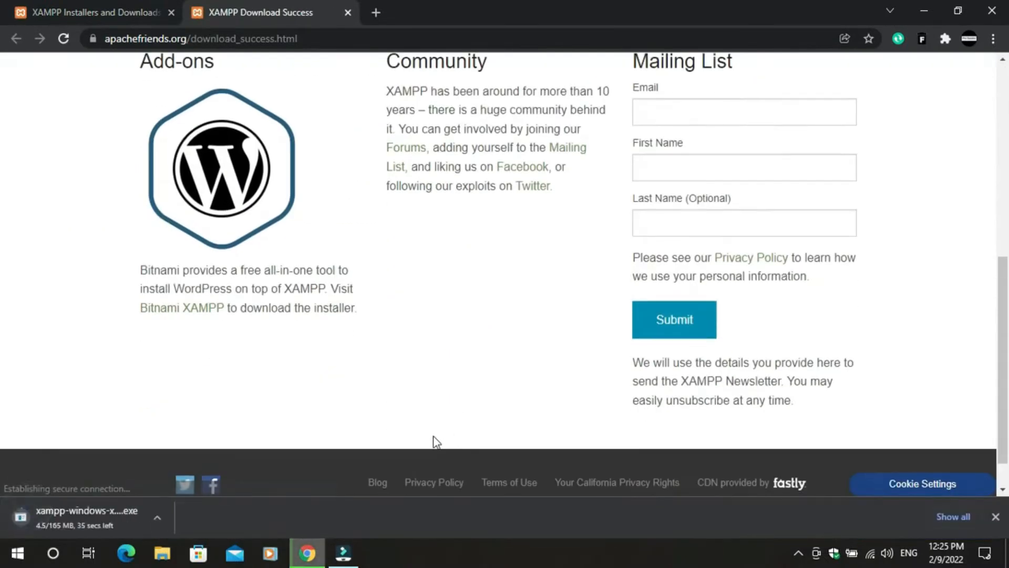
left_click(151, 518)
left_click(174, 486)
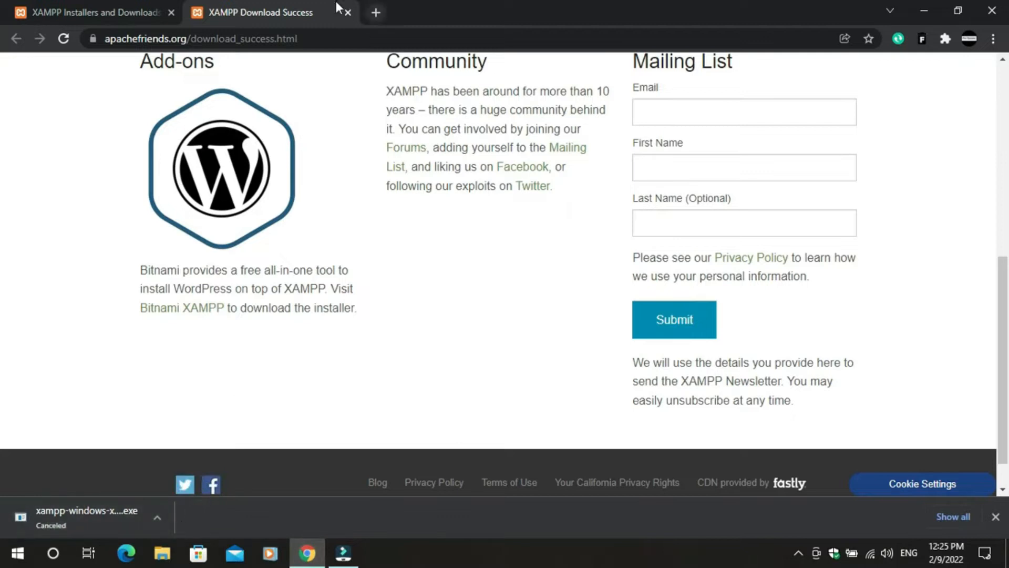
- In a new tab, search for wordpress and open the Download | WordPress.org result
left_click(376, 13)
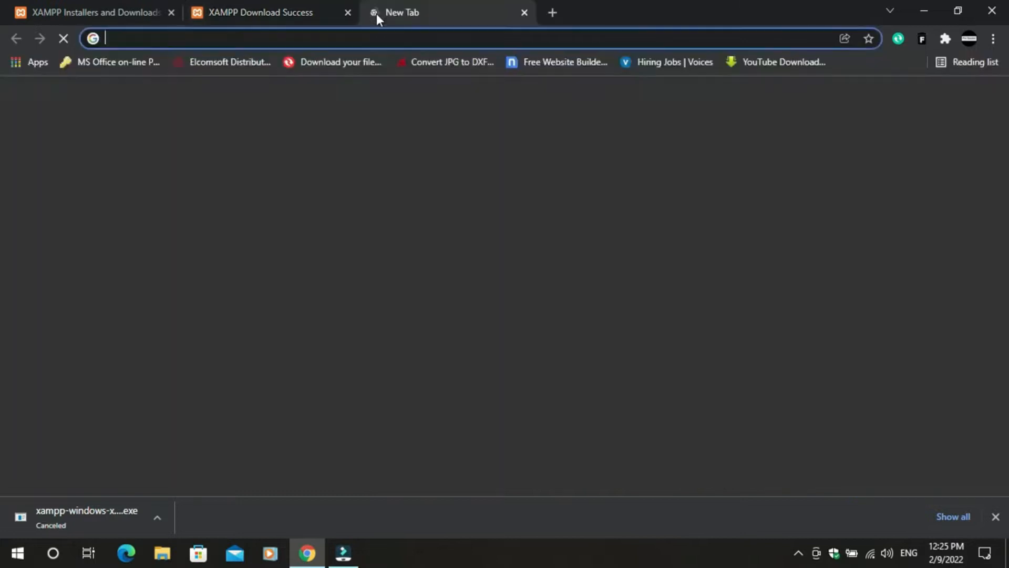
type("wor")
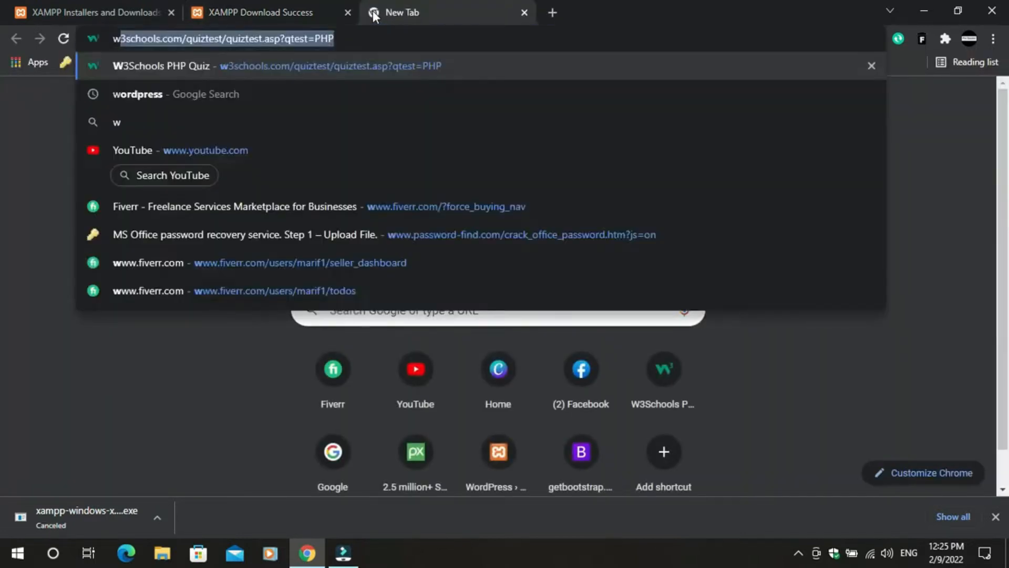
key("Return")
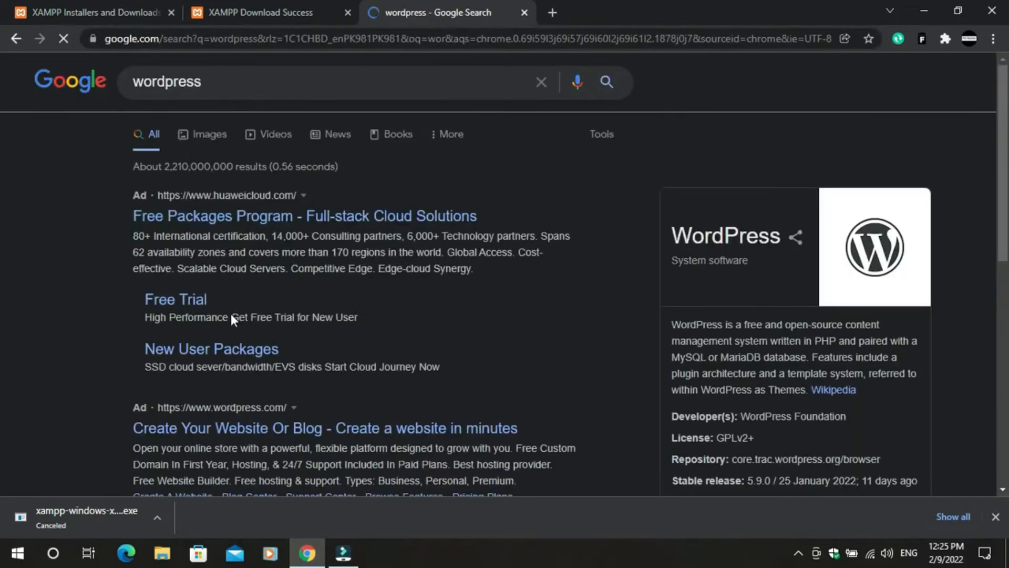
scroll(311, 285, "down", 5)
scroll(329, 289, "down", 3)
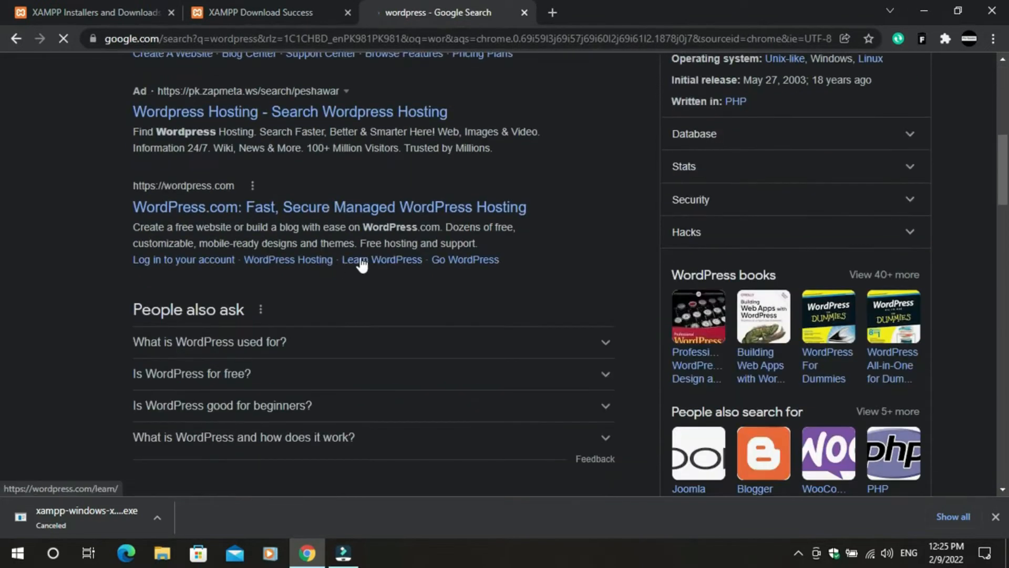
scroll(358, 263, "up", 8)
left_click(231, 83)
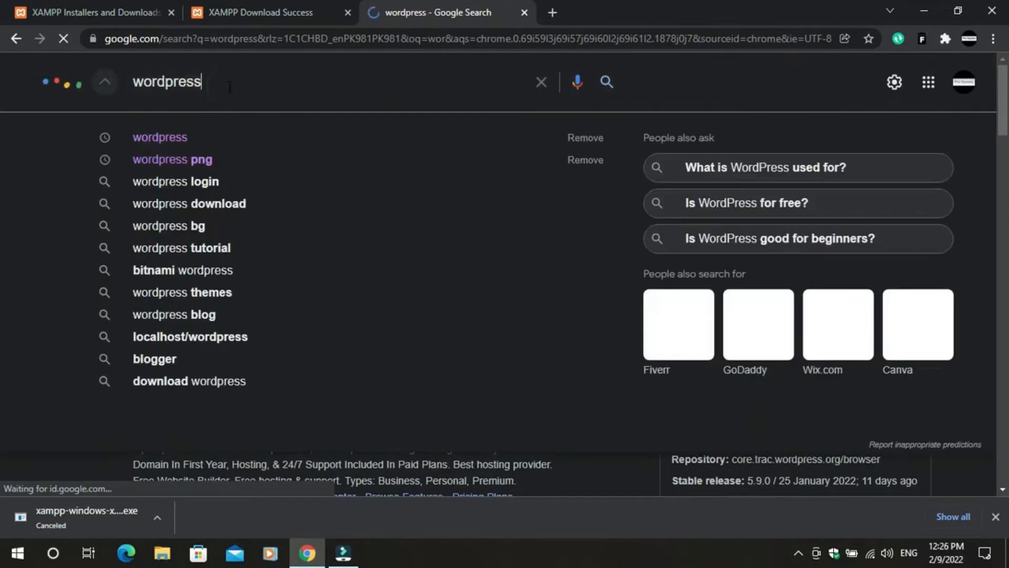
left_click(186, 143)
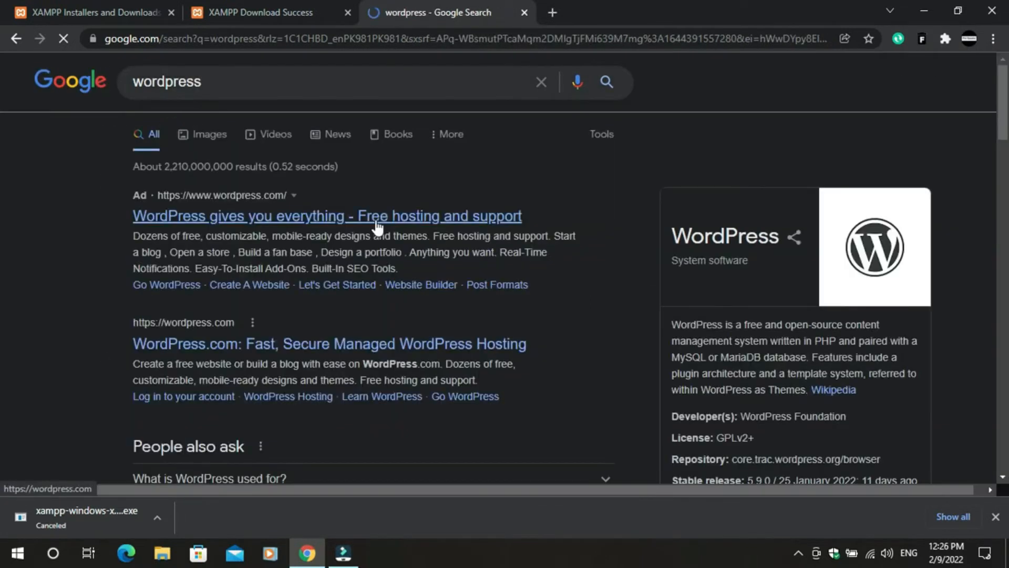
scroll(363, 258, "down", 10)
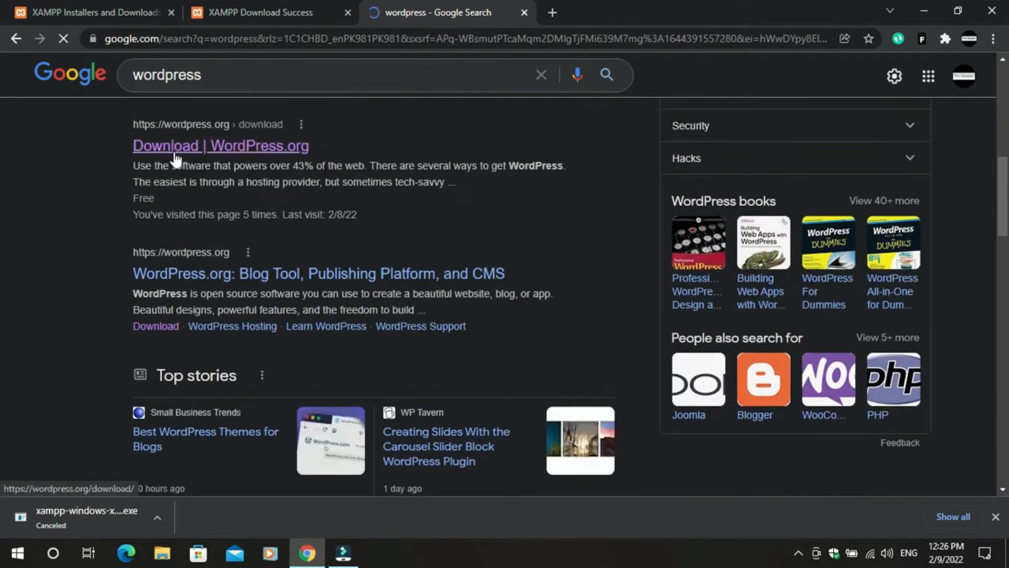
left_click(269, 149)
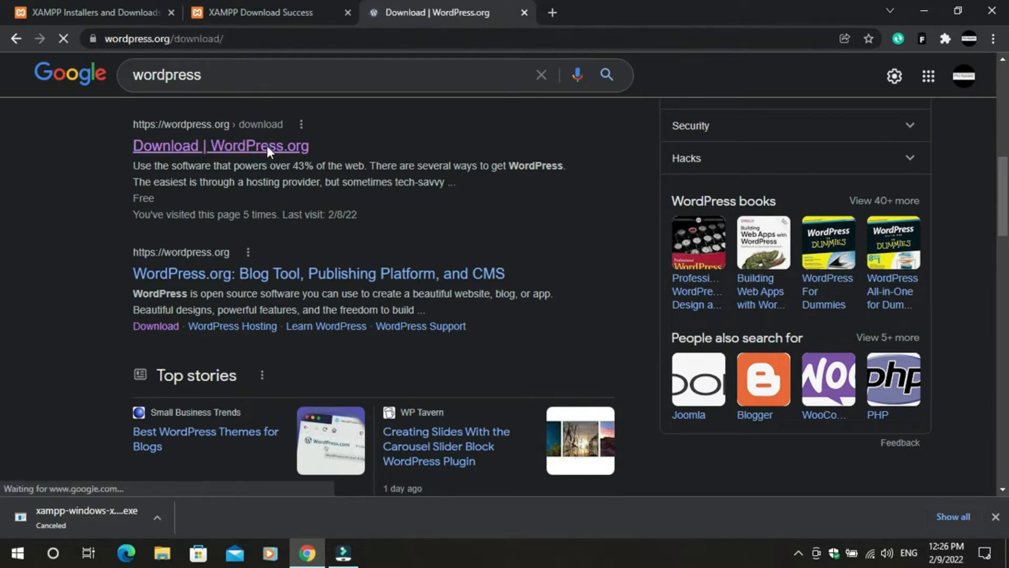
- Start the WordPress 5.9 zip download, then cancel it from the download bar
scroll(390, 289, "down", 1)
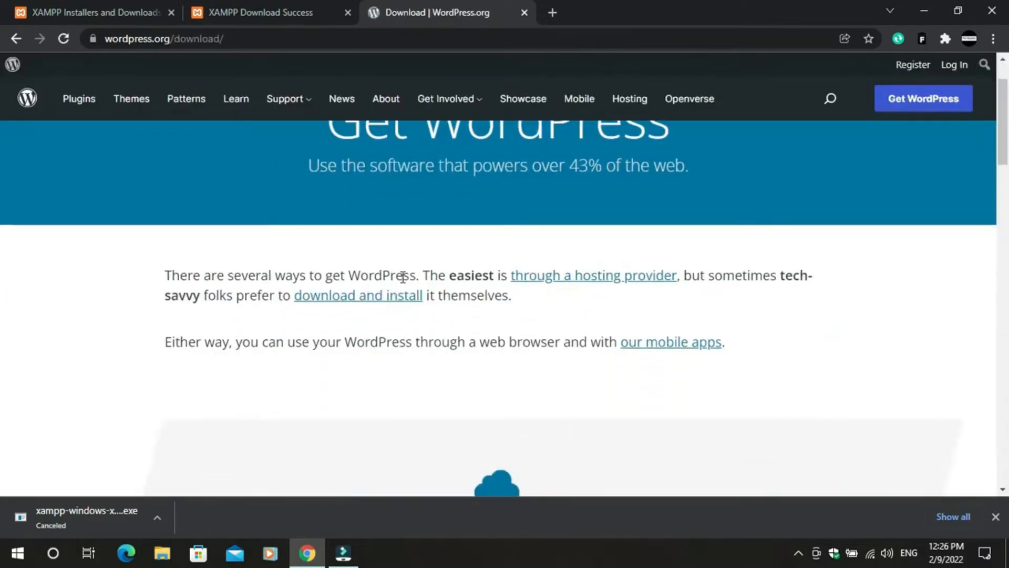
scroll(507, 293, "down", 15)
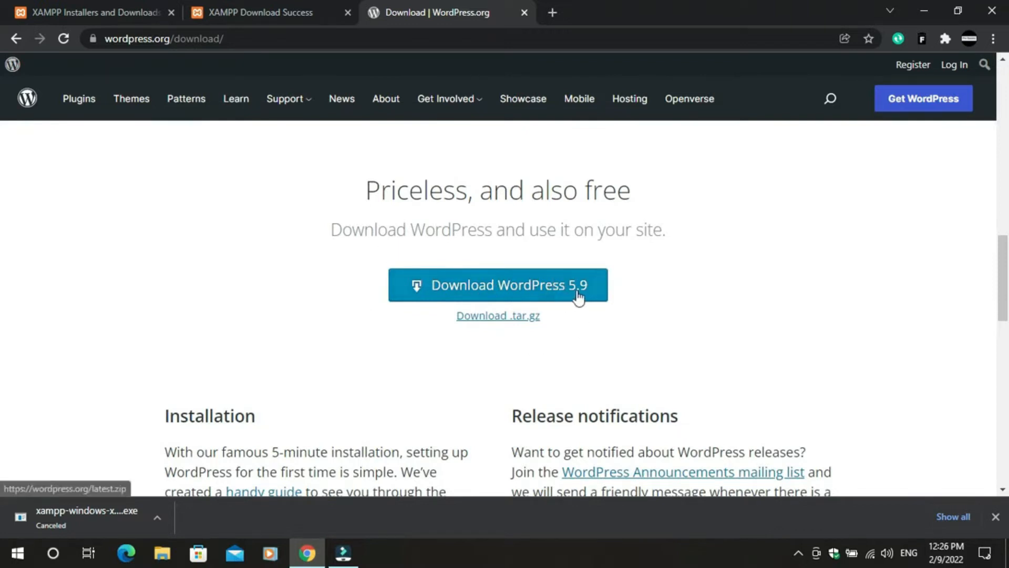
left_click(538, 295)
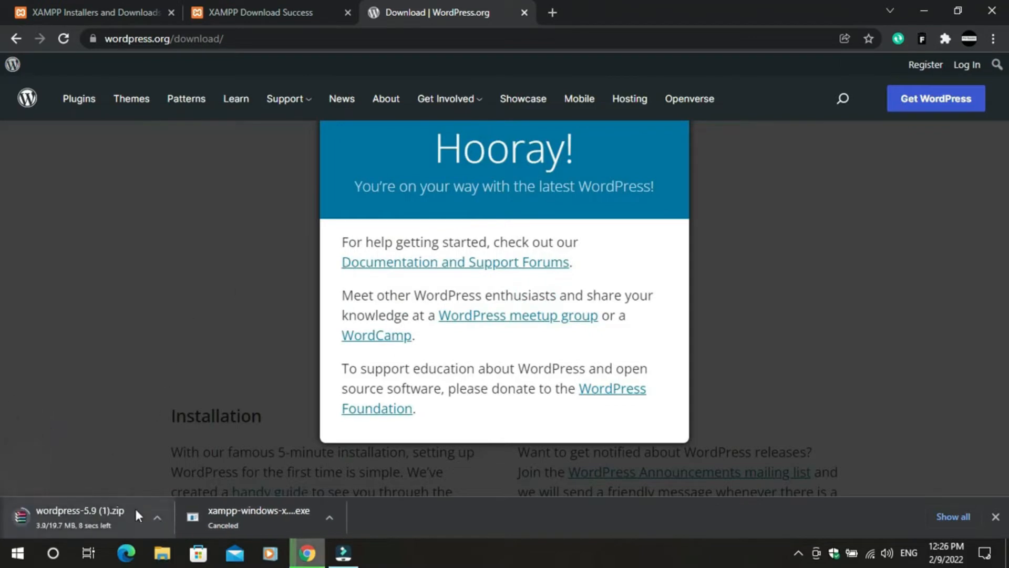
left_click(158, 520)
left_click(168, 492)
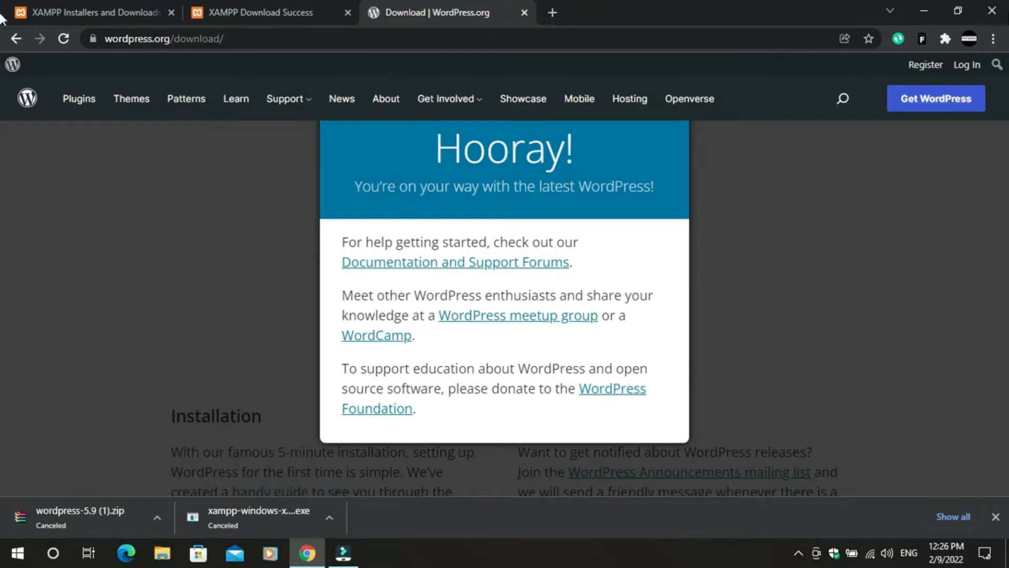
- Close Chrome, then select the XAMPP installer in the Downloads folder via This PC
left_click(990, 11)
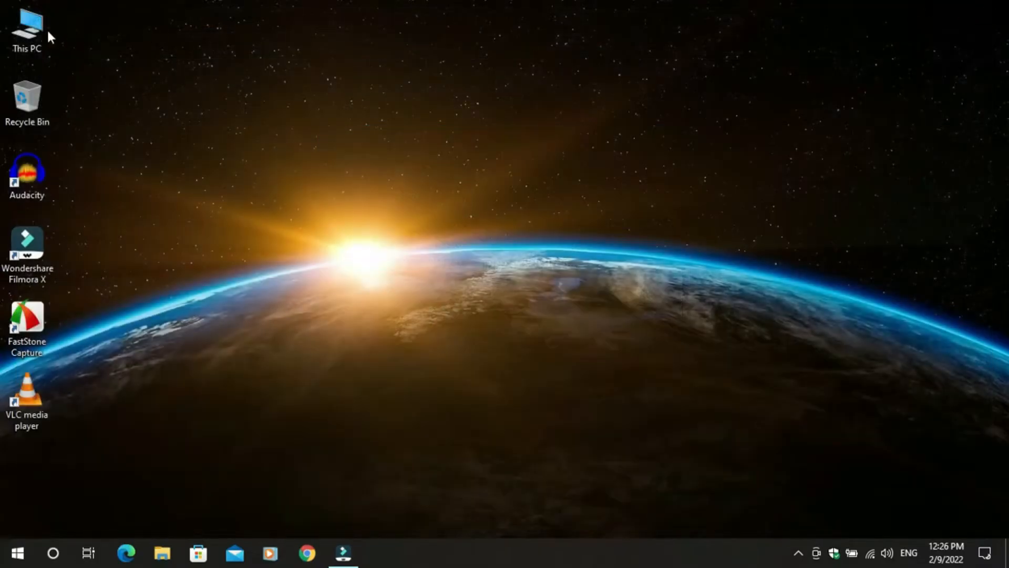
double_click(46, 31)
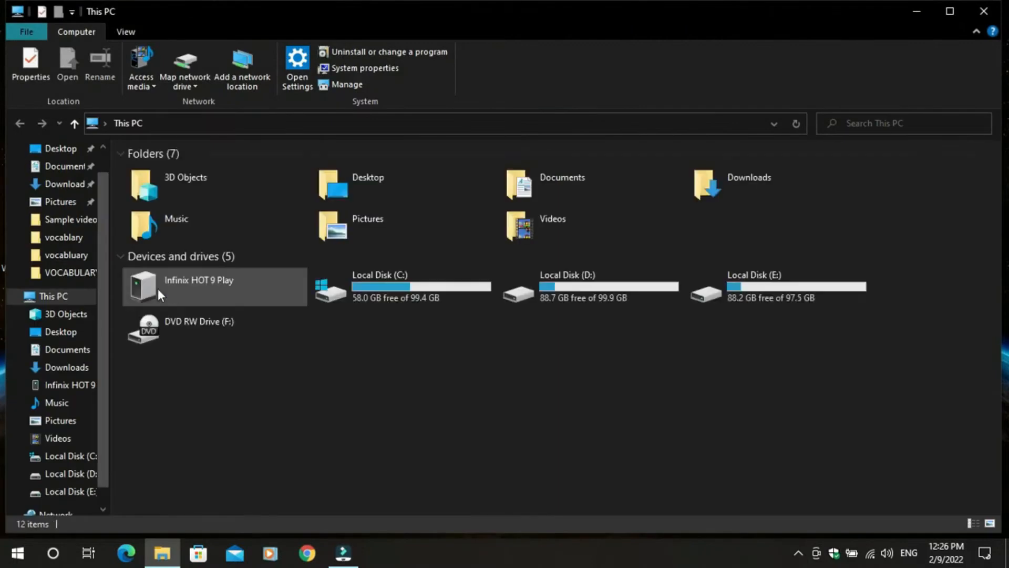
left_click(77, 368)
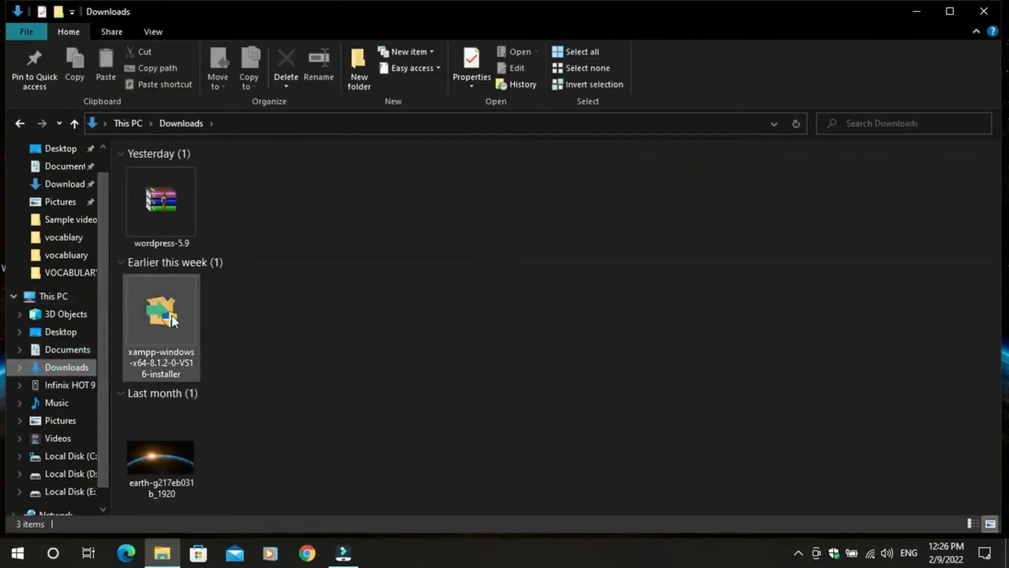
left_click(171, 314)
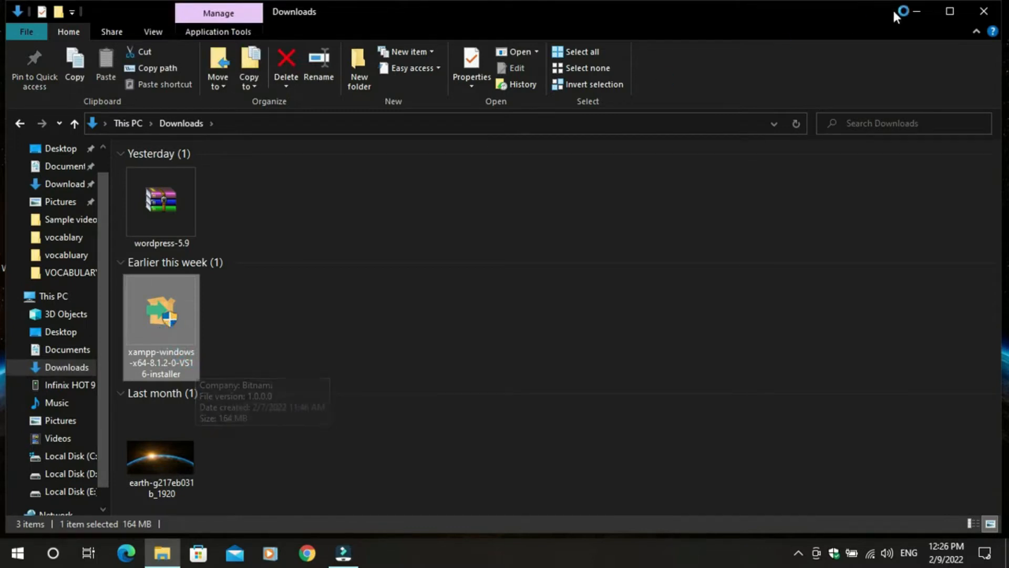
- Minimise the Downloads window and refresh the desktop twice
left_click(921, 9)
right_click(343, 87)
left_click(371, 131)
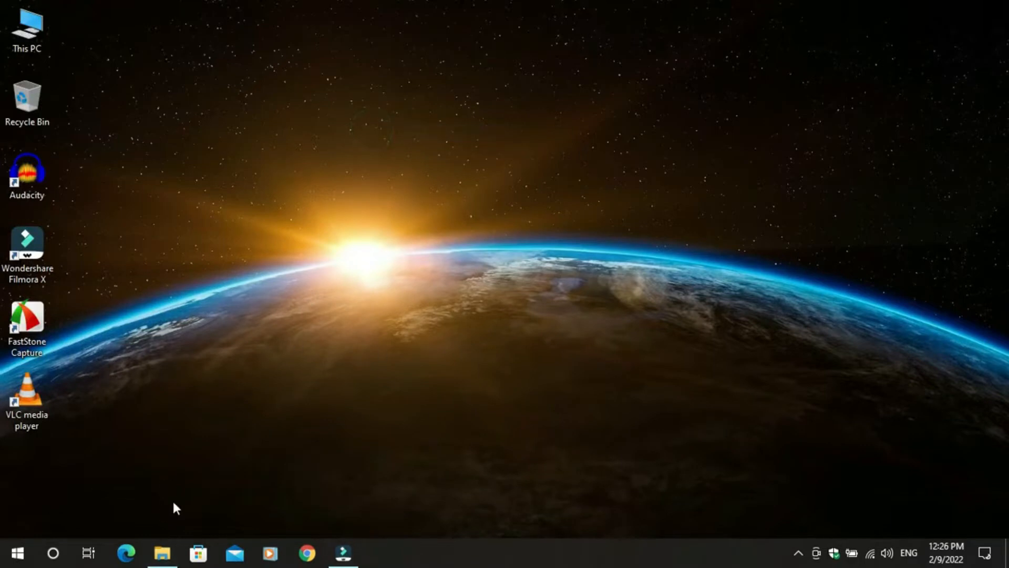
mouse_move(174, 564)
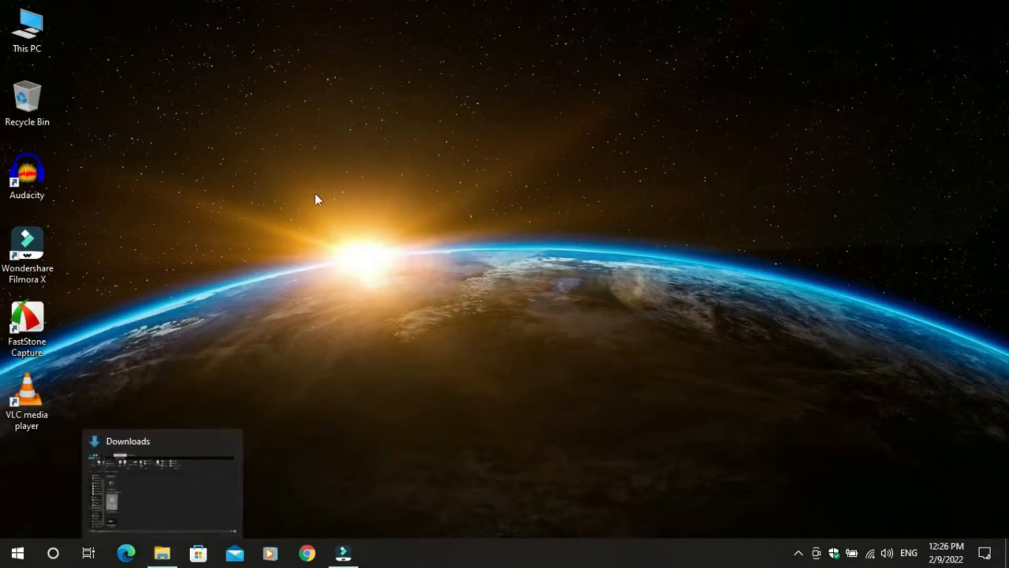
right_click(304, 160)
left_click(331, 205)
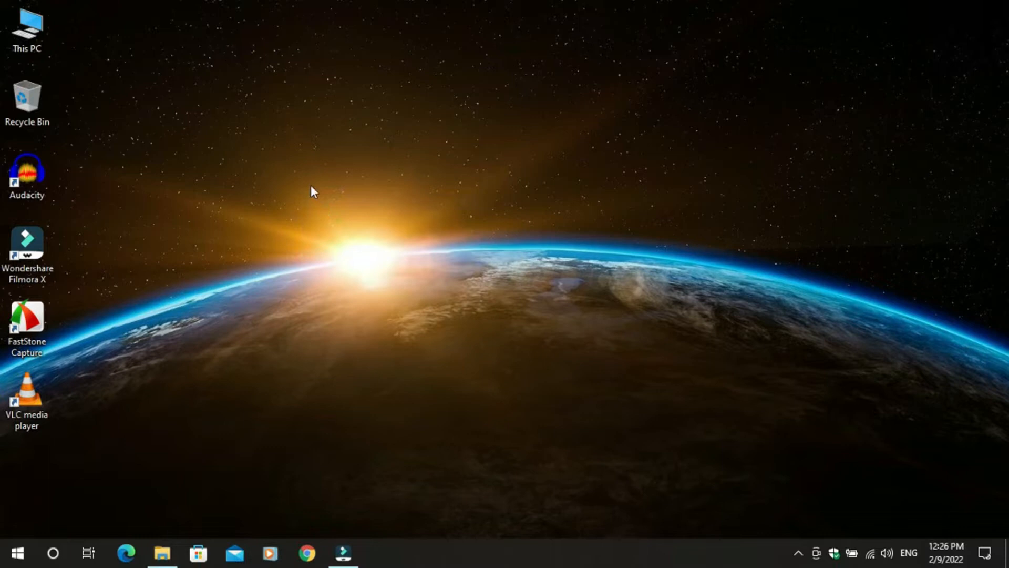
- Restore and re-minimise the Downloads window, then refresh the desktop repeatedly while the installer starts
left_click(157, 550)
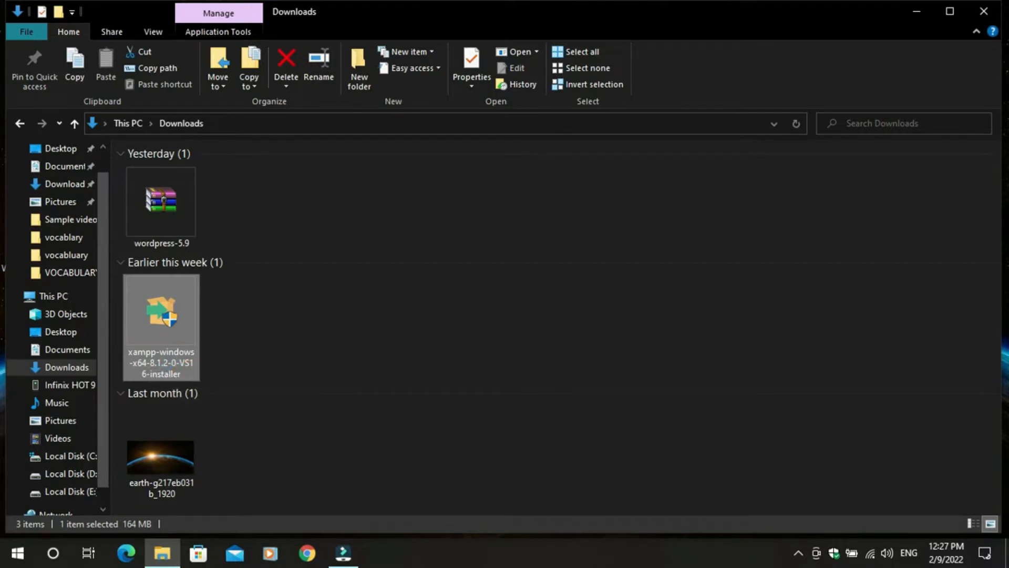
left_click(913, 11)
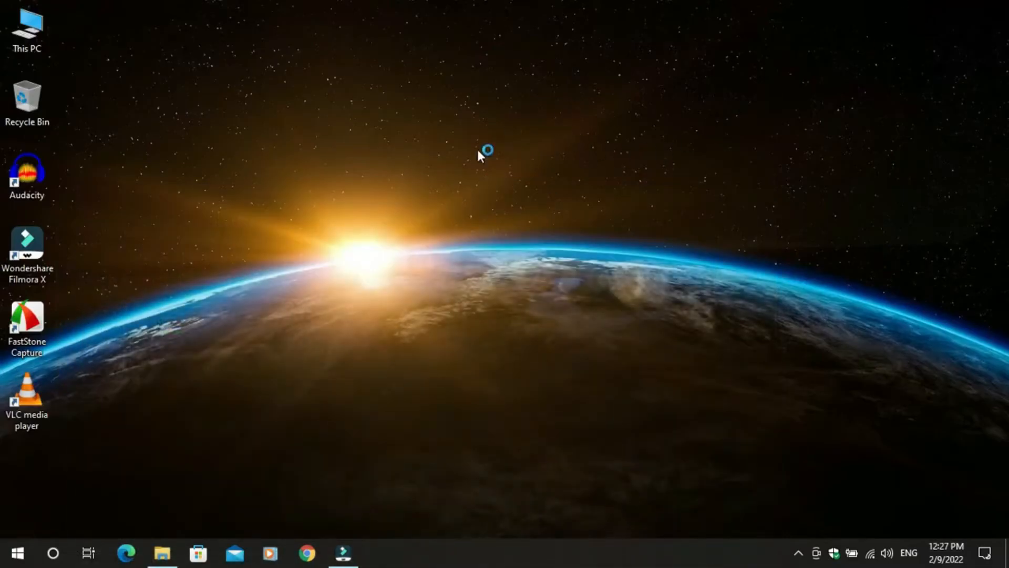
right_click(322, 115)
left_click(361, 162)
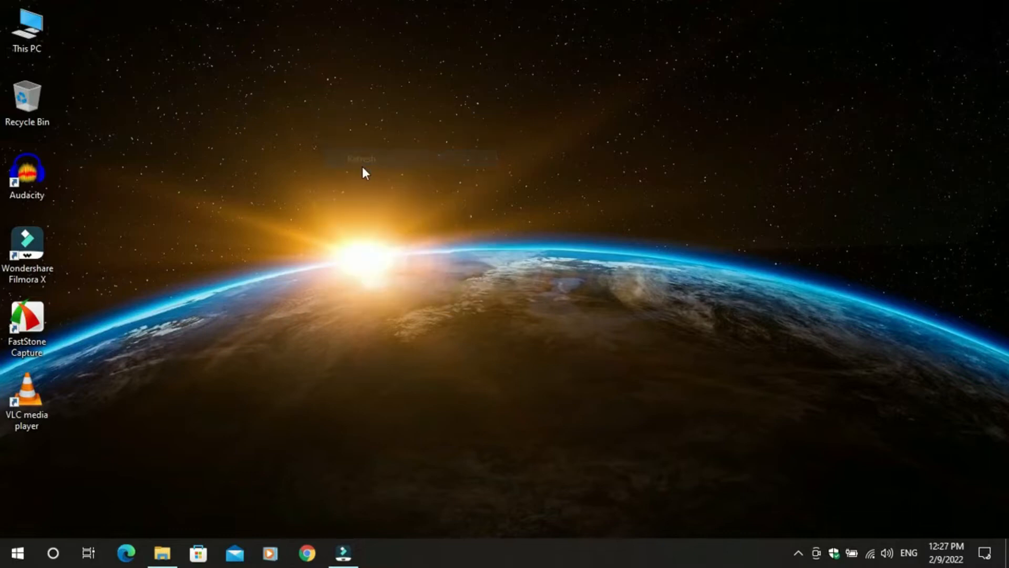
right_click(296, 161)
left_click(315, 190)
right_click(314, 156)
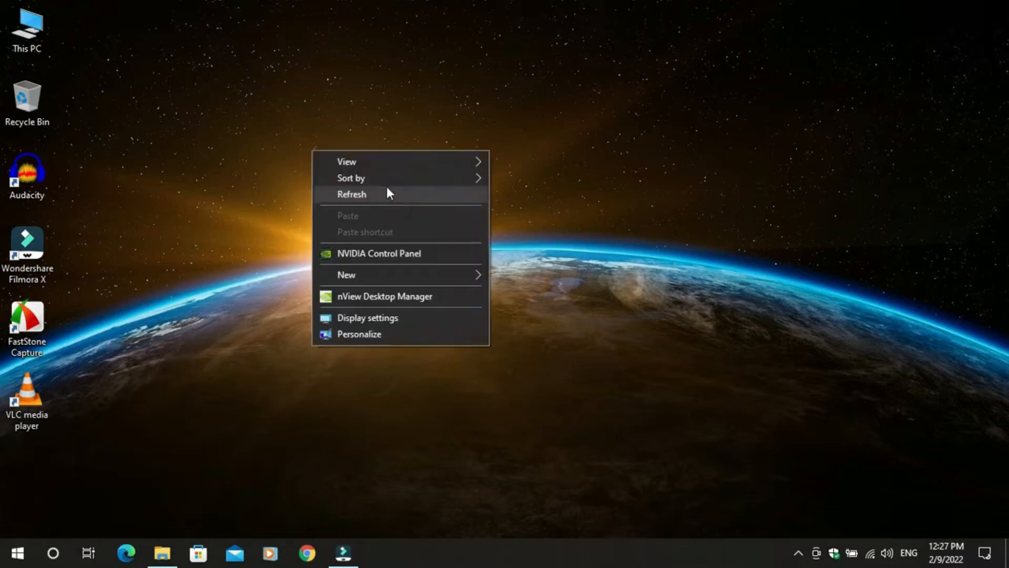
left_click(380, 198)
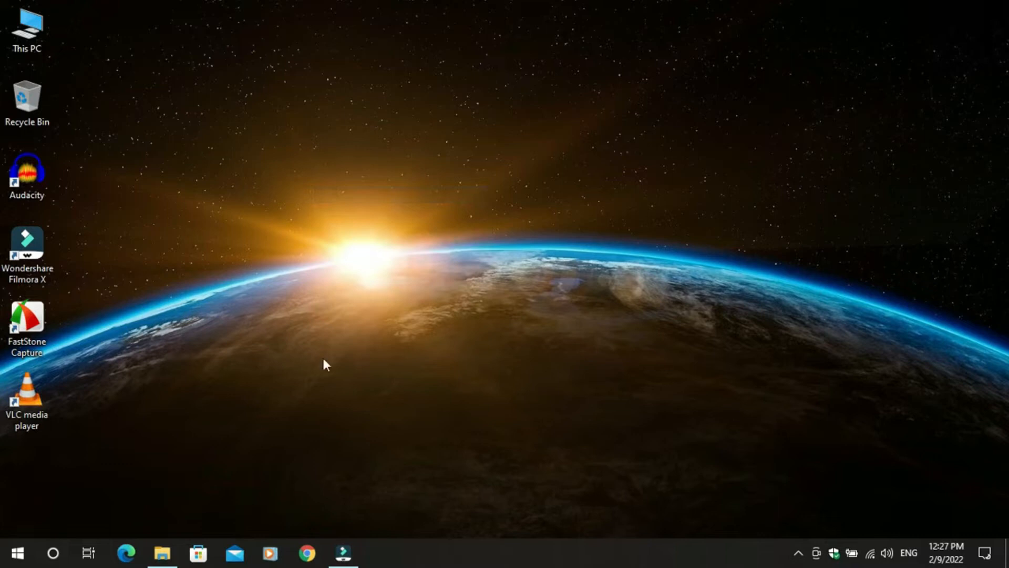
right_click(383, 177)
left_click(426, 217)
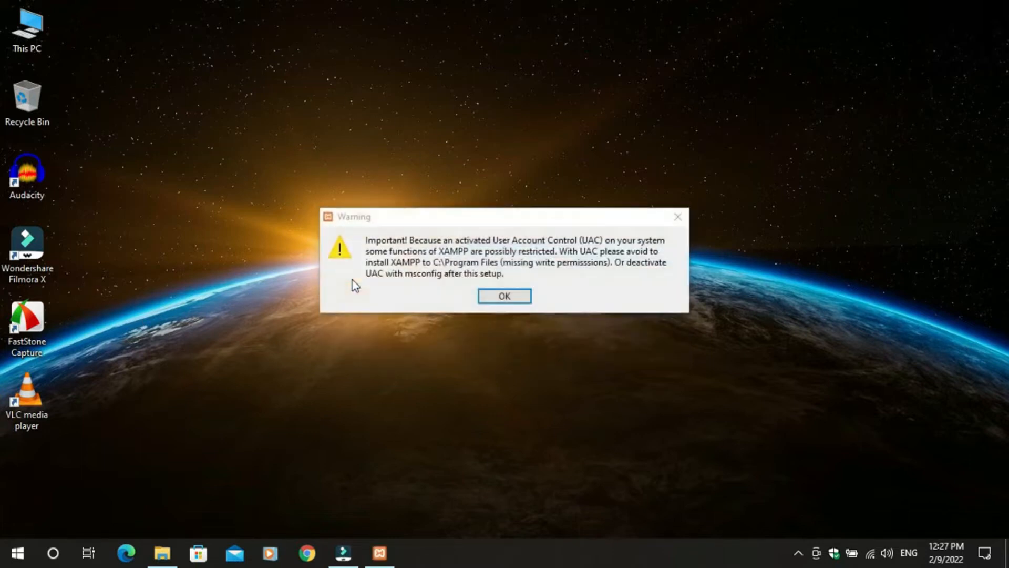
- Dismiss the UAC warning, keep default components and C:\xampp, and acknowledge the folder-not-empty warning
left_click(528, 297)
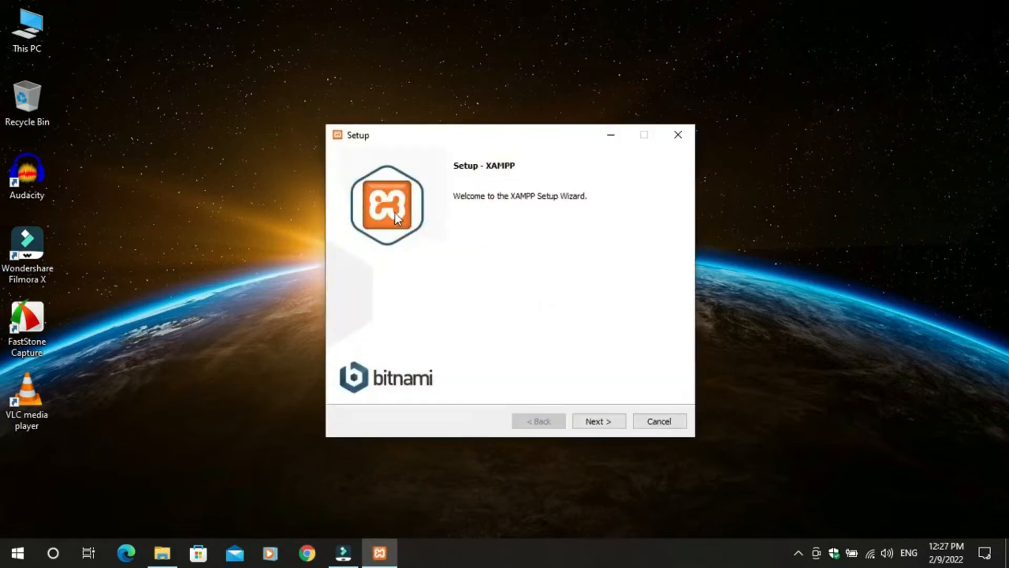
left_click(606, 420)
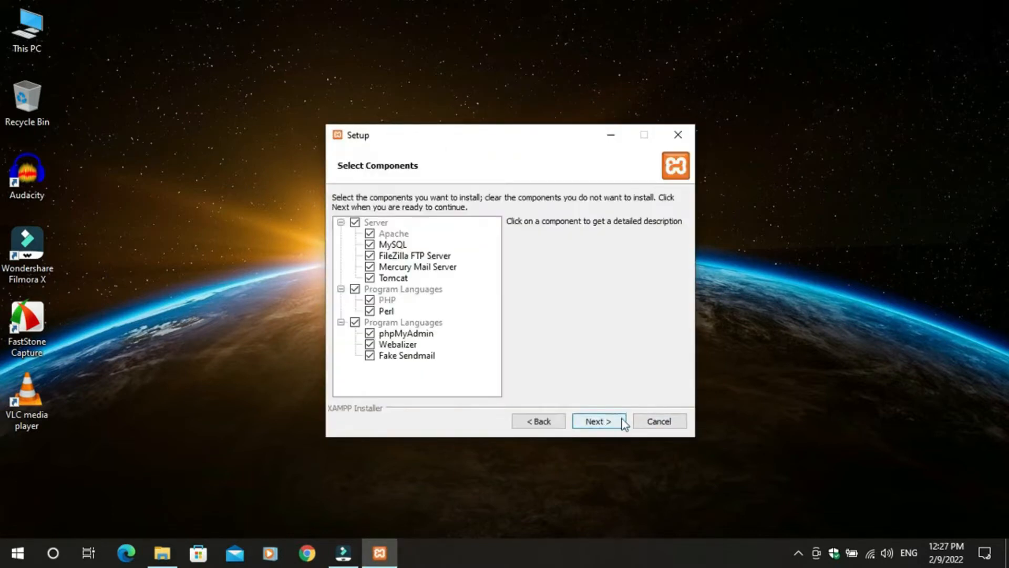
left_click(595, 423)
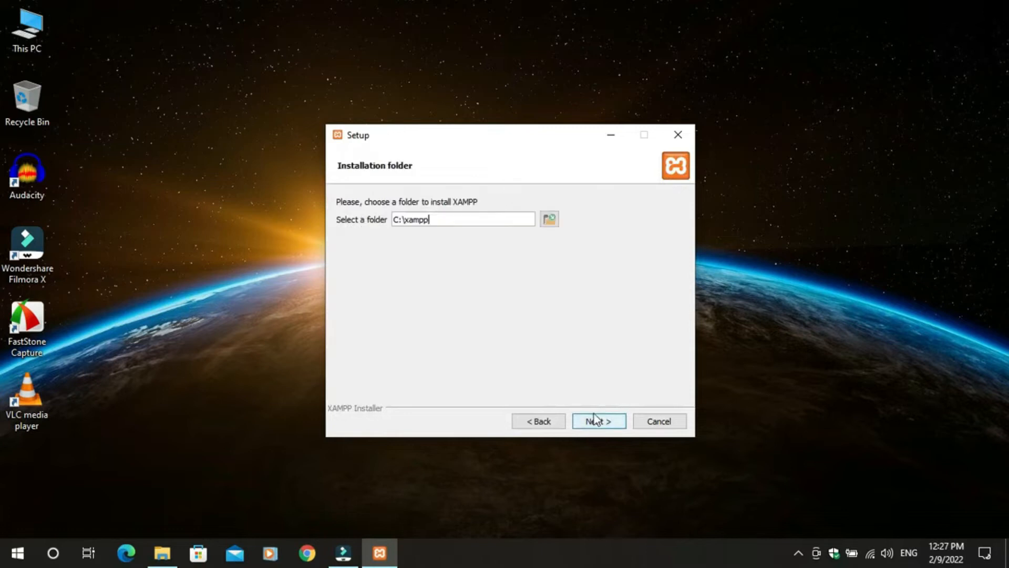
left_click(595, 419)
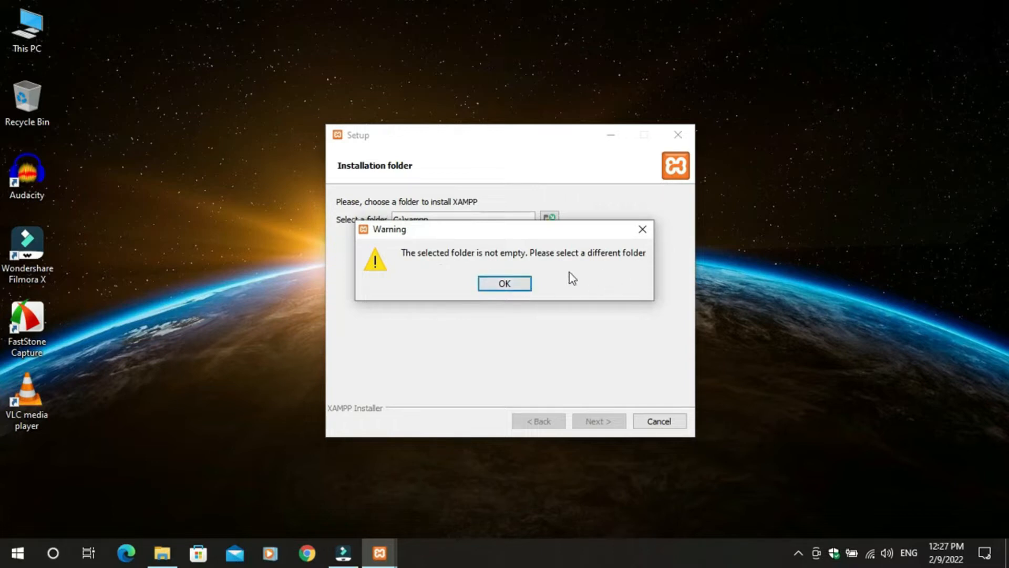
left_click(505, 284)
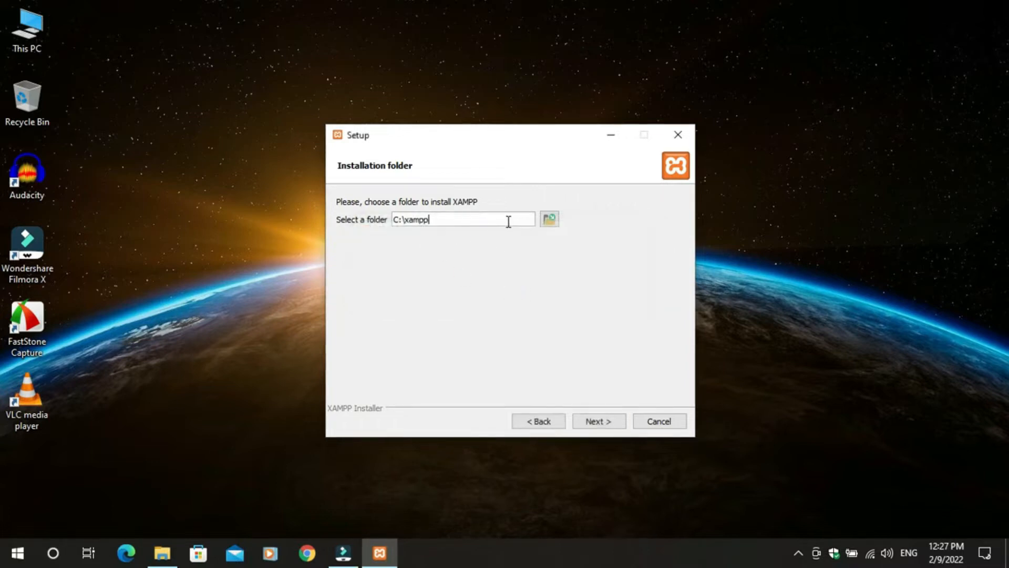
- Select the old xampp folder on Local Disk (C:), delete it with confirmation, and close Explorer
double_click(26, 27)
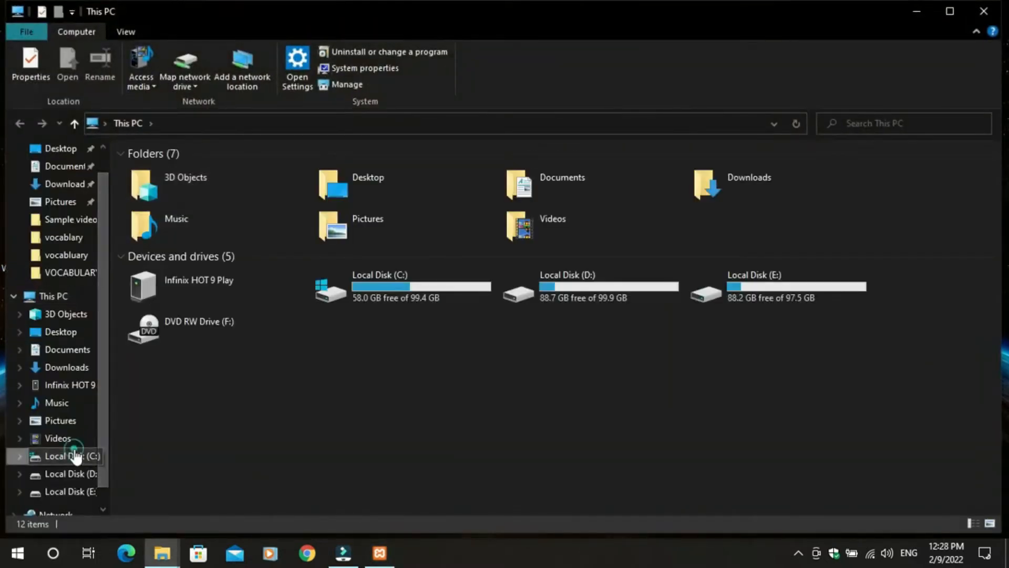
left_click(75, 456)
left_click_drag(206, 320, 131, 259)
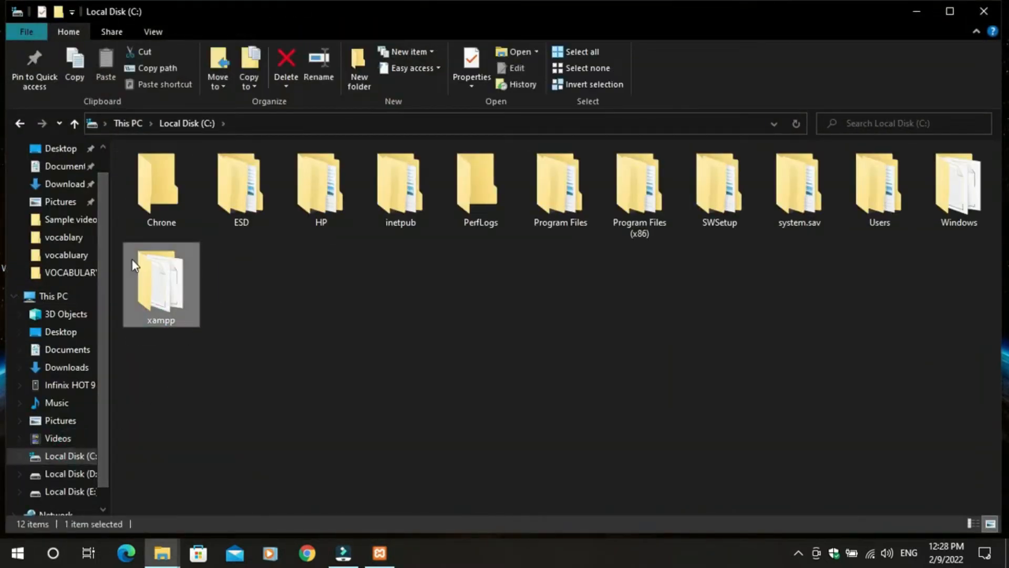
key("Delete")
left_click(561, 329)
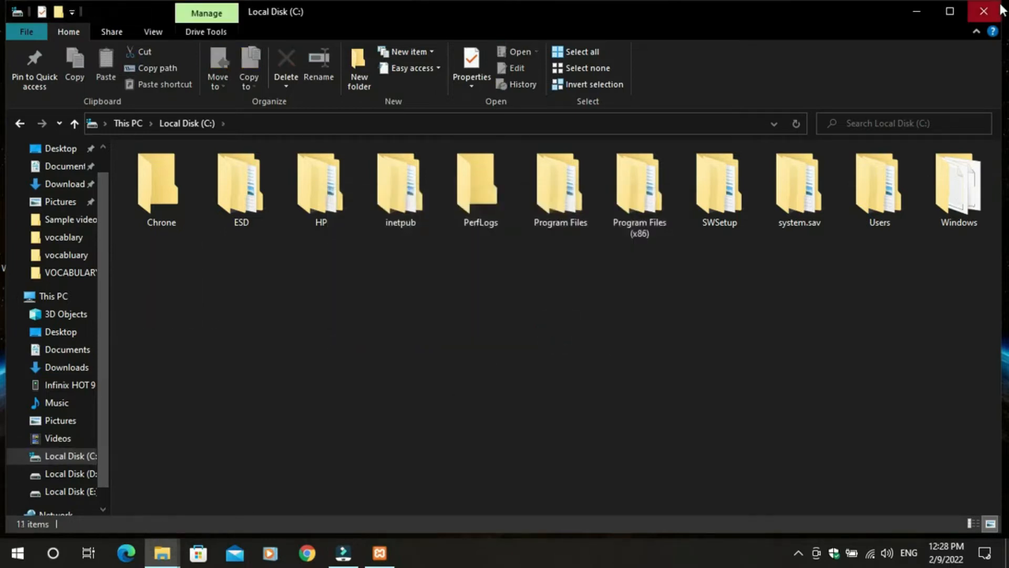
left_click(998, 9)
- Keep C:\xampp and English, skip the Bitnami page, and begin the XAMPP installation
left_click(598, 419)
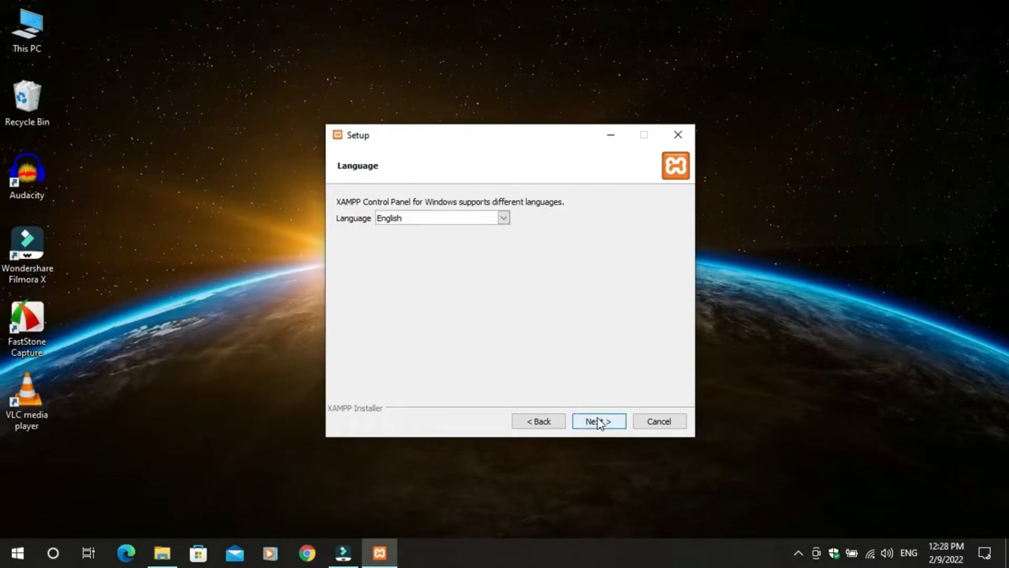
left_click(591, 421)
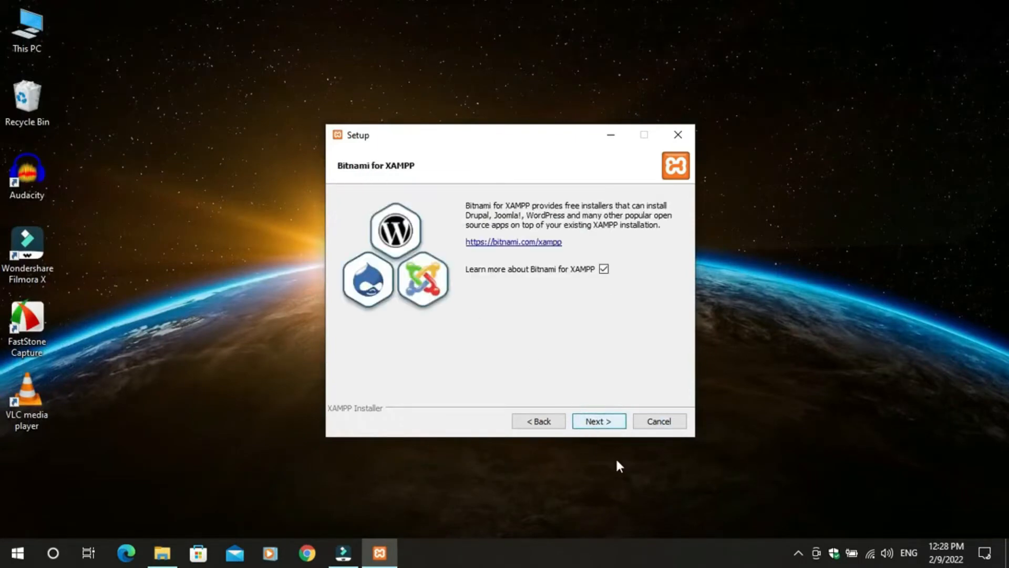
left_click(605, 423)
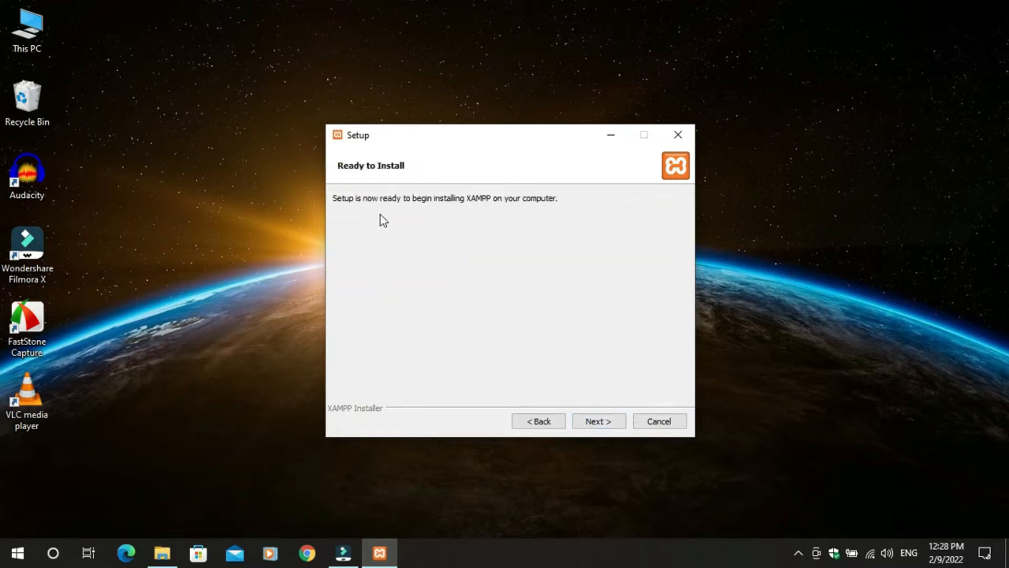
key("Return")
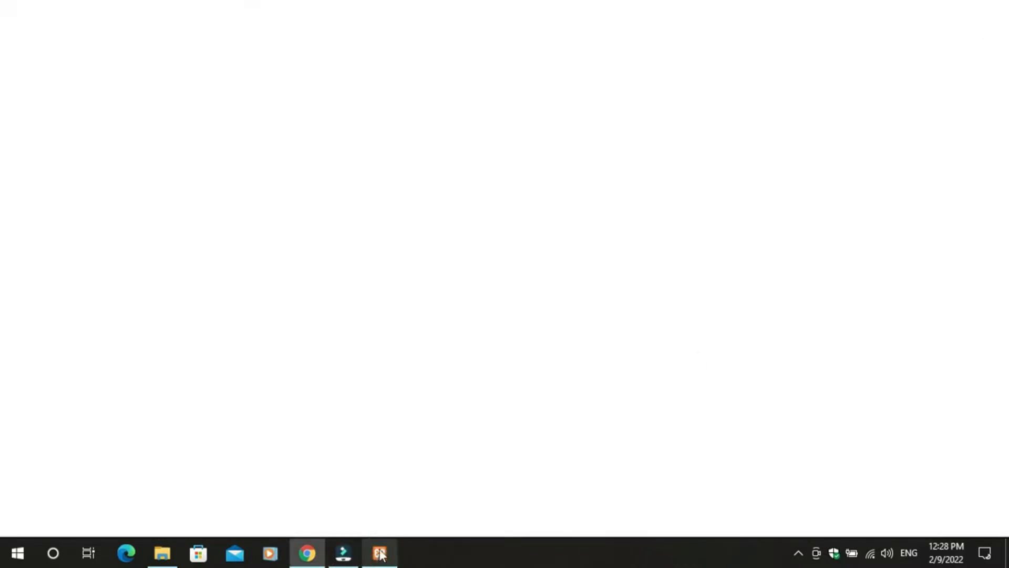
- Hide the blank browser window and refresh the desktop while XAMPP installs
left_click(317, 558)
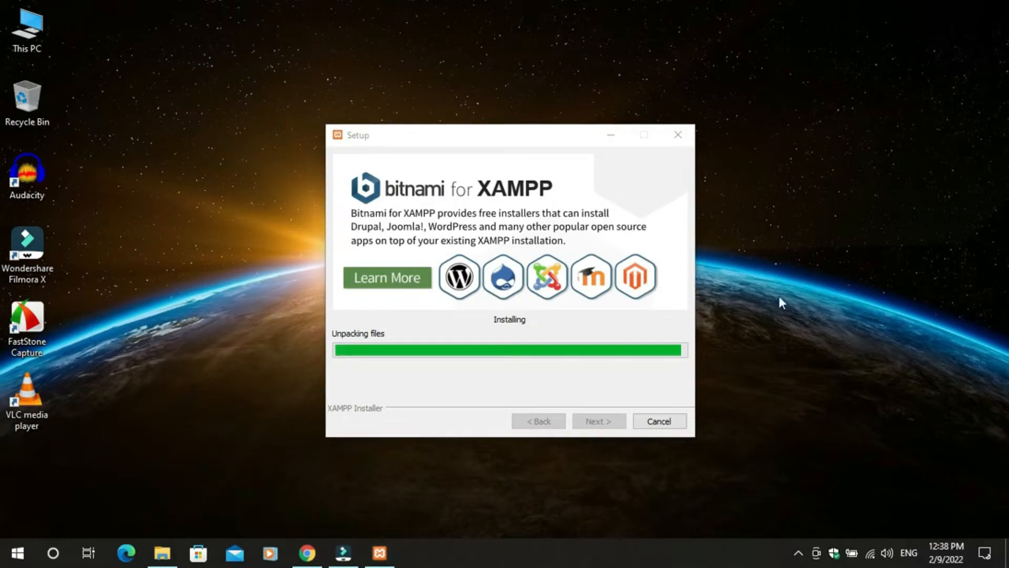
right_click(778, 293)
left_click(807, 340)
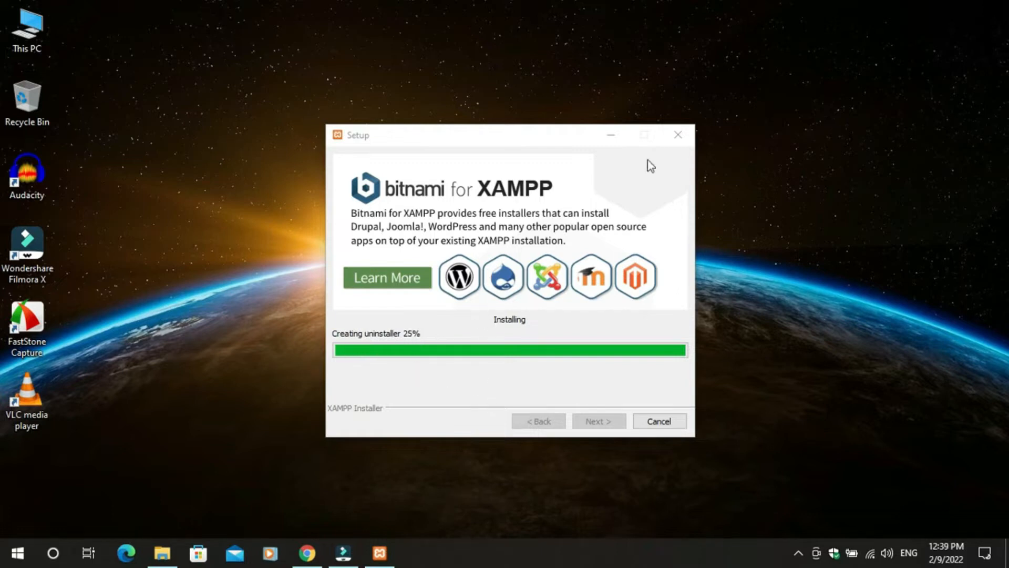
right_click(715, 44)
left_click(729, 90)
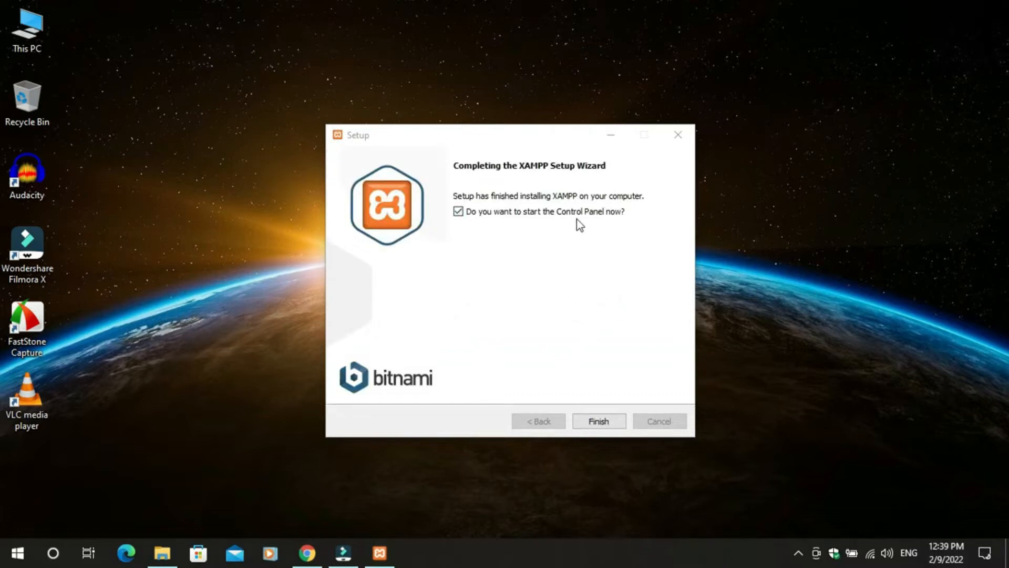
- Finish setup with 'start the Control Panel now' unchecked, then close the blank Chrome window
left_click(458, 212)
left_click(593, 421)
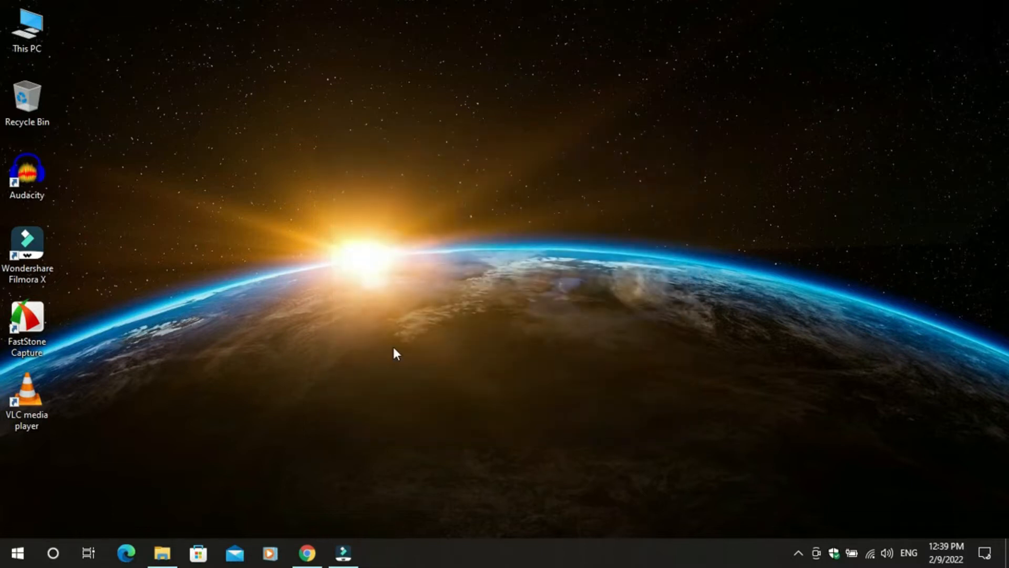
left_click(307, 553)
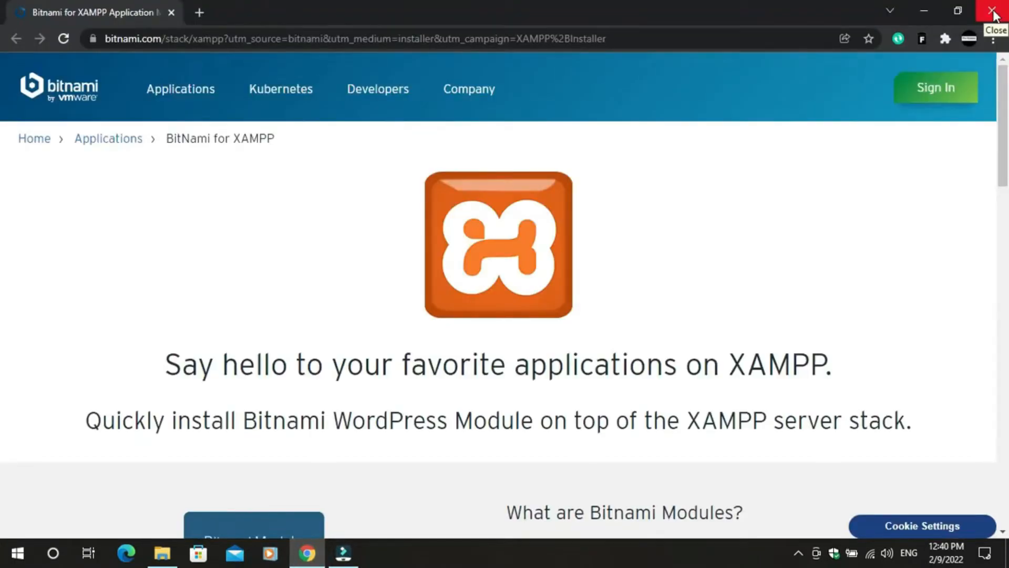
left_click(993, 11)
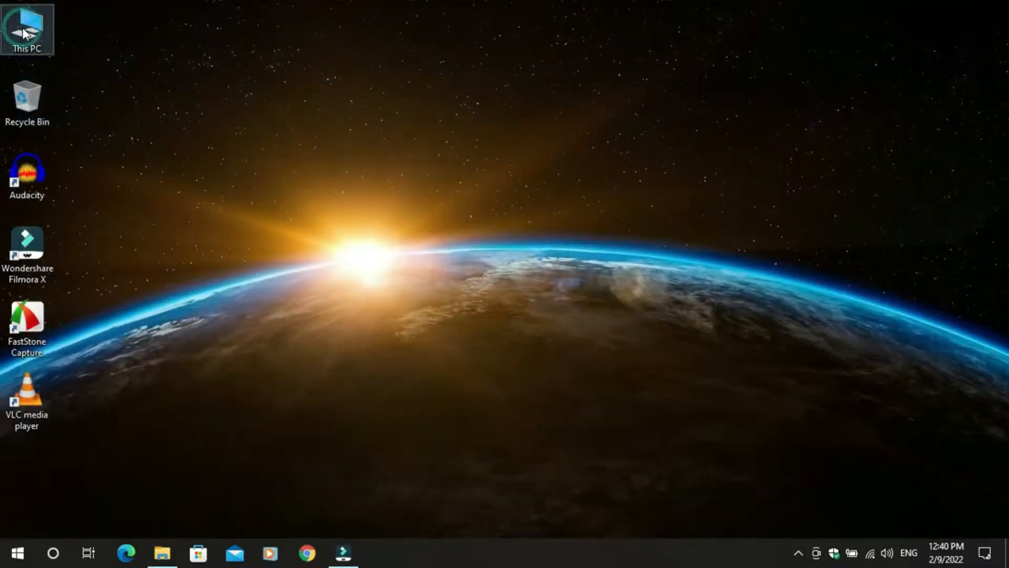
- Use Extract Here on wordpress-5.9.zip in Downloads and select the resulting wordpress folder
double_click(23, 32)
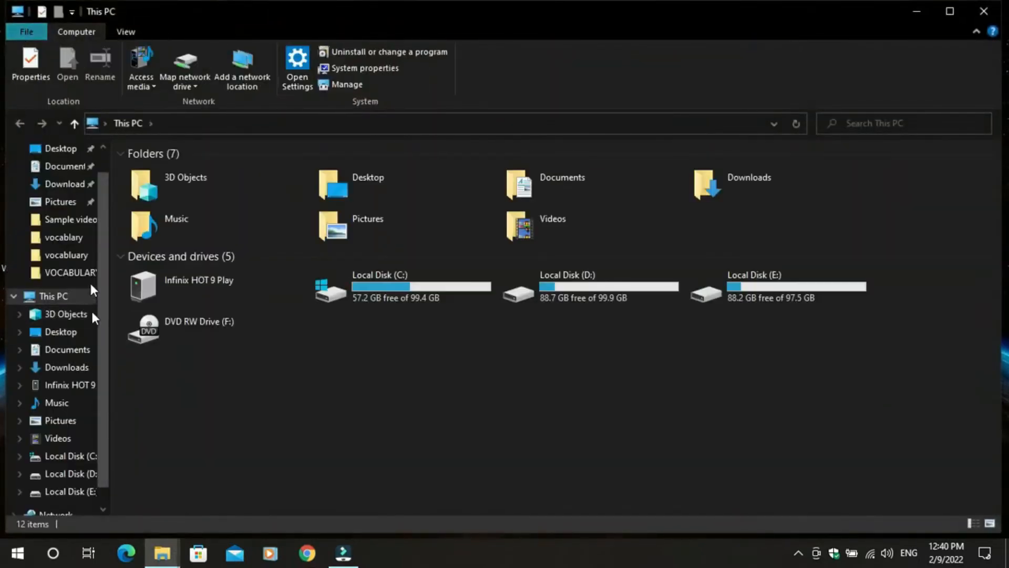
left_click(73, 367)
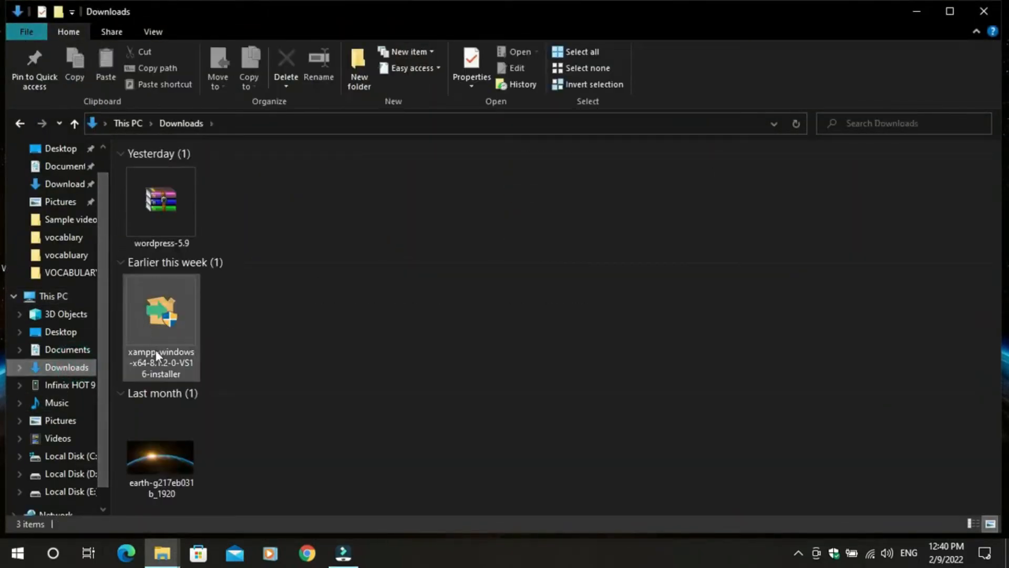
double_click(182, 214)
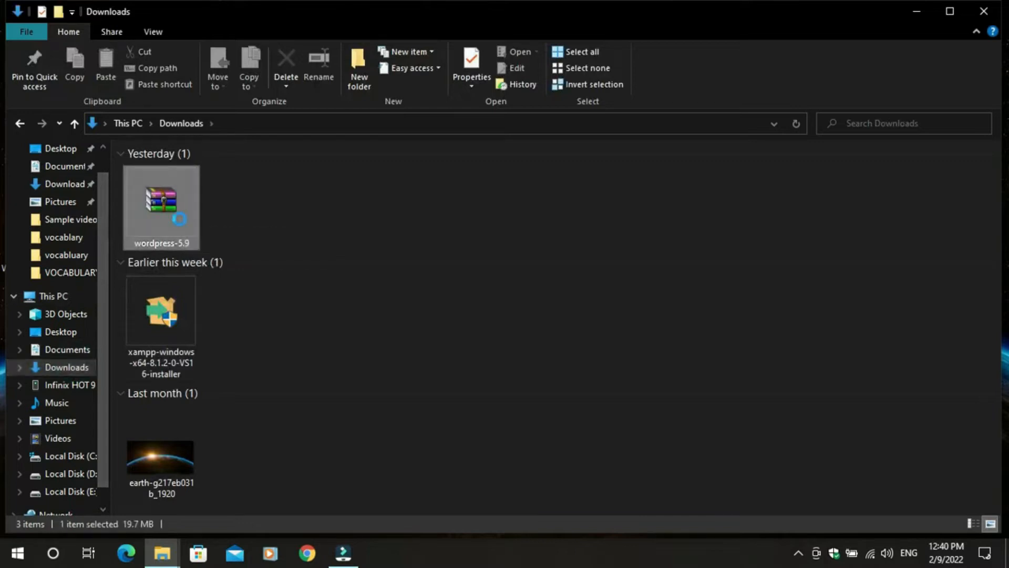
right_click(179, 219)
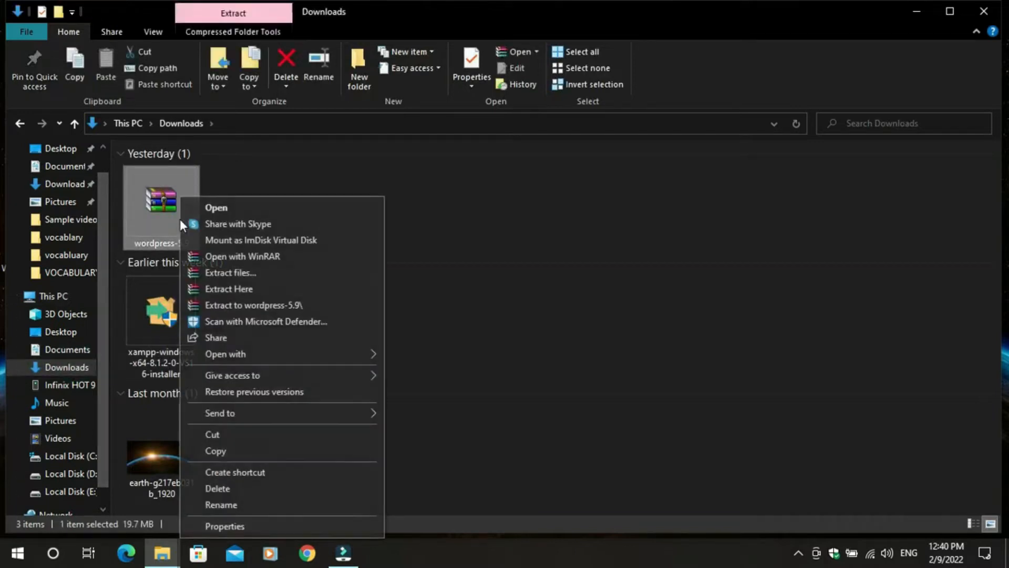
left_click(257, 292)
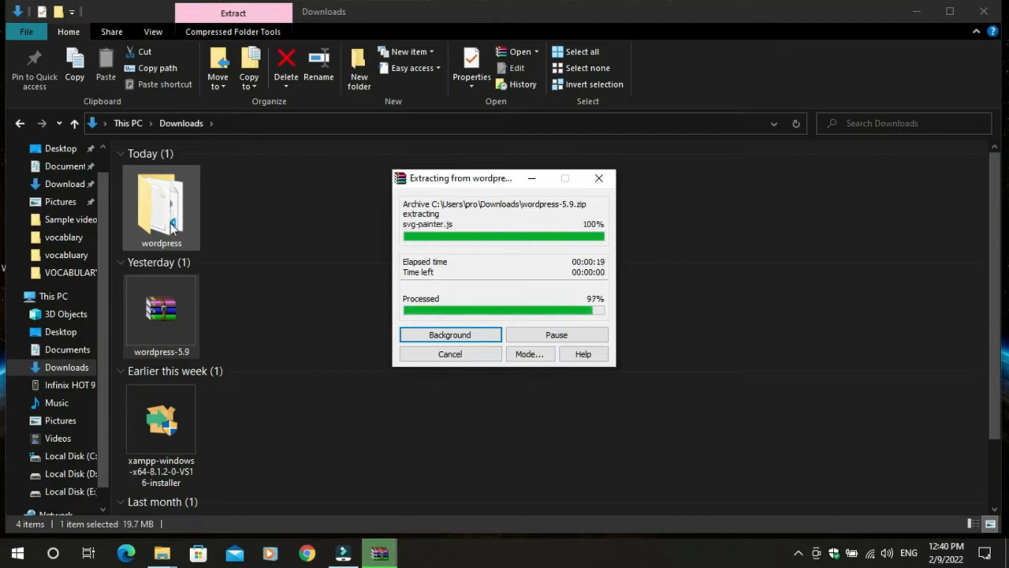
left_click(330, 506)
- Copy the wordpress folder from Downloads and paste it into C:\xampp\htdocs
right_click(248, 455)
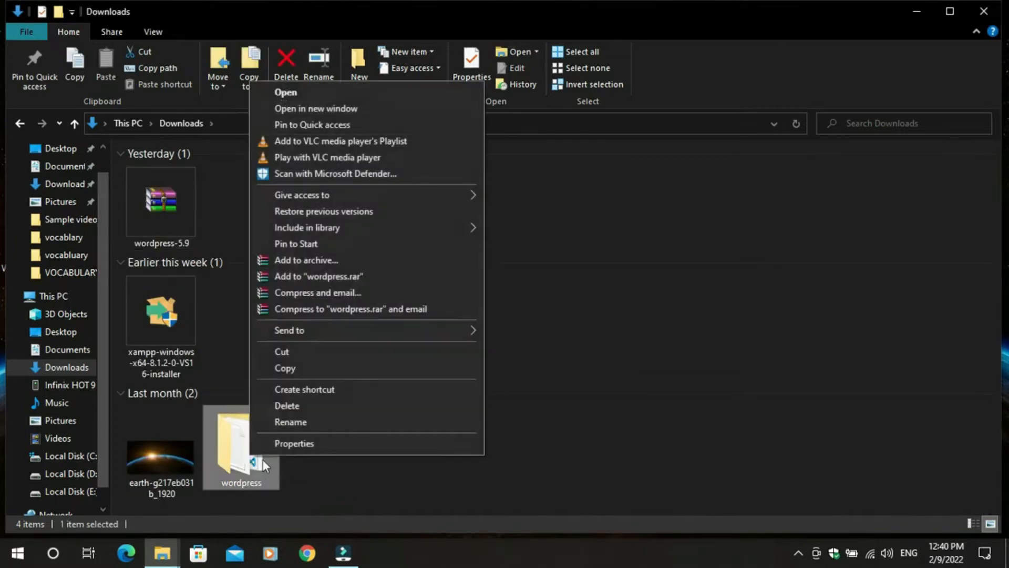
left_click(288, 369)
left_click(84, 457)
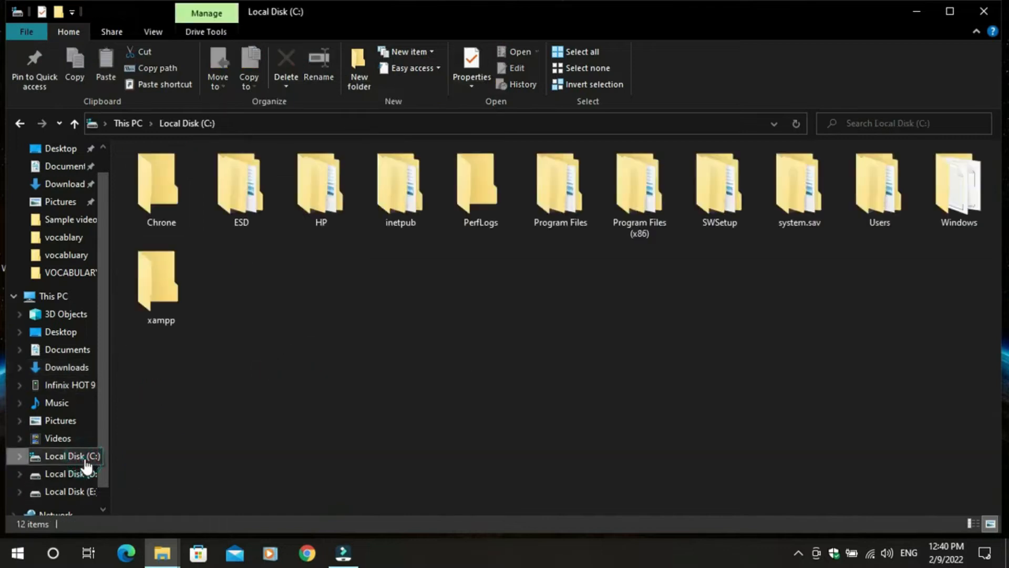
double_click(141, 292)
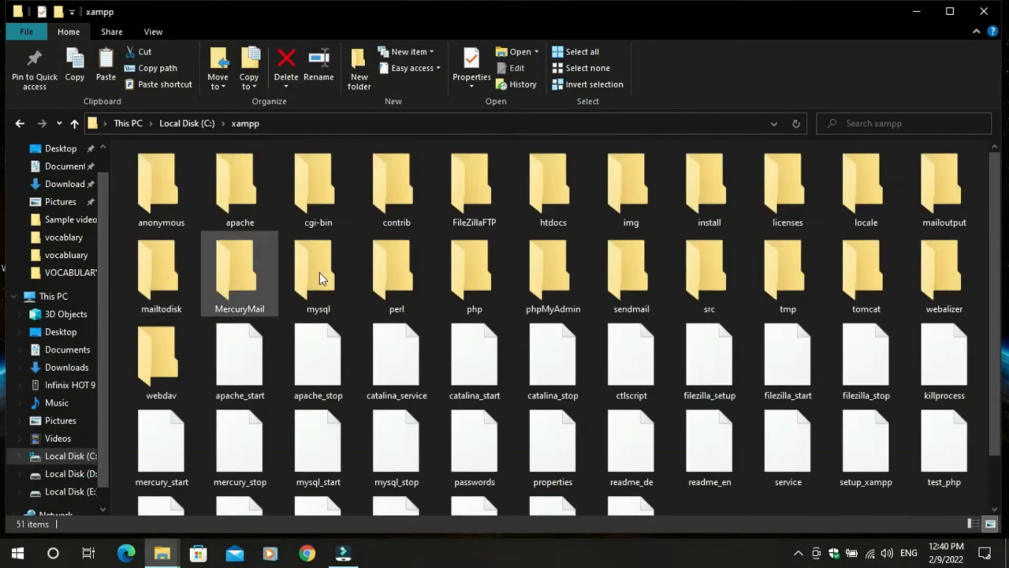
left_click(559, 205)
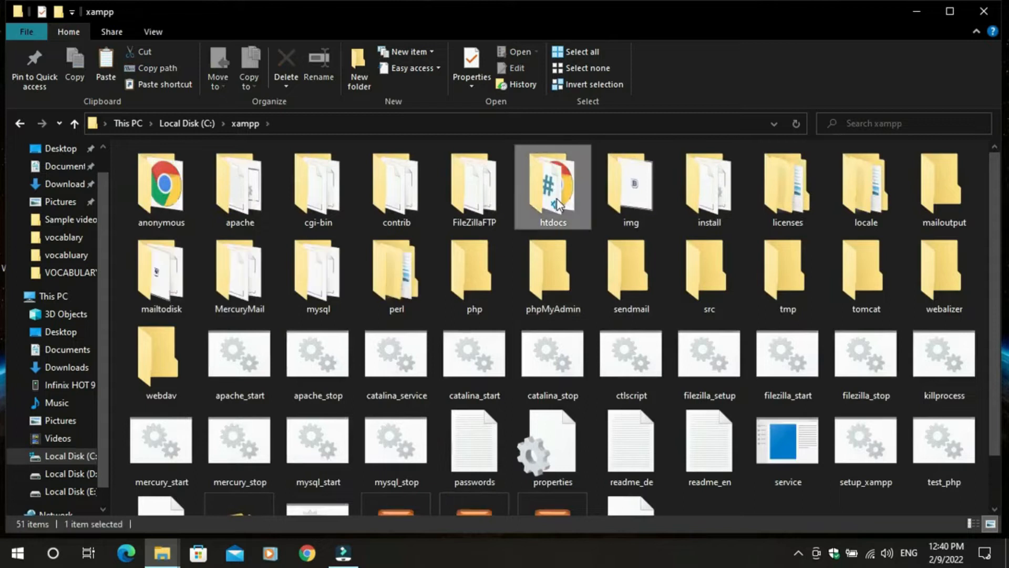
double_click(558, 205)
right_click(526, 320)
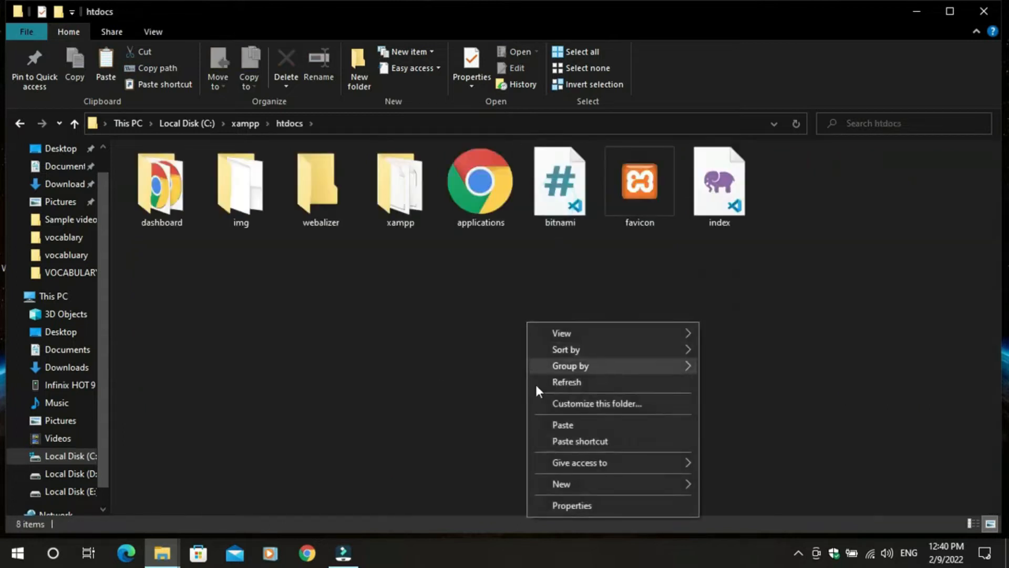
left_click(561, 427)
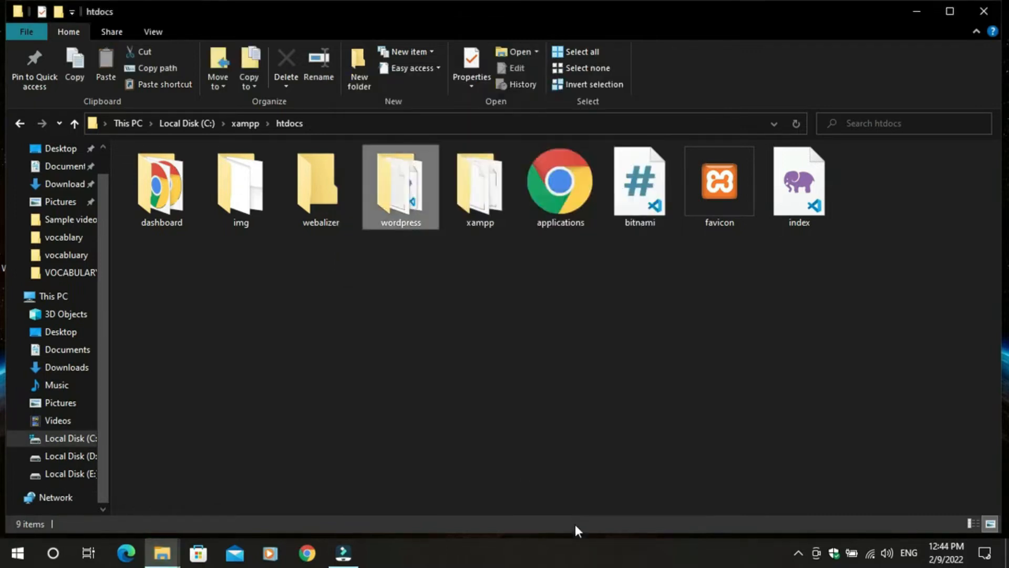
- Rename the htdocs wordpress folder to 'maservices' and close the File Explorer window
right_click(421, 219)
left_click(462, 501)
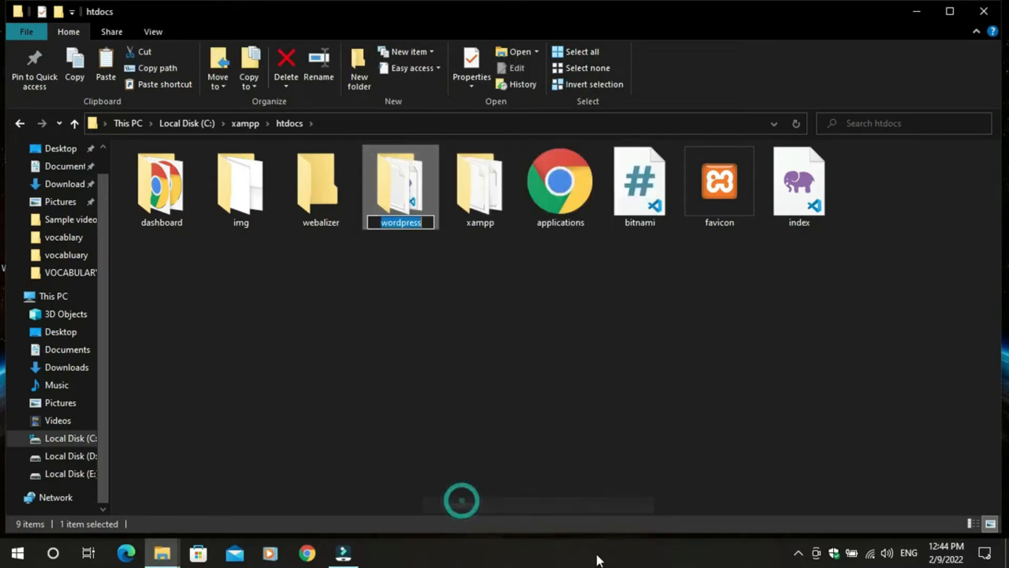
type("mas")
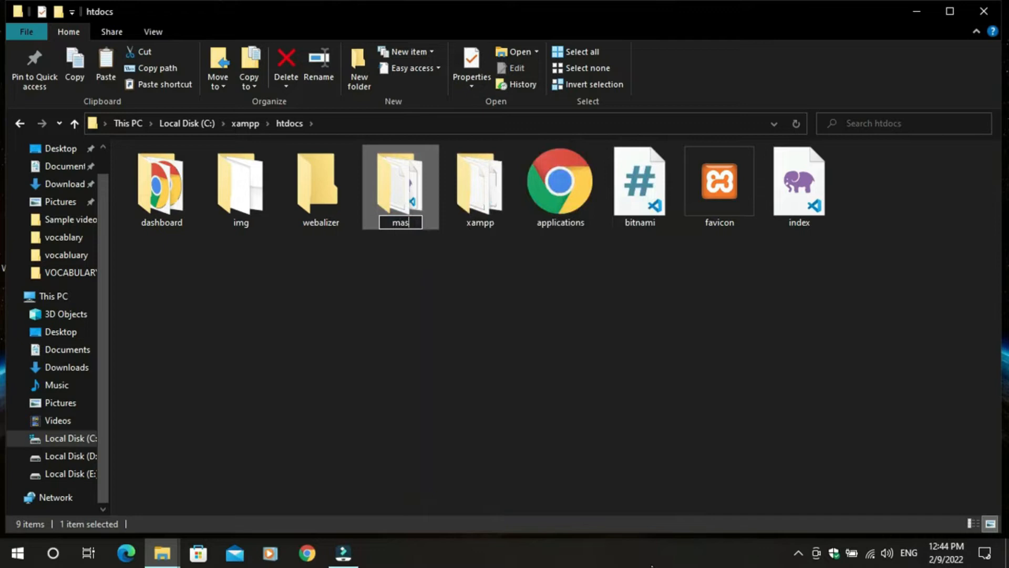
type("ervices")
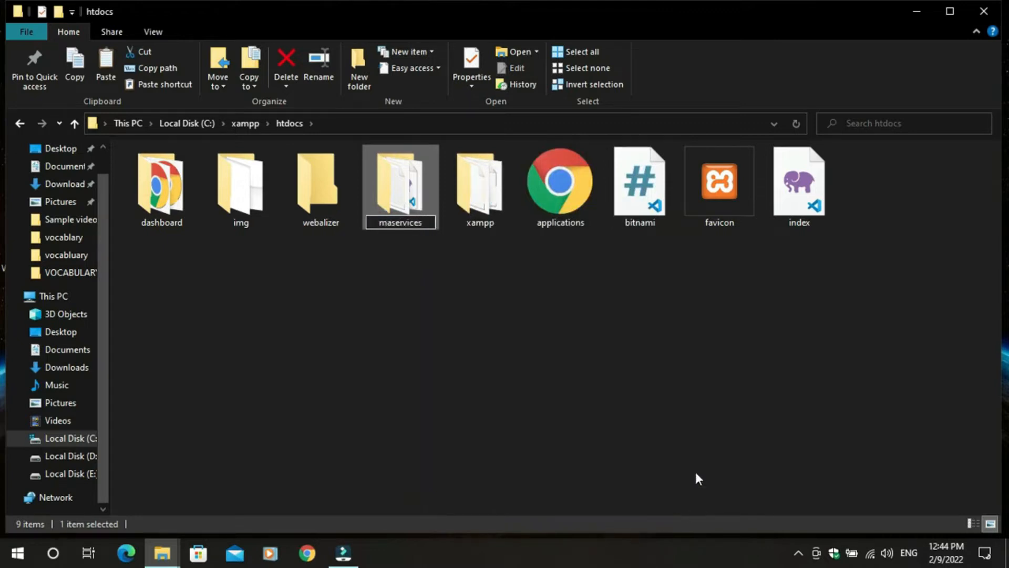
left_click(563, 295)
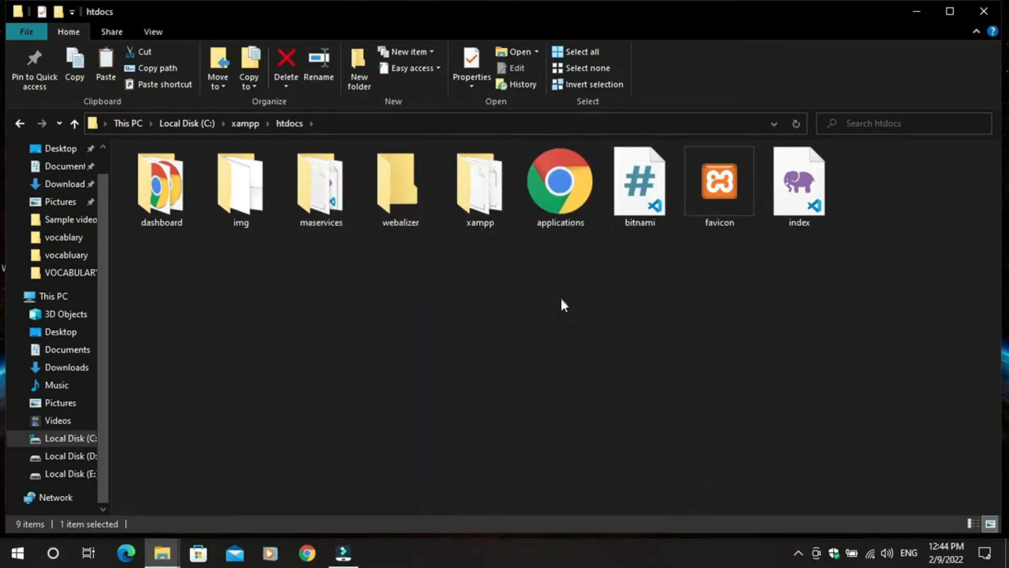
left_click(984, 11)
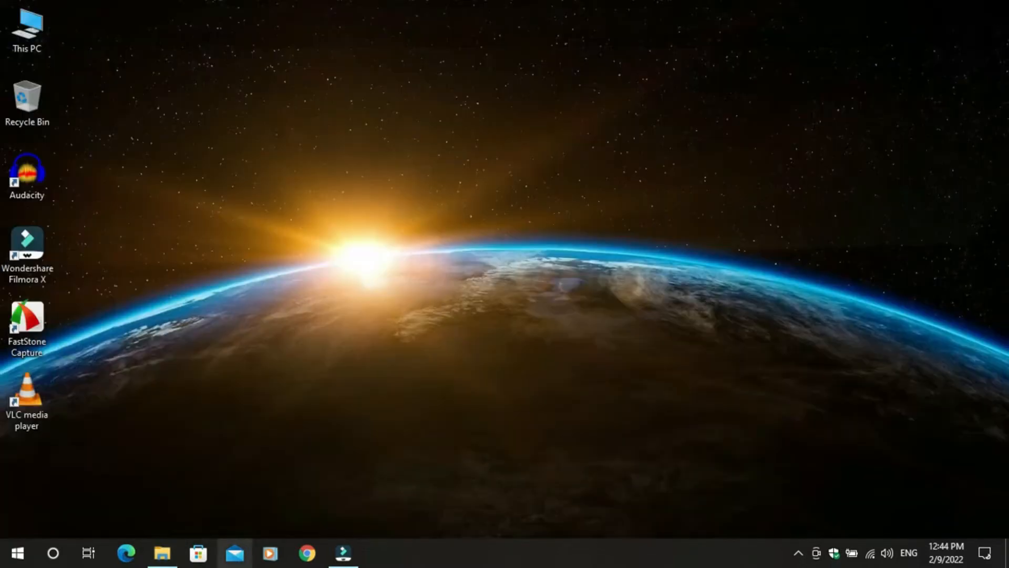
- Launch the XAMPP Control Panel and start the Apache and MySQL servers
key("super")
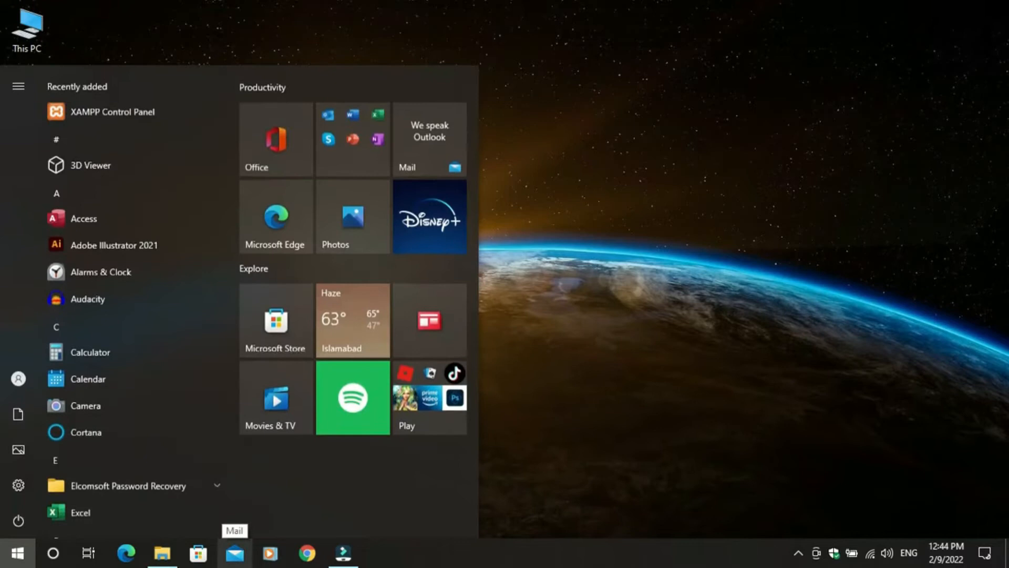
type("xam")
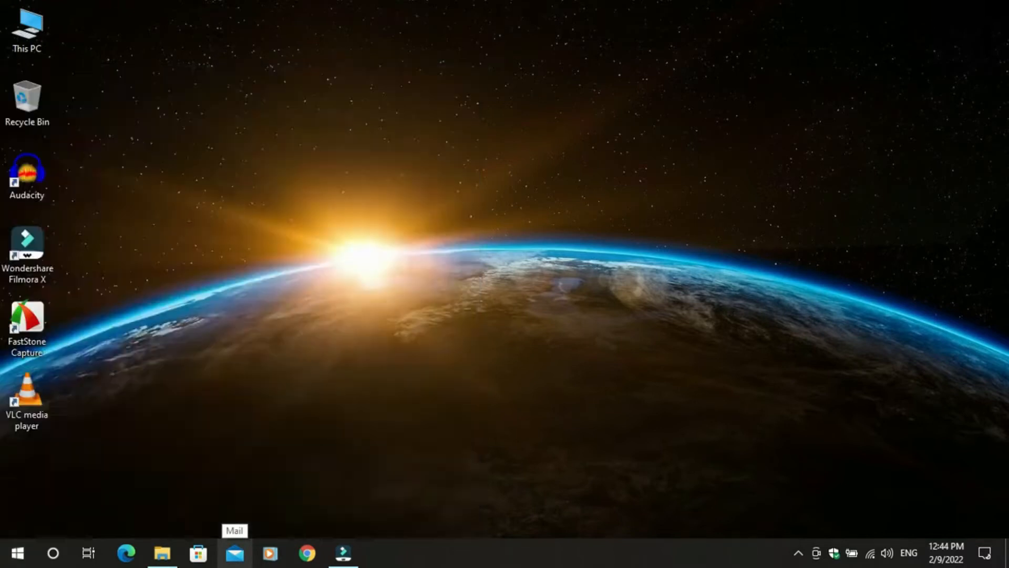
type("mp")
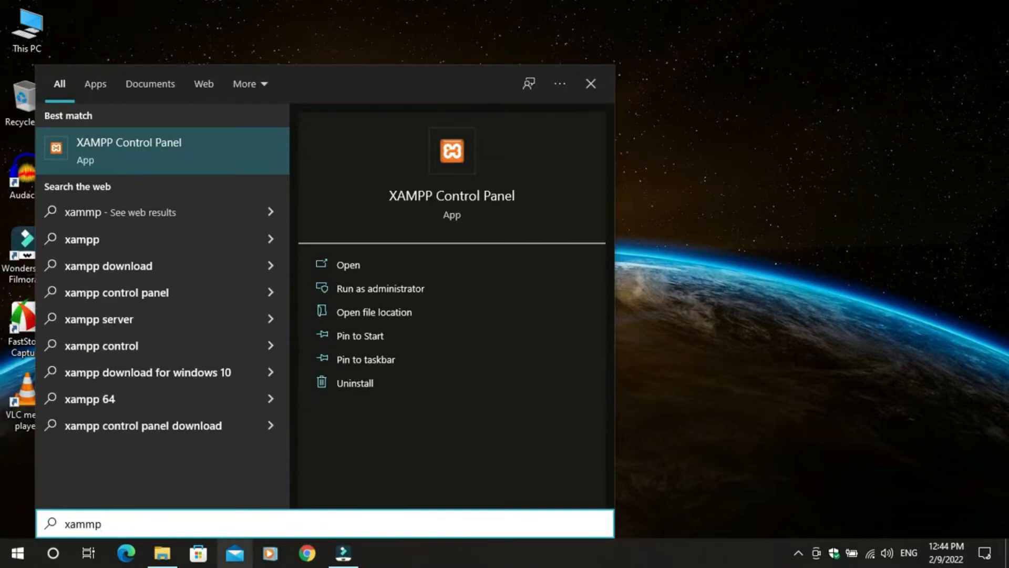
key("Return")
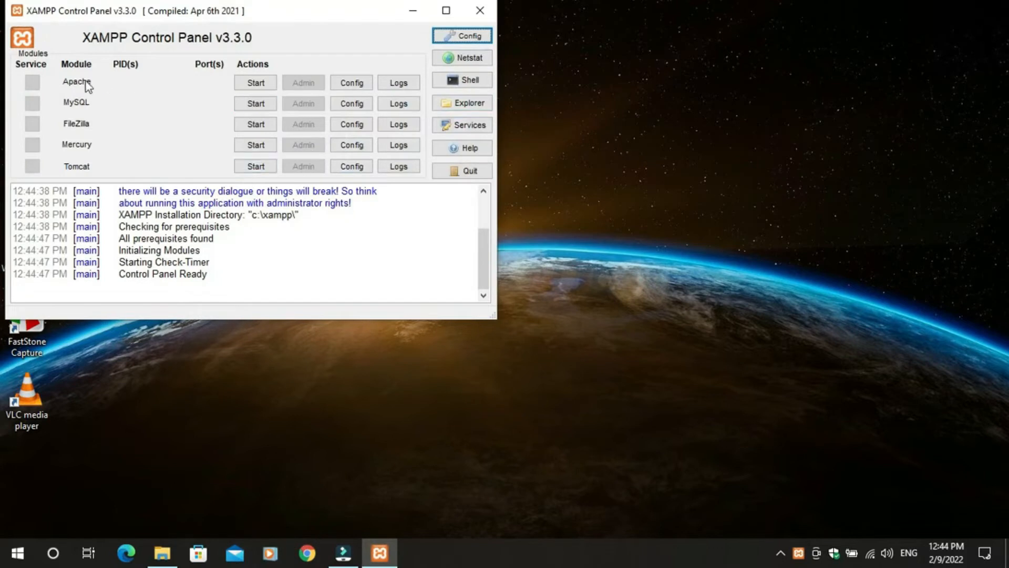
left_click(256, 85)
left_click(262, 103)
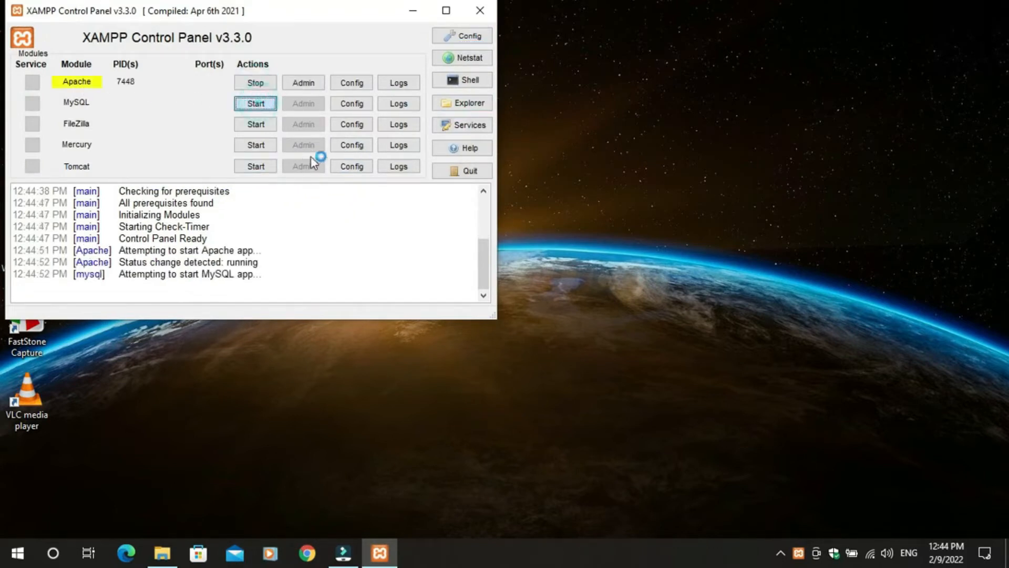
- Minimize the control panel and refresh the desktop twice
left_click(413, 12)
right_click(369, 86)
left_click(401, 131)
right_click(377, 116)
left_click(415, 164)
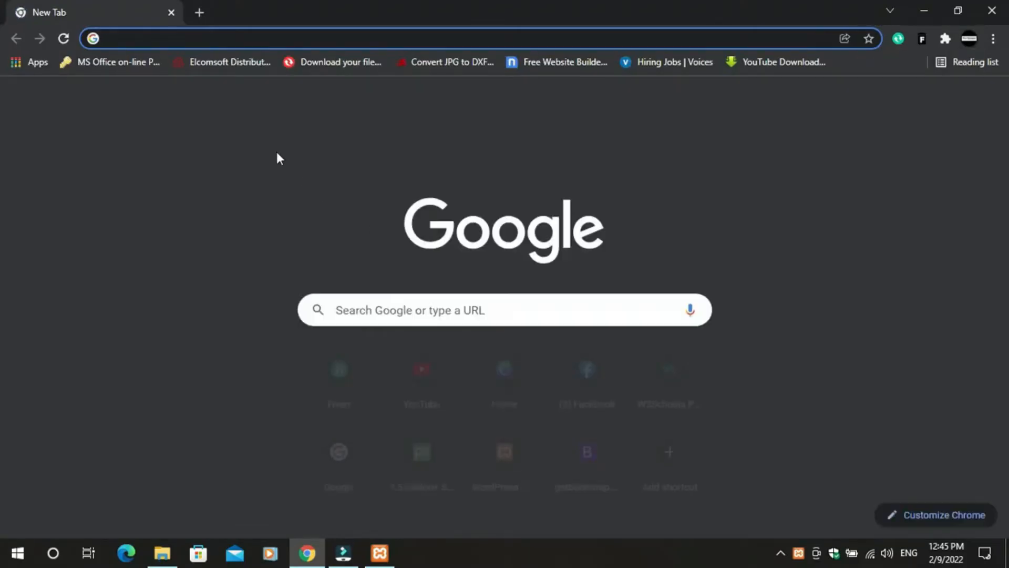
- Load localhost/maservices, retrying once, to reach WordPress's setup language page beside a new tab
type("local")
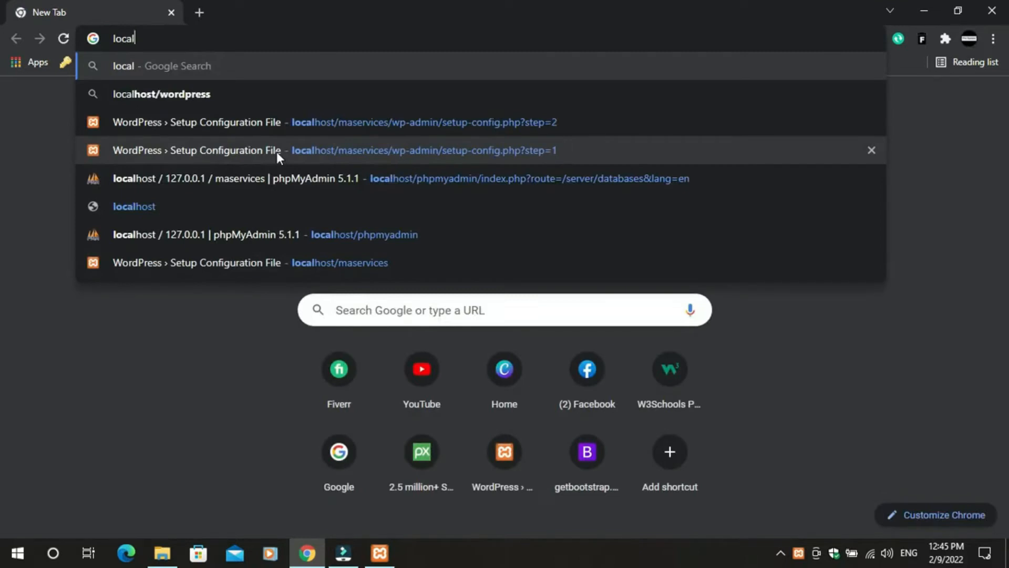
type("host/")
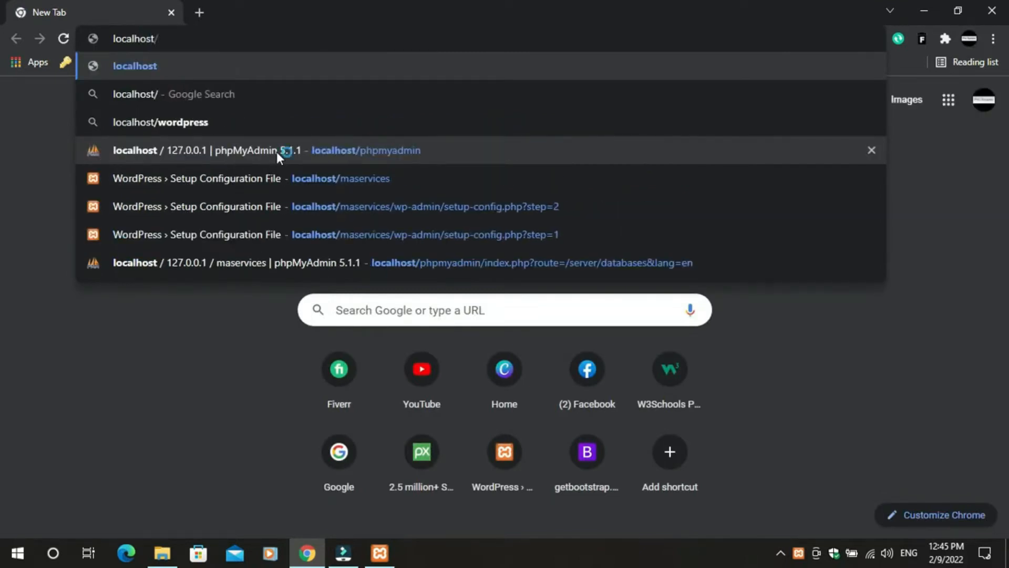
type("mase")
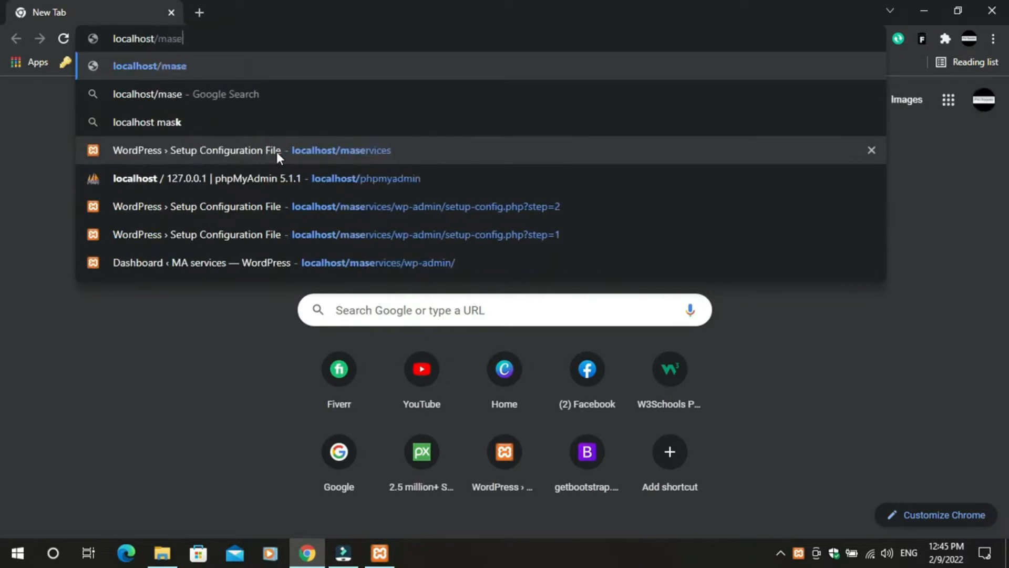
type("rvices")
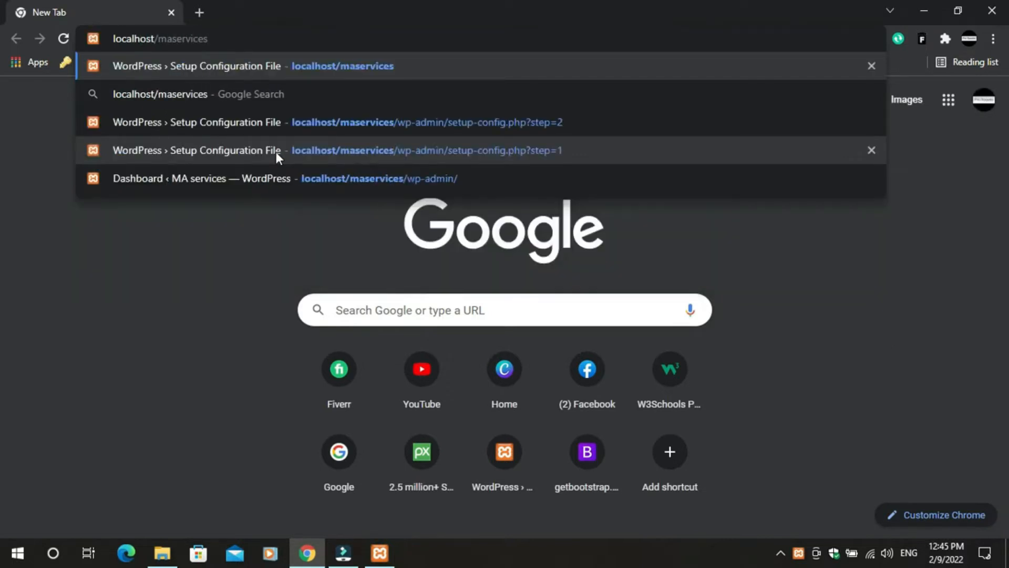
key("Return")
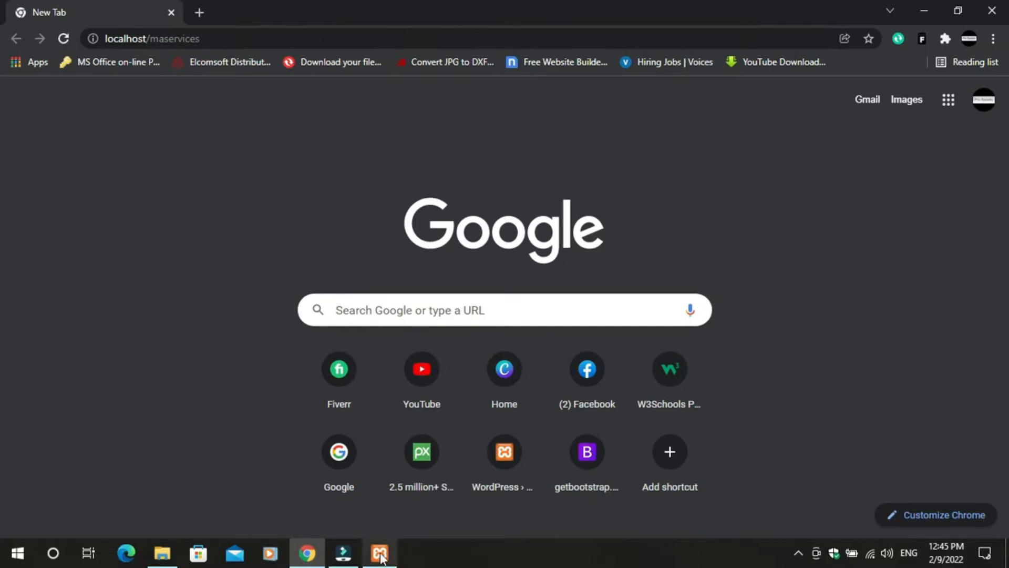
left_click(62, 40)
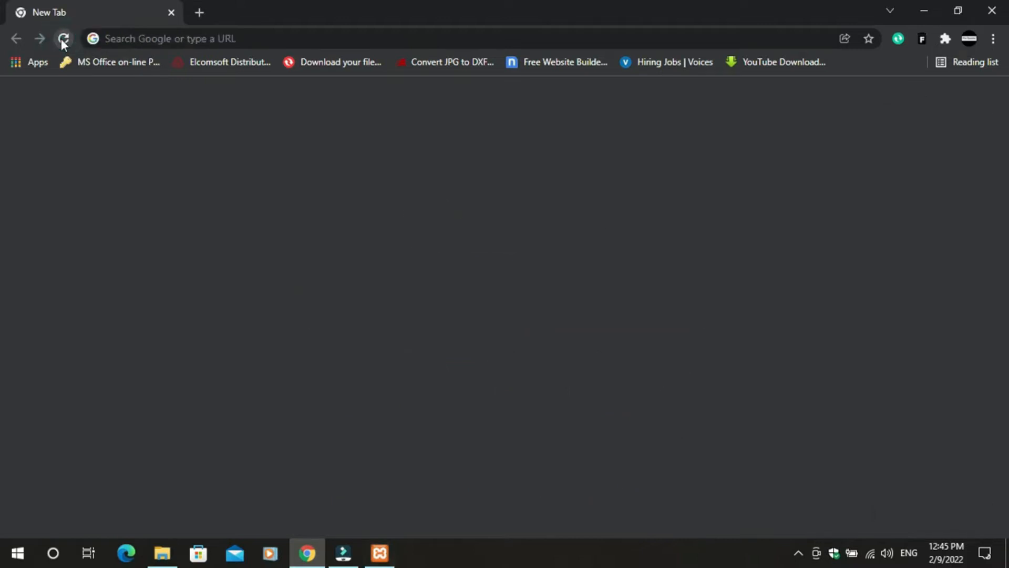
left_click(172, 41)
type("lo")
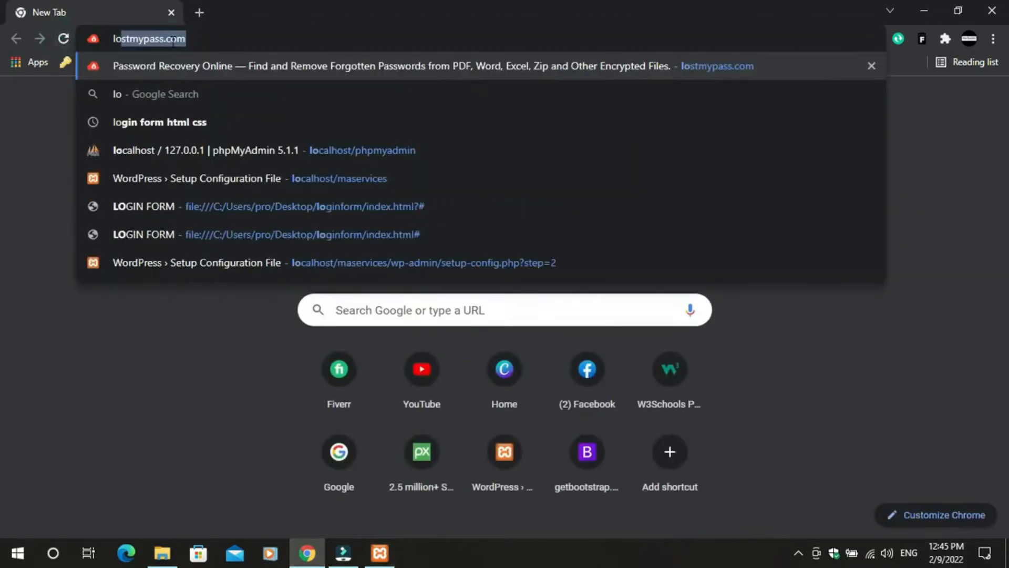
type("calho")
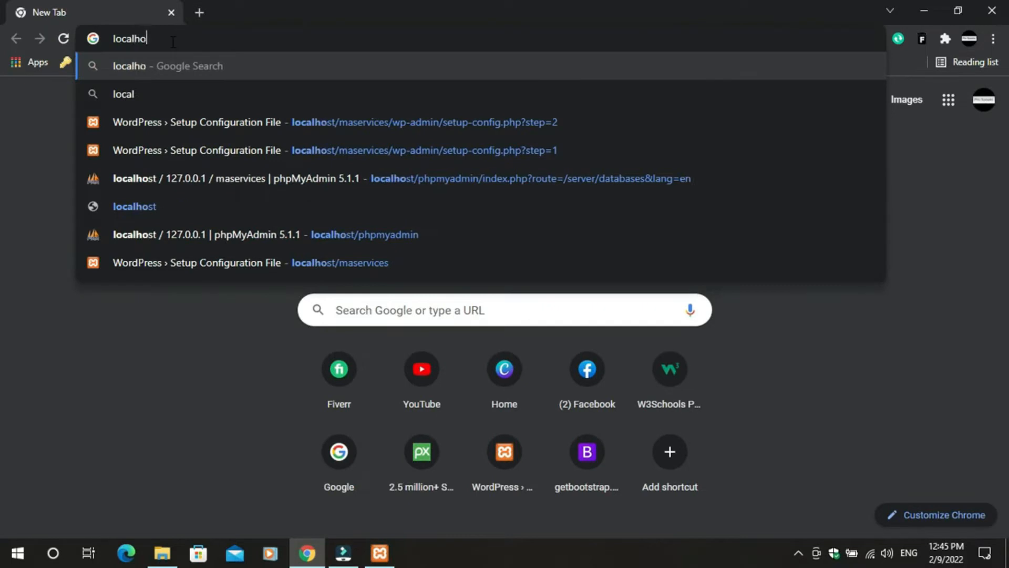
type("st/mase")
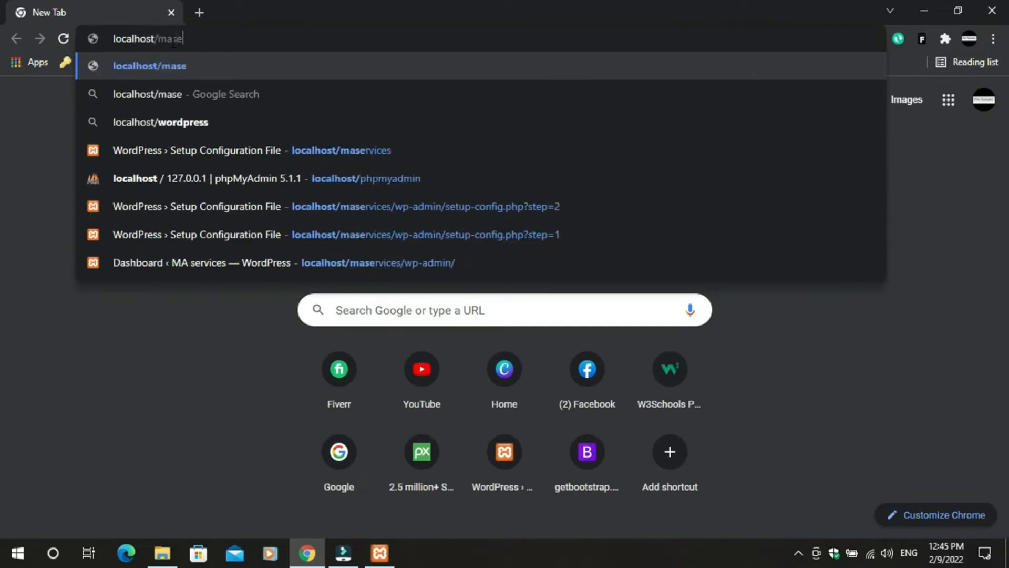
type("r")
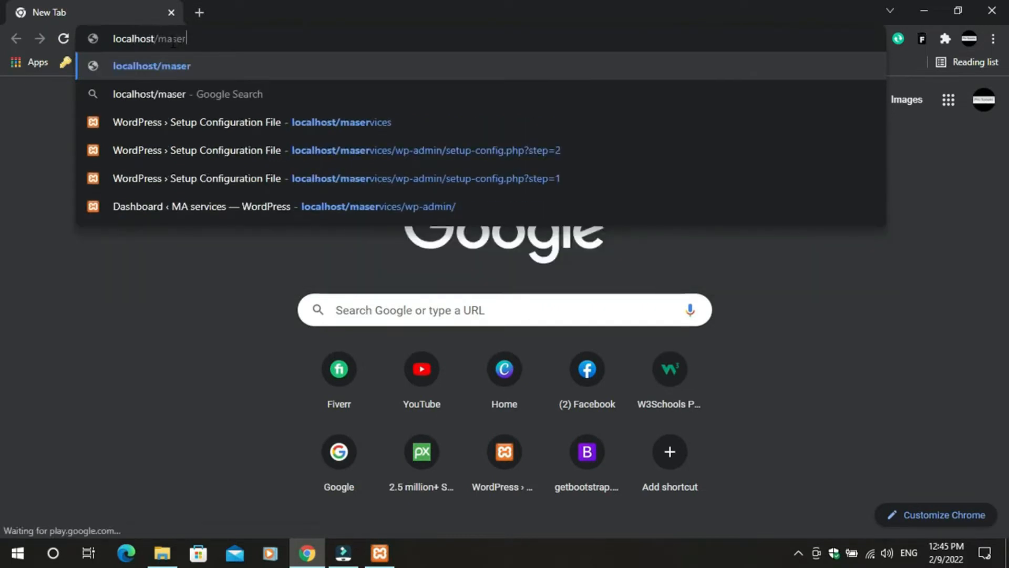
type("vices")
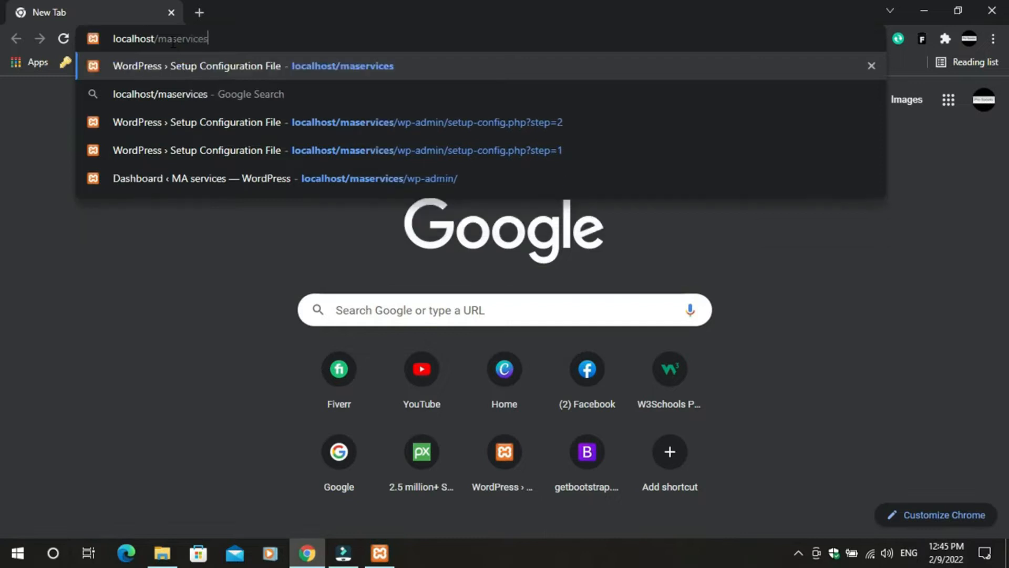
key("Return")
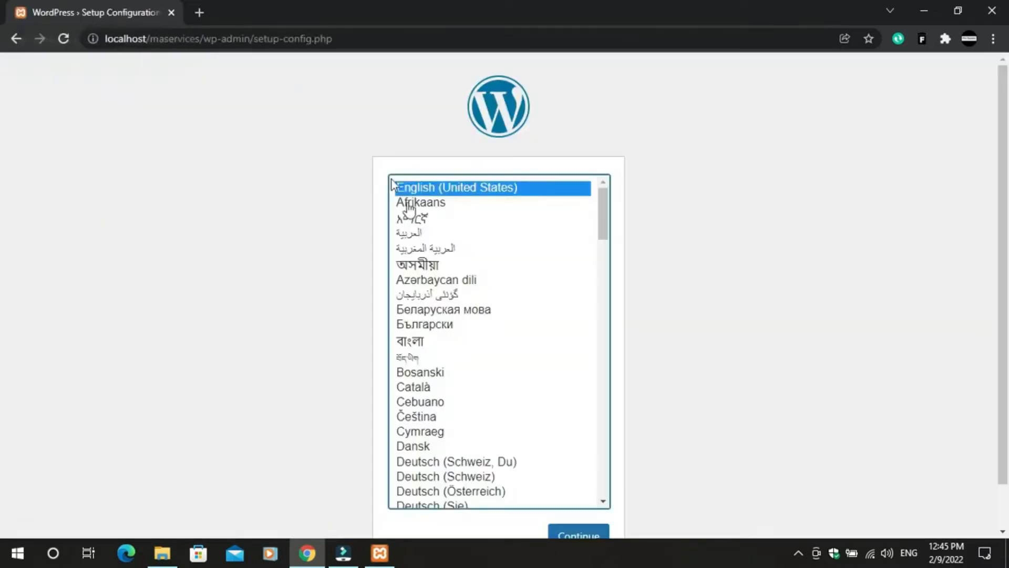
scroll(568, 494, "down", 4)
scroll(524, 366, "up", 4)
left_click(198, 13)
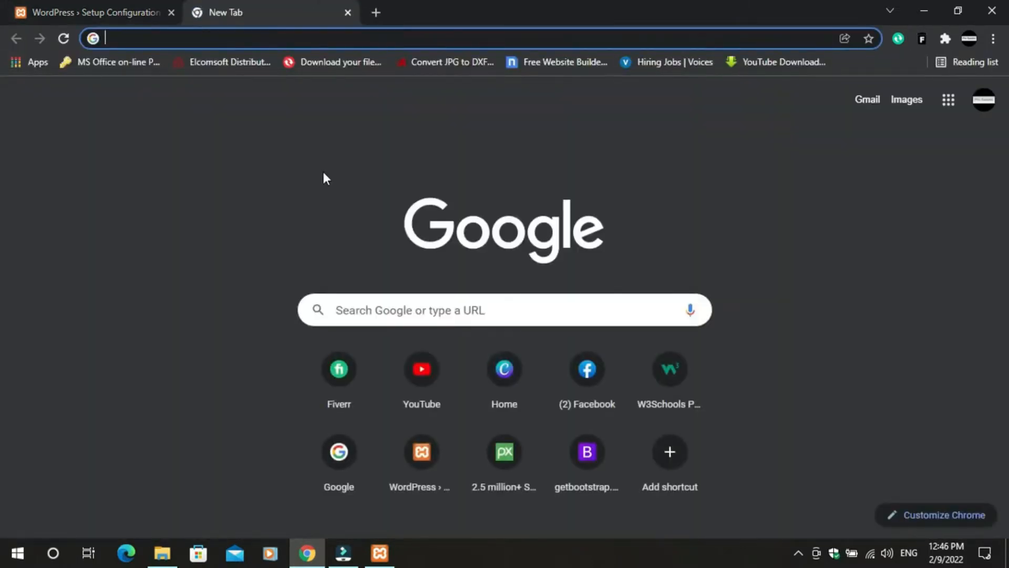
- Create an empty maservices database in phpMyAdmin at localhost/phpmyadmin, then close its tab
type("local")
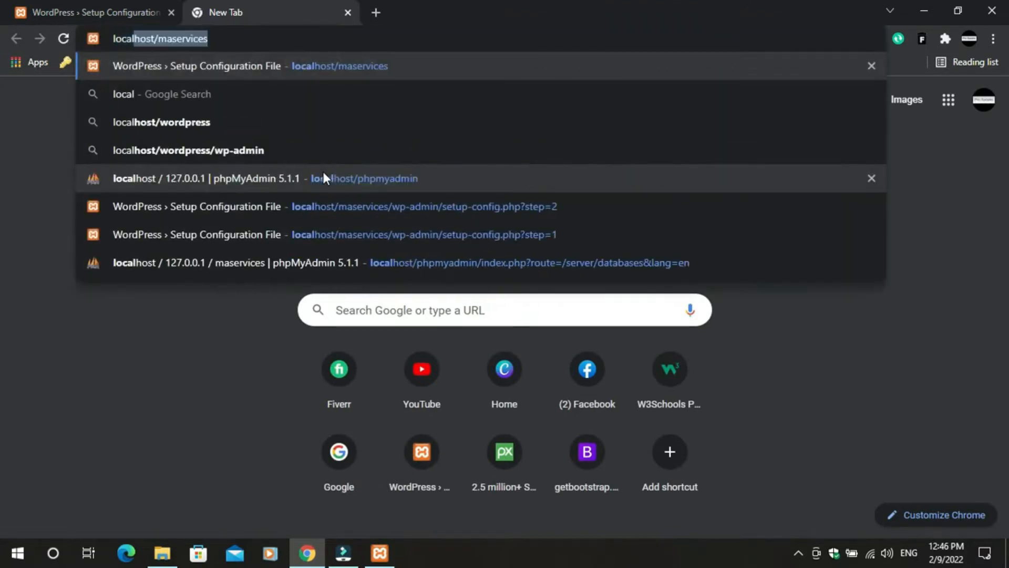
type("host/")
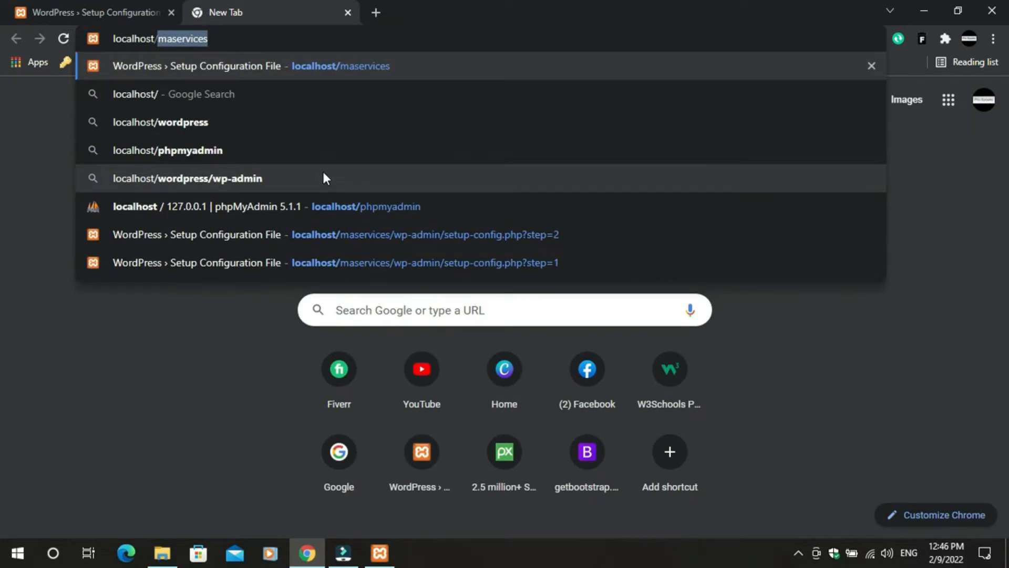
type("phpmyadmin")
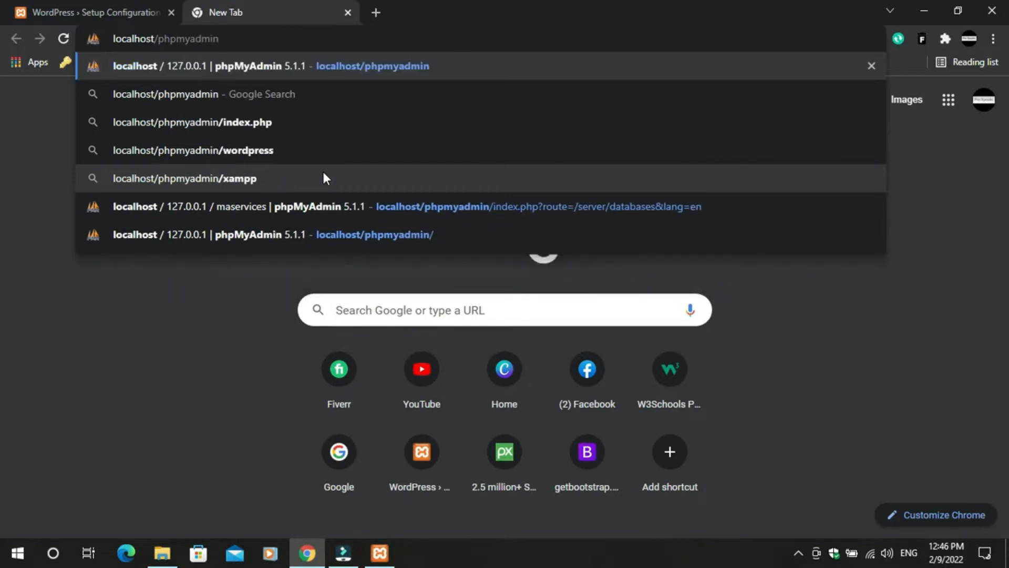
key("Return")
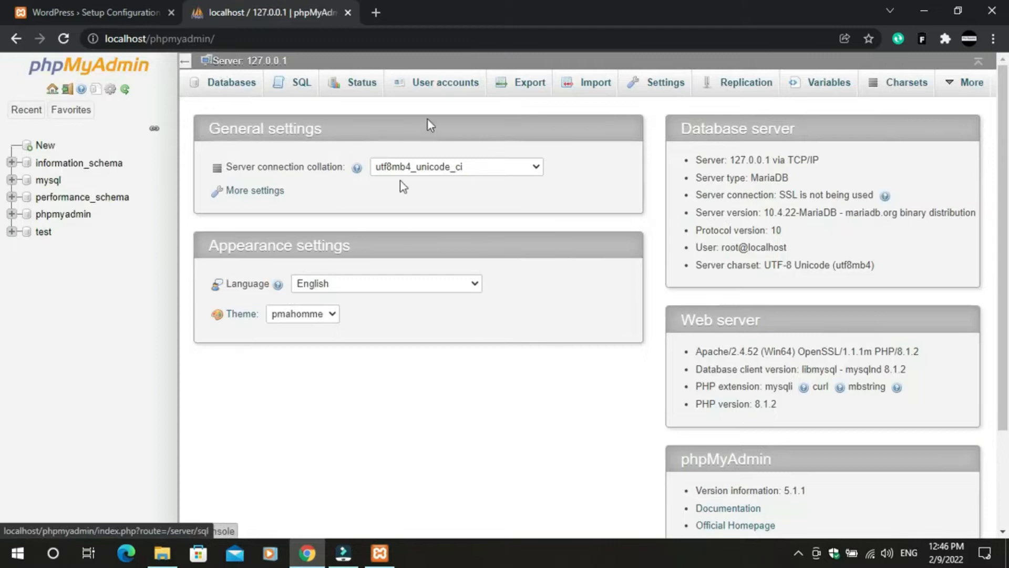
left_click(230, 84)
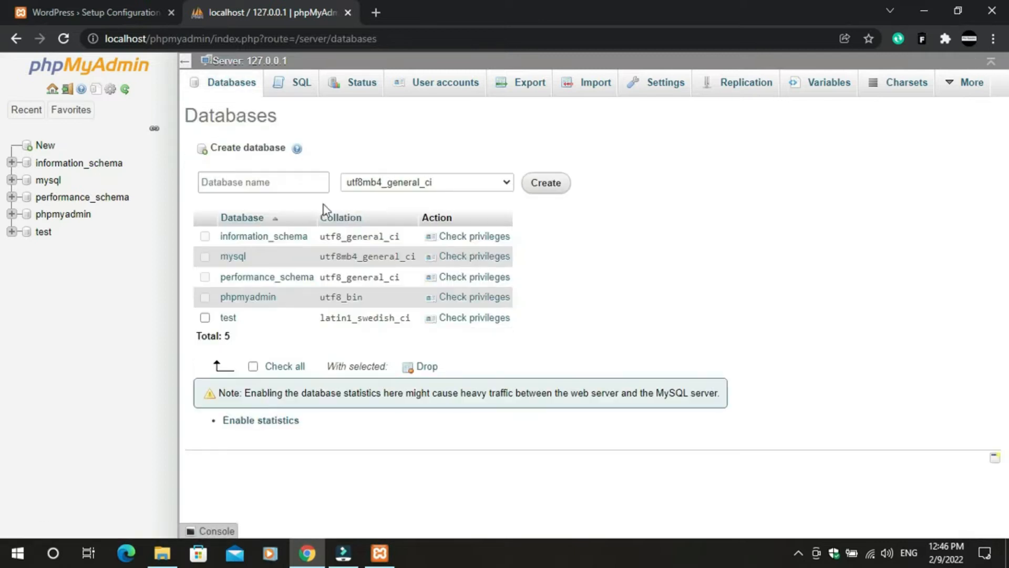
left_click(291, 184)
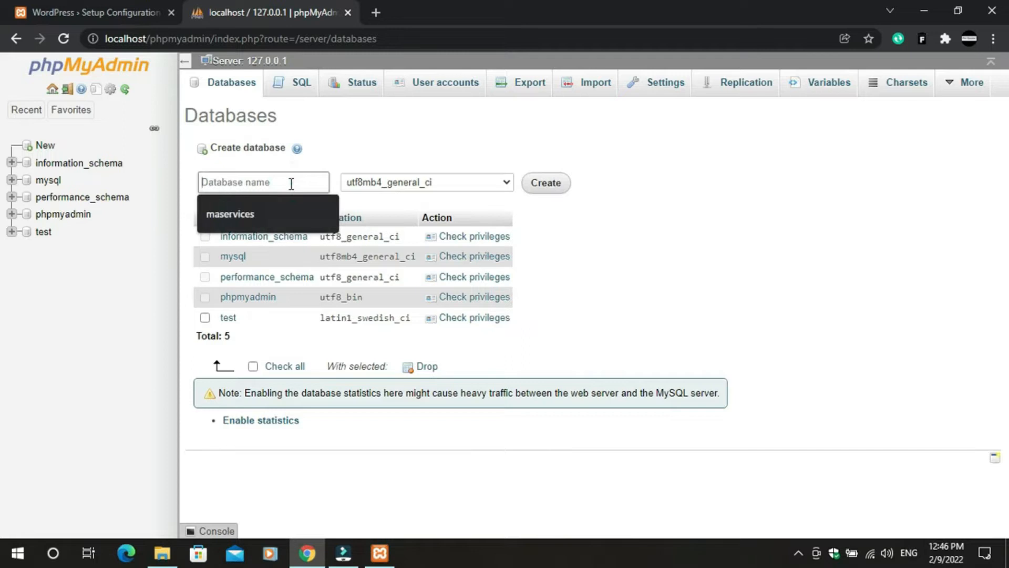
left_click(235, 213)
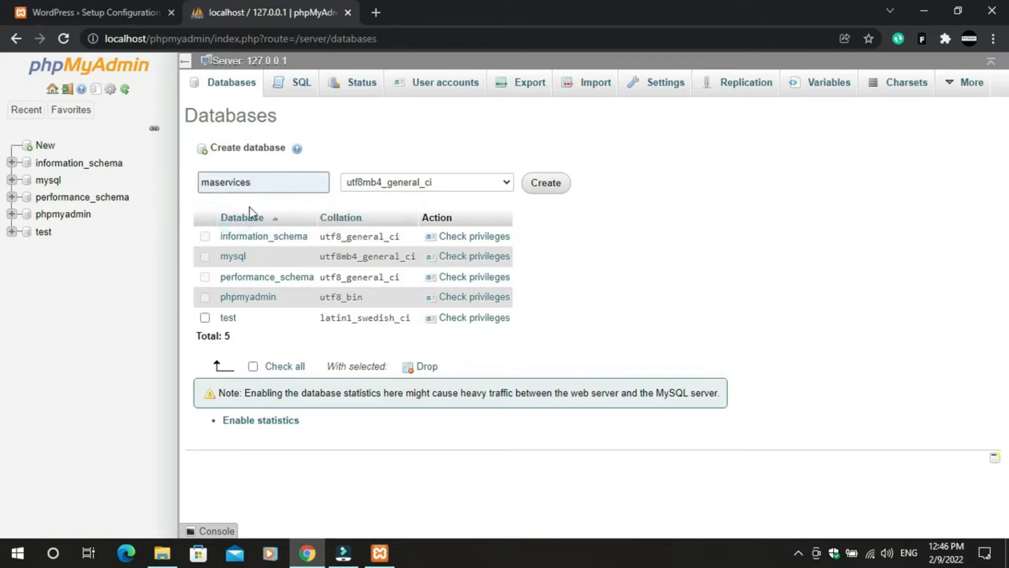
left_click(547, 193)
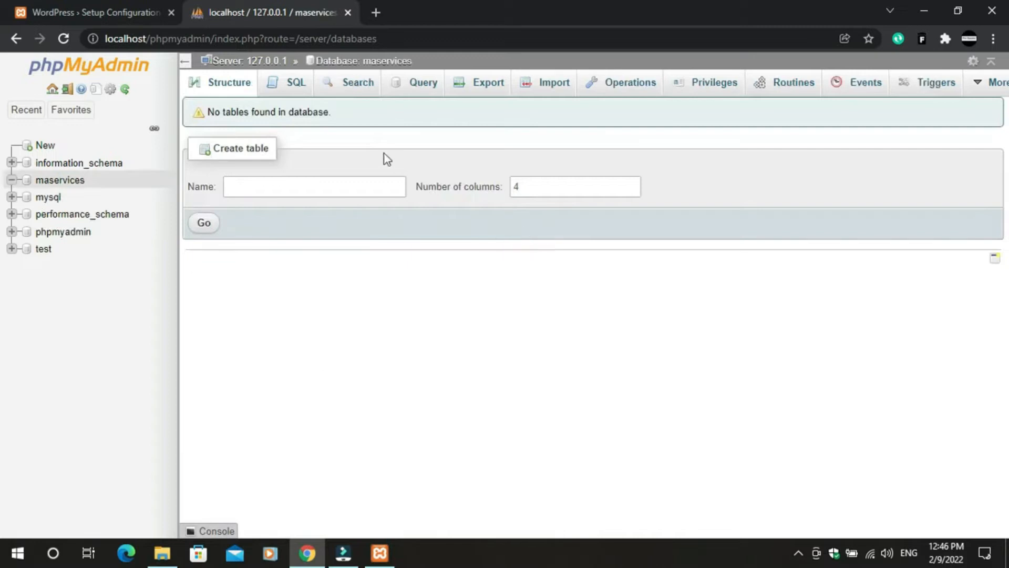
left_click(349, 13)
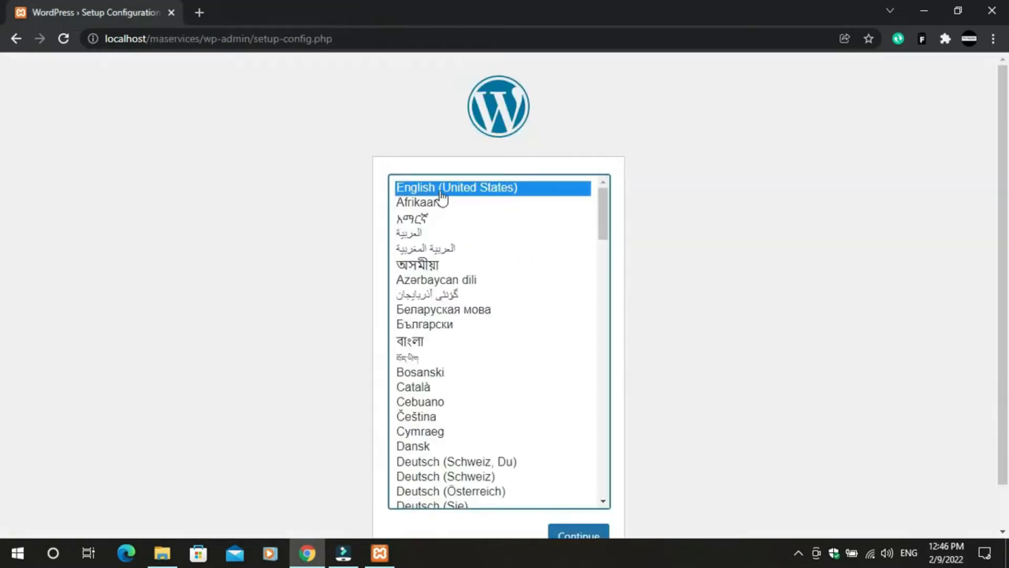
- Continue setup in English (United States) and enter maservices as the database name
left_click(600, 533)
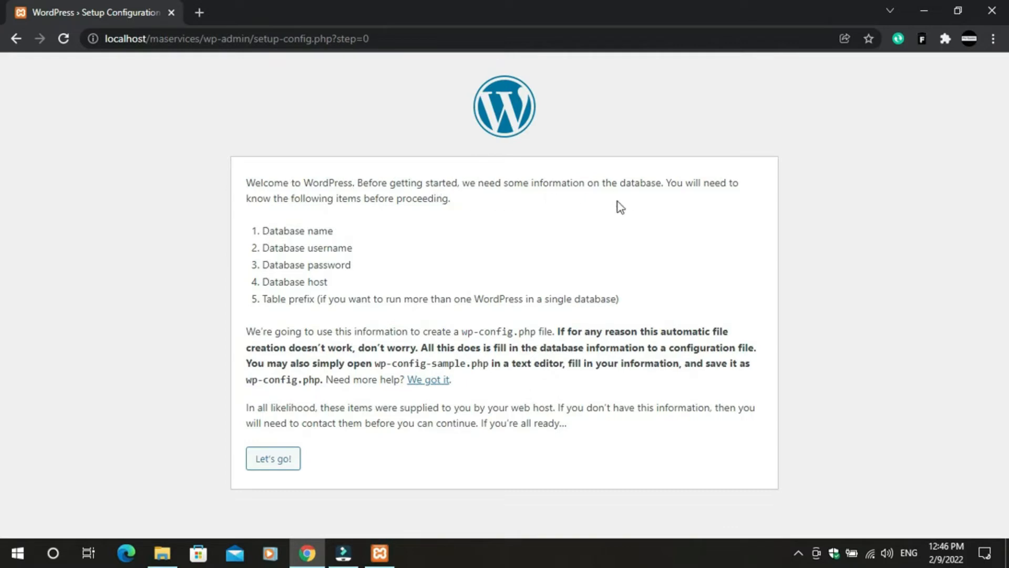
left_click(283, 464)
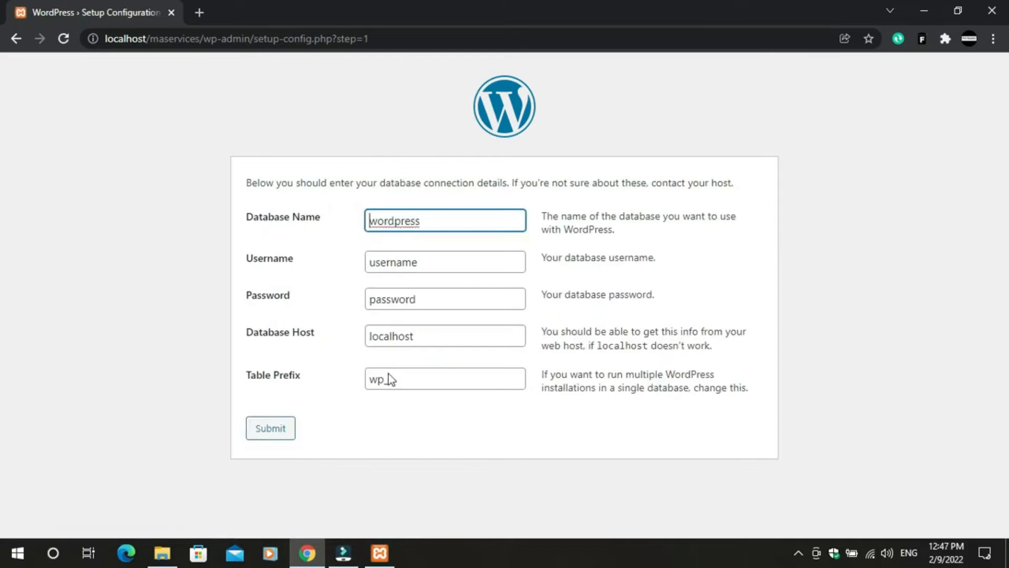
double_click(431, 219)
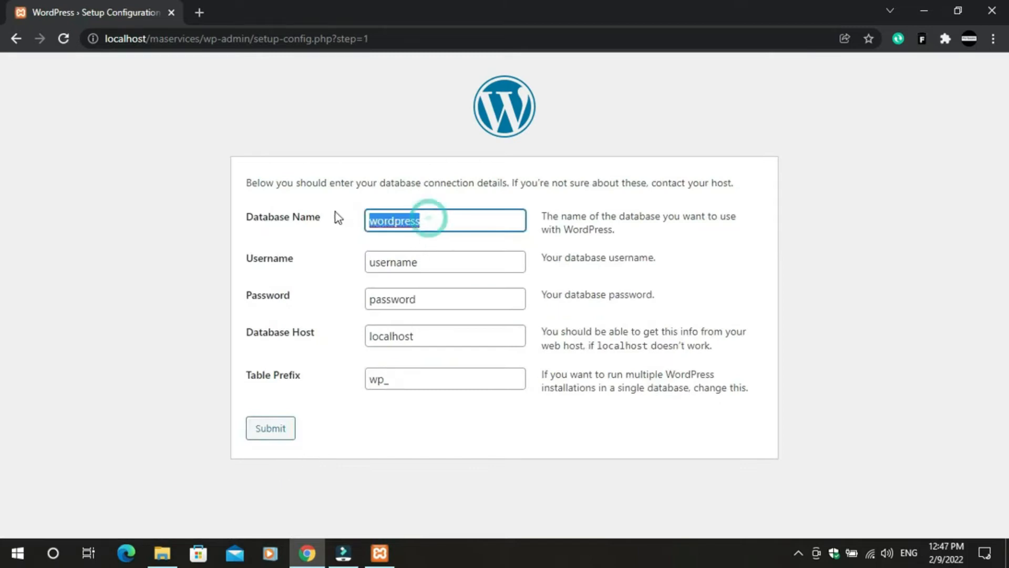
type("ma")
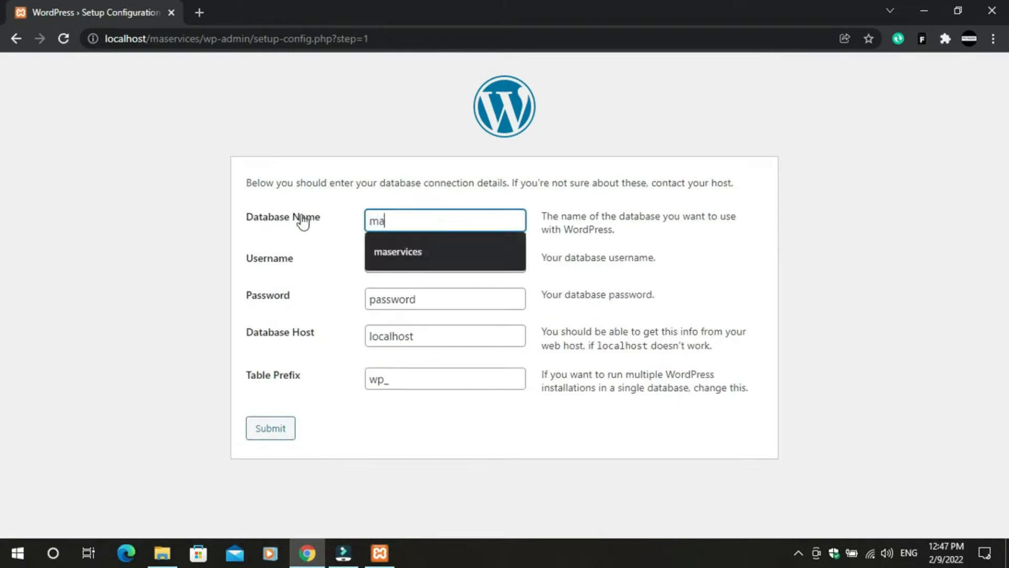
left_click(394, 250)
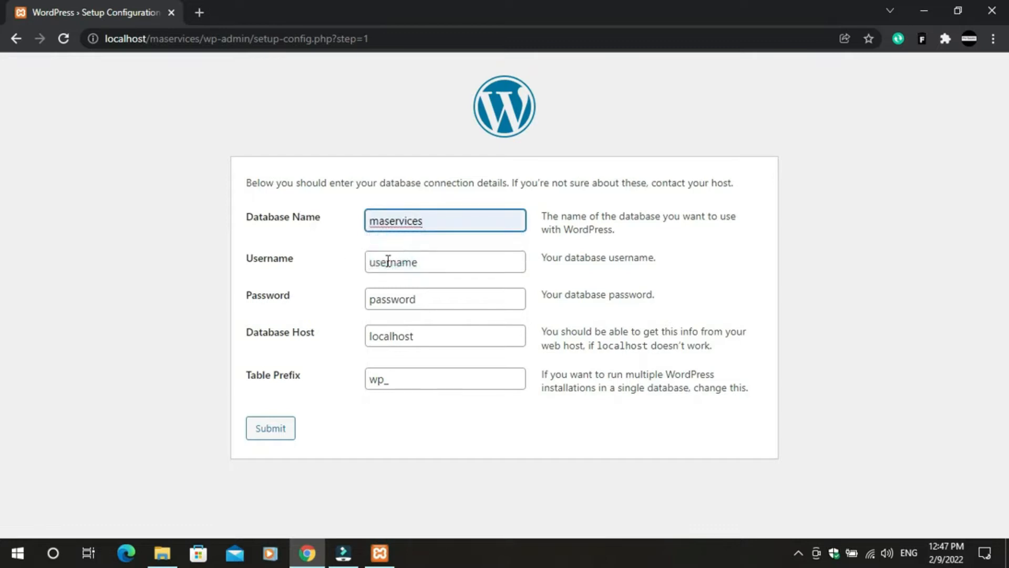
- Set the database username to root, leave the password empty, and submit
left_click(389, 262)
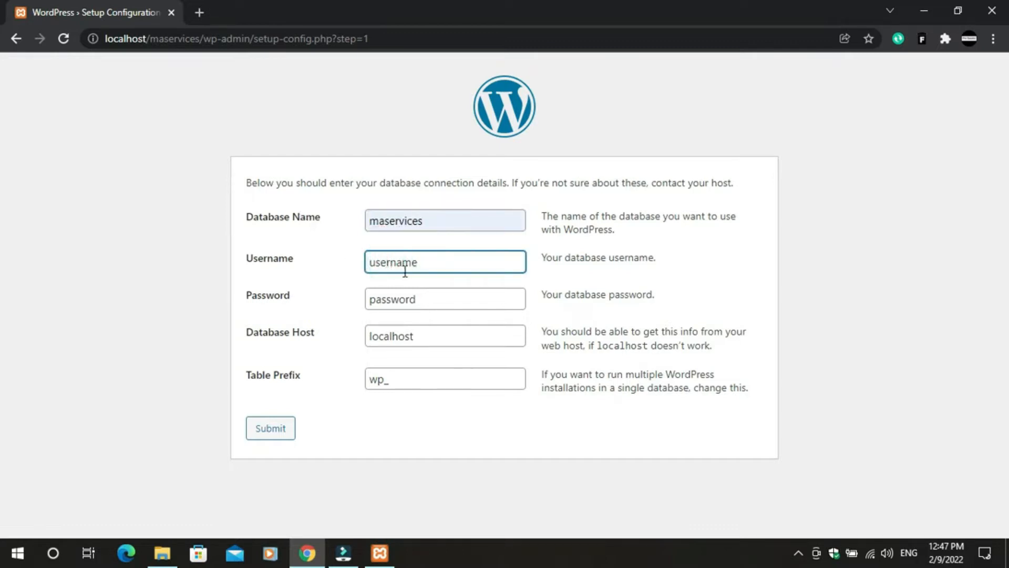
double_click(381, 261)
key("BackSpace")
type("roor")
key("BackSpace")
type("t")
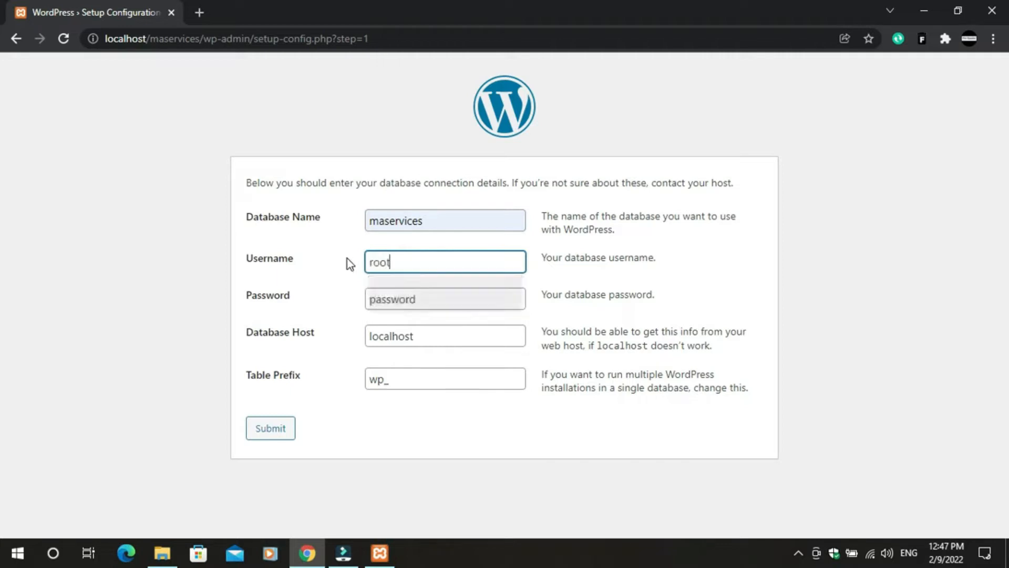
double_click(428, 302)
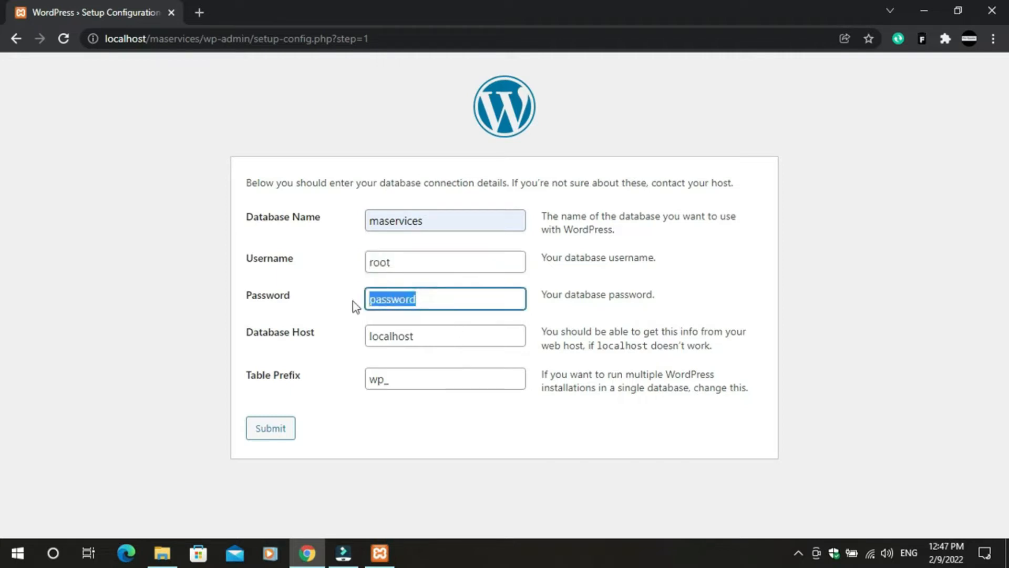
key("BackSpace")
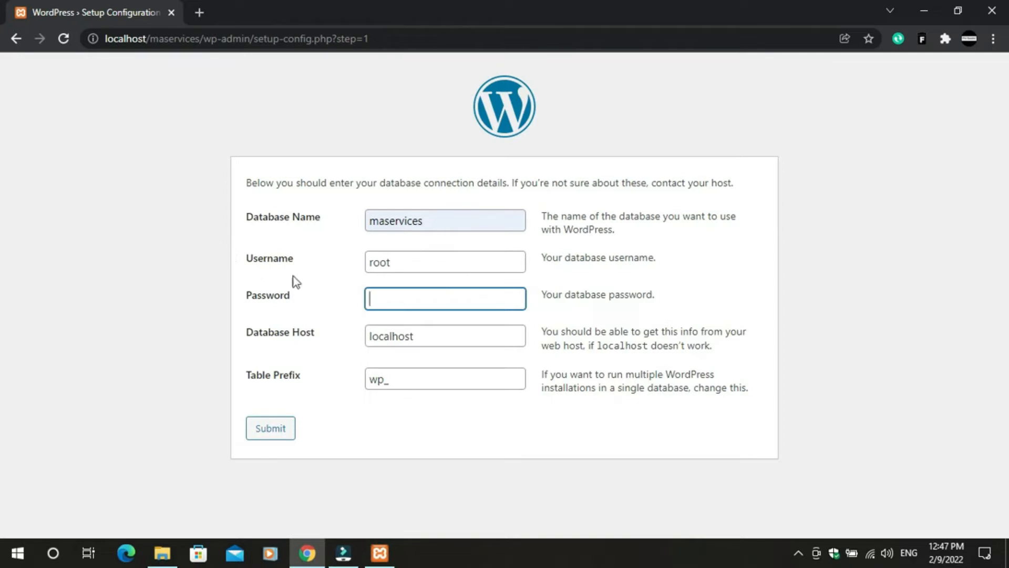
left_click(279, 437)
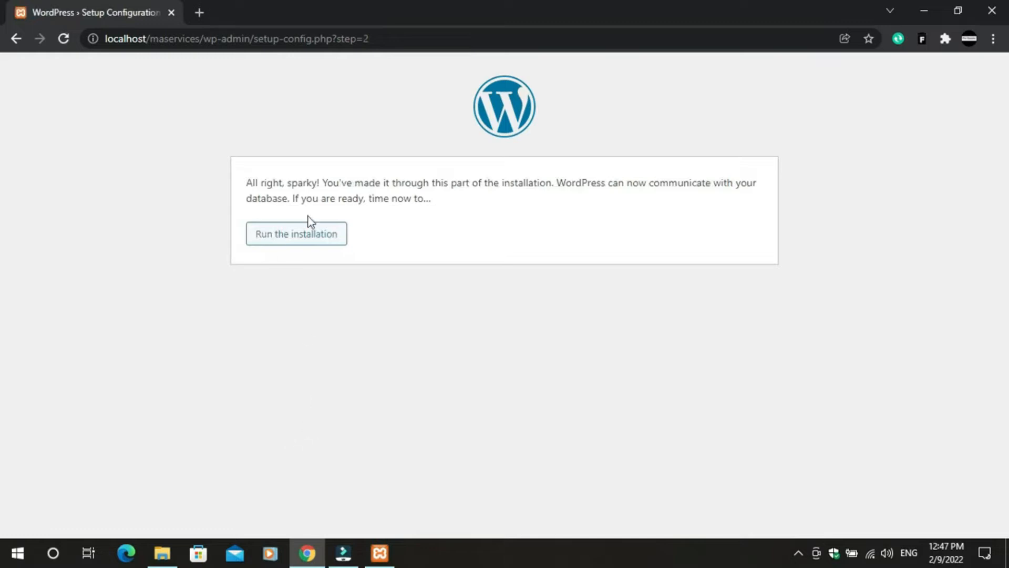
- Run the installation and set the site title to MA services
left_click(288, 242)
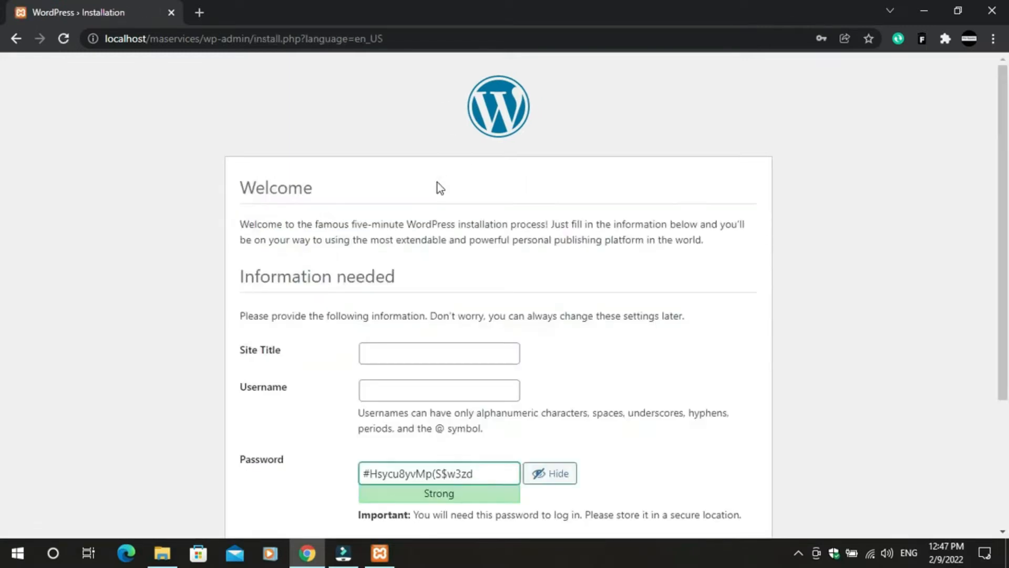
scroll(411, 379, "down", 3)
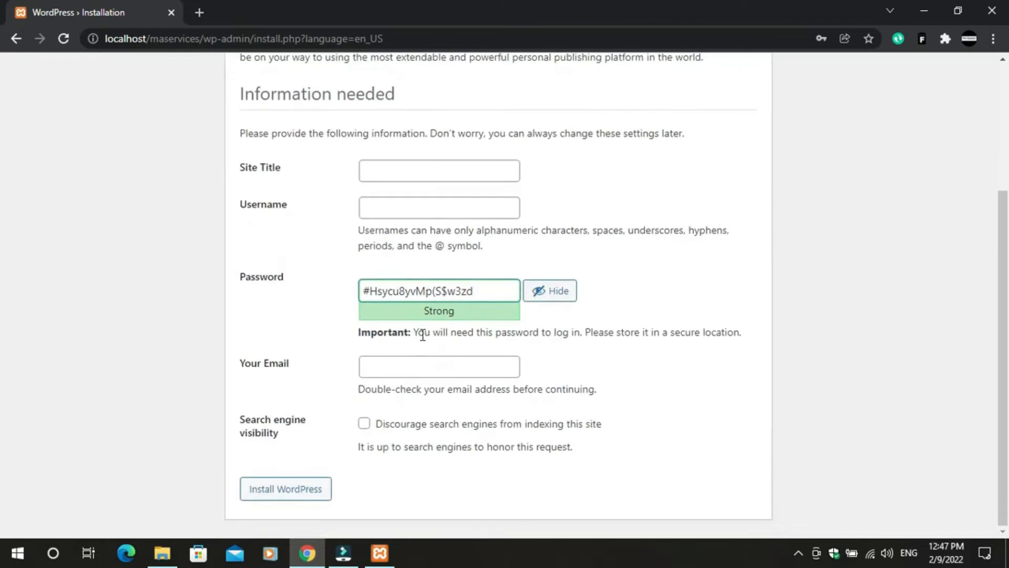
scroll(421, 333, "up", 1)
left_click(400, 241)
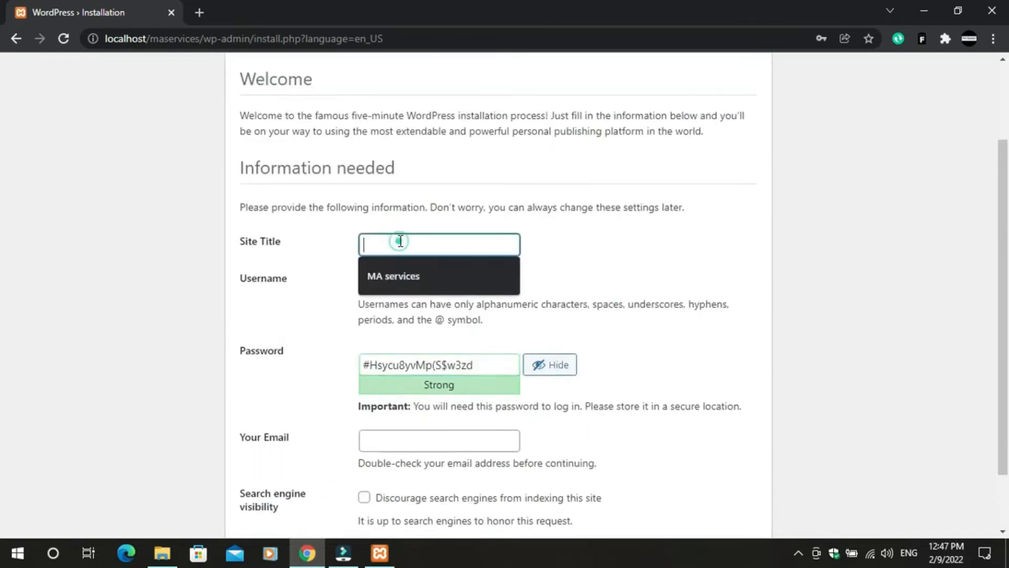
left_click(393, 271)
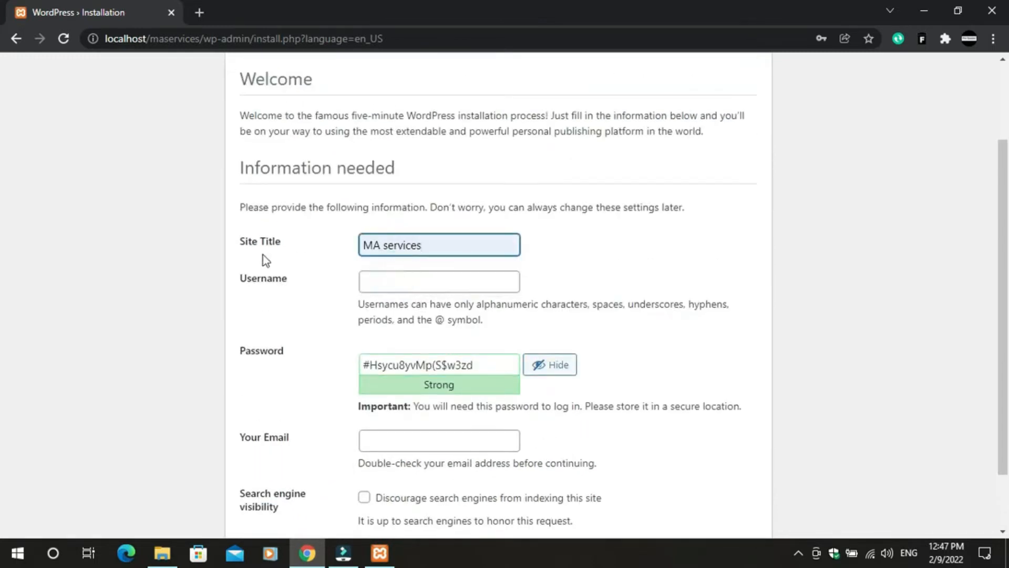
- Enter admin username maservices and clear the generated password
left_click(381, 279)
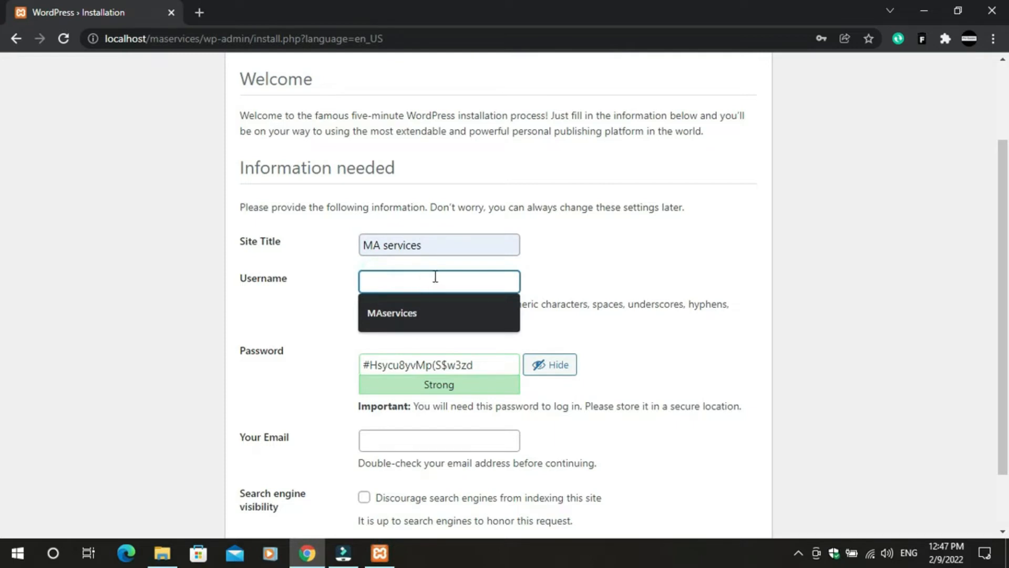
type("maservices")
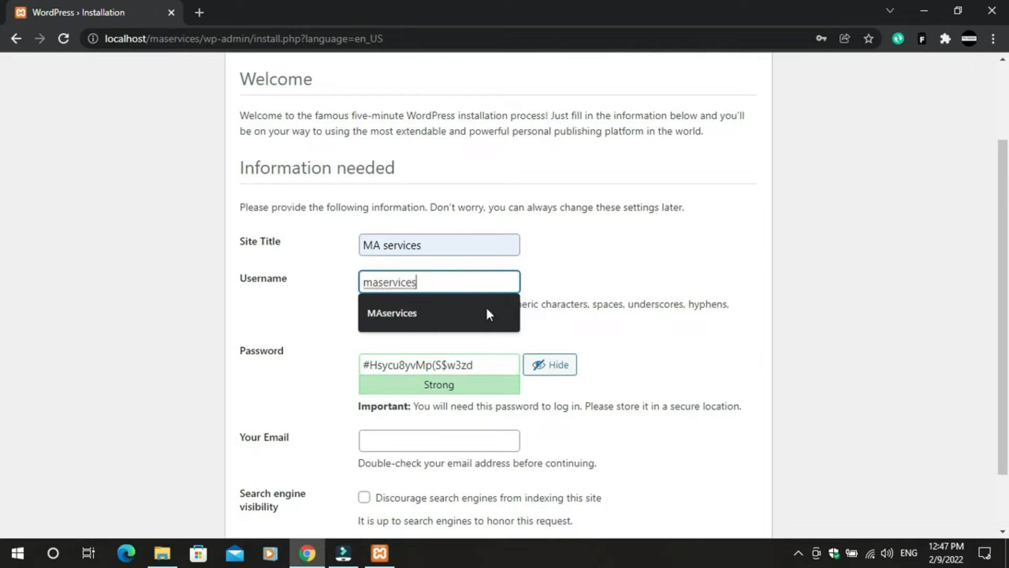
left_click(552, 245)
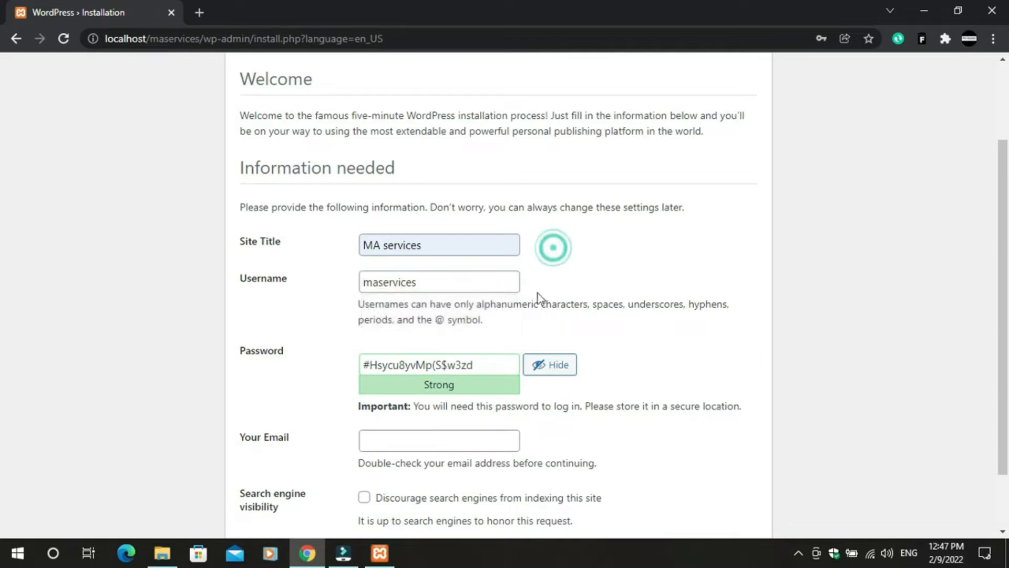
triple_click(482, 370)
key("BackSpace")
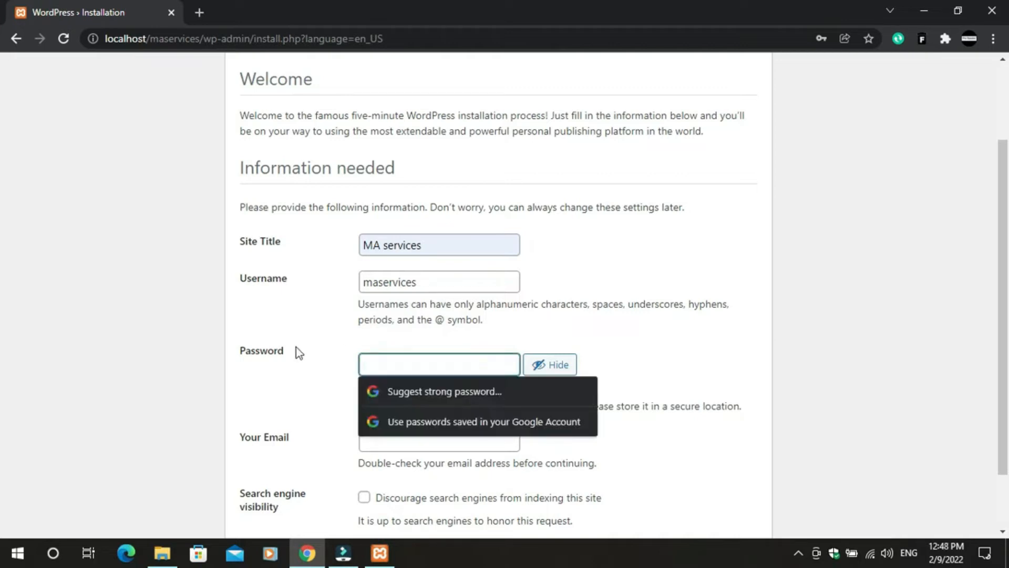
- Type a new admin password and toggle its visibility to check it
type("maservices123")
left_click(714, 360)
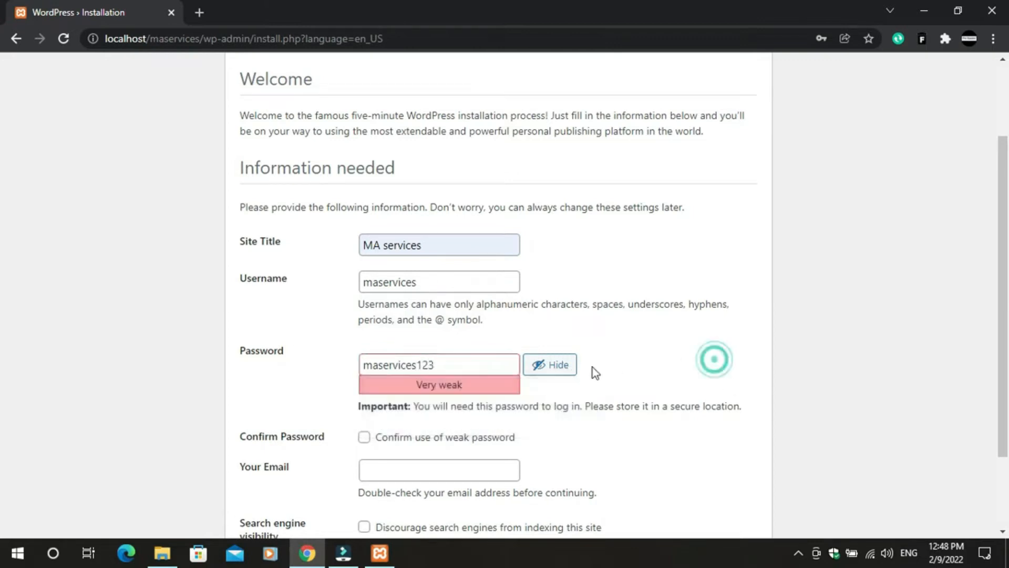
left_click(569, 368)
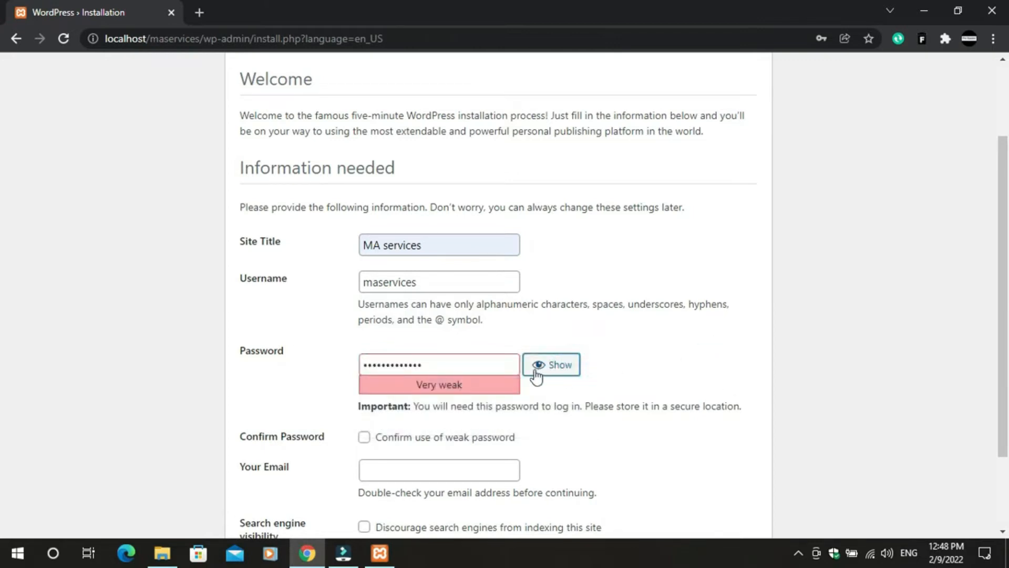
left_click(537, 368)
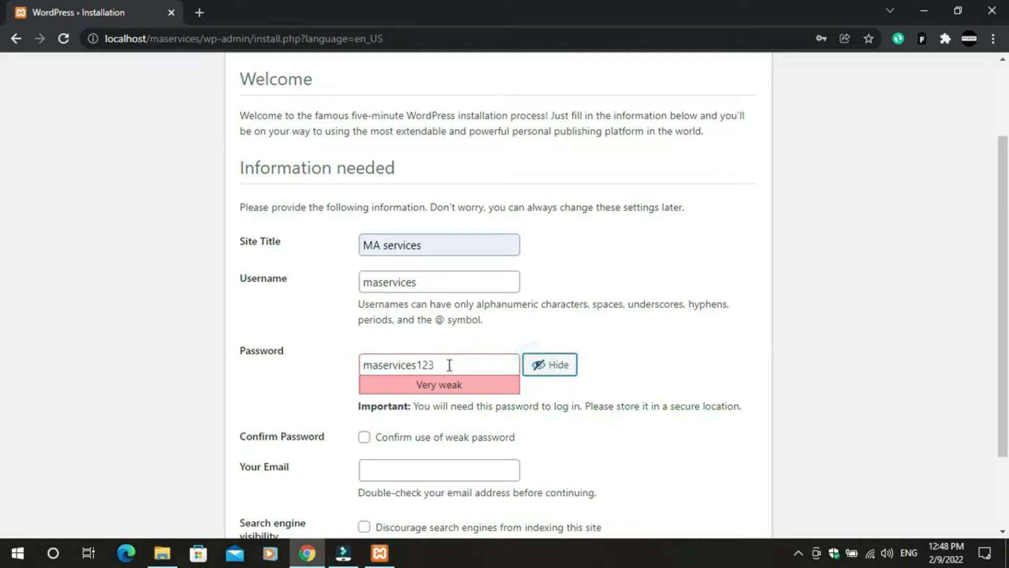
left_click(558, 373)
left_click(558, 373)
left_click(558, 372)
left_click(558, 372)
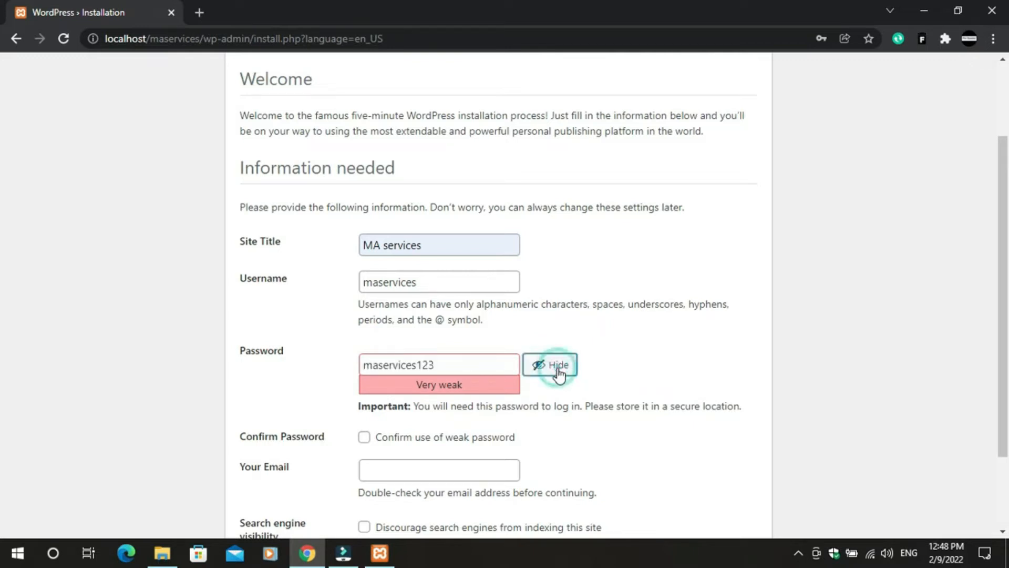
left_click(559, 372)
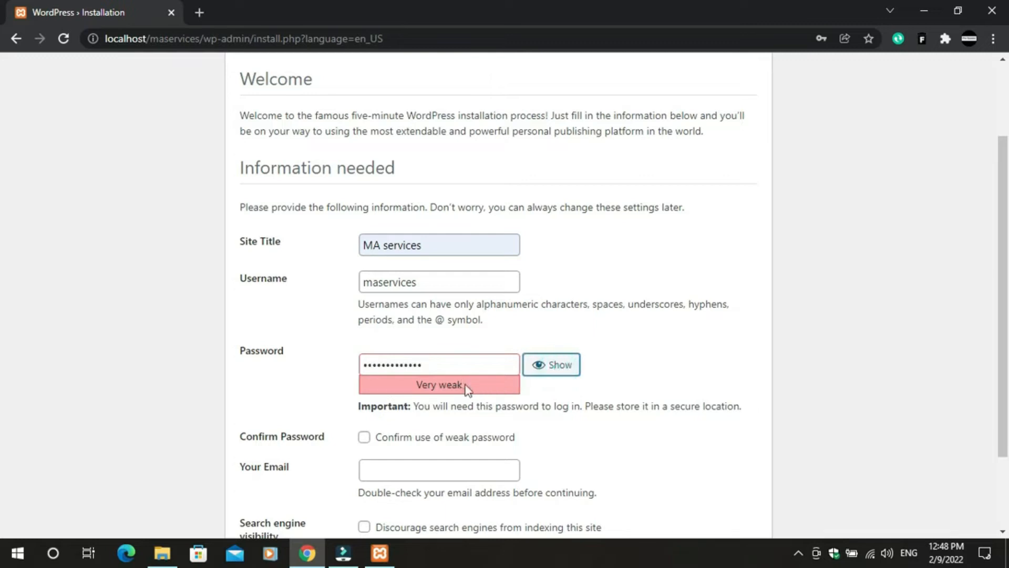
left_click(457, 369)
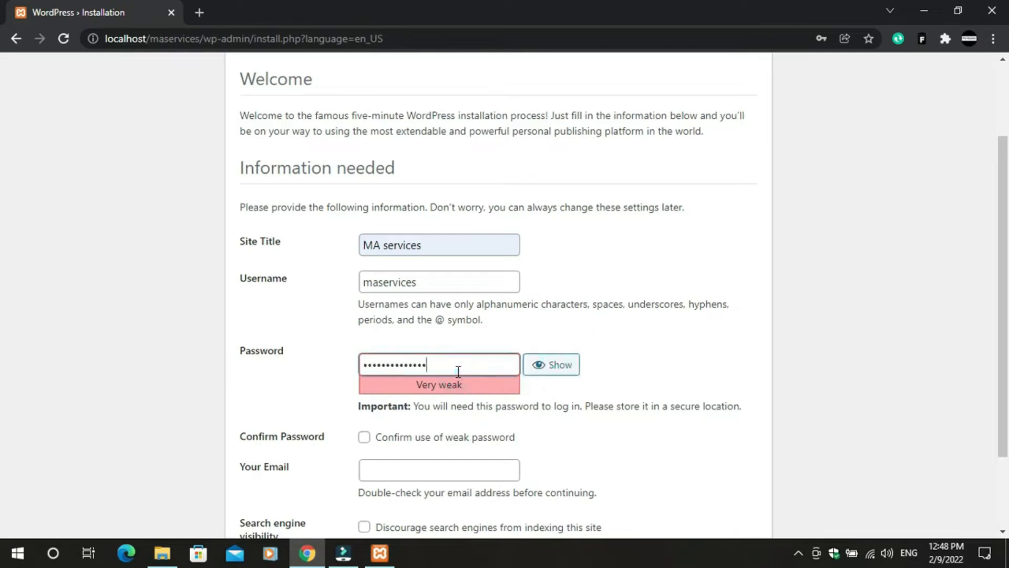
left_click(549, 364)
- Correct the password's final characters and confirm use of the weak password
type("4567")
key("BackSpace")
key("BackSpace")
key("BackSpace")
key("BackSpace")
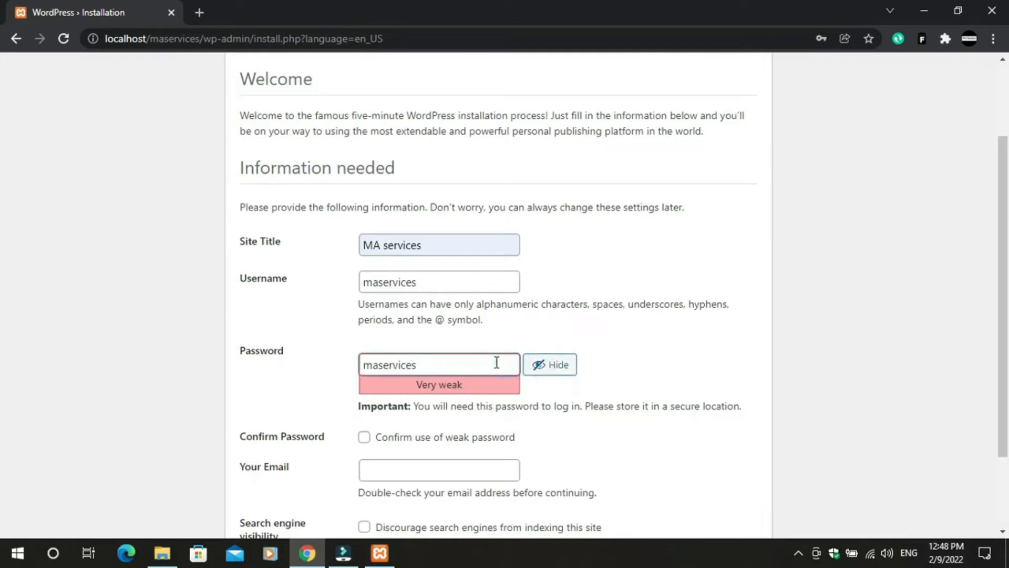
type("@123")
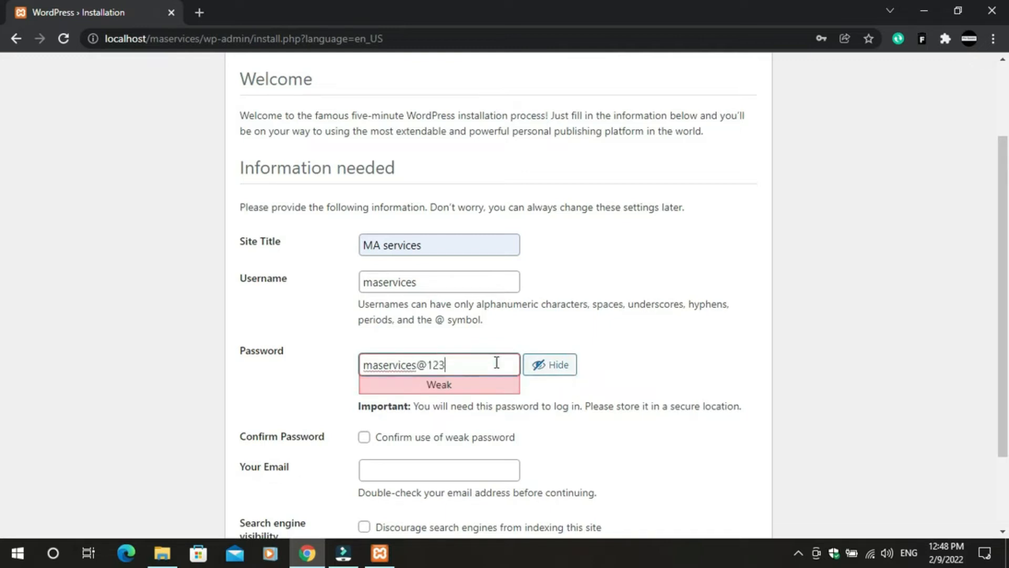
key("BackSpace")
key("BackSpace")
type("4")
key("BackSpace")
type("3")
double_click(759, 364)
left_click(734, 370)
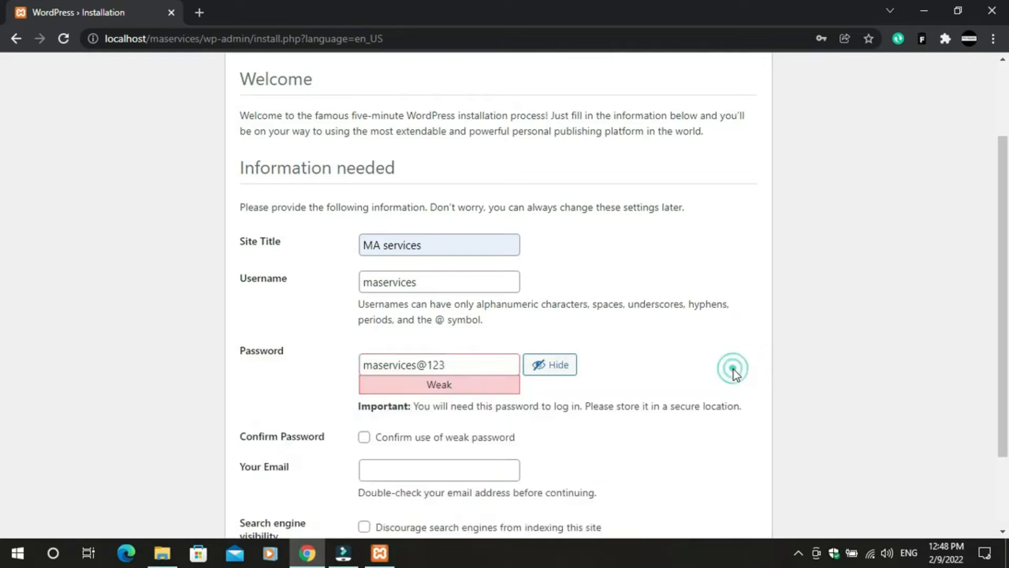
scroll(424, 473, "down", 2)
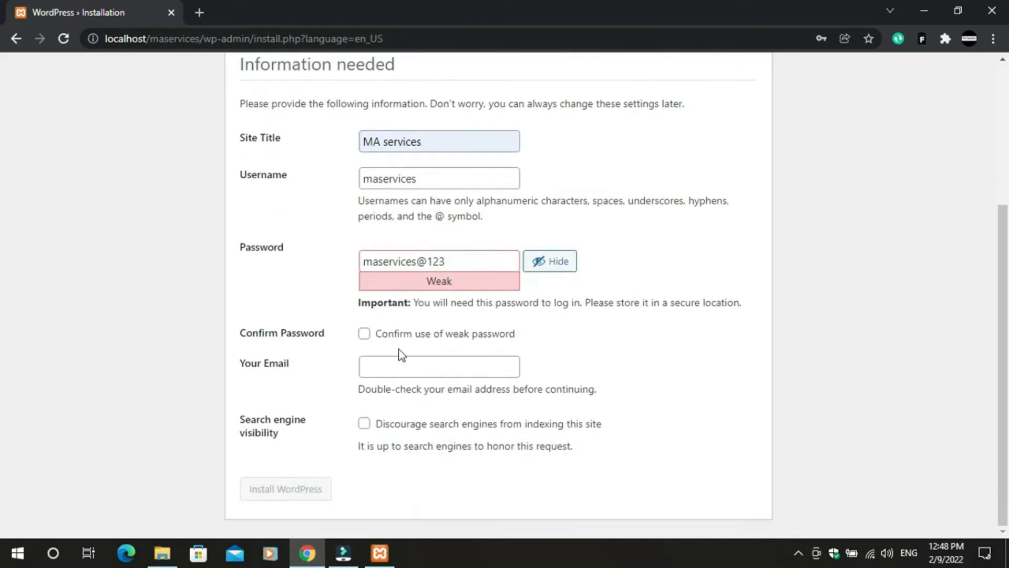
left_click(365, 334)
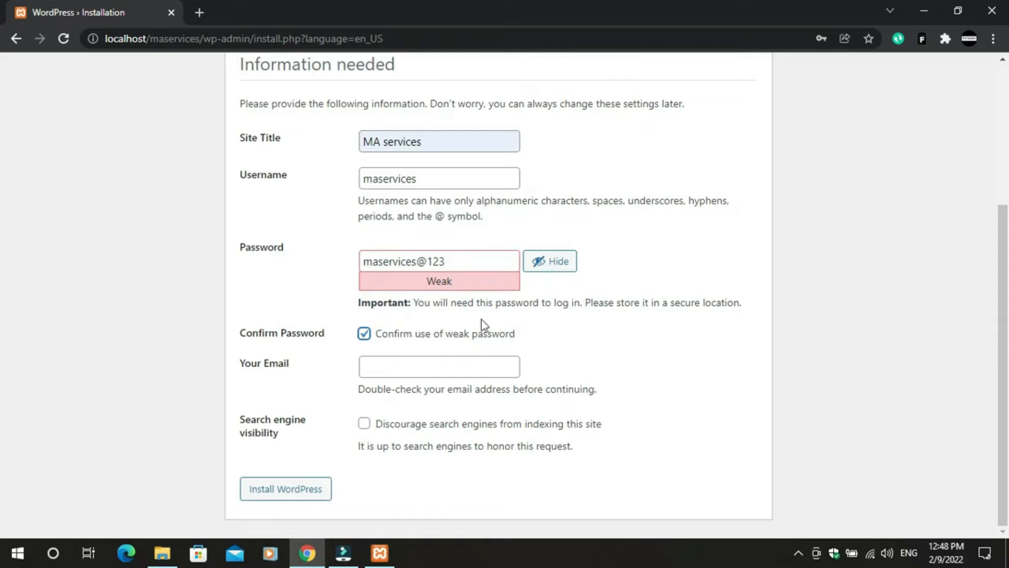
- Remove the stray @ from the password, autofill the admin e-mail, and install WordPress
left_click(432, 261)
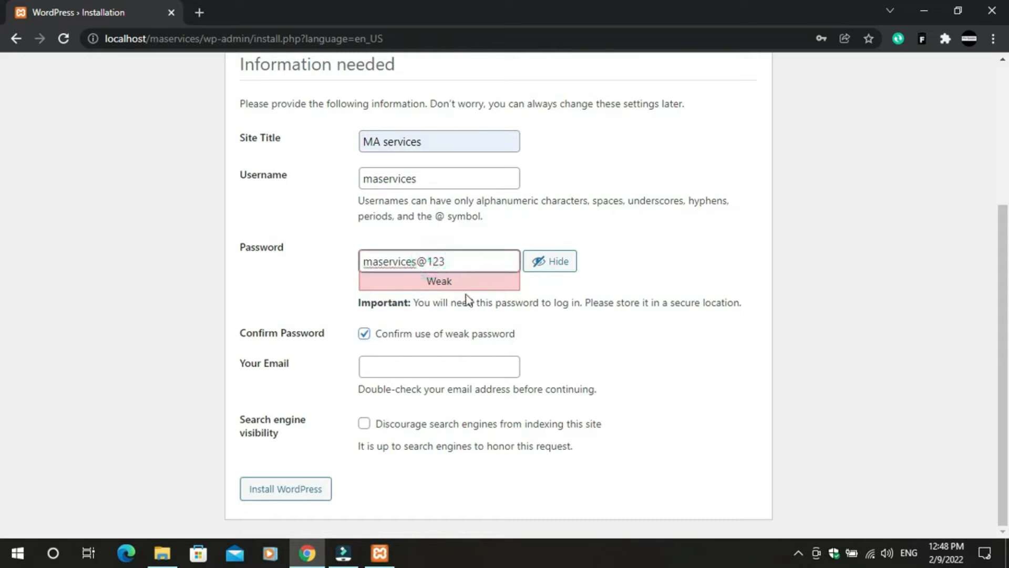
key("BackSpace")
left_click(577, 327)
left_click(384, 371)
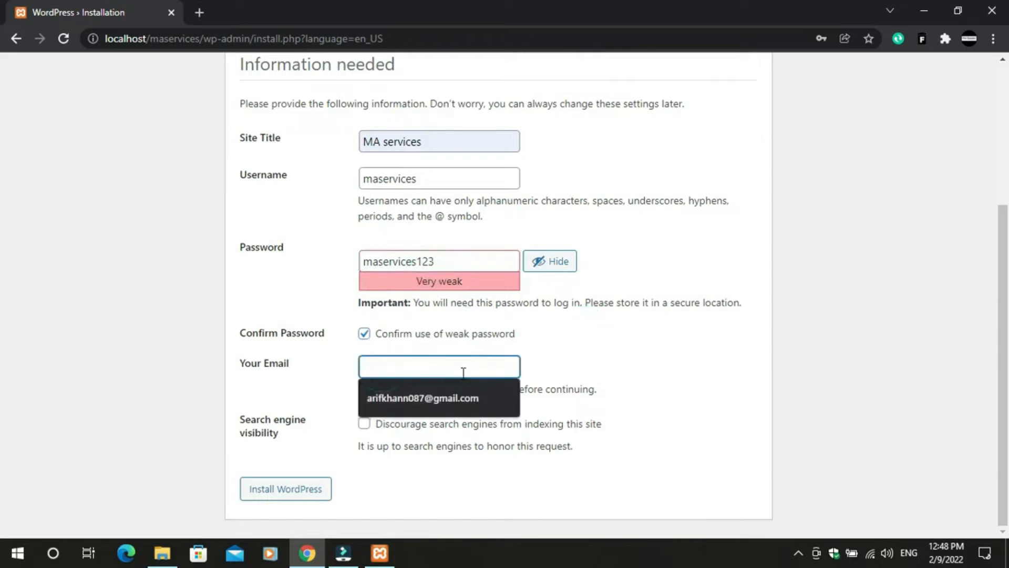
left_click(448, 402)
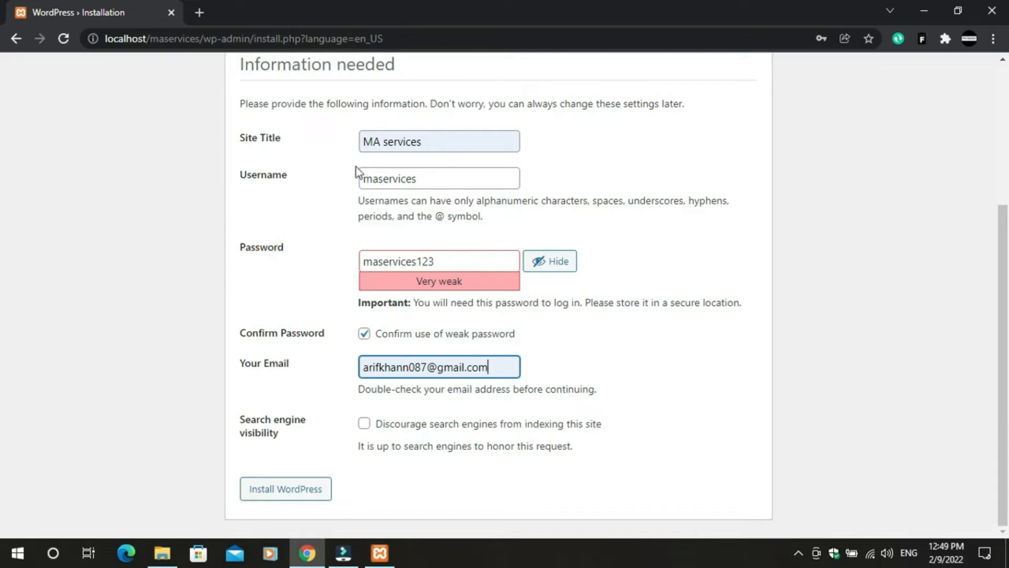
left_click(263, 492)
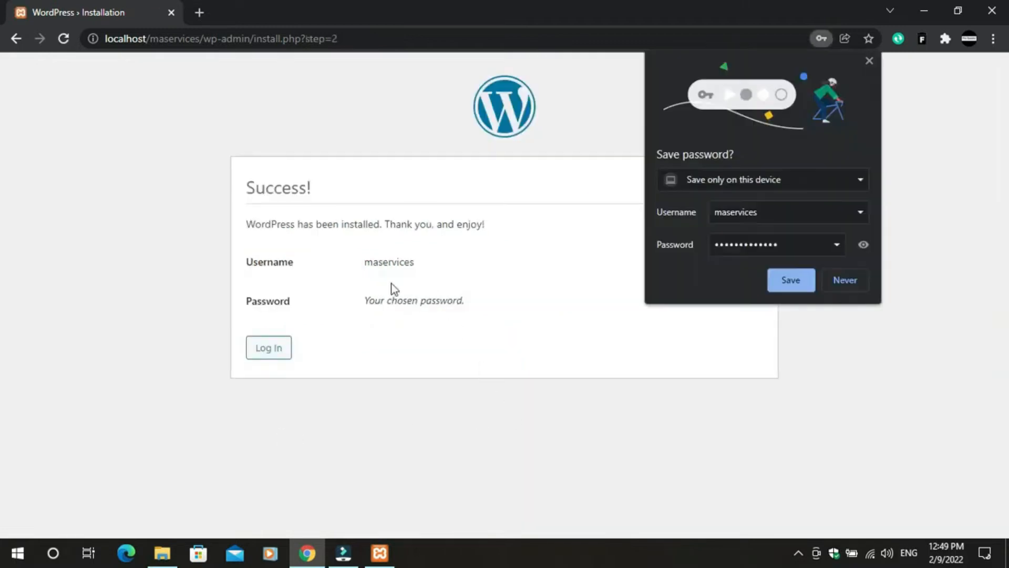
- Open the login page and clear the autofilled username and password
left_click(278, 351)
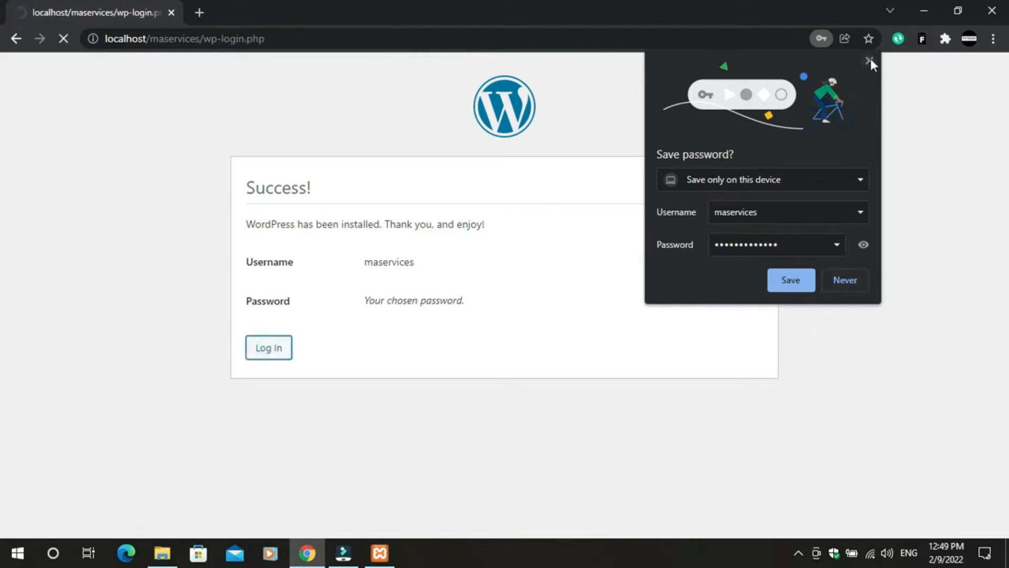
left_click(870, 61)
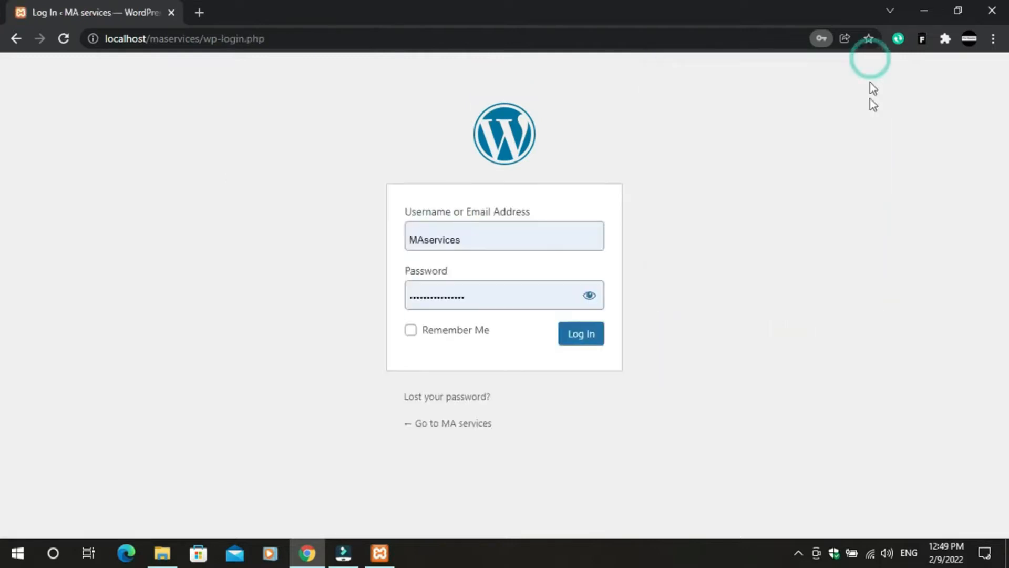
left_click(592, 300)
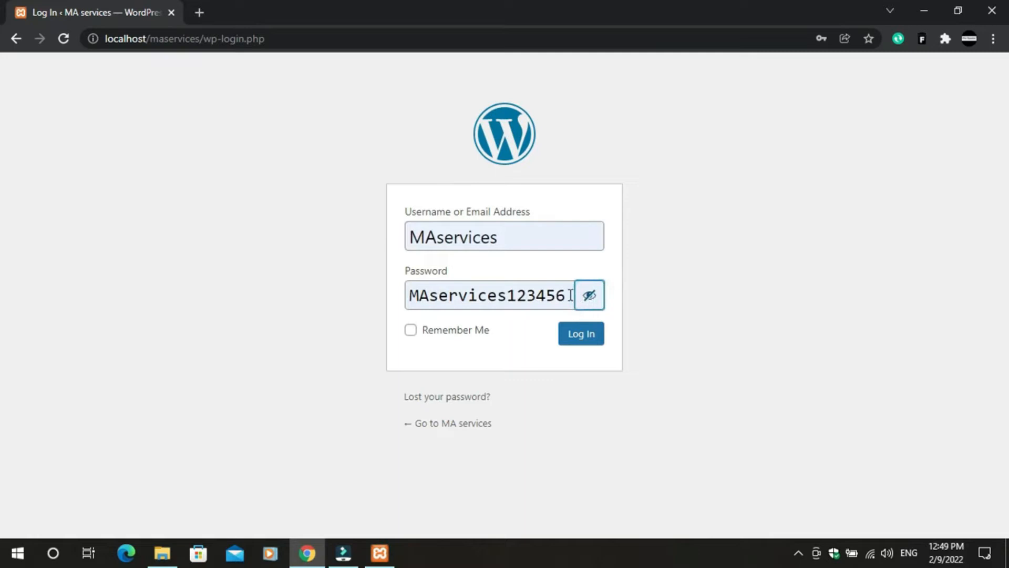
left_click_drag(569, 295, 339, 277)
key("BackSpace")
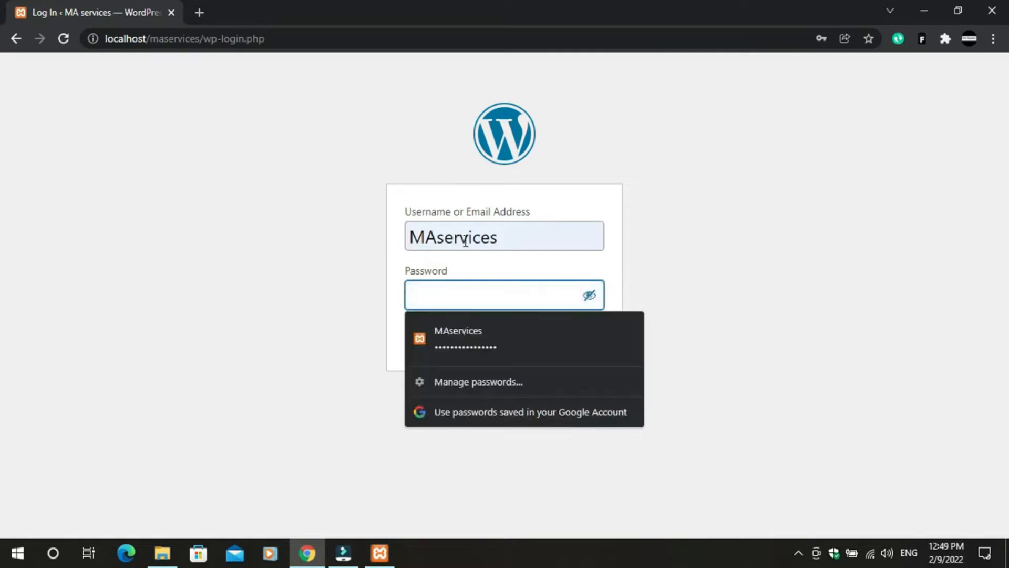
left_click_drag(502, 237, 383, 225)
key("BackSpace")
left_click(192, 274)
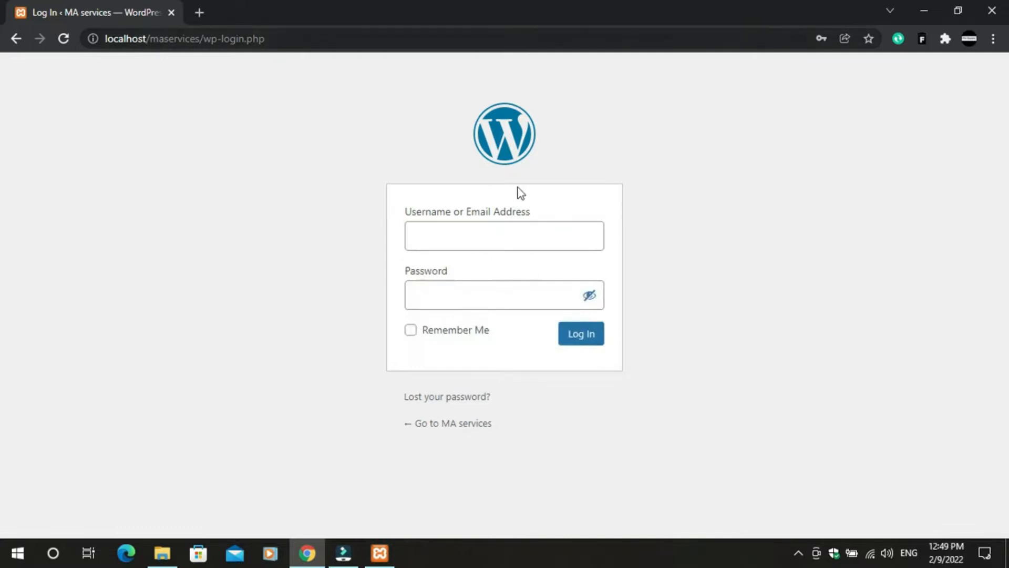
- Log in with username maservices and the admin password
left_click(473, 231)
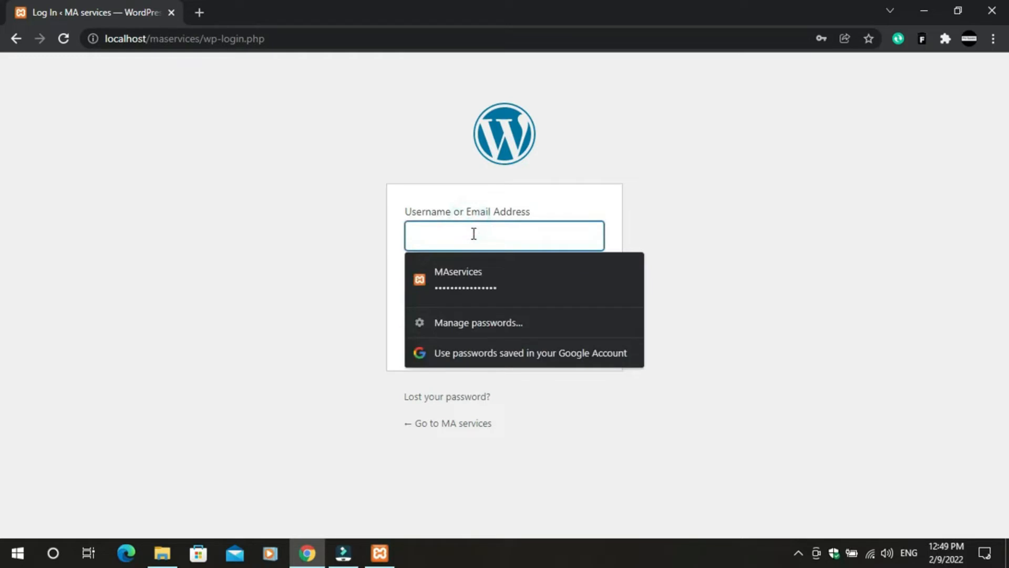
type("maservices")
left_click(731, 247)
left_click(454, 286)
type("maservices123")
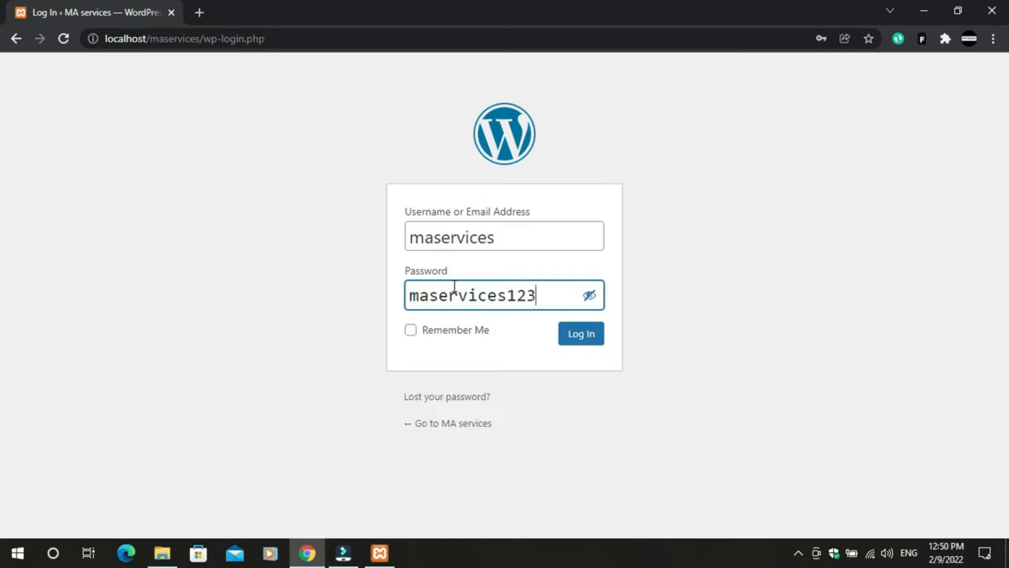
left_click(581, 334)
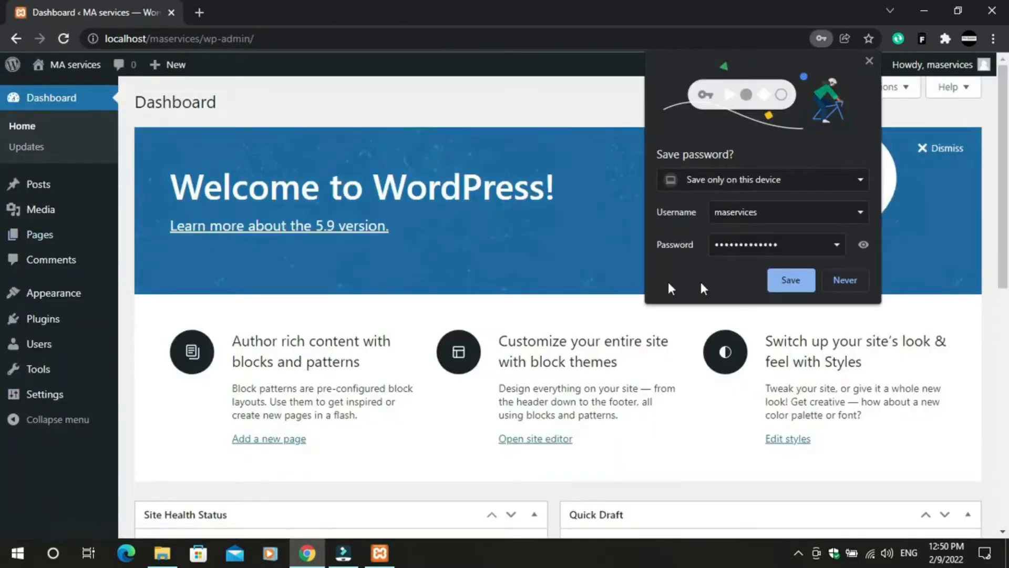
- Dismiss Chrome's save-password offer on the WordPress Dashboard
left_click(867, 61)
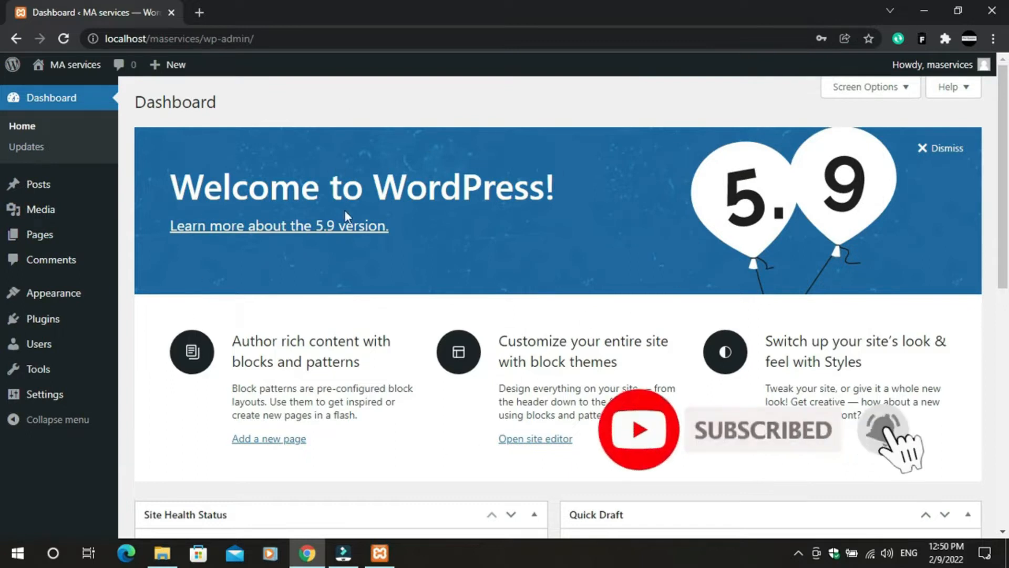
mouse_move(69, 215)
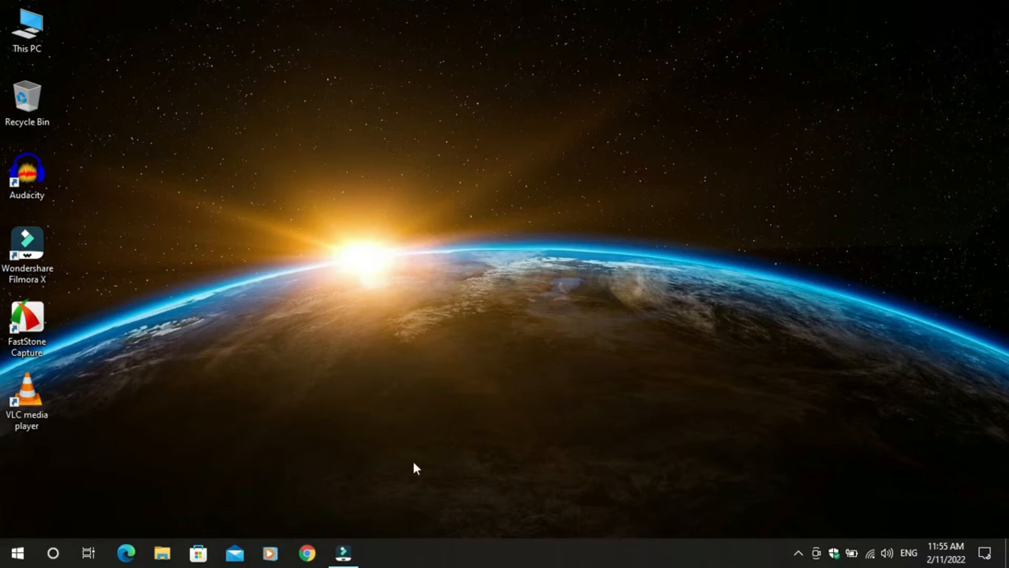
- Open localhost/ in Chrome and scroll through the MA services Hello world! post
left_click(315, 551)
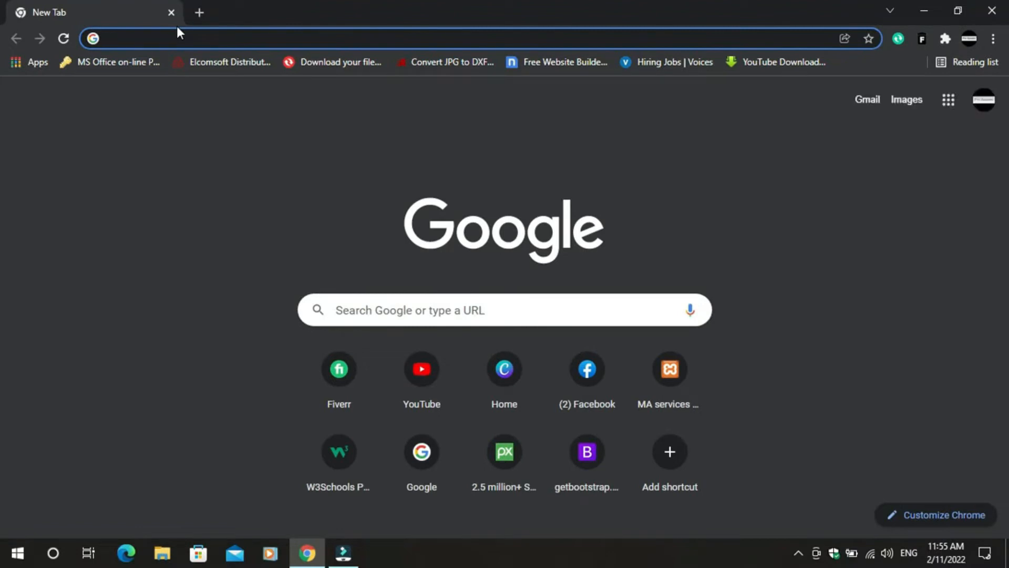
type("local")
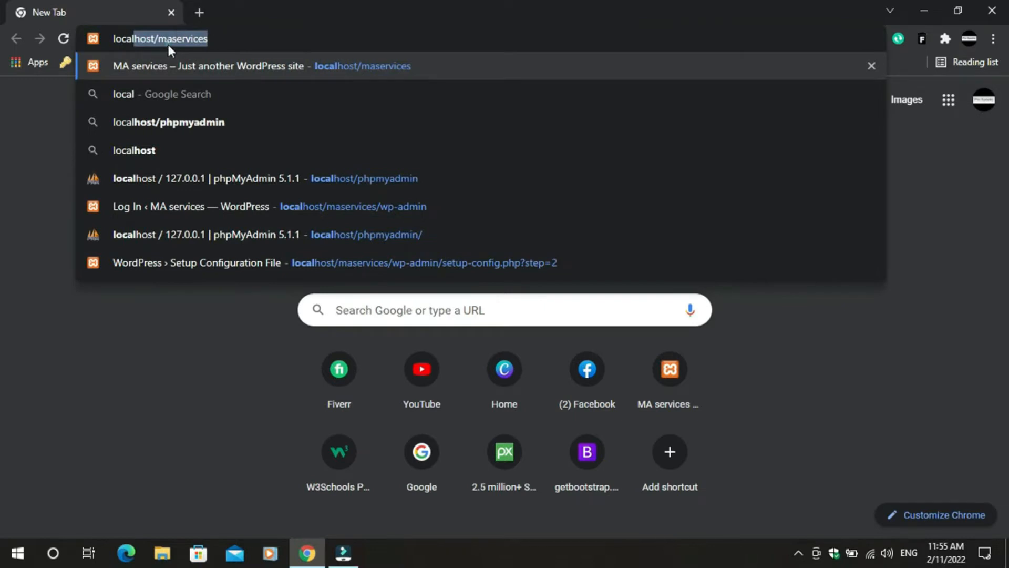
type("host/")
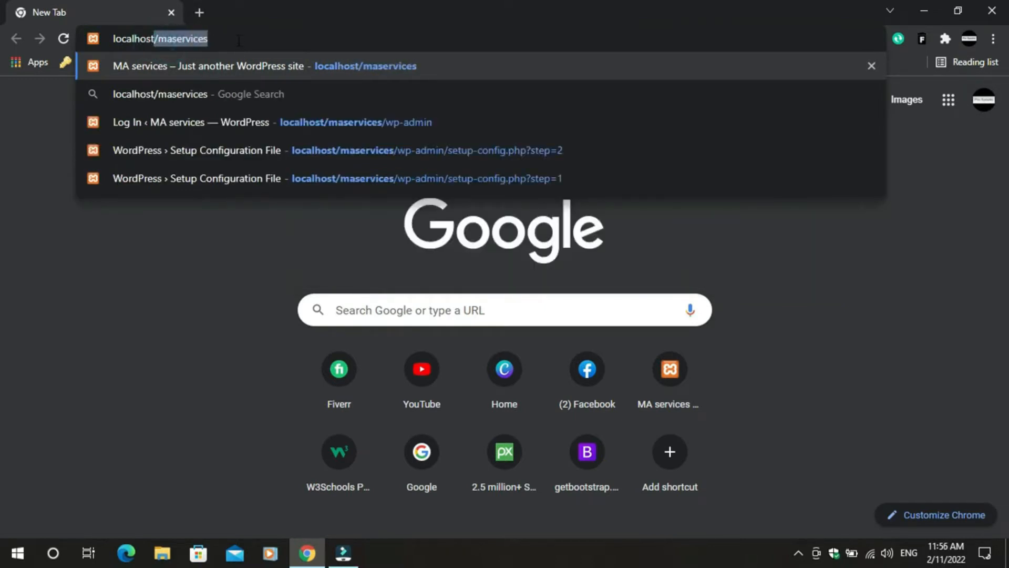
key("Return")
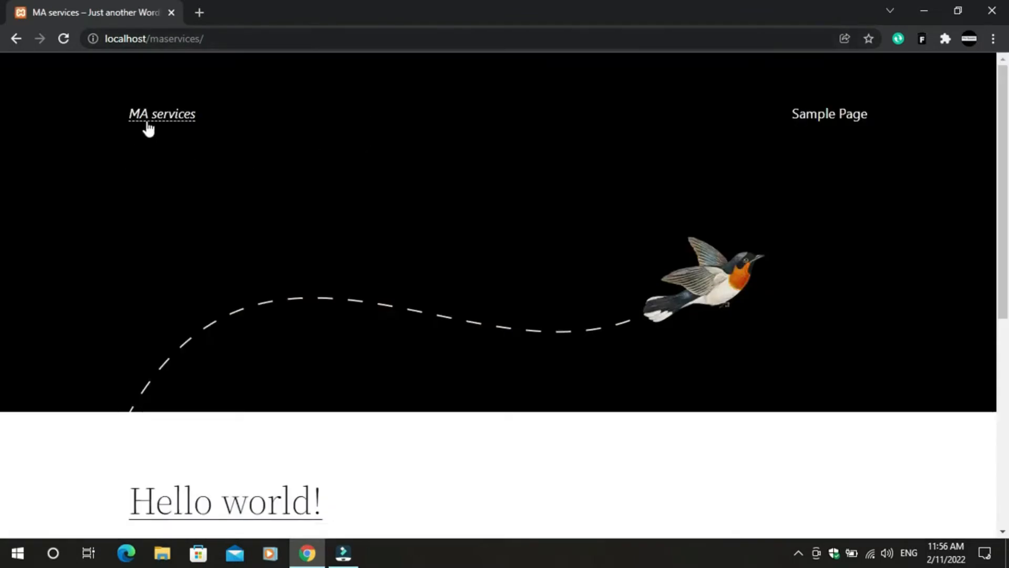
scroll(263, 441, "down", 6)
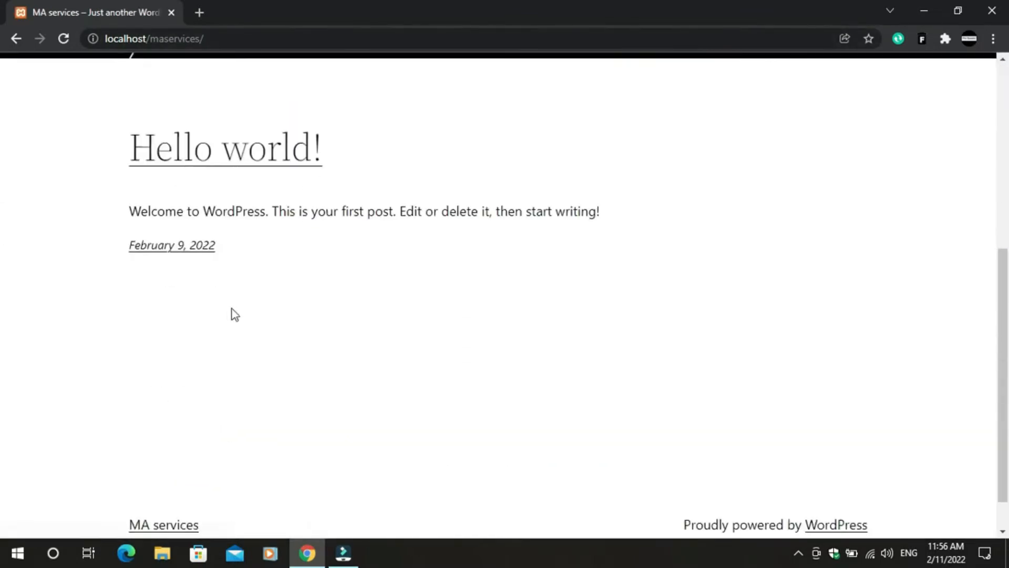
scroll(672, 342, "up", 8)
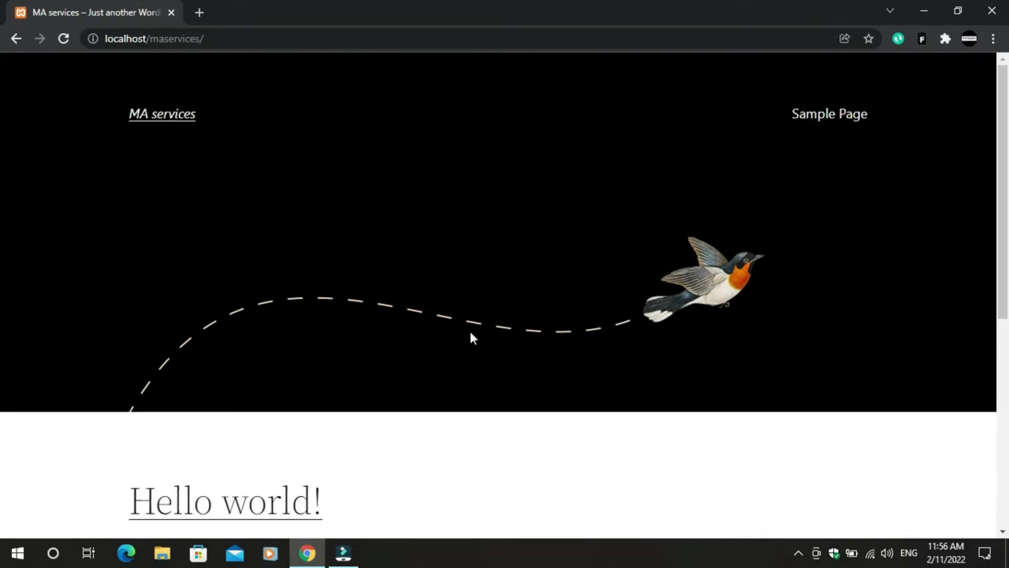
scroll(505, 368, "down", 7)
scroll(394, 236, "up", 6)
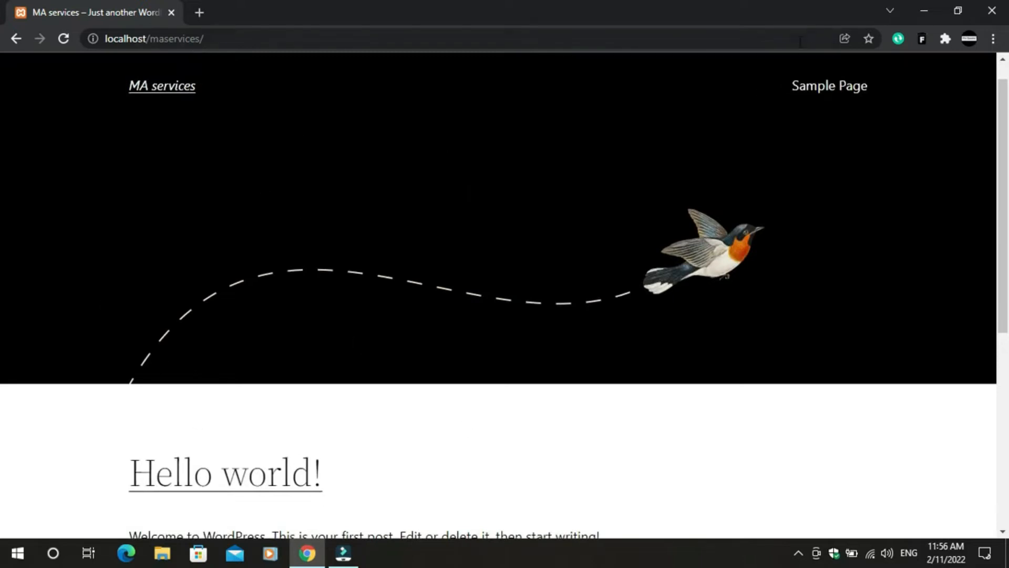
- Launch the XAMPP Control Panel from a Start menu search
left_click(19, 564)
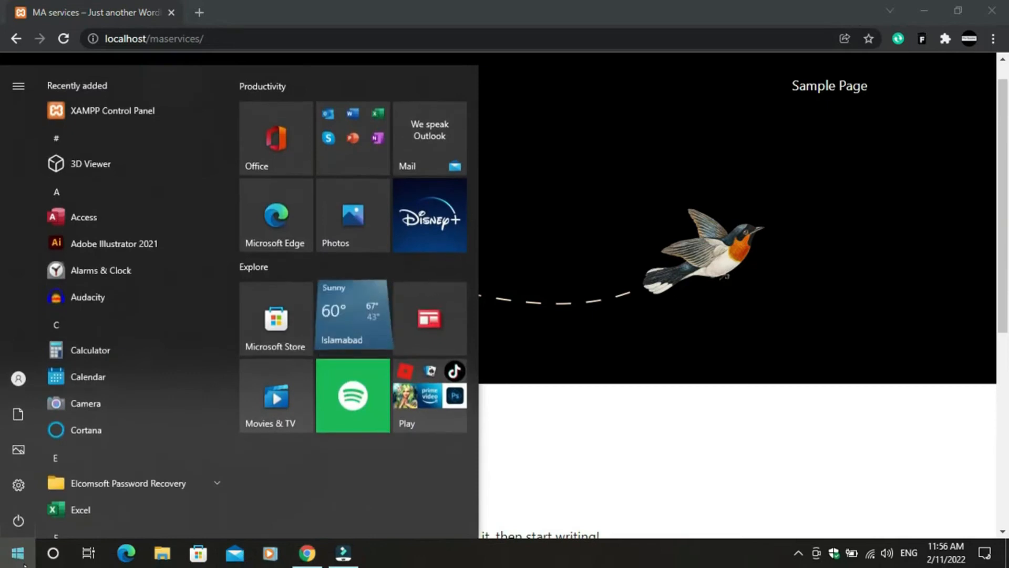
type("xammp")
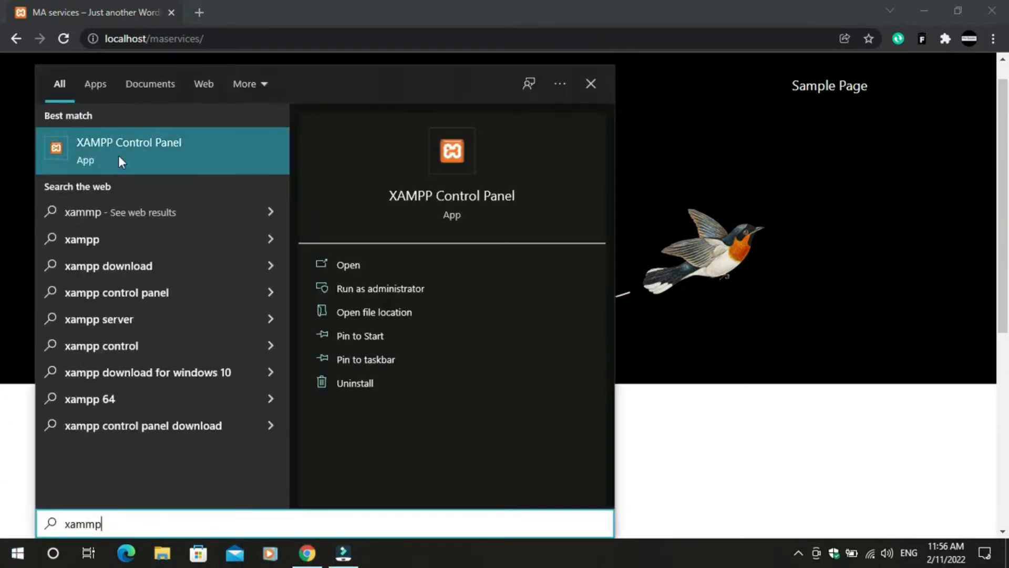
left_click(121, 148)
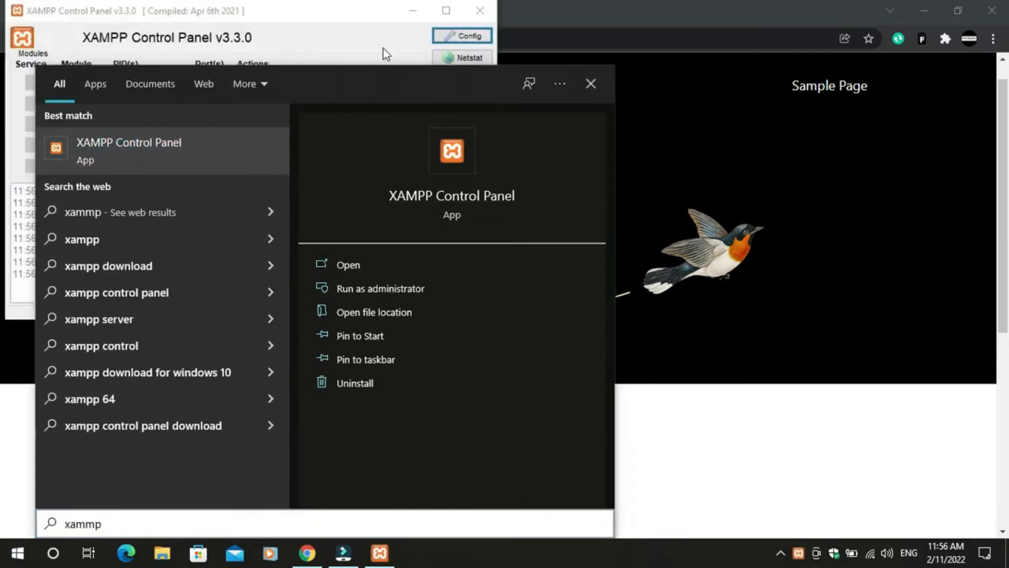
left_click(592, 85)
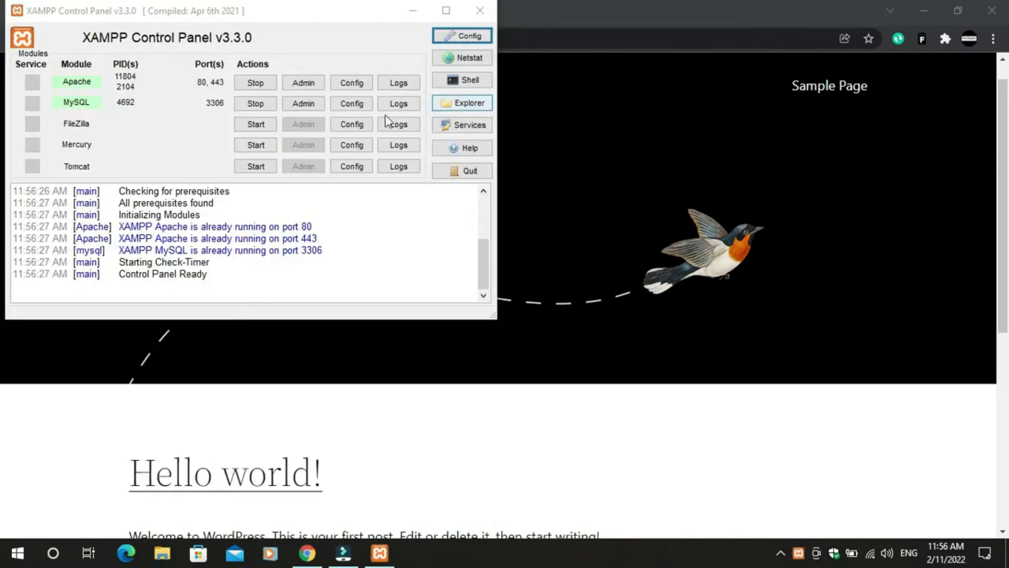
- Stop and restart Apache and MySQL, then minimize the XAMPP control panel
left_click(252, 84)
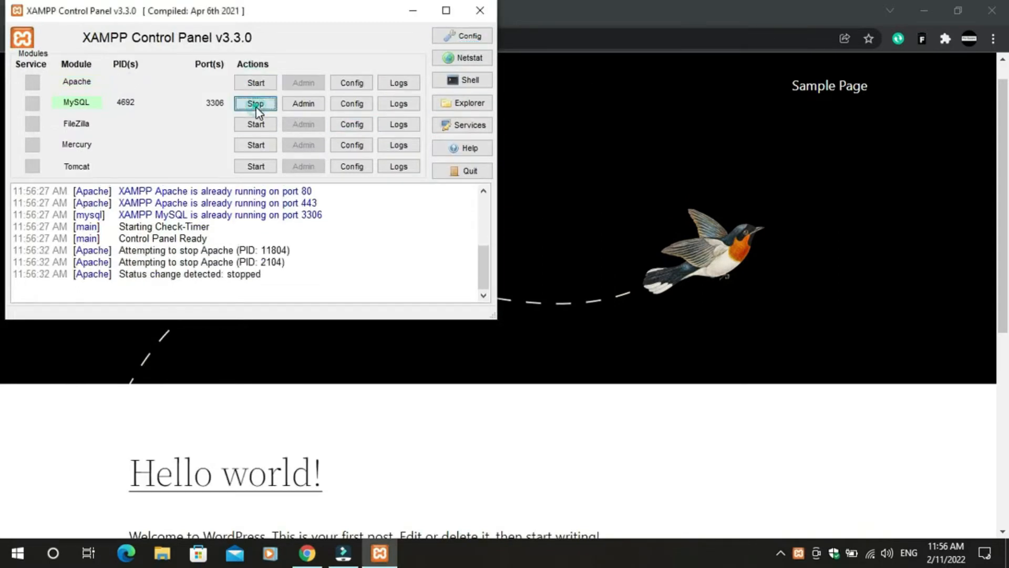
left_click(255, 103)
left_click(243, 84)
left_click(247, 104)
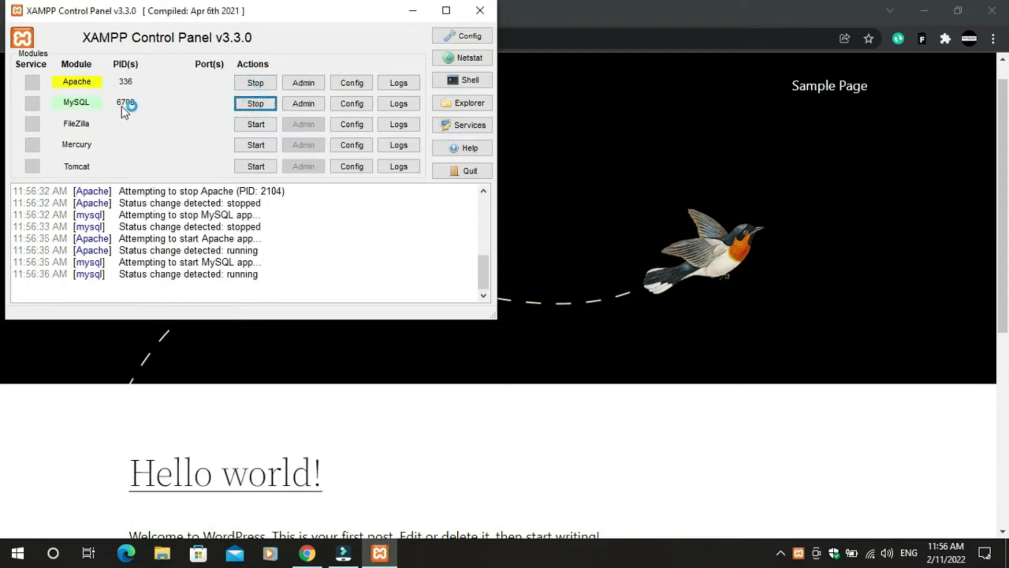
left_click(416, 10)
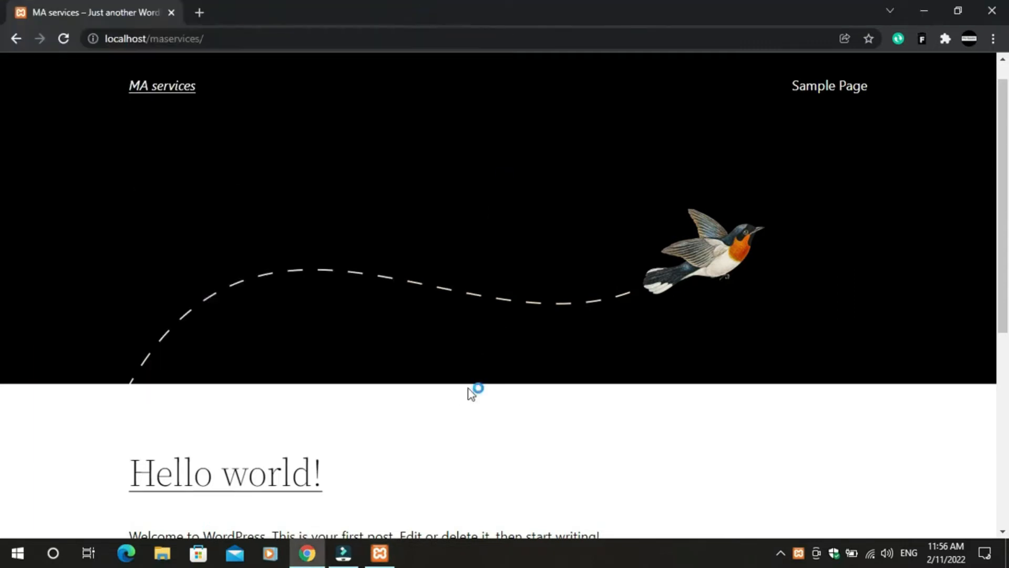
left_click(391, 555)
left_click(392, 555)
- Load localhost/maservices/wp-admin in a new Chrome tab
left_click(204, 13)
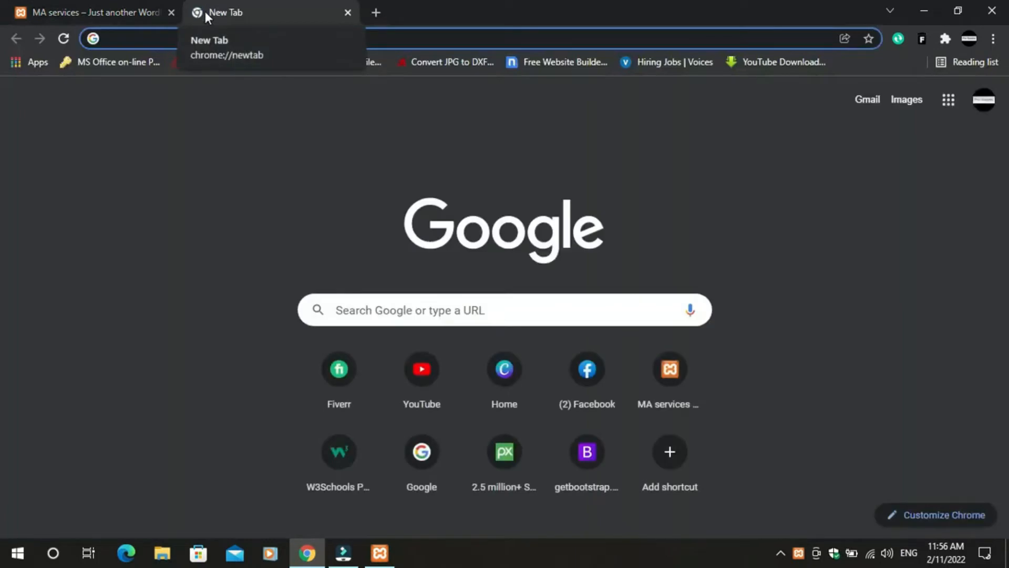
left_click(65, 8)
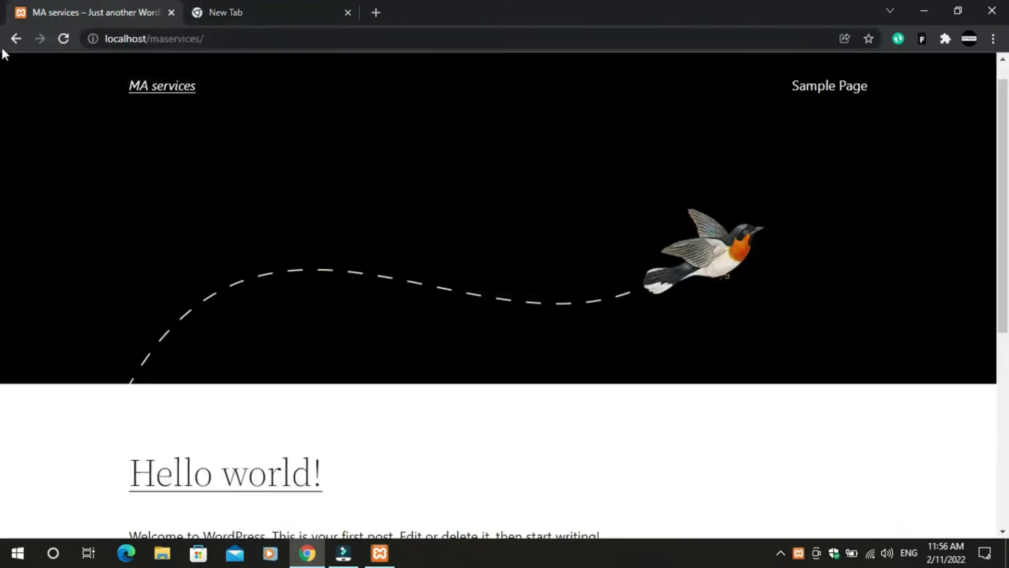
left_click(234, 8)
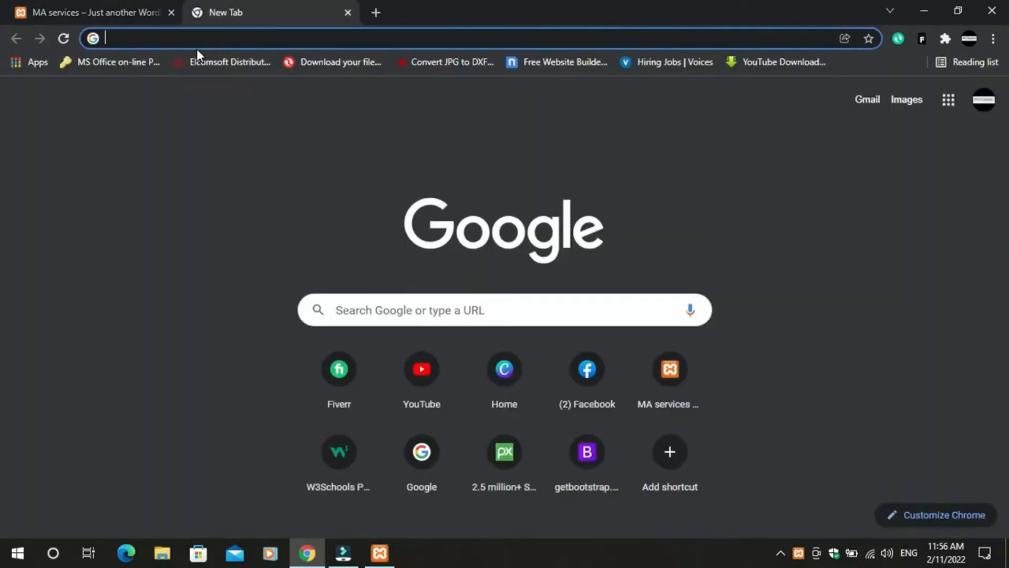
type("localhost/maservices")
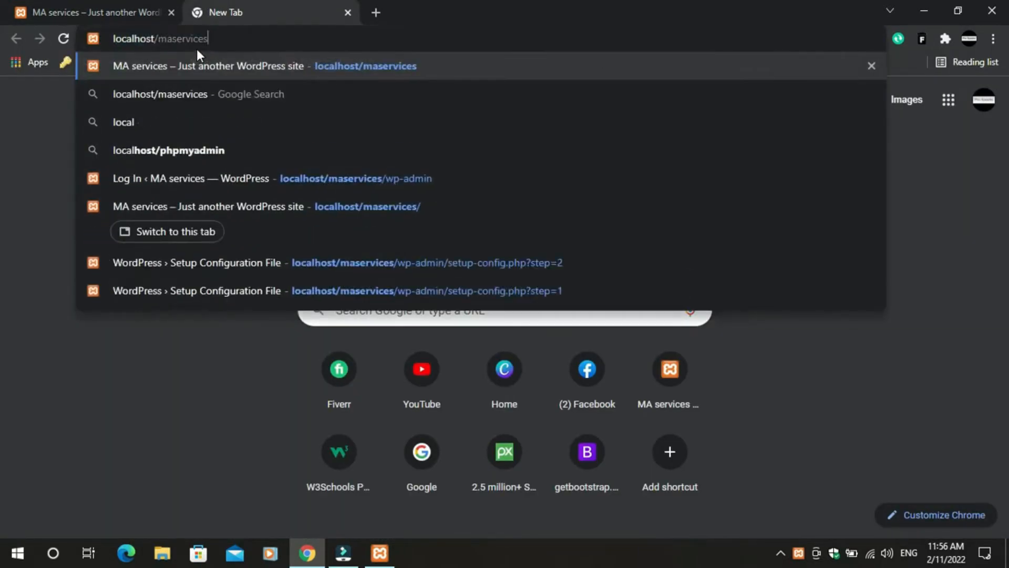
type("/")
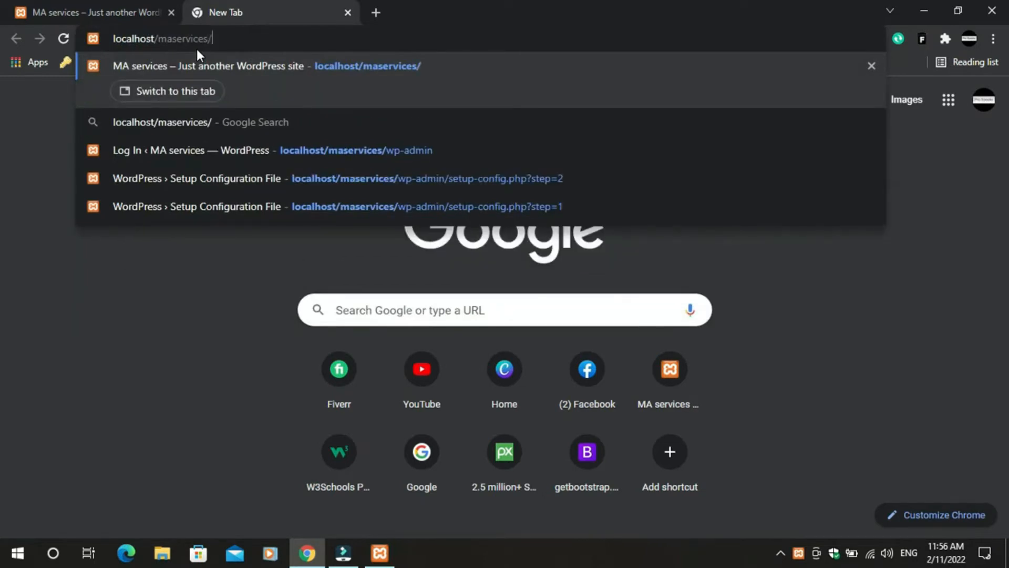
type("wp-")
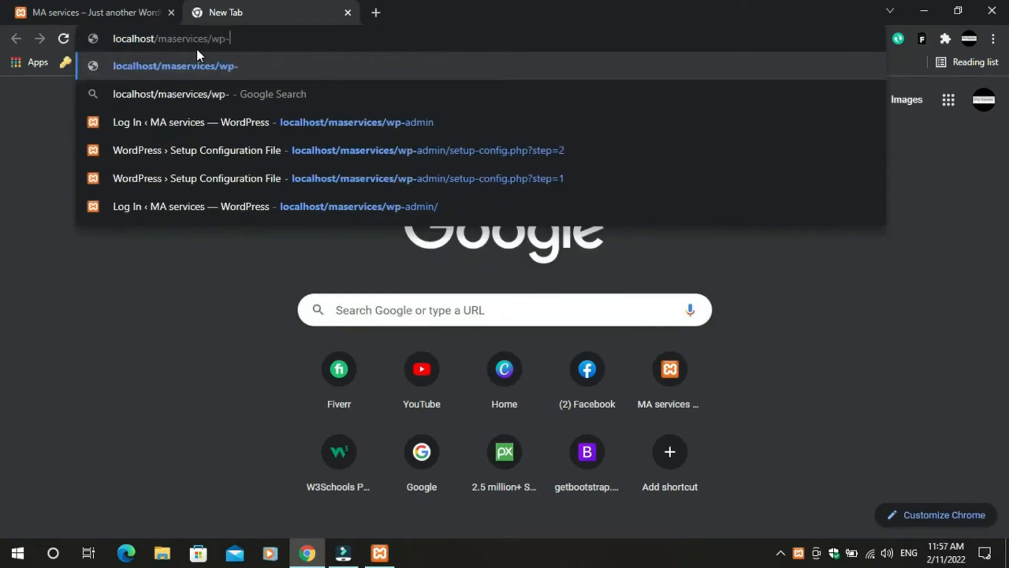
type("adm")
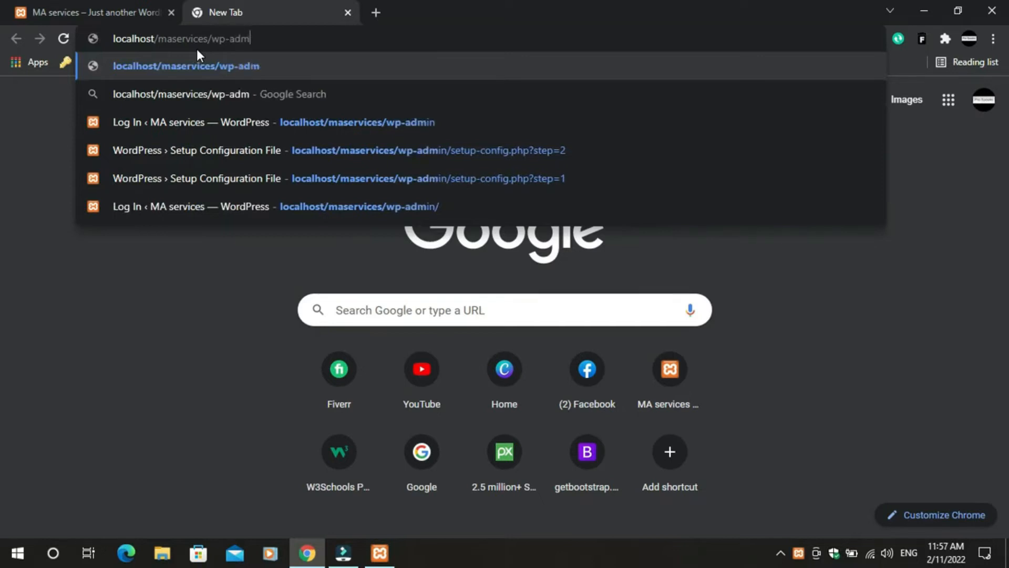
type("in")
key("Return")
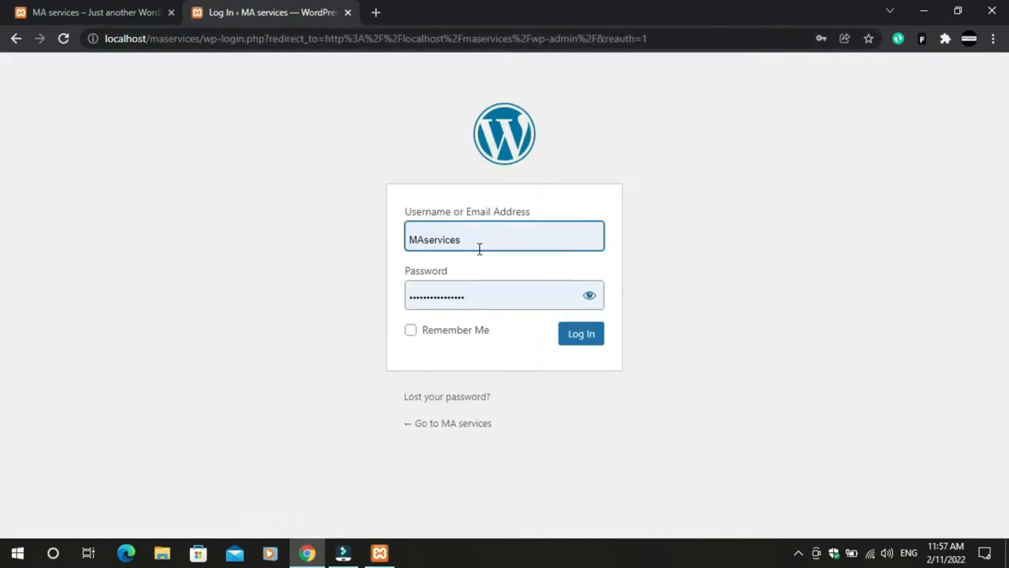
- Keep the admin username and clear and retype the account password on the login form
left_click_drag(473, 242, 373, 236)
left_click(720, 159)
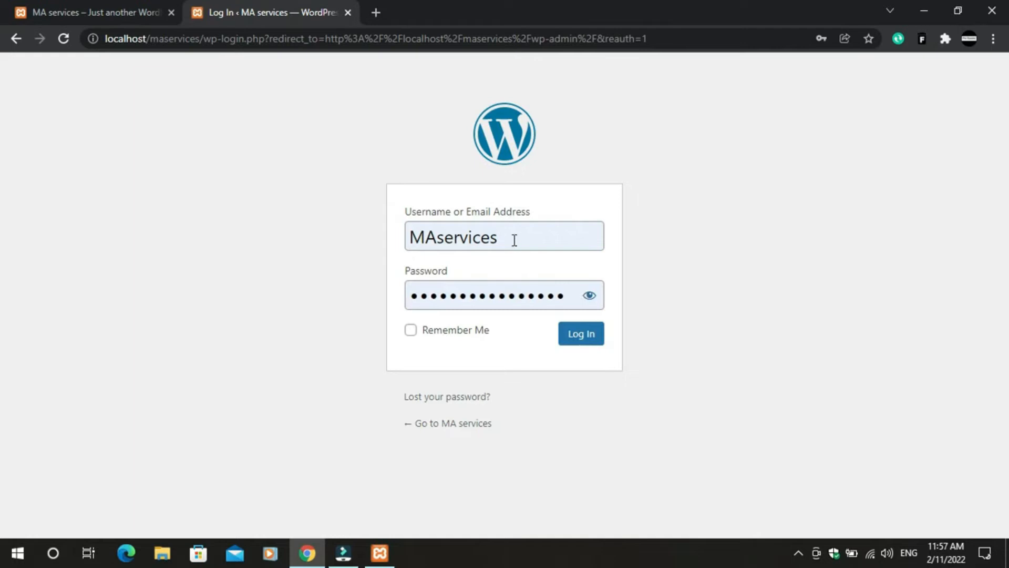
left_click_drag(563, 296, 434, 298)
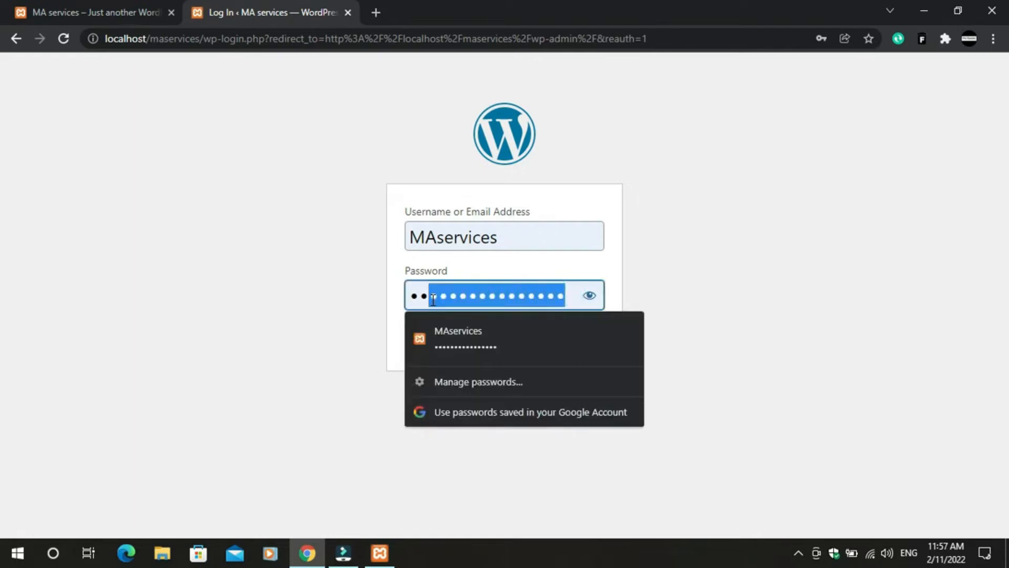
key("BackSpace")
key("BackSpace")
key("BackSpace")
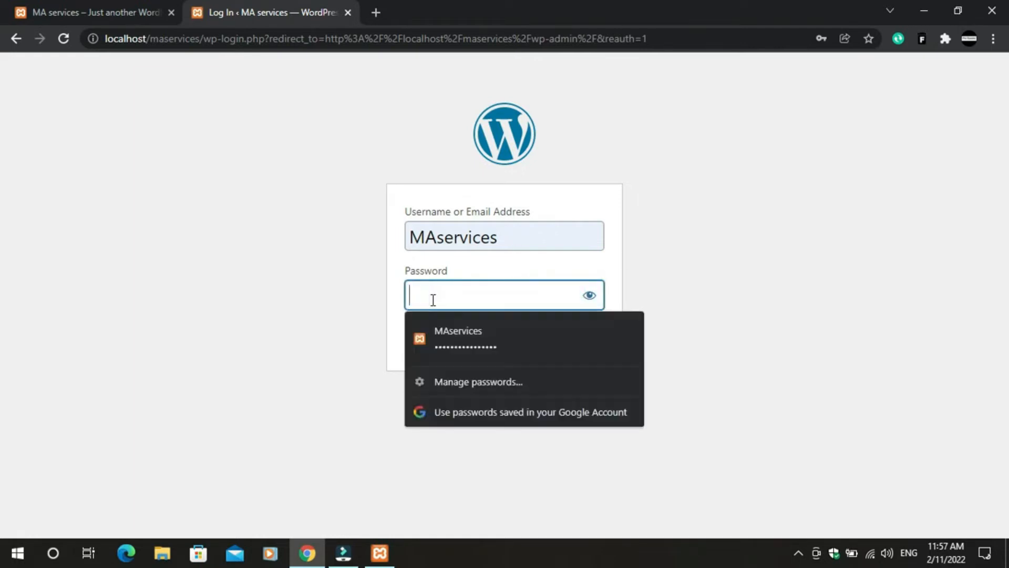
key("shift+Tab")
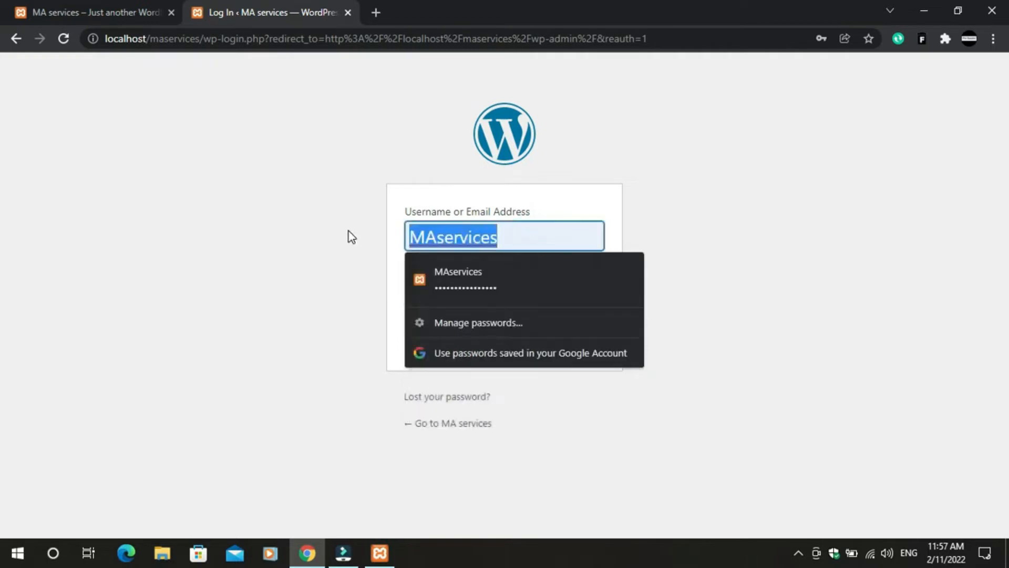
left_click(781, 260)
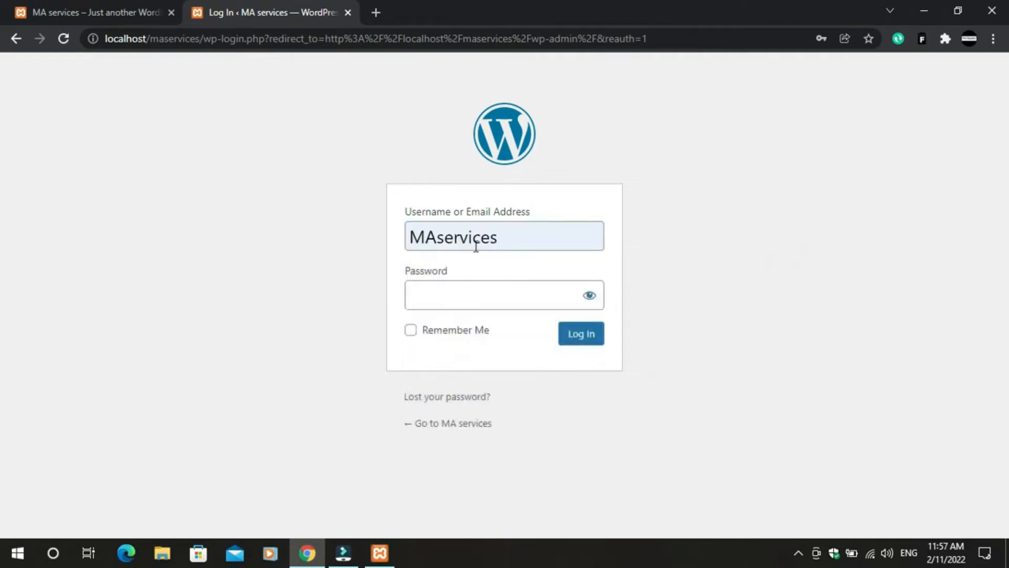
left_click(451, 301)
type("••")
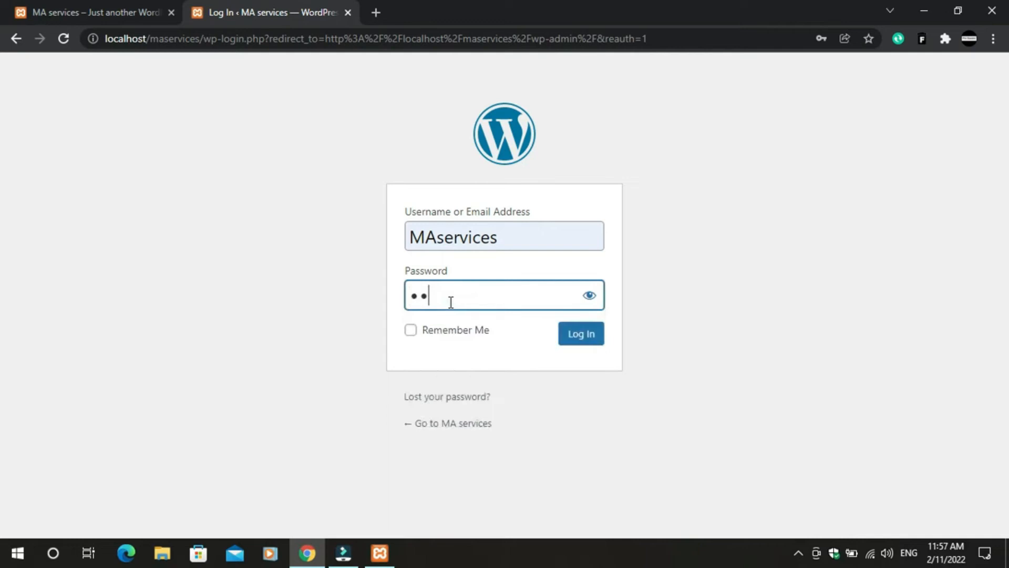
type("•••••••••••")
- Log in, dismiss Chrome's password-update bubble, and open Plugins > Installed Plugins
left_click(577, 345)
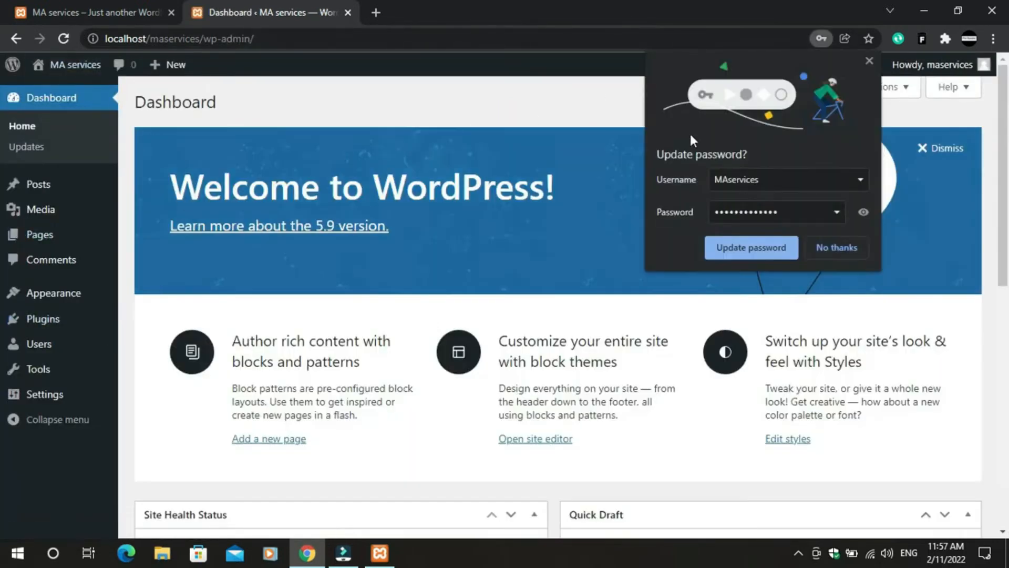
left_click(870, 63)
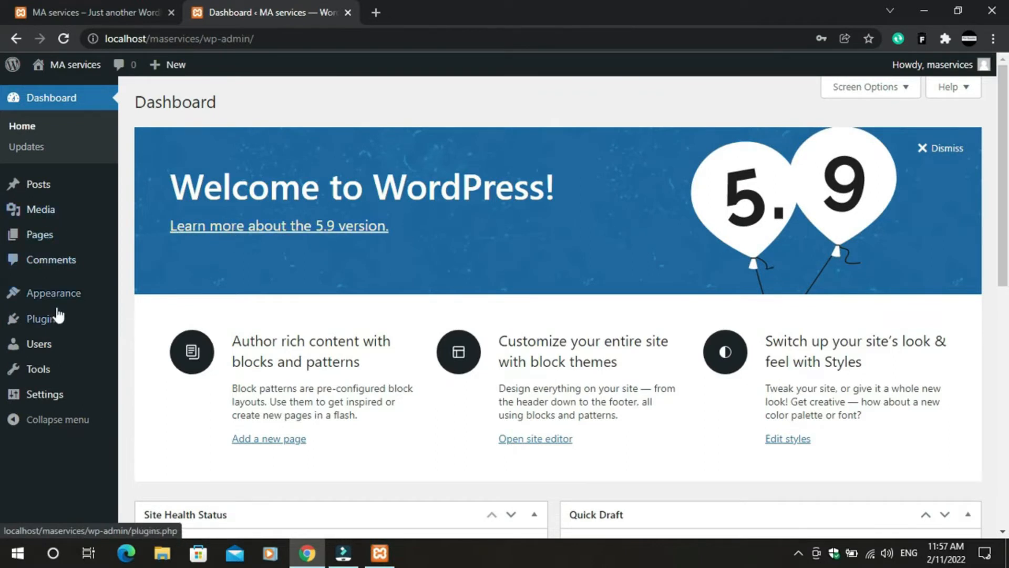
mouse_move(51, 330)
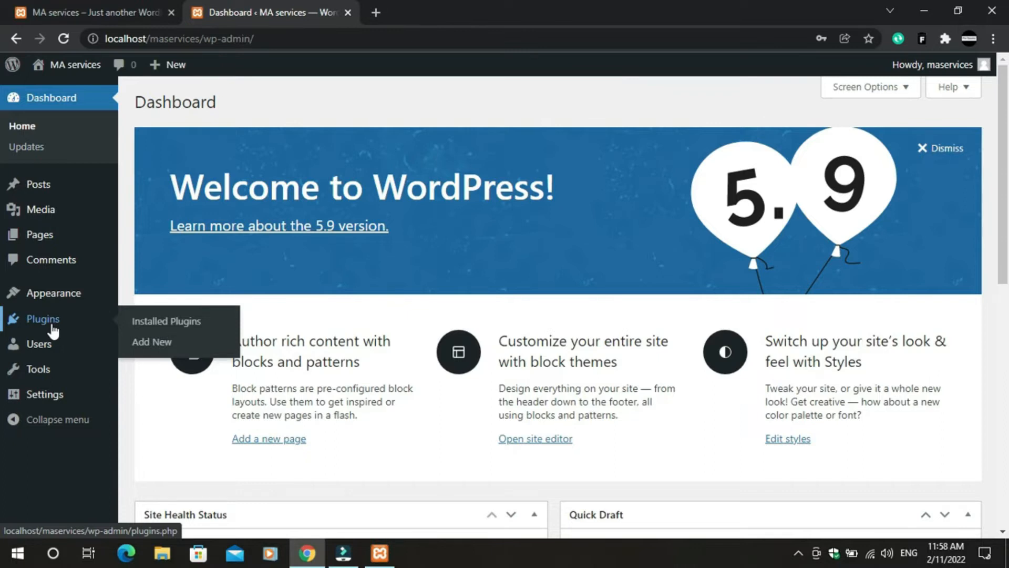
left_click(153, 327)
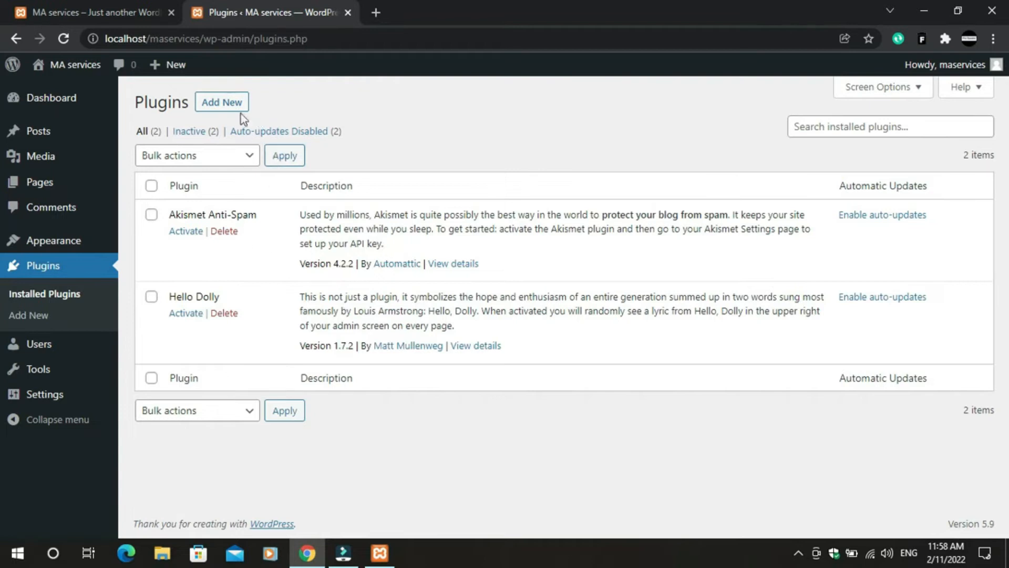
- On Add New plugins, search for 'elementor' and browse the results
left_click(225, 103)
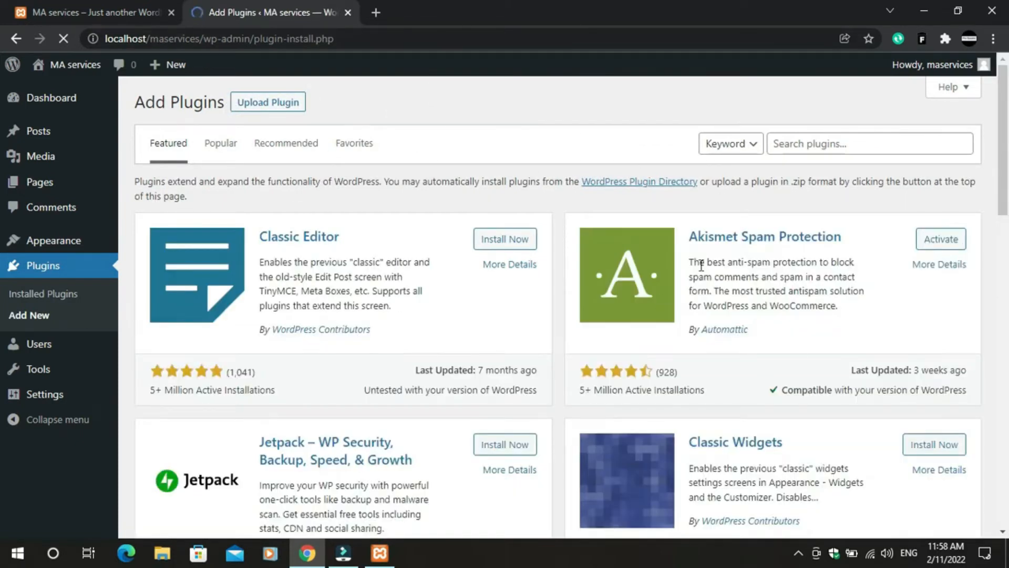
left_click(841, 143)
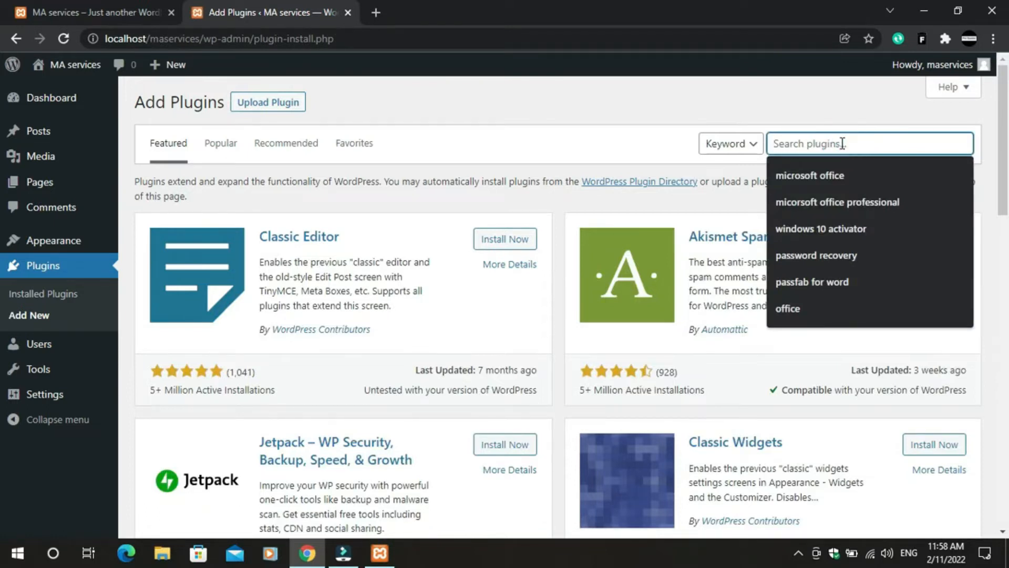
type("elem")
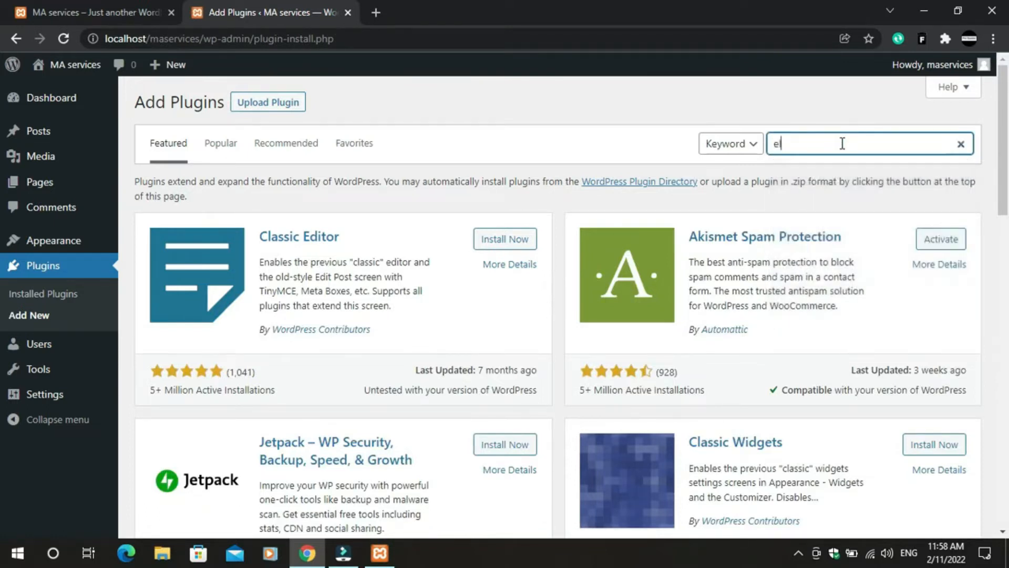
type("entor")
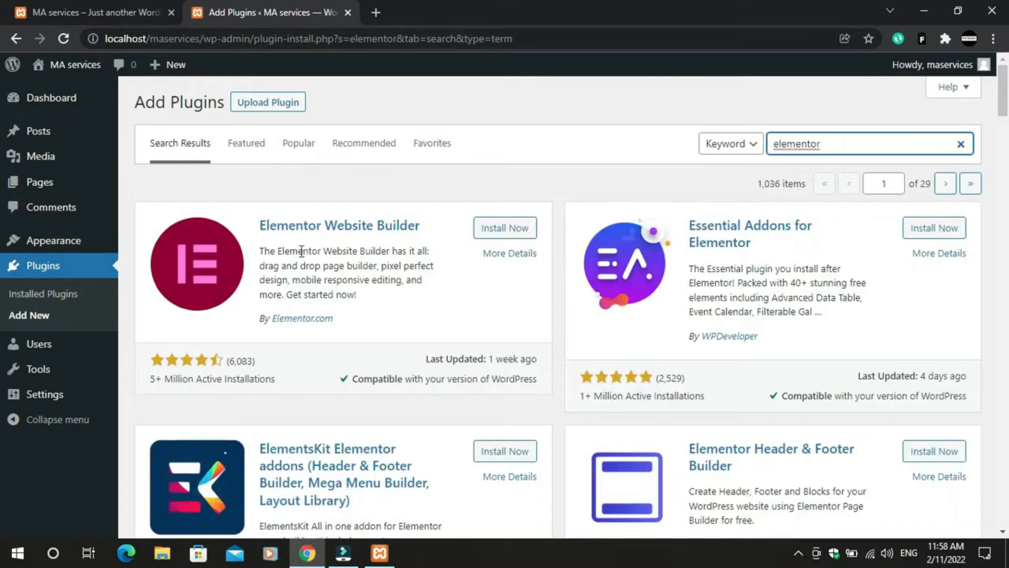
scroll(368, 313, "down", 8)
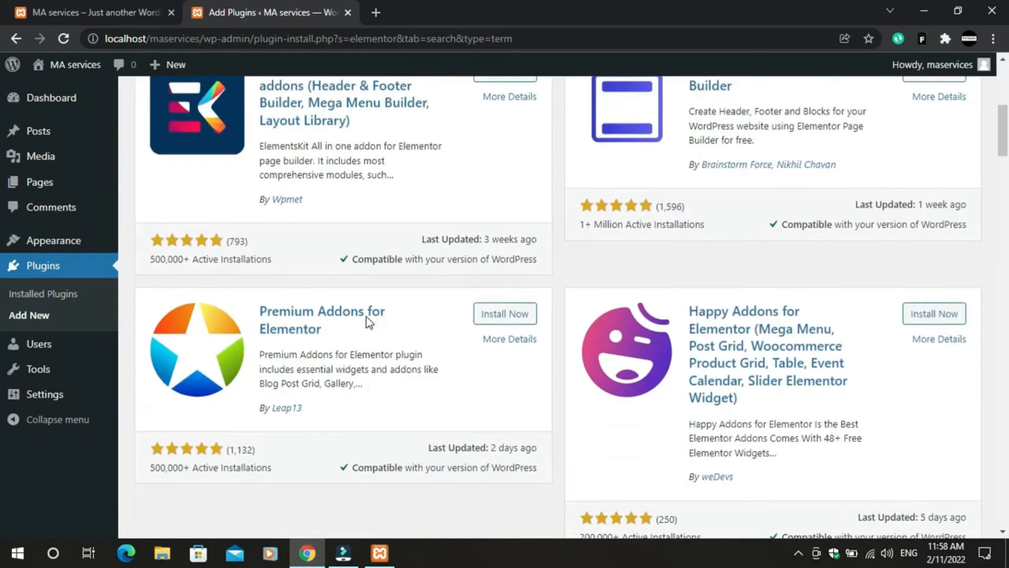
scroll(390, 326, "down", 4)
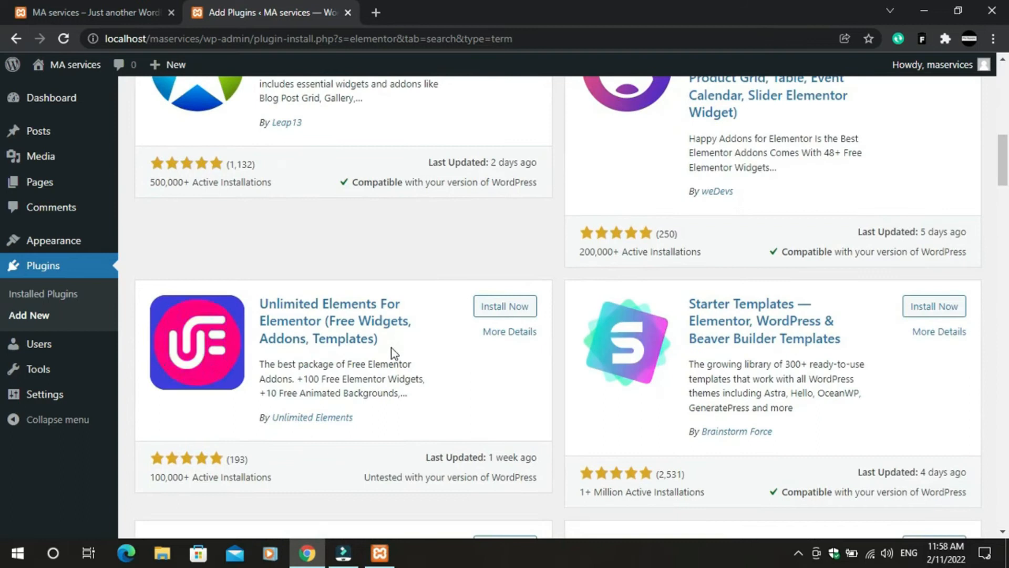
scroll(392, 352, "up", 12)
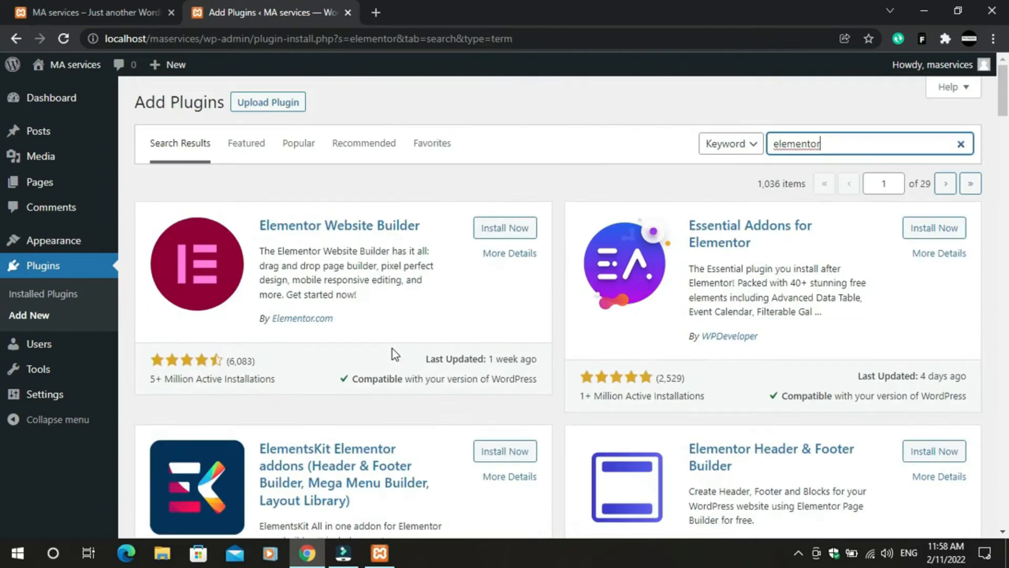
- Install Elementor Website Builder from the search results
left_click(496, 231)
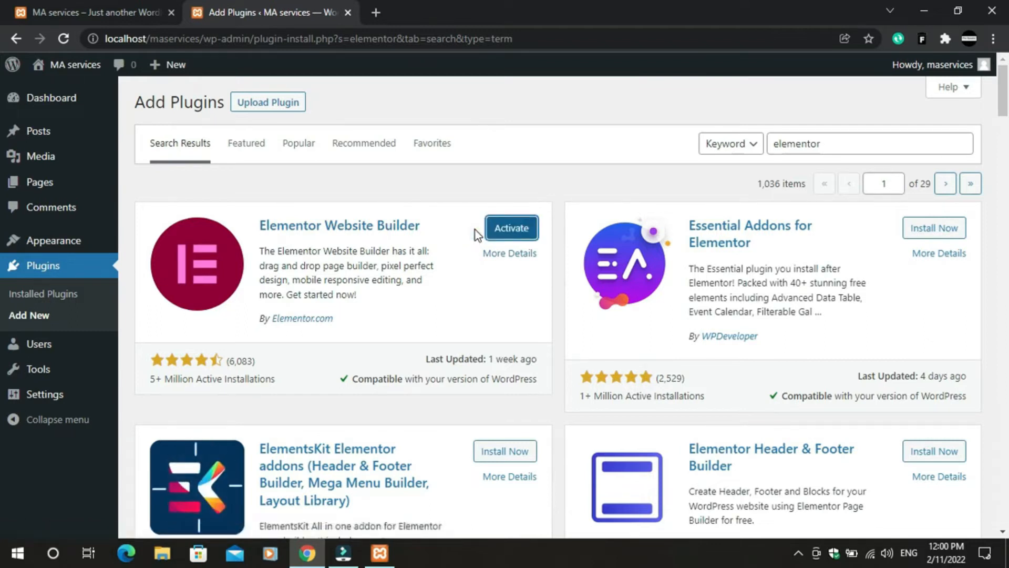
- Activate Elementor and delete the Akismet Anti-Spam plugin
left_click(515, 237)
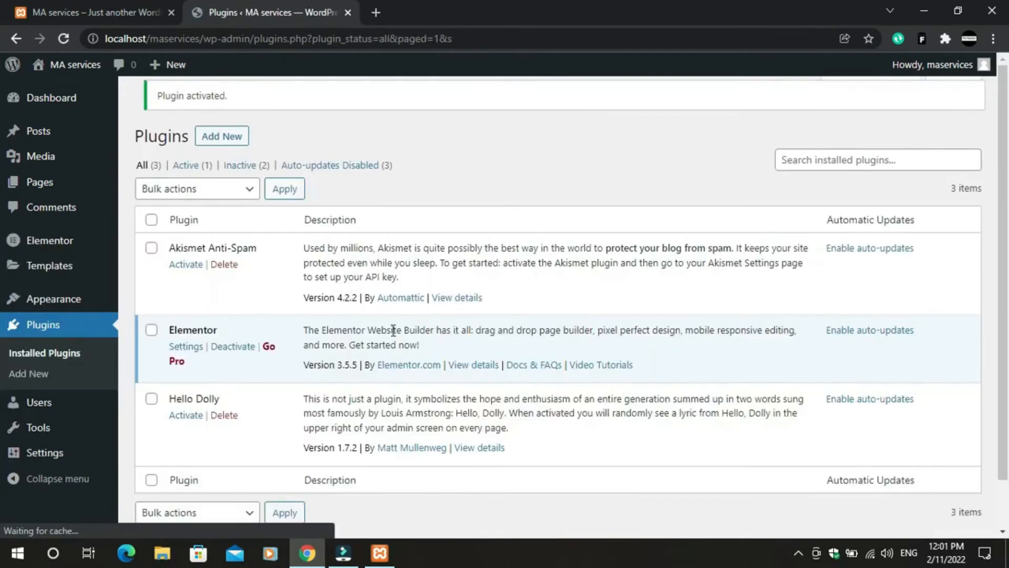
scroll(203, 360, "down", 1)
scroll(208, 277, "up", 1)
left_click(224, 275)
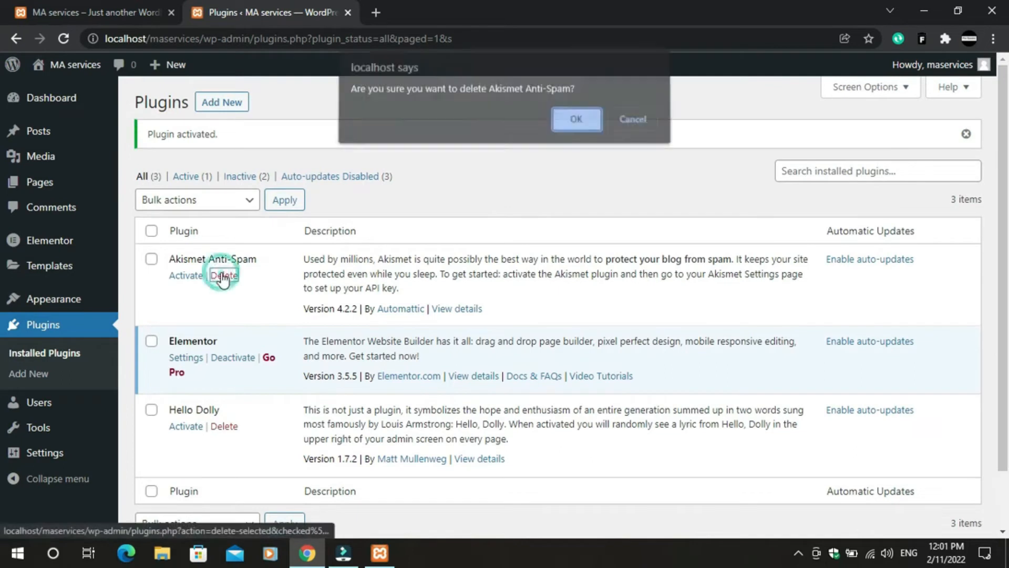
left_click(569, 128)
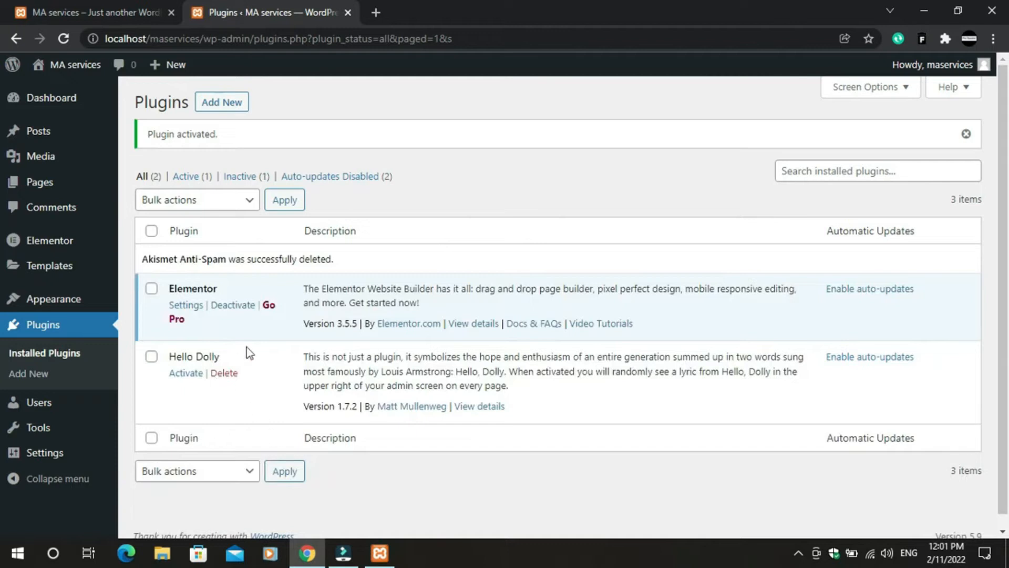
- Search plugins for 'livemesh', then install and activate Livemesh Addons for Elementor
left_click(224, 112)
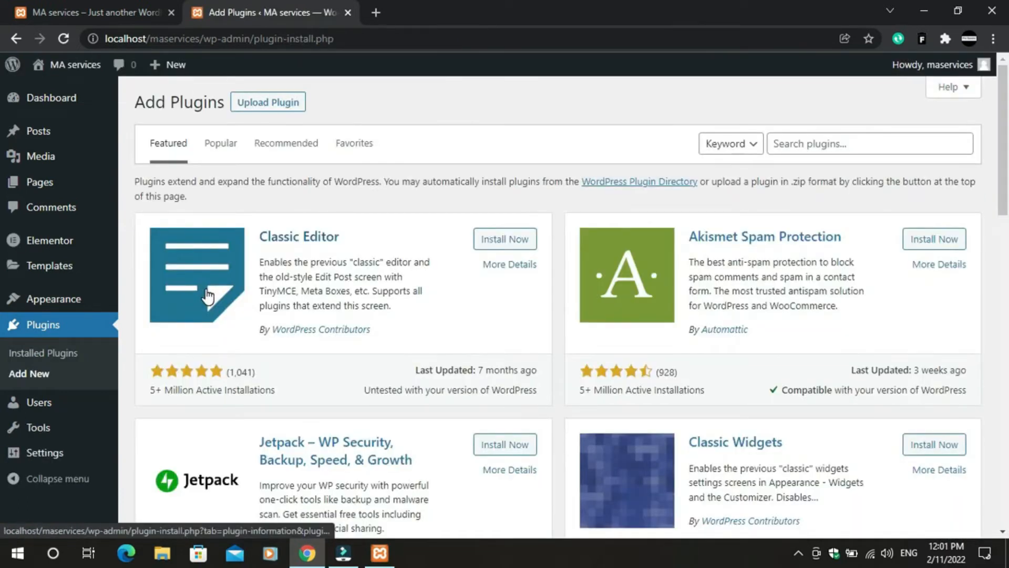
left_click(799, 147)
type("live")
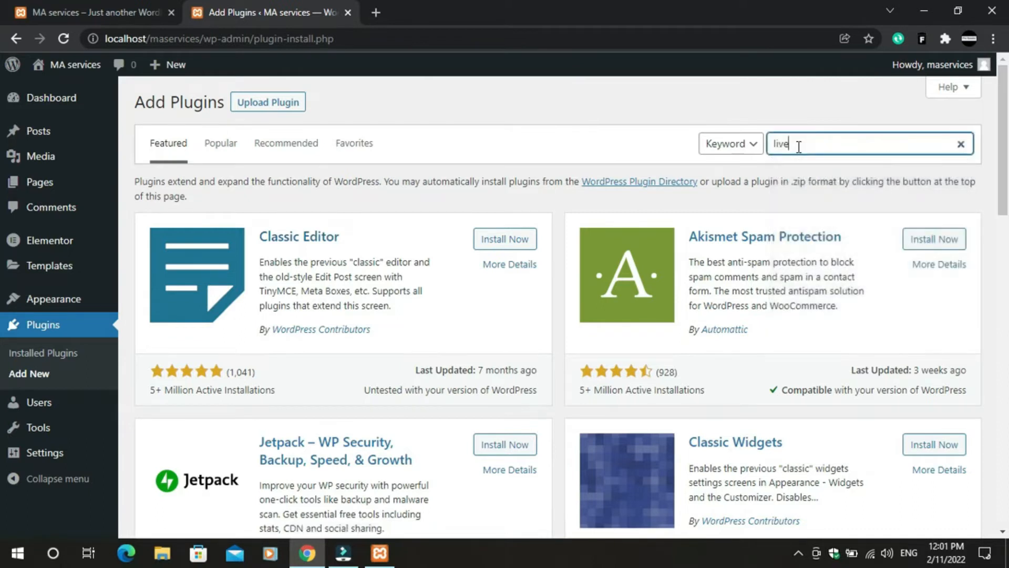
type(" mesh")
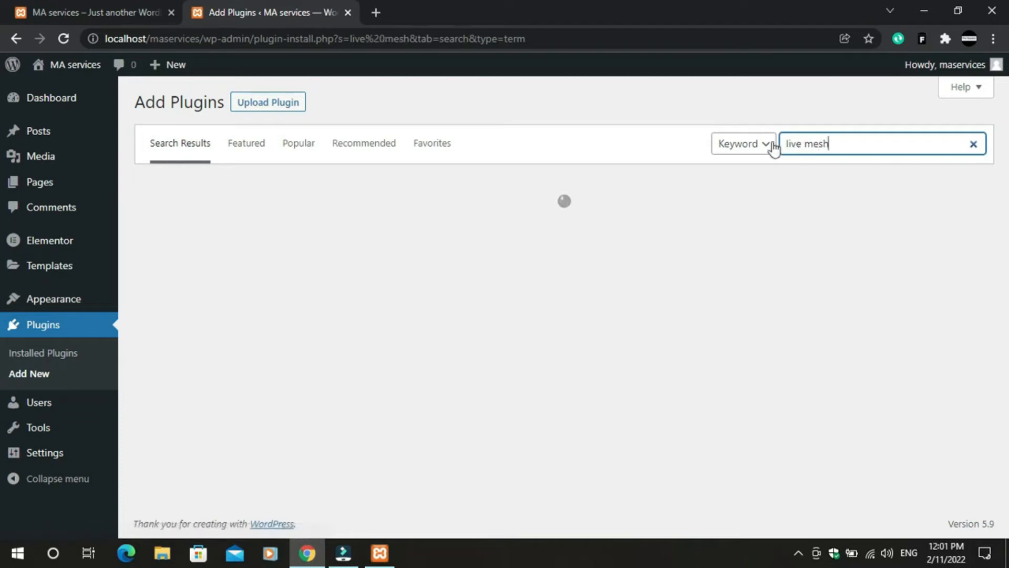
left_click(804, 143)
key("BackSpace")
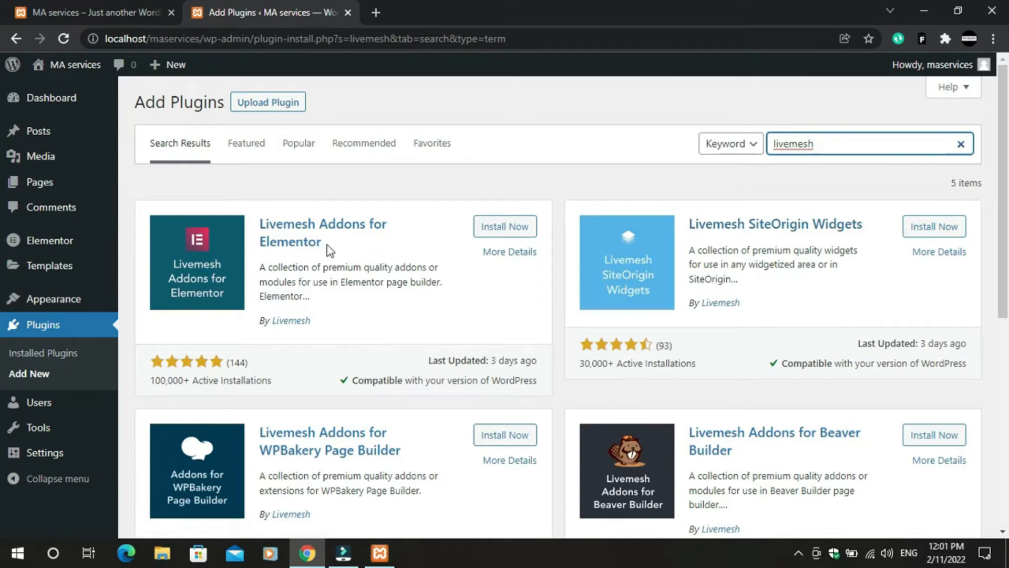
scroll(408, 298, "down", 5)
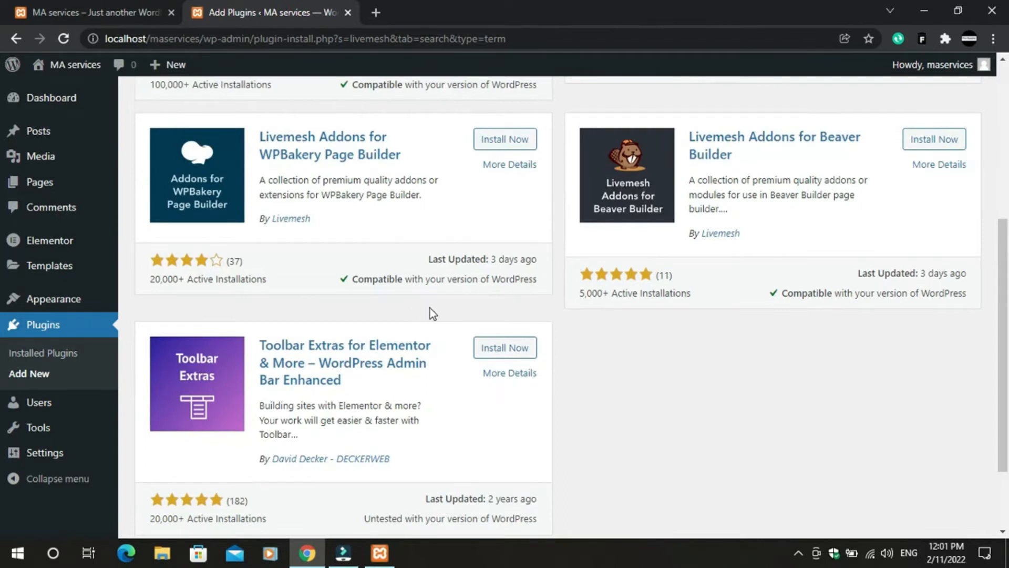
scroll(423, 300, "up", 6)
left_click(492, 231)
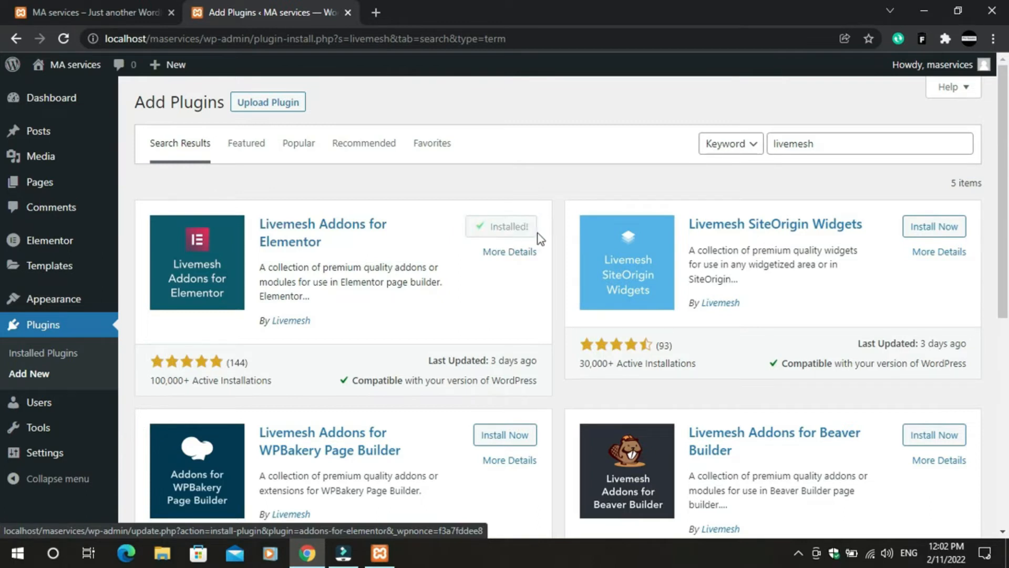
left_click(526, 232)
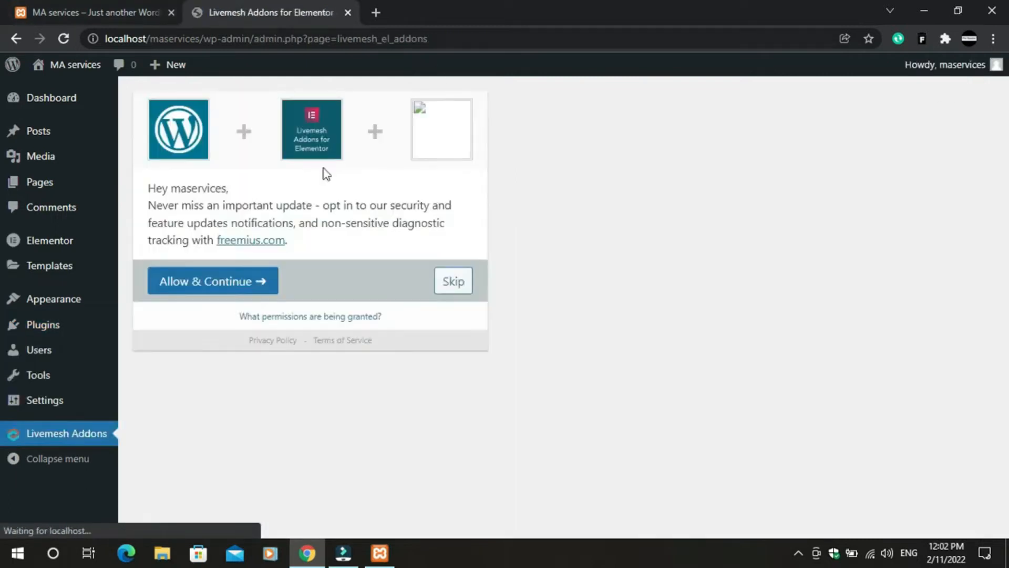
- Skip the Livemesh opt-in and delete Hello Dolly from the installed plugins
left_click(445, 290)
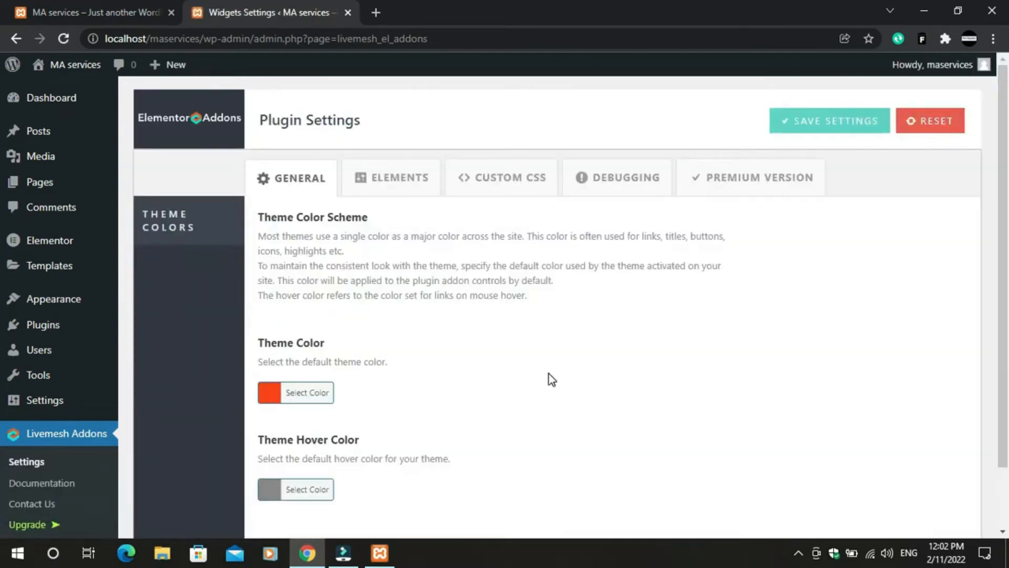
scroll(549, 378, "down", 2)
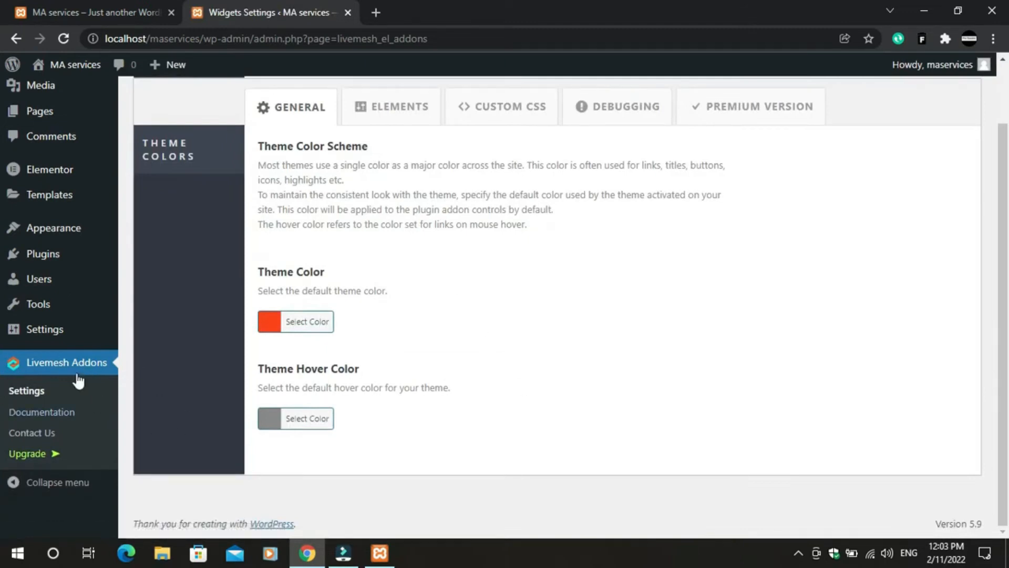
left_click(54, 271)
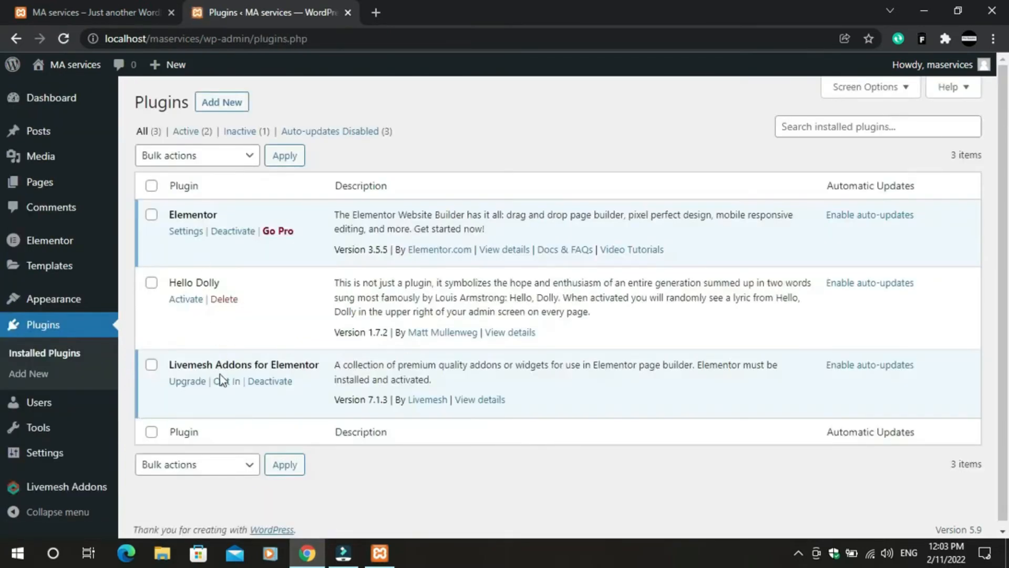
left_click(151, 282)
left_click(225, 299)
left_click(567, 128)
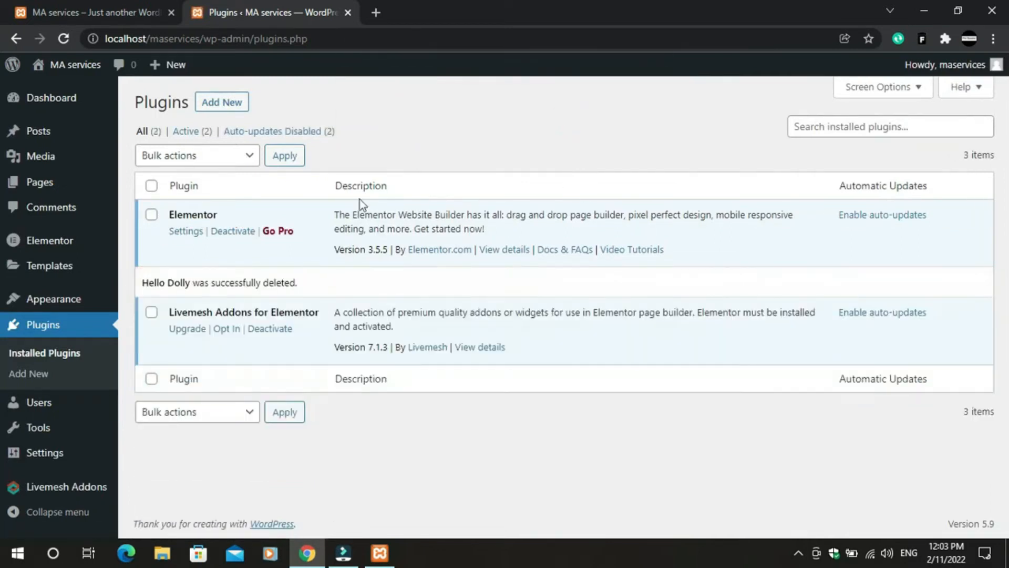
left_click(223, 107)
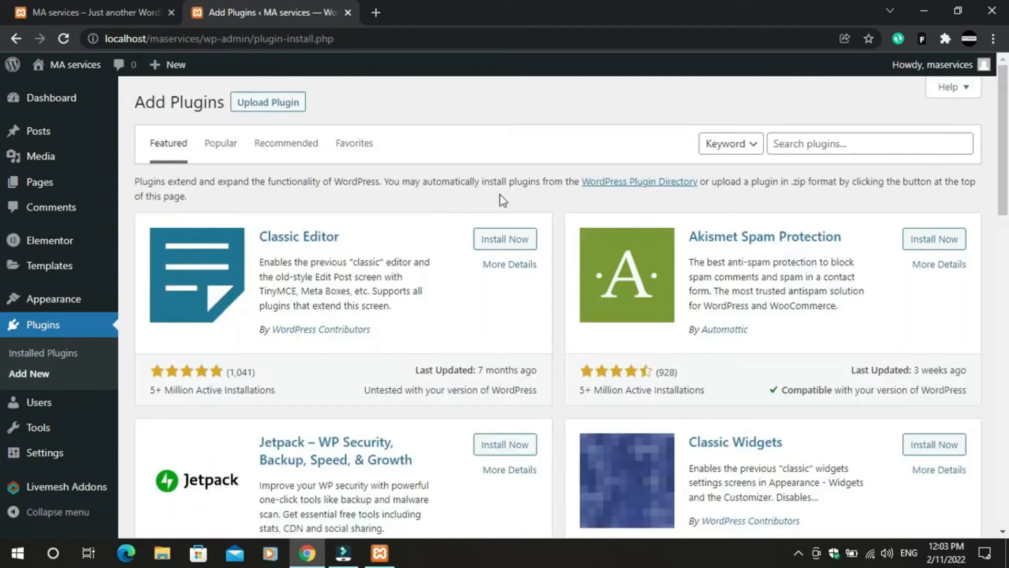
- Search plugins for 'wp form' and install Contact Form by WPForms
left_click(801, 149)
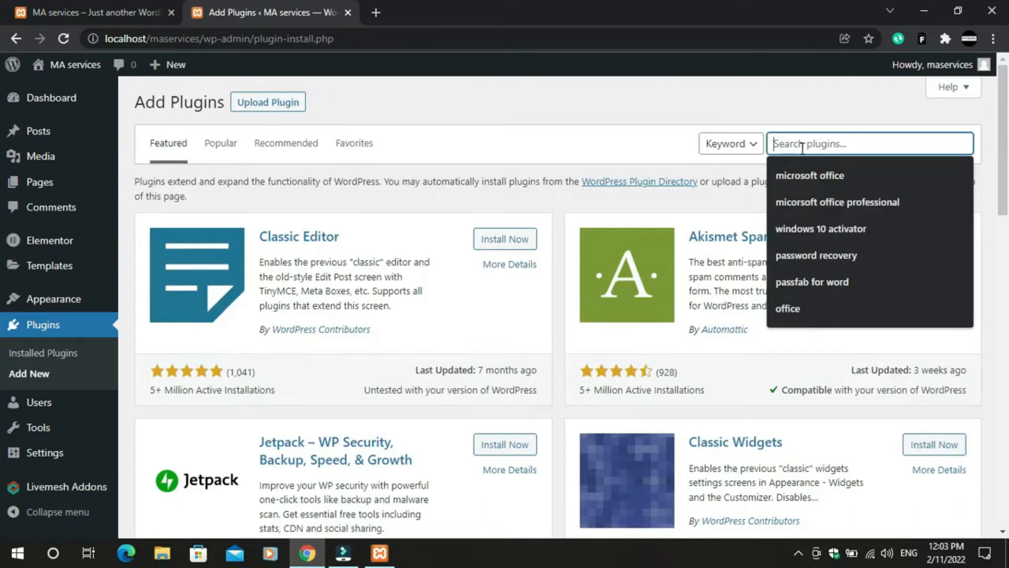
type("wp ")
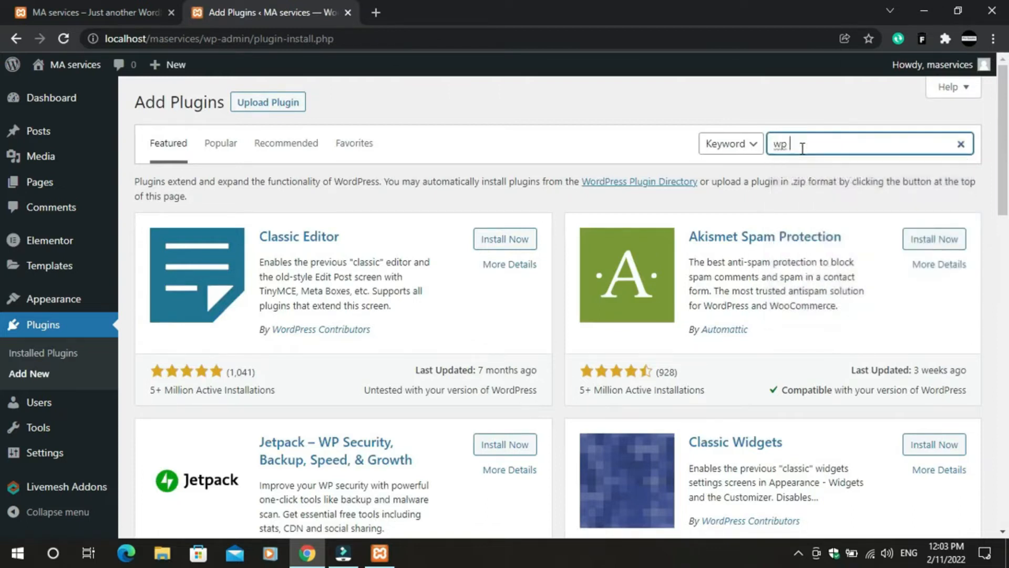
type("form")
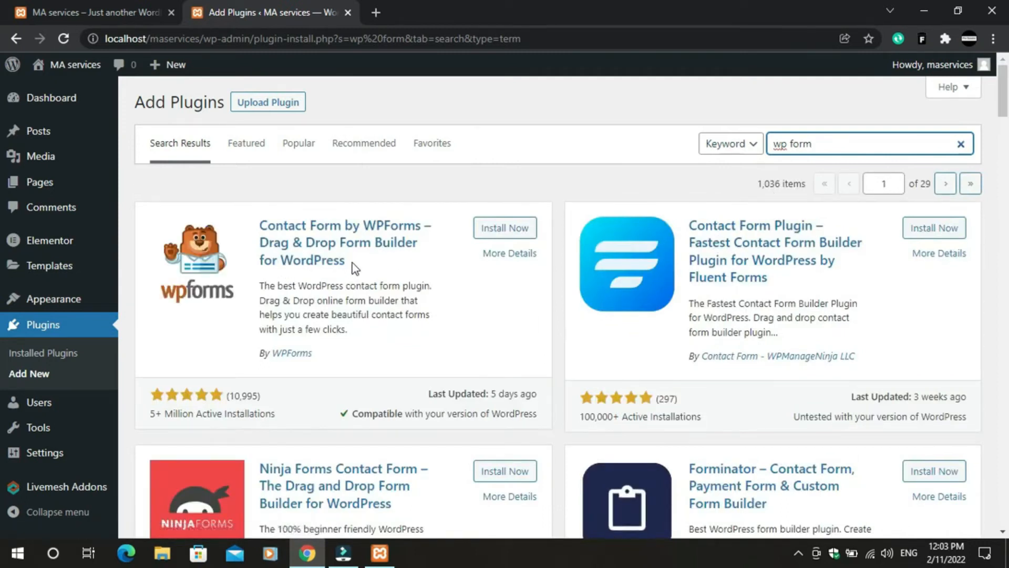
left_click(487, 227)
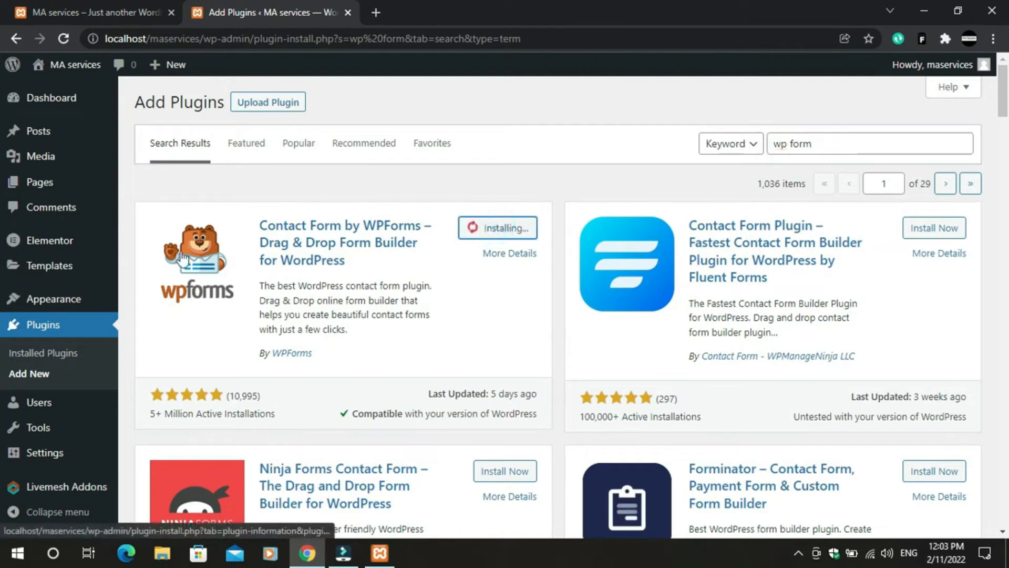
scroll(287, 290, "down", 5)
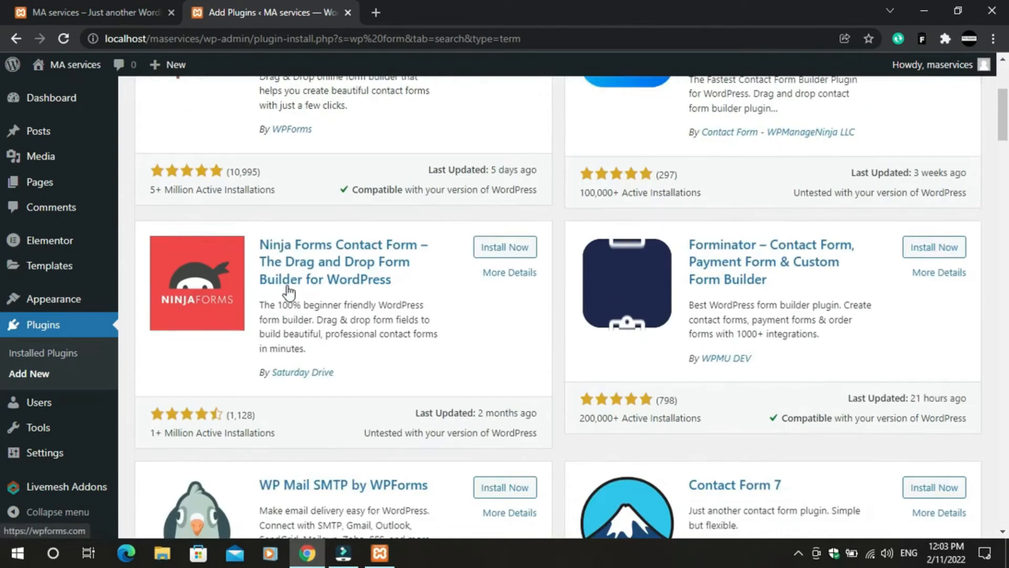
scroll(300, 321, "up", 4)
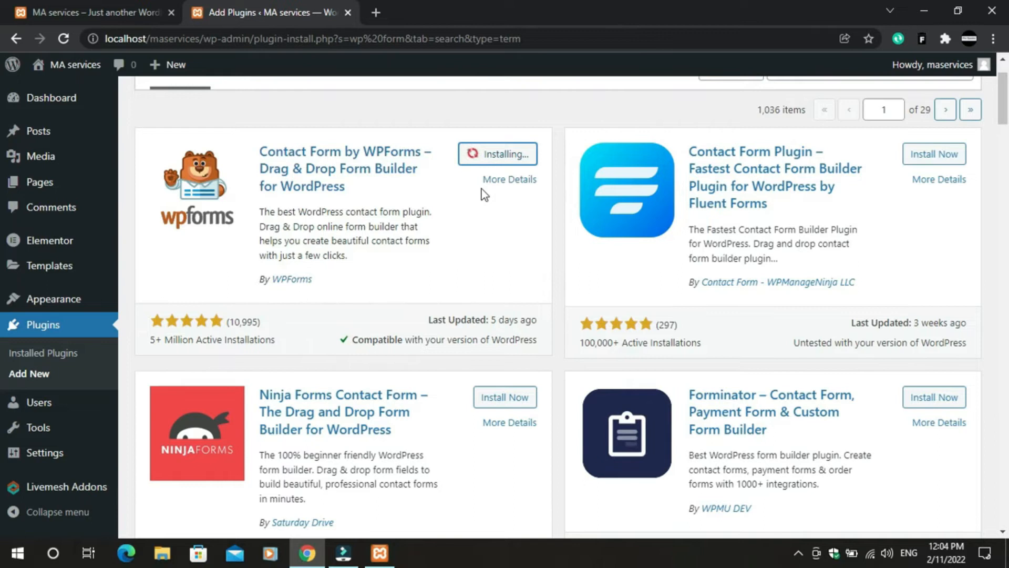
- Scroll through the site's front page in the other tab
left_click(150, 12)
scroll(531, 424, "down", 3)
scroll(474, 434, "down", 3)
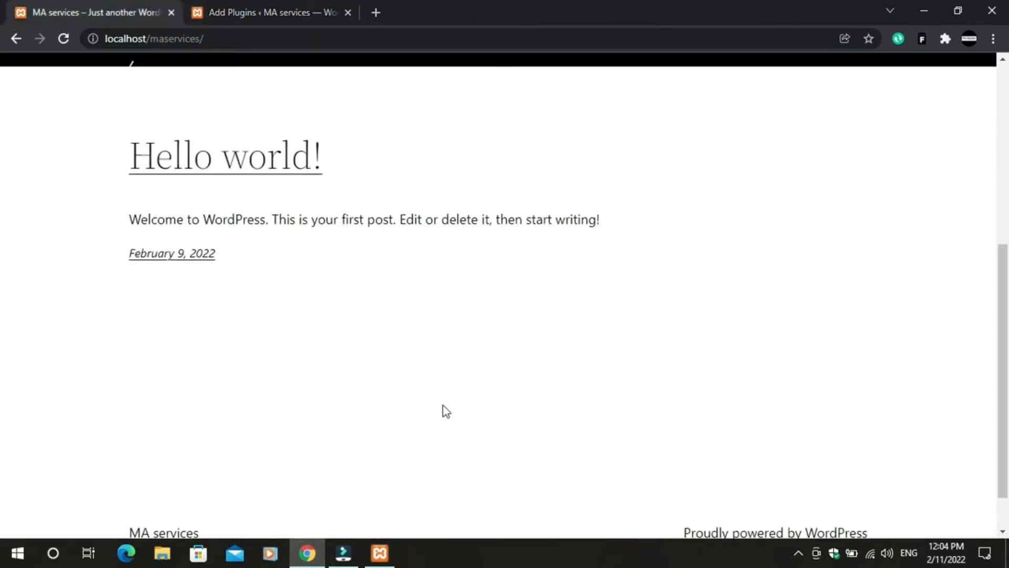
scroll(445, 411, "up", 7)
- Activate WPForms and open the Appearance > Themes list
left_click(238, 8)
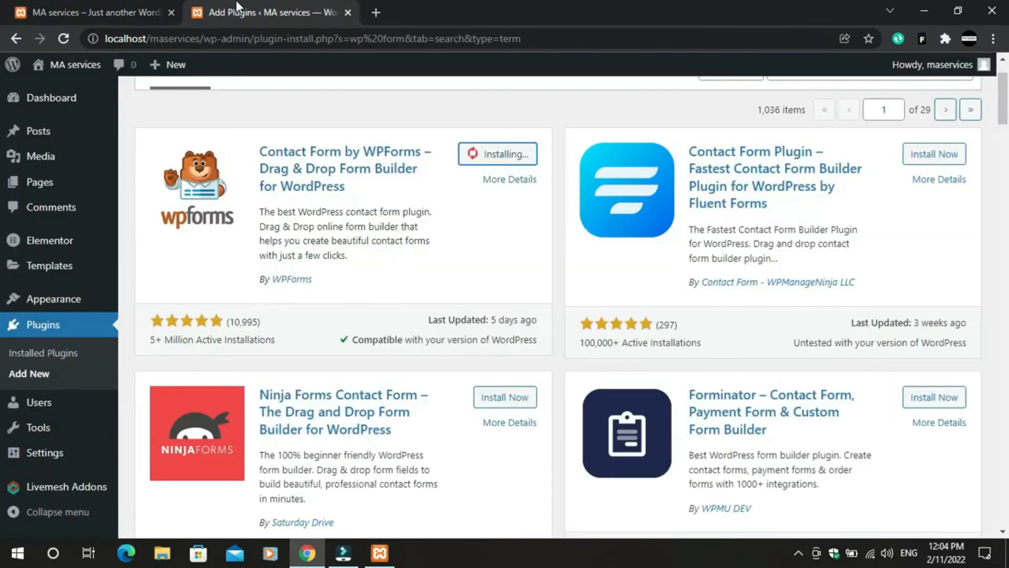
left_click(498, 155)
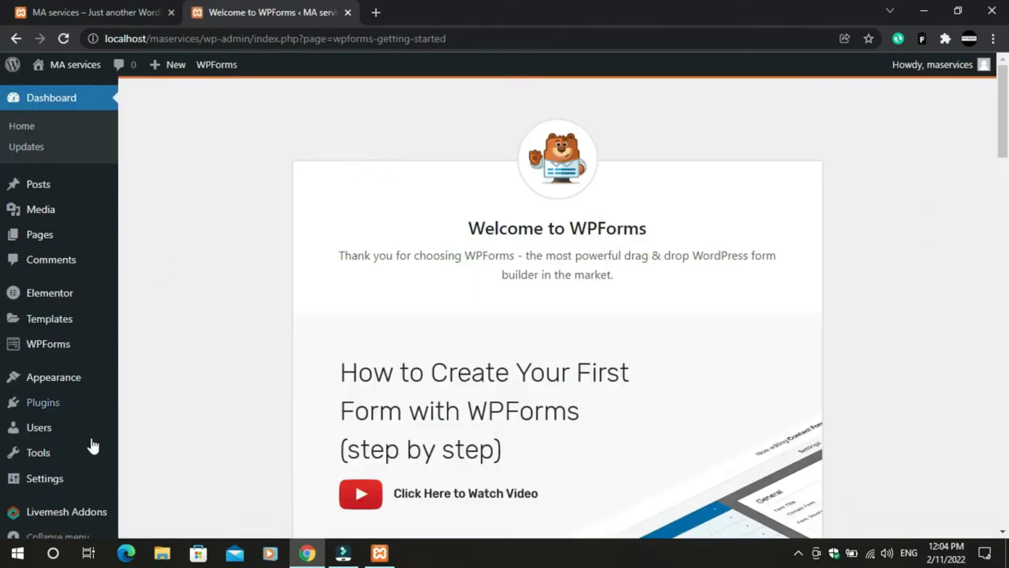
left_click(43, 377)
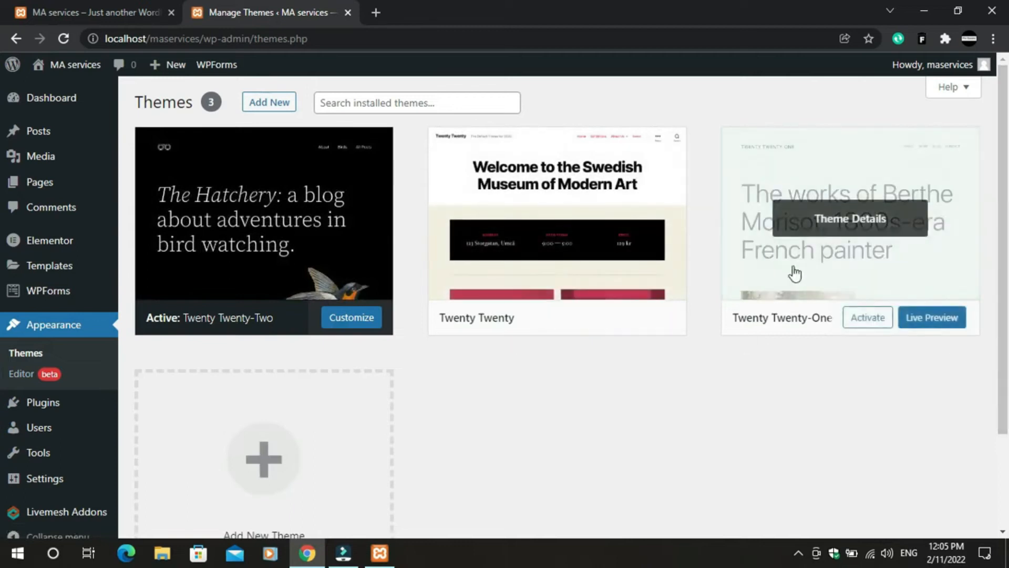
- Browse themes available to install and search for 'Astra'
scroll(685, 356, "down", 3)
scroll(692, 369, "up", 3)
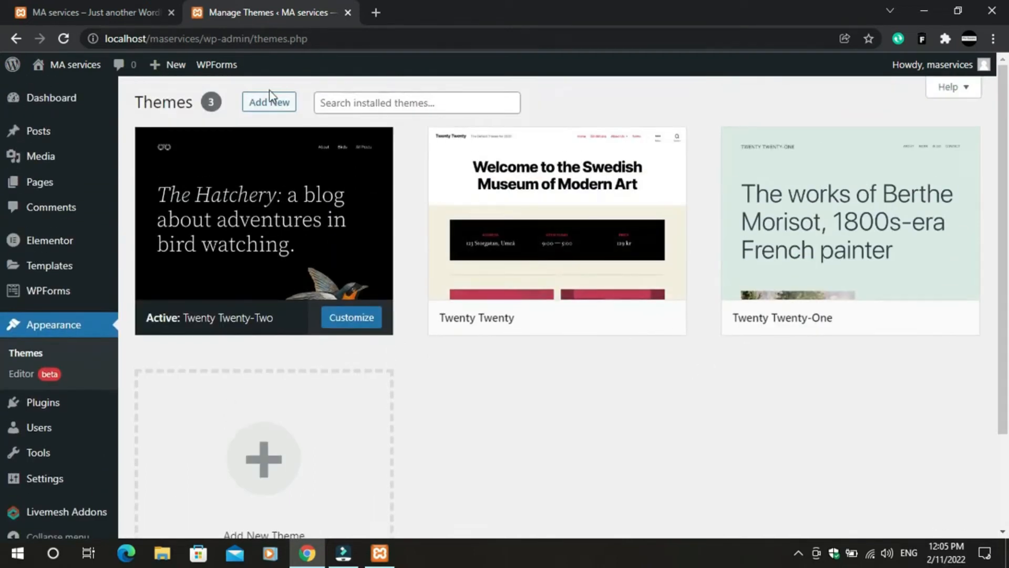
left_click(276, 108)
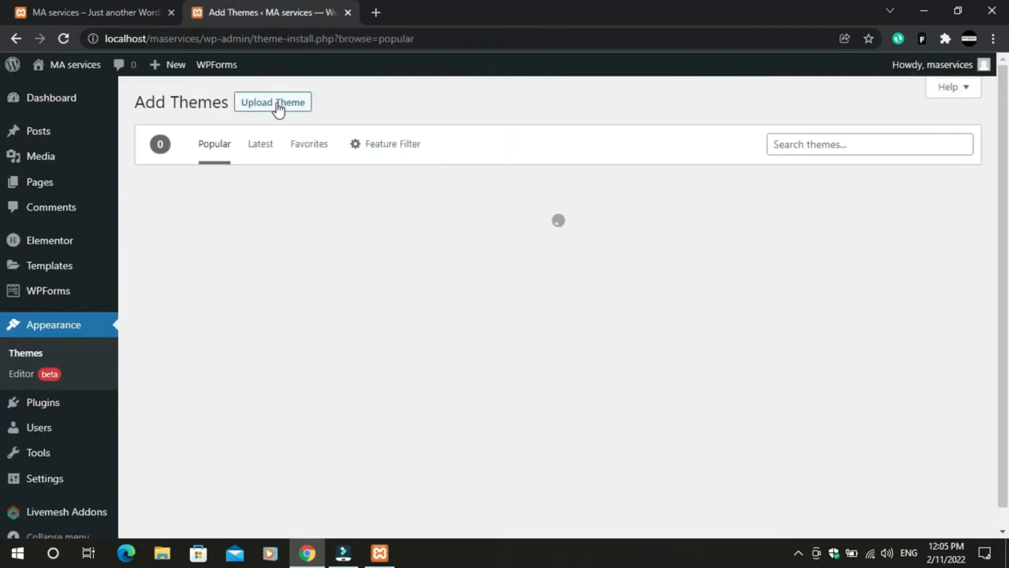
left_click(841, 137)
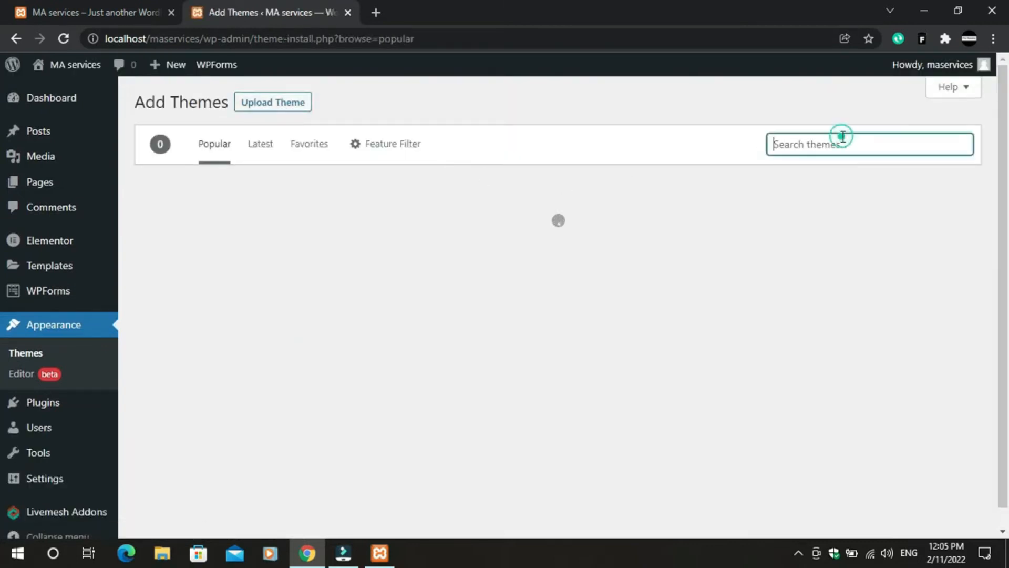
type("Astra")
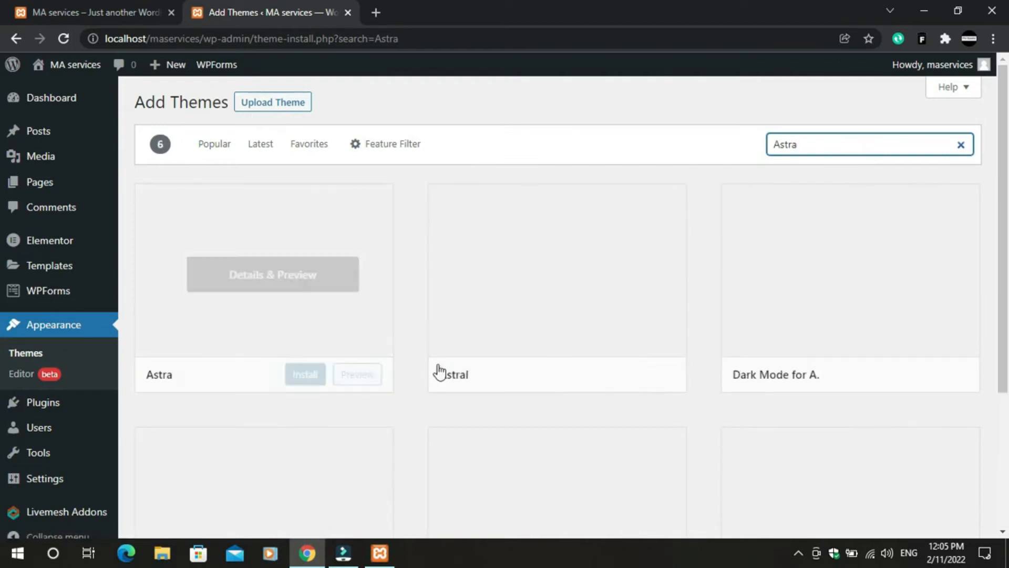
- Show the Popular themes list, where Astra is offered for install
scroll(684, 386, "down", 1)
scroll(681, 387, "down", 3)
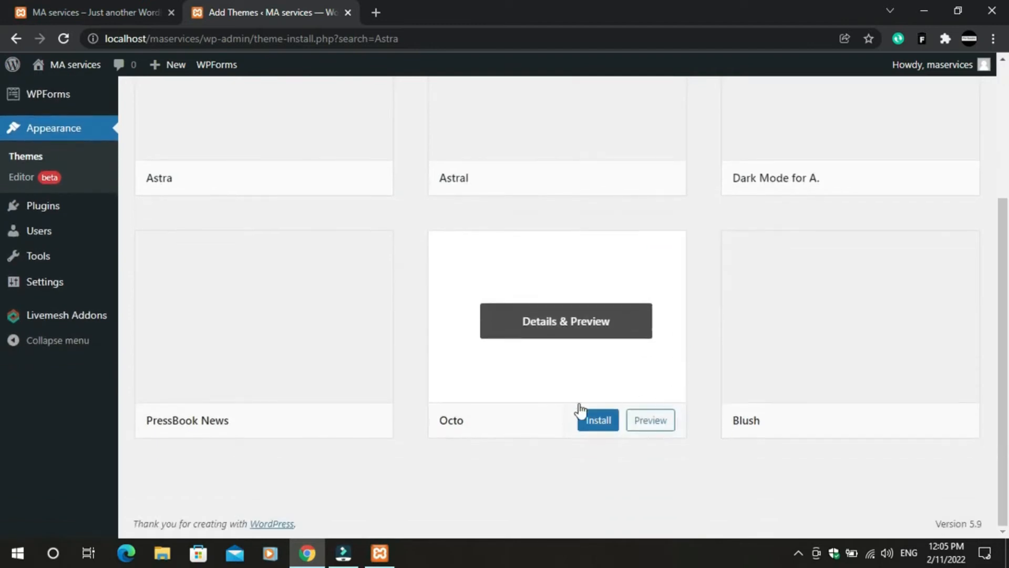
scroll(432, 383, "up", 3)
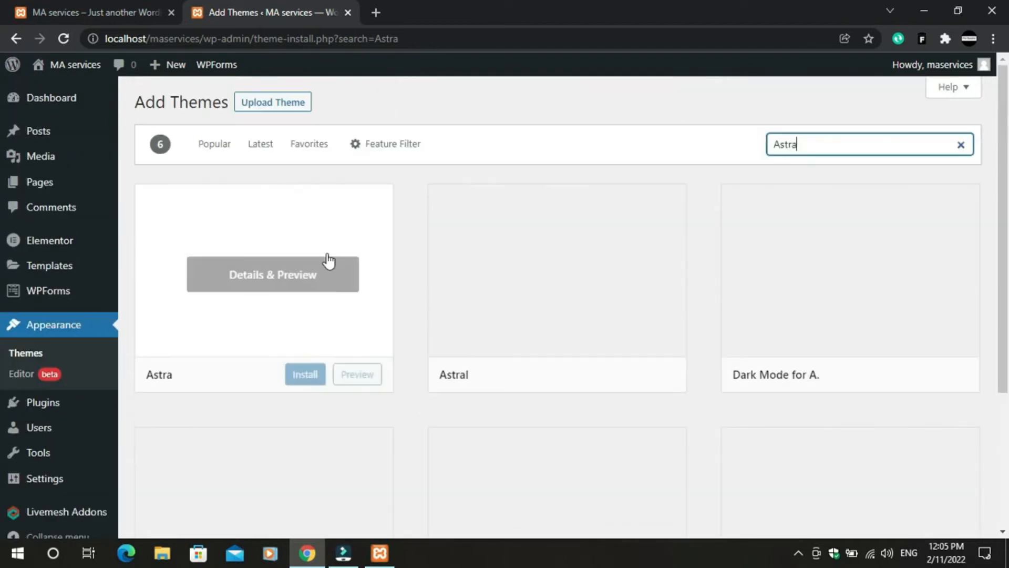
left_click(223, 150)
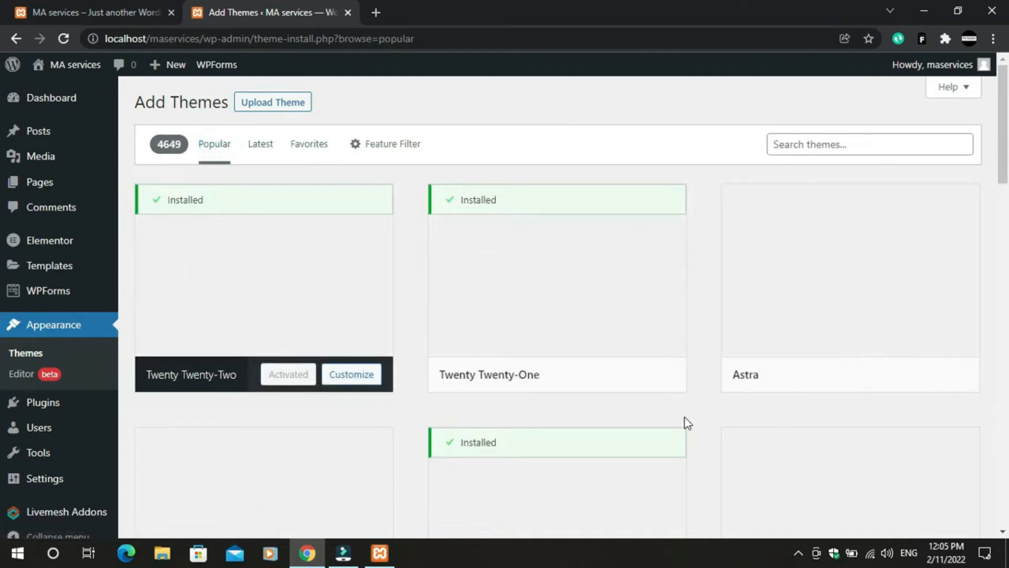
mouse_move(712, 280)
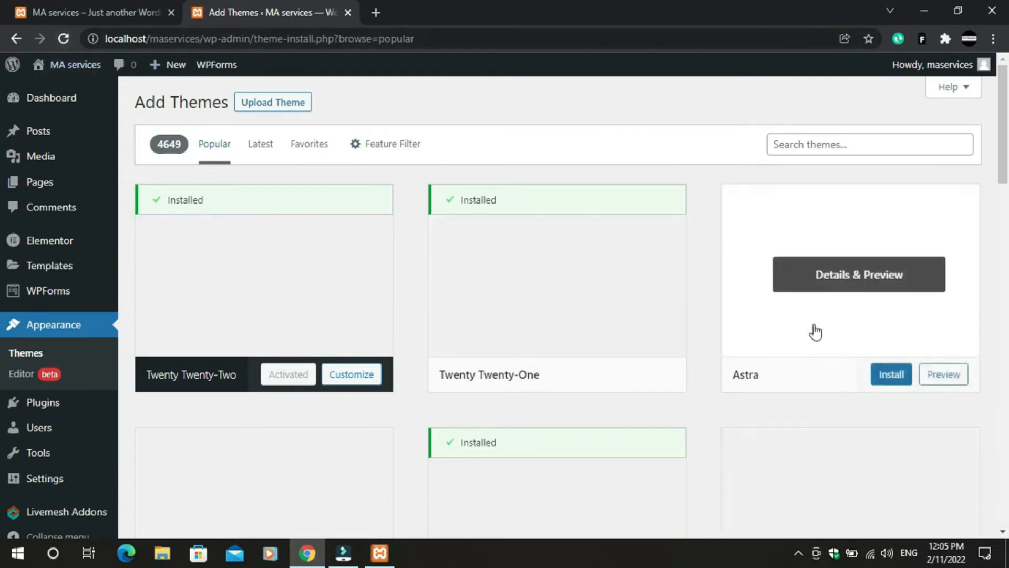
- Install the Astra theme from its card, then activate it as the site theme
left_click(901, 377)
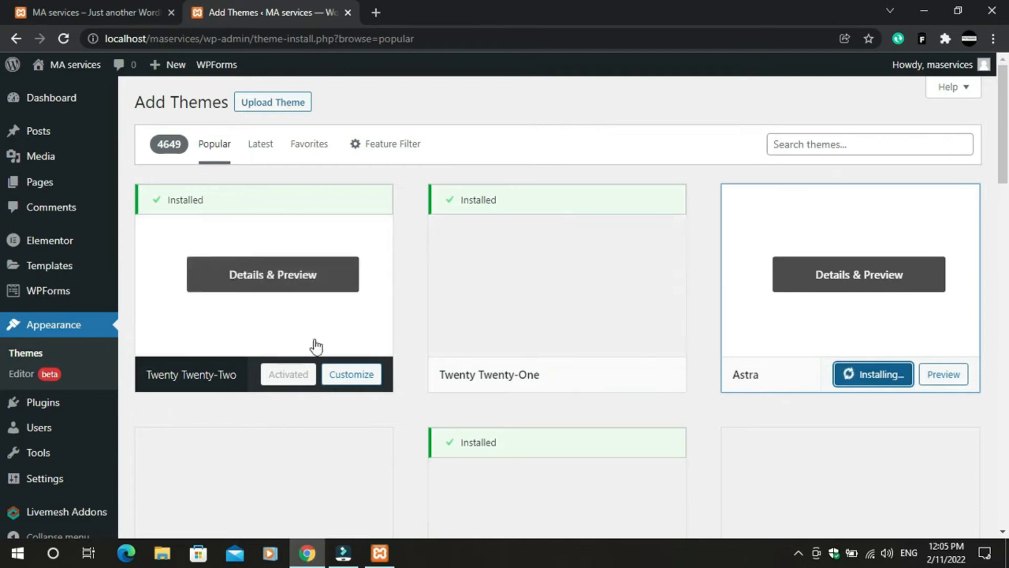
mouse_move(450, 395)
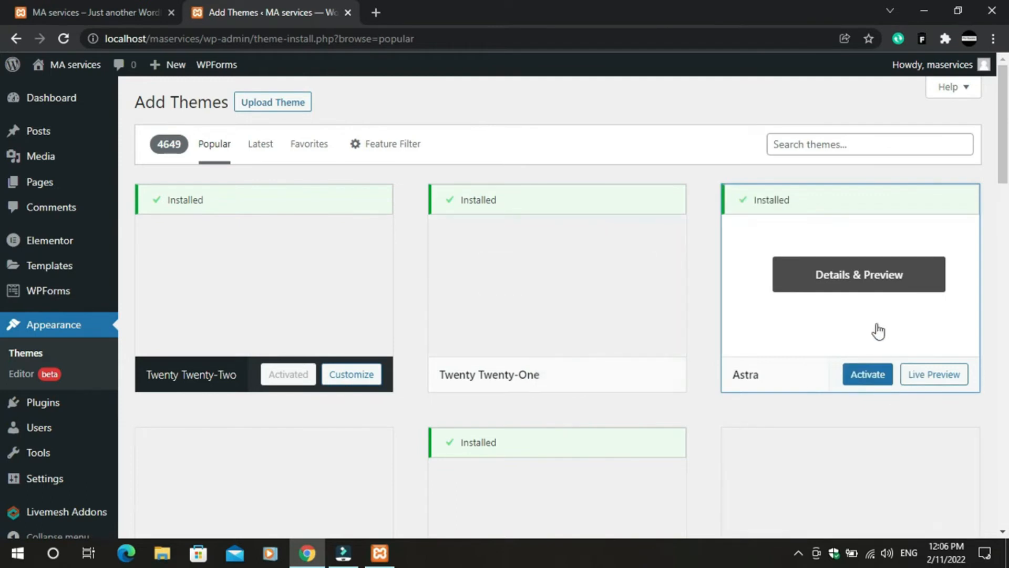
left_click(865, 374)
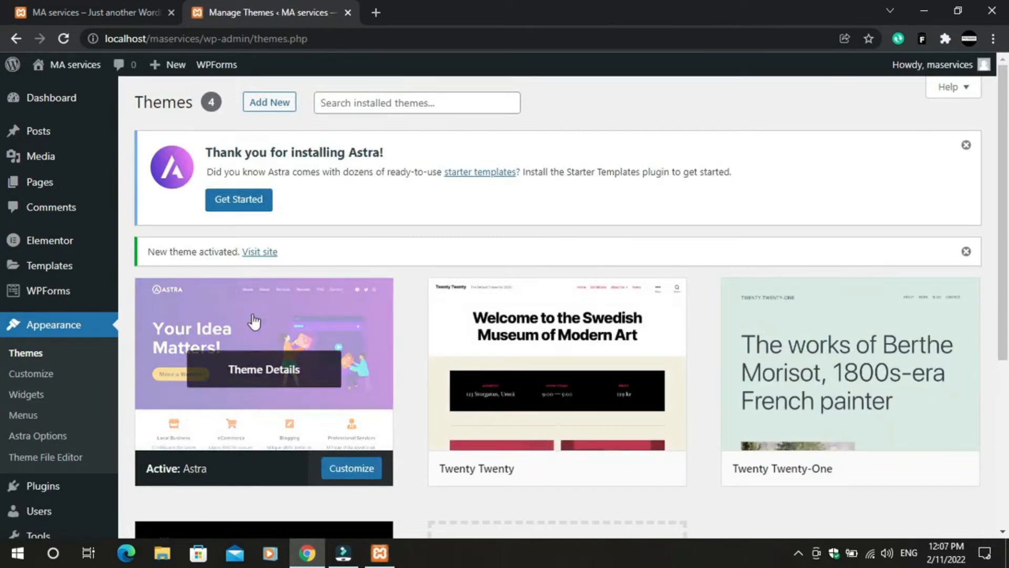
scroll(221, 362, "down", 1)
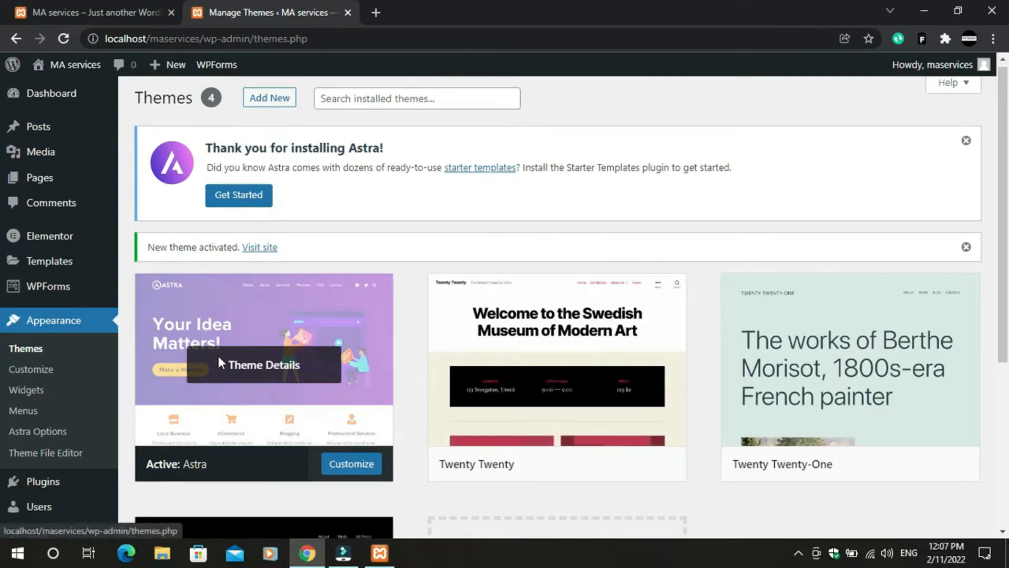
scroll(252, 363, "down", 5)
scroll(294, 363, "up", 5)
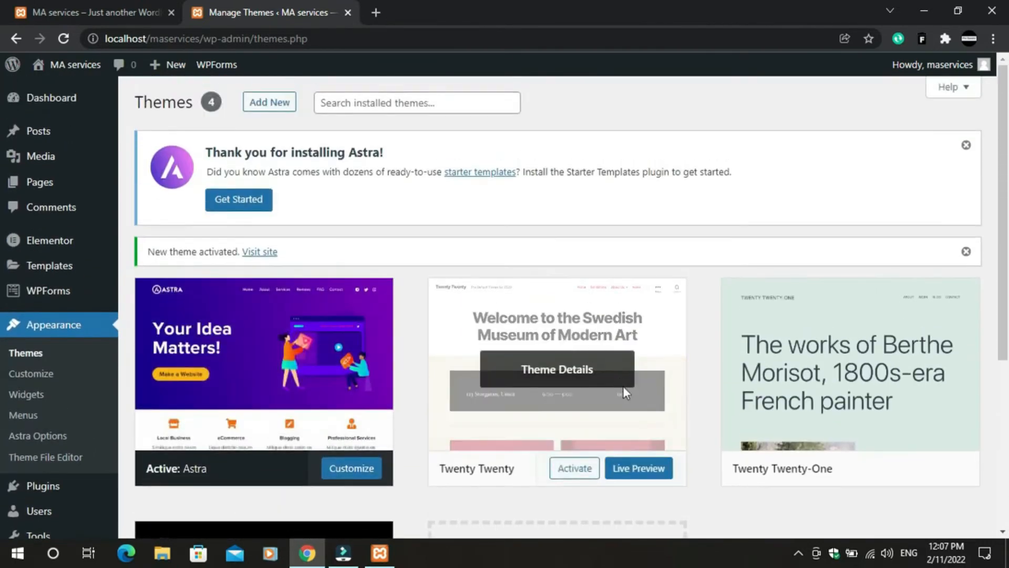
- Delete the Twenty Twenty and Twenty Twenty-One themes, confirming each deletion
left_click(495, 327)
scroll(941, 401, "down", 3)
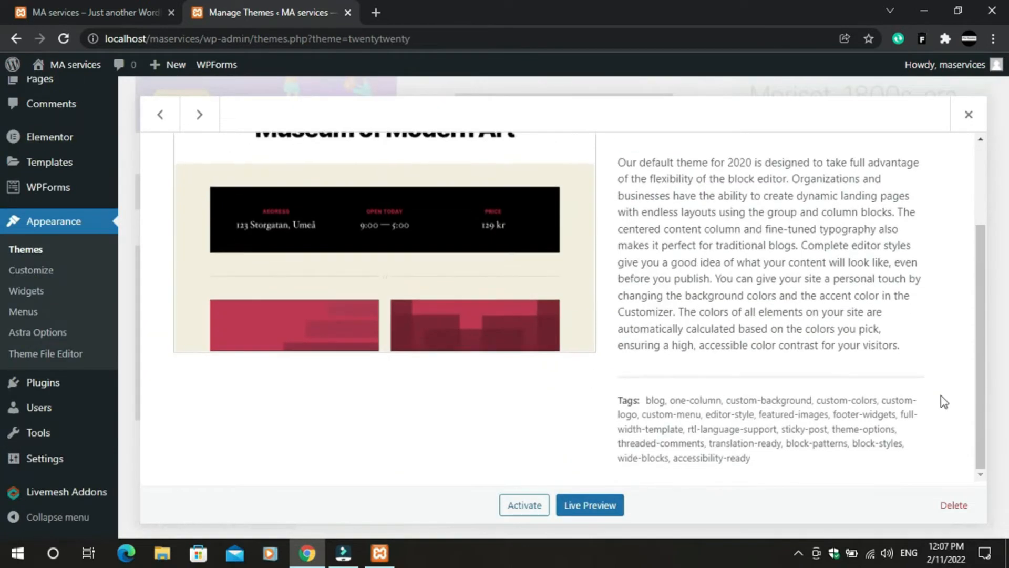
left_click(954, 505)
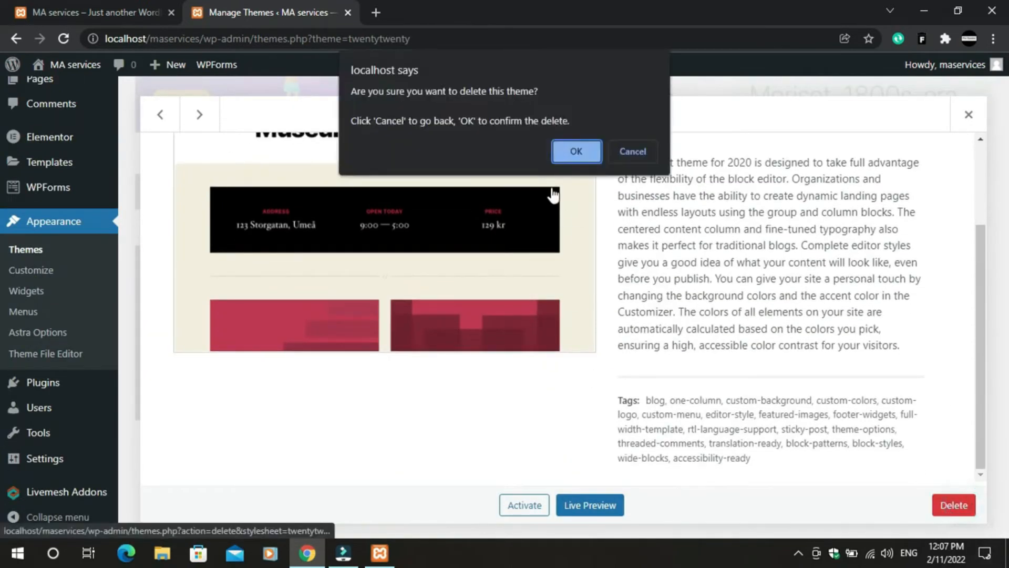
left_click(576, 156)
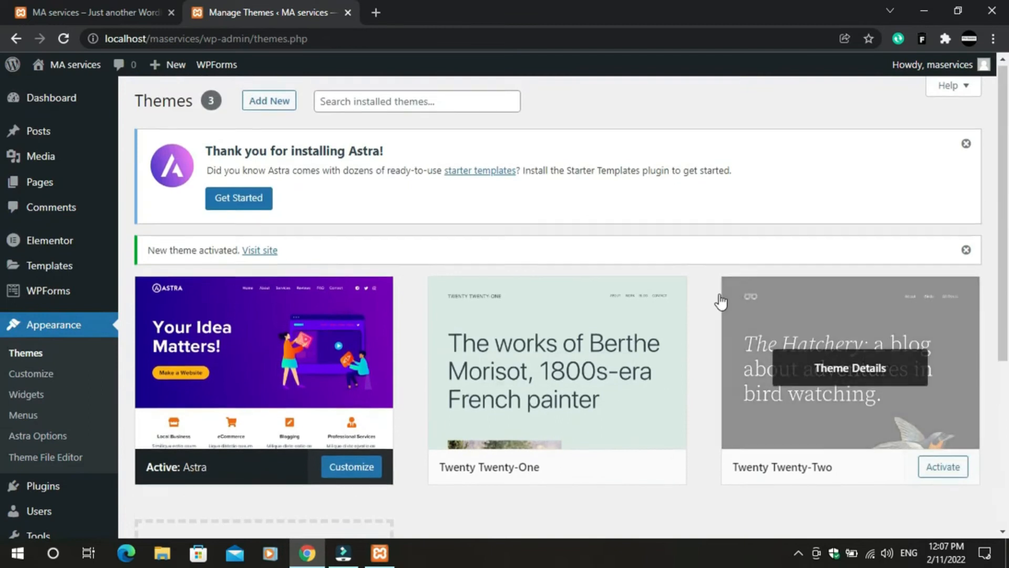
mouse_move(473, 327)
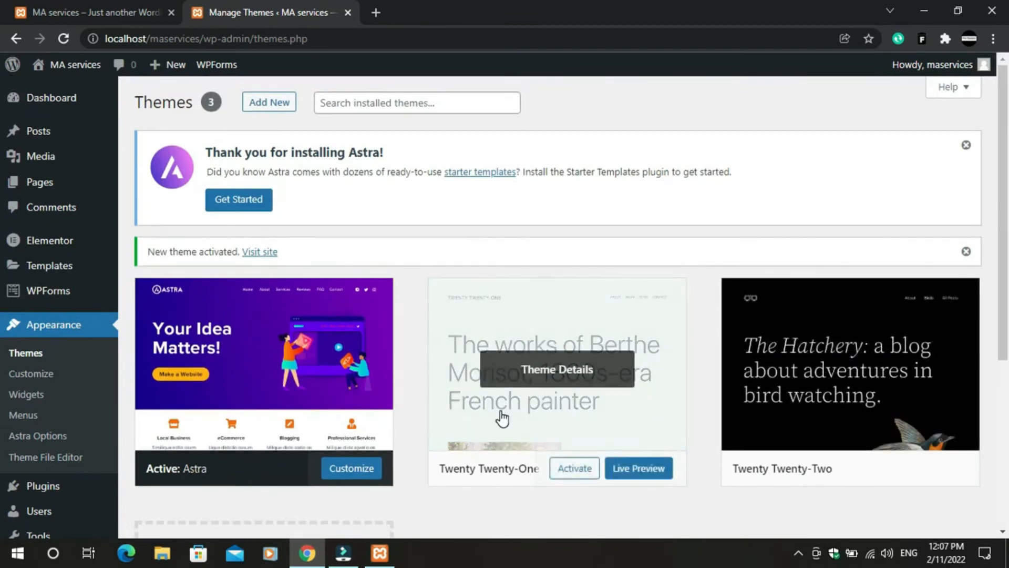
left_click(604, 426)
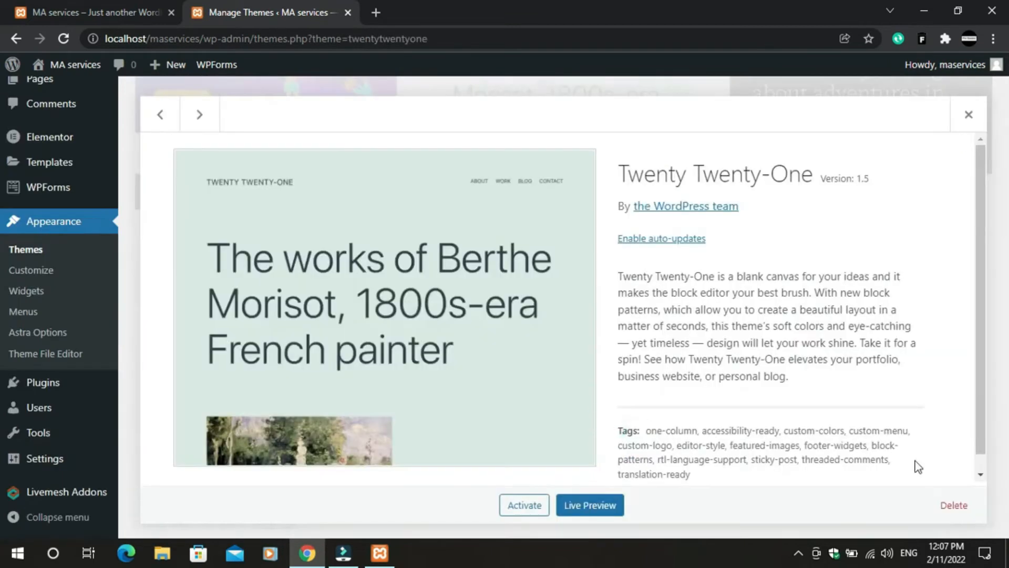
left_click(953, 509)
left_click(573, 154)
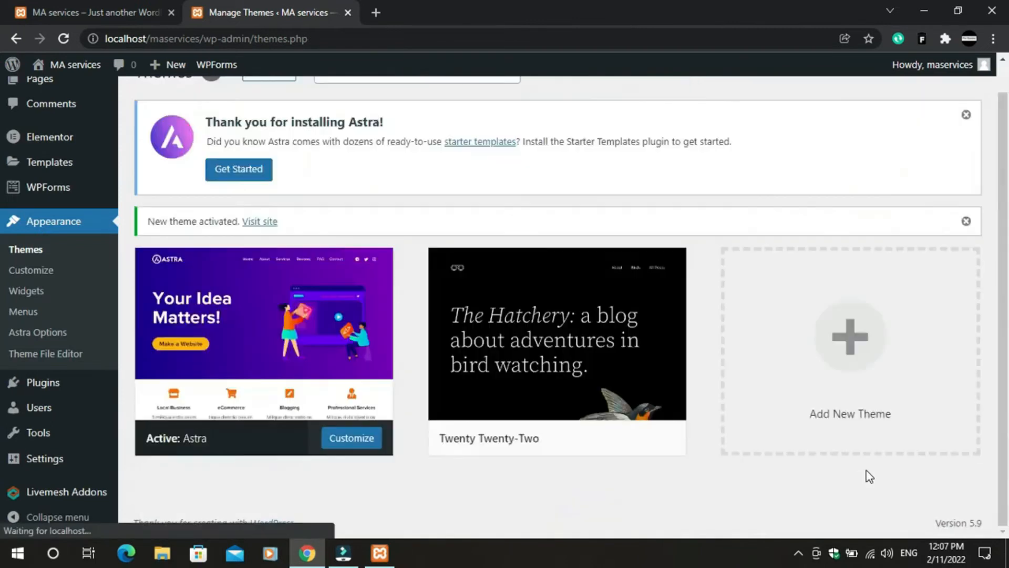
- Delete the Twenty Twenty-Two theme, leaving Astra as the only theme
left_click(488, 286)
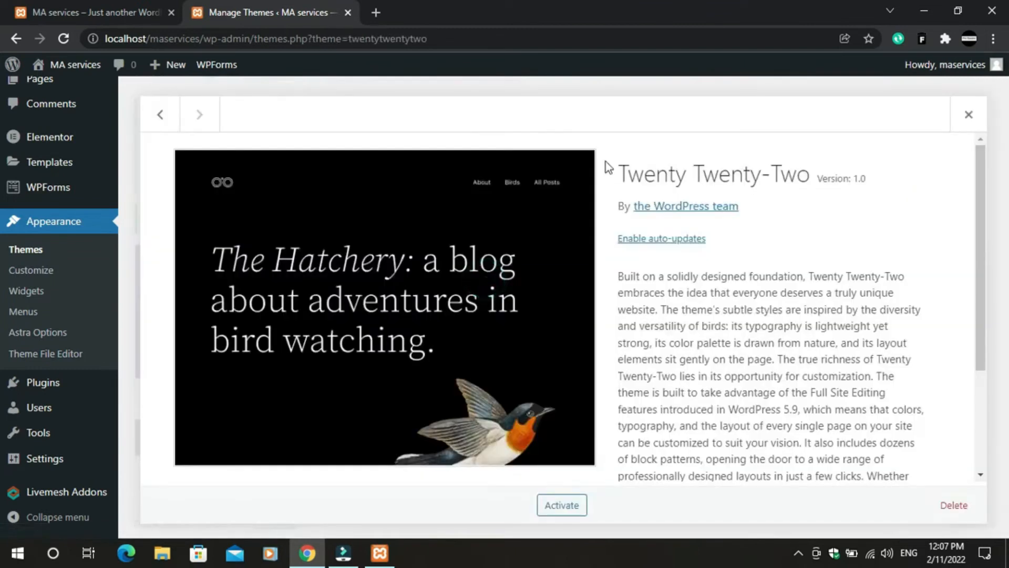
scroll(782, 372, "down", 3)
left_click(954, 505)
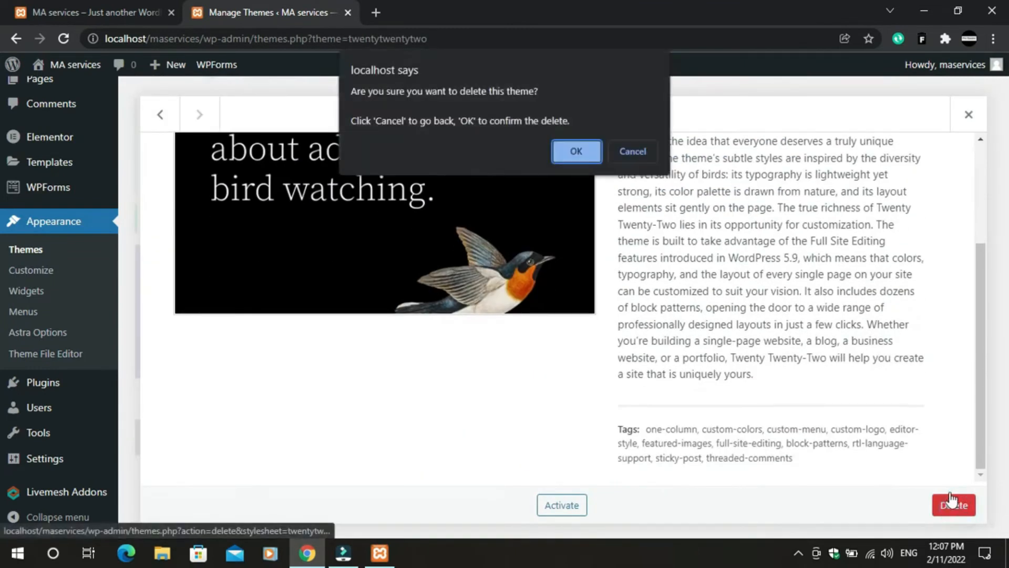
left_click(571, 156)
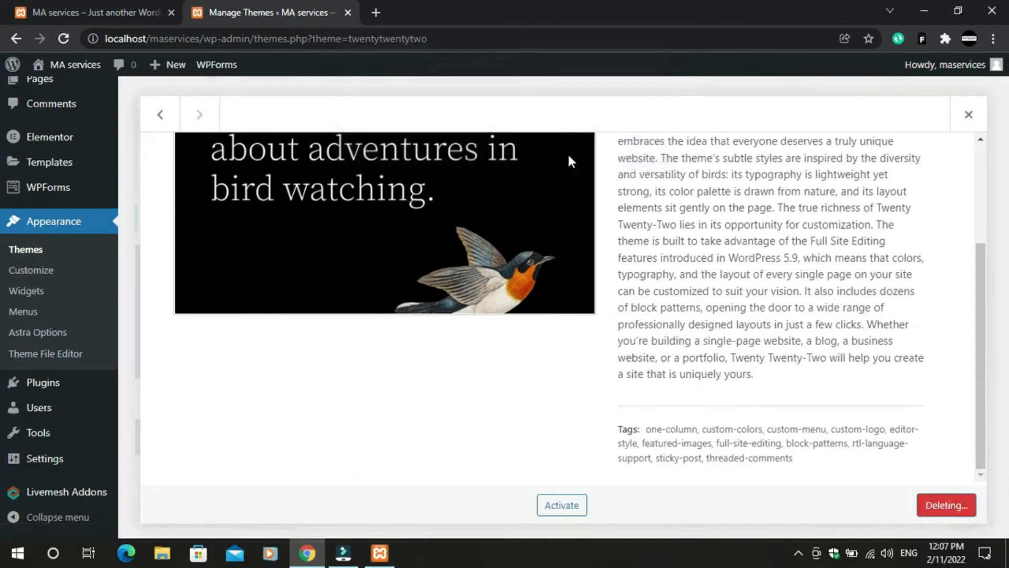
- Go to the Astra Options page from the admin sidebar
scroll(225, 257, "down", 6)
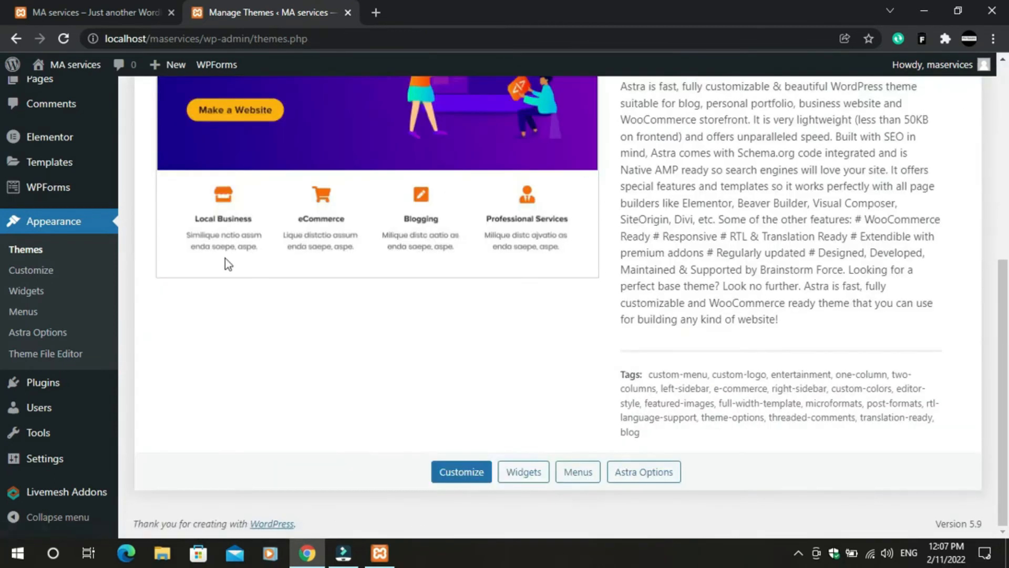
scroll(414, 279, "up", 1)
scroll(414, 278, "up", 6)
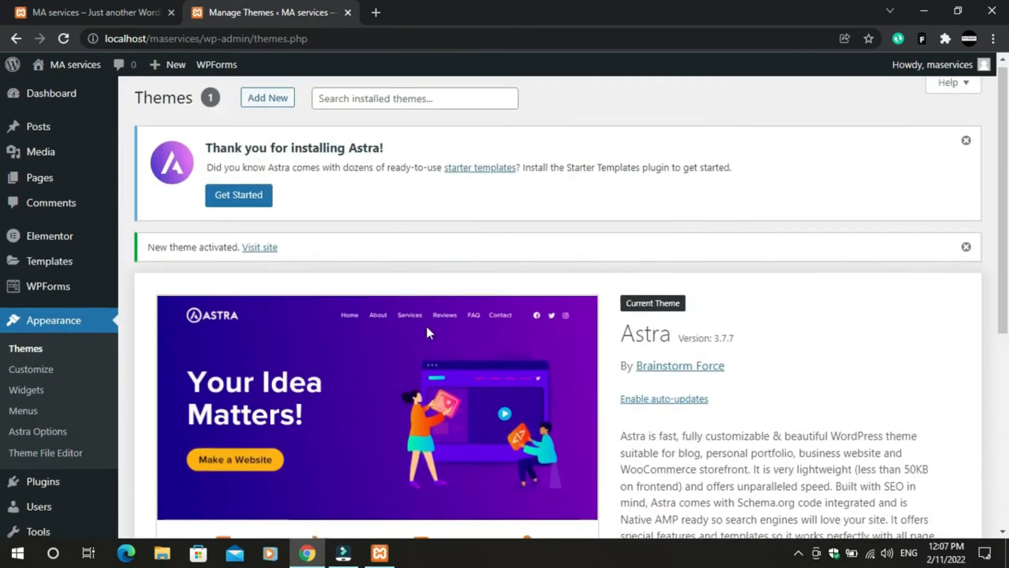
scroll(427, 324, "down", 6)
scroll(570, 415, "up", 6)
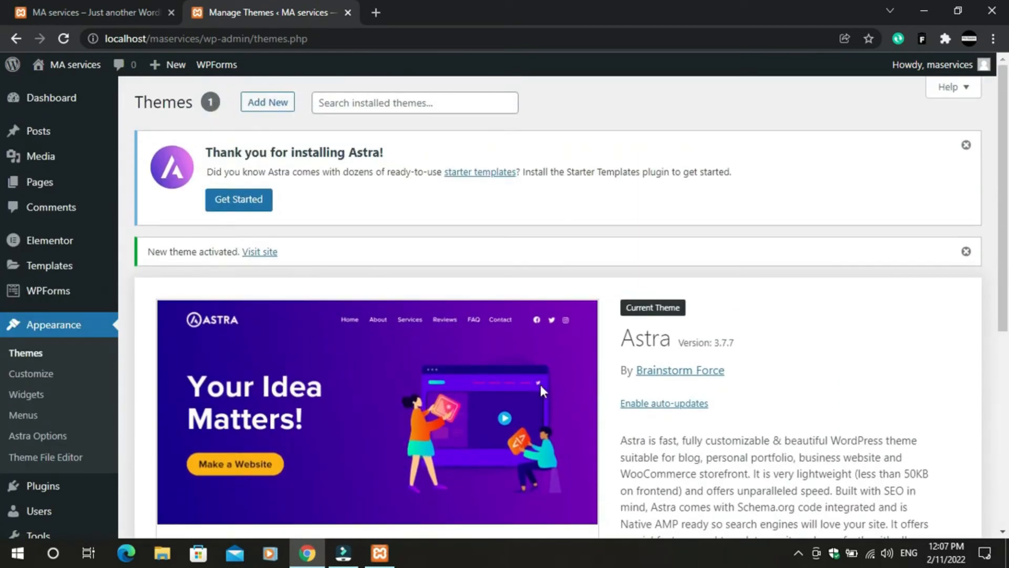
scroll(549, 389, "down", 6)
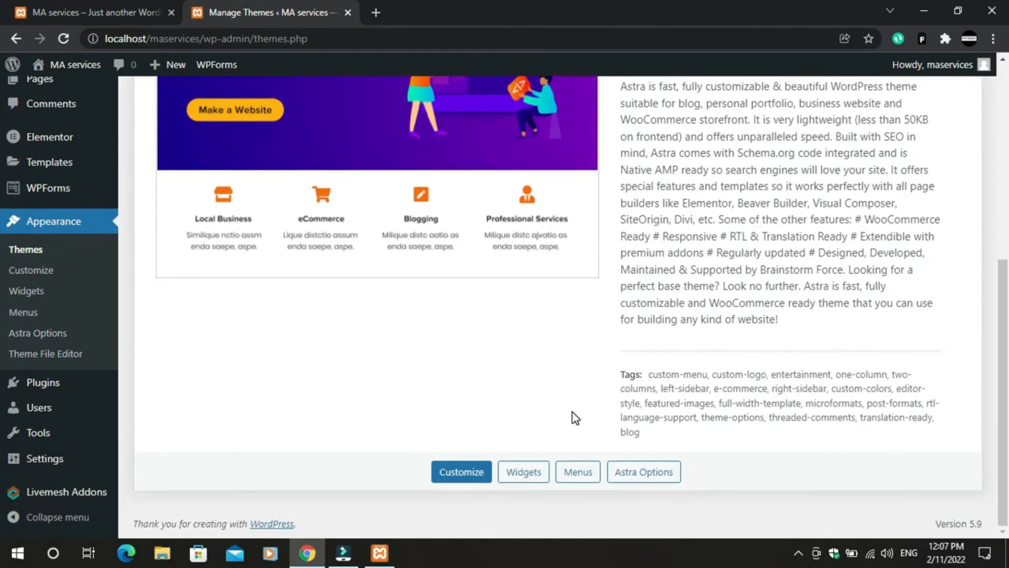
scroll(100, 486, "up", 2)
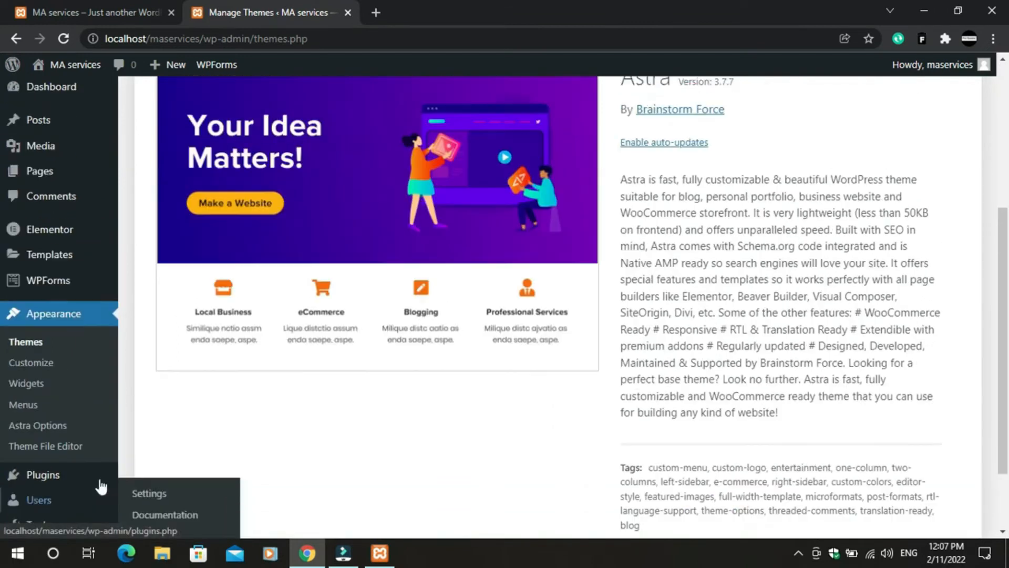
scroll(95, 481, "down", 1)
scroll(87, 472, "down", 1)
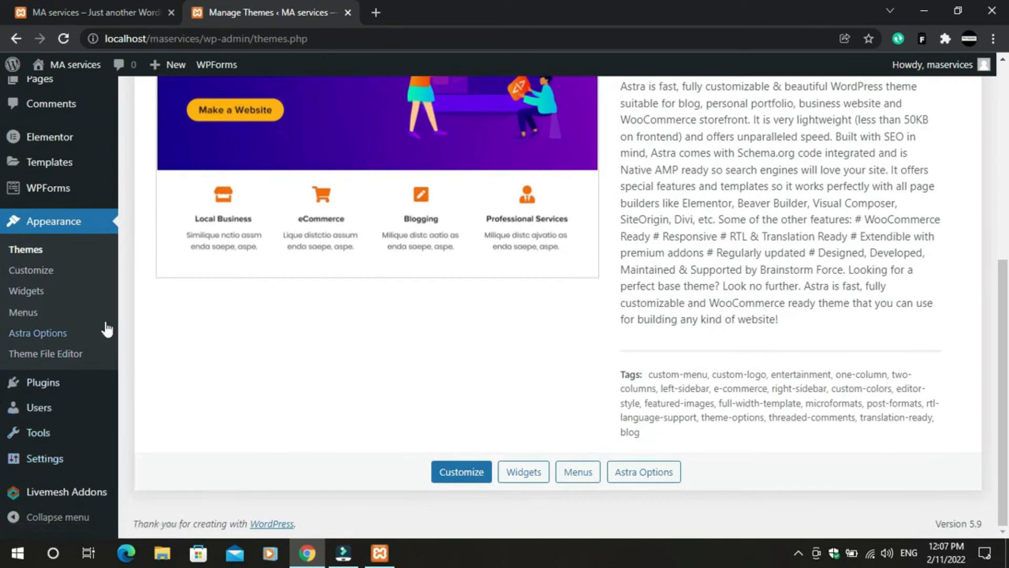
left_click(50, 335)
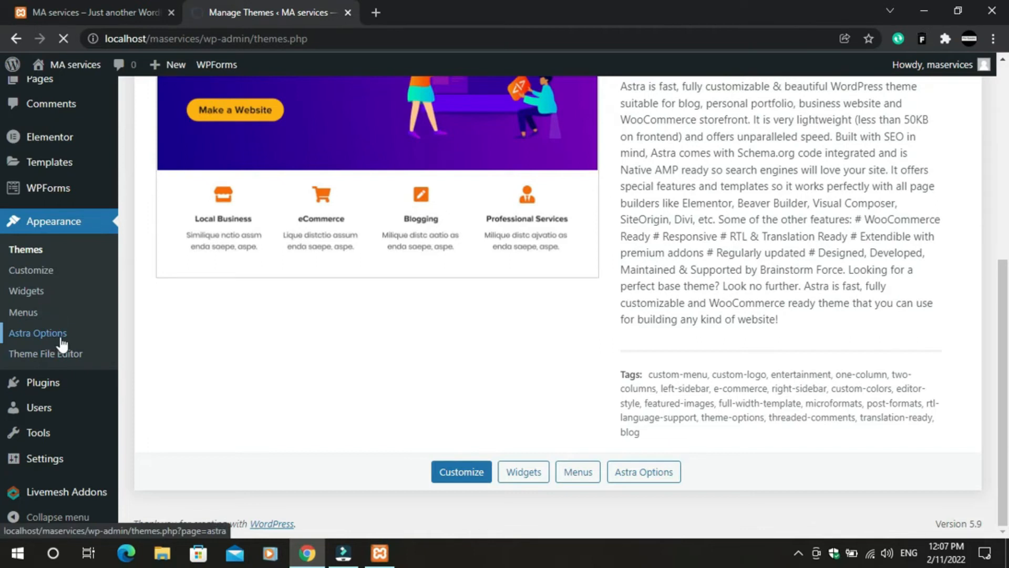
- Install and activate the Starter Templates importer plugin from the 180+ Starter Templates box
scroll(252, 205, "up", 1)
scroll(251, 205, "up", 4)
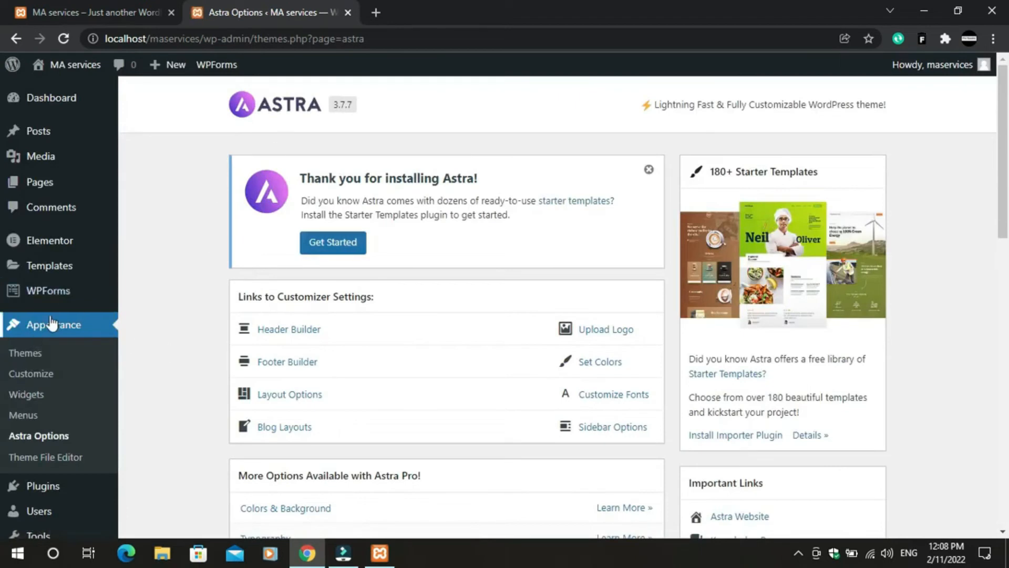
scroll(421, 397, "down", 5)
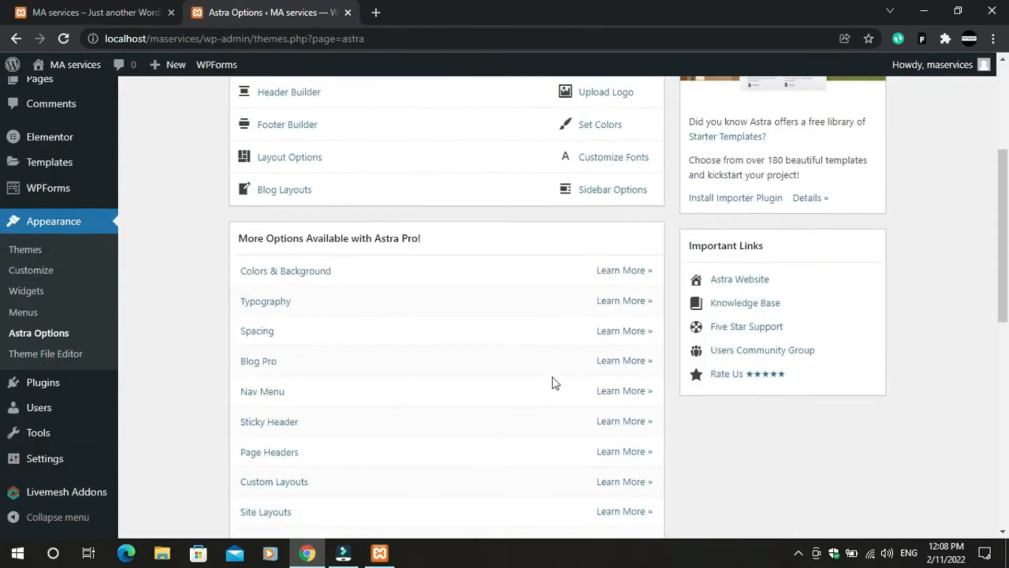
scroll(757, 352, "up", 4)
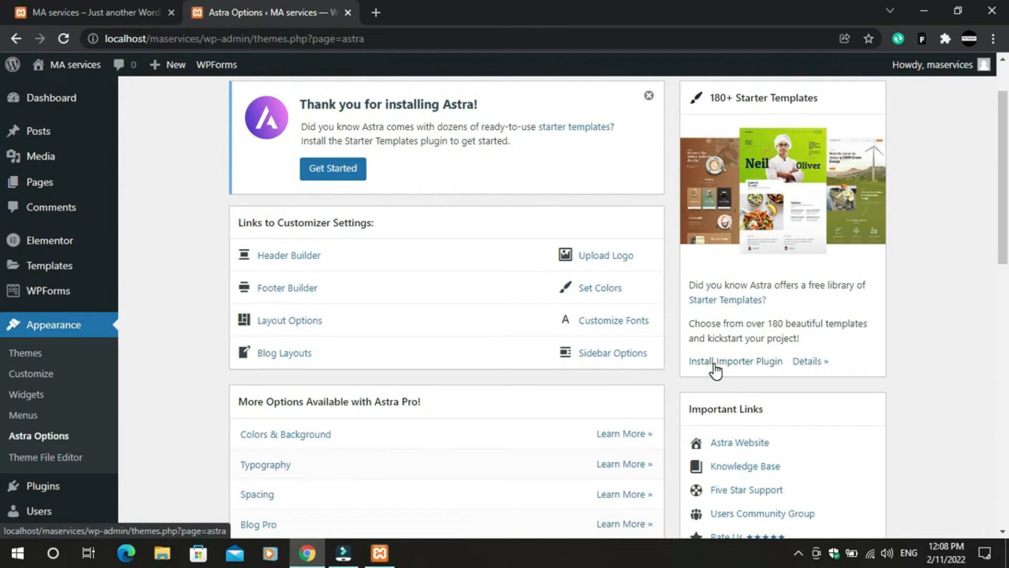
left_click(716, 368)
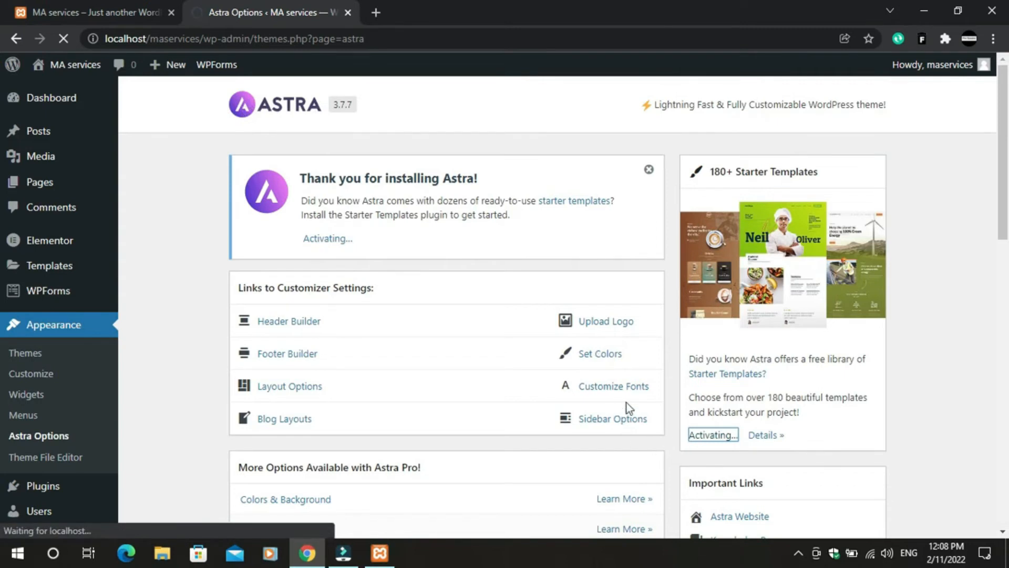
- Check the site's front page tab, then review the Astra admin page
left_click(109, 4)
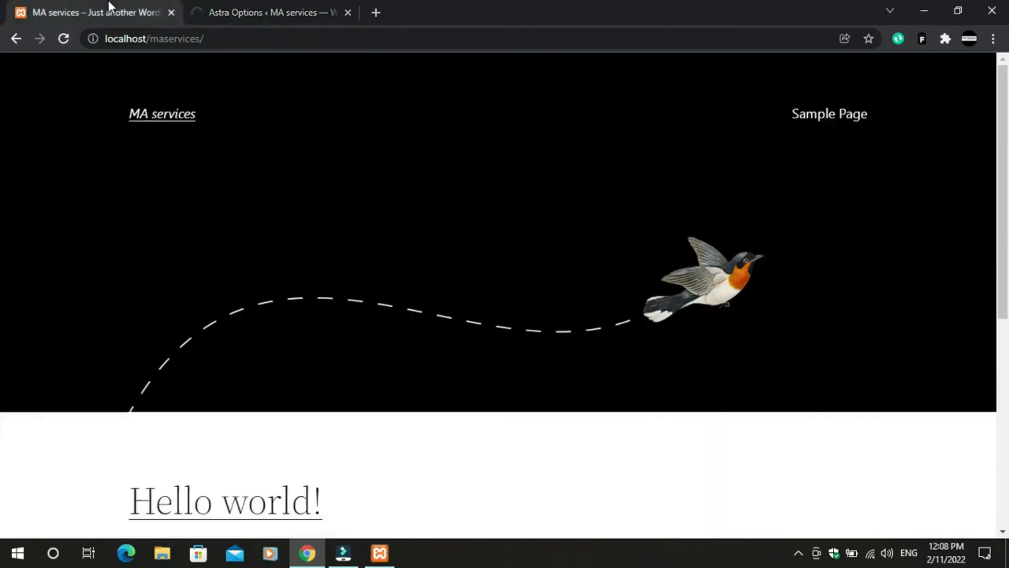
left_click(280, 6)
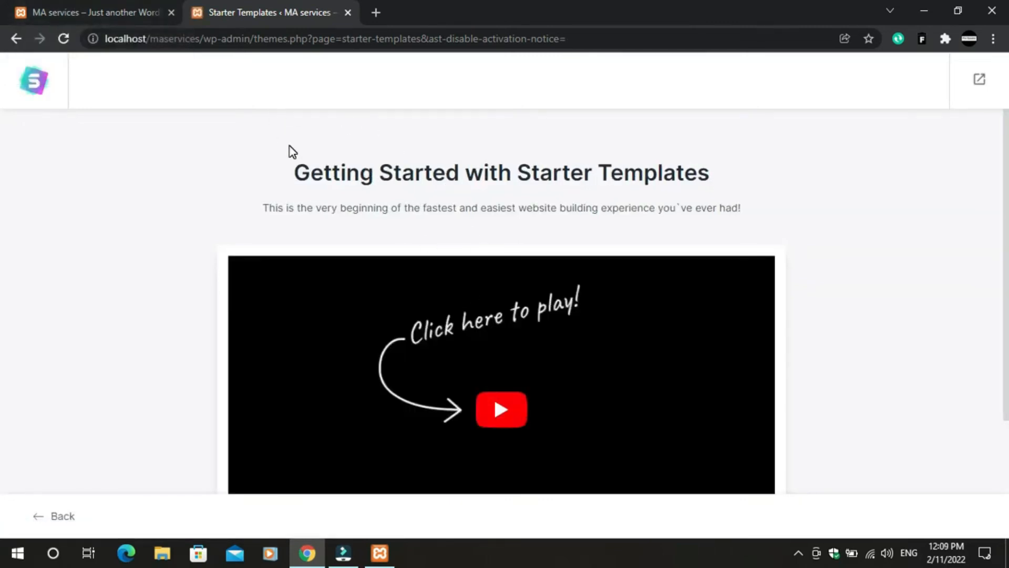
scroll(545, 378, "down", 3)
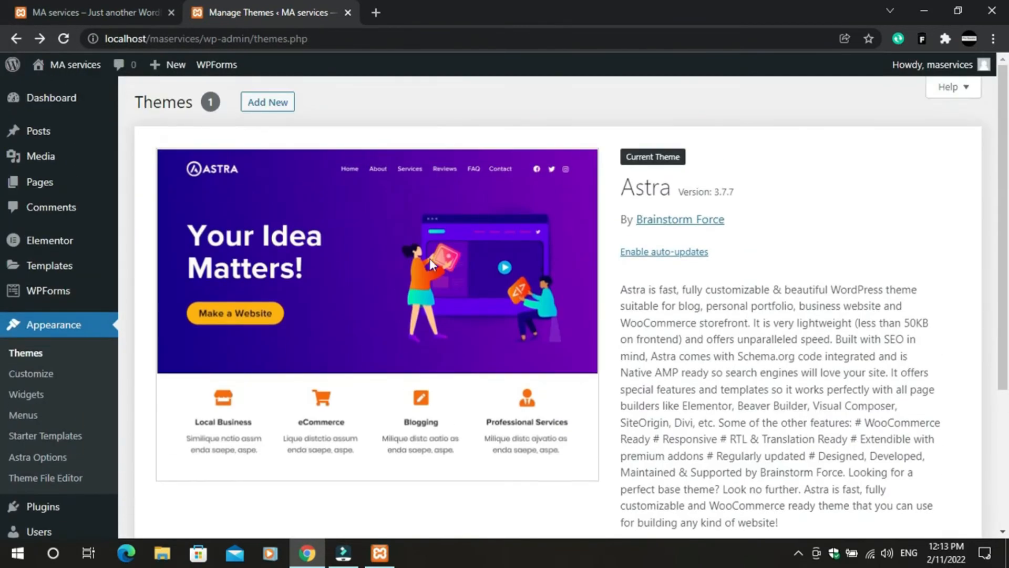
scroll(362, 248, "down", 4)
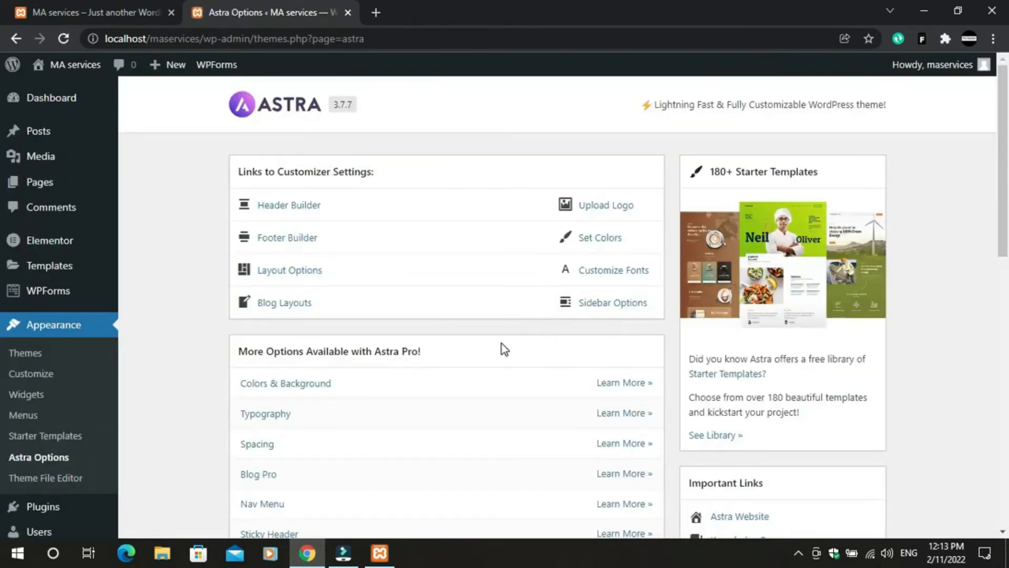
scroll(736, 415, "down", 1)
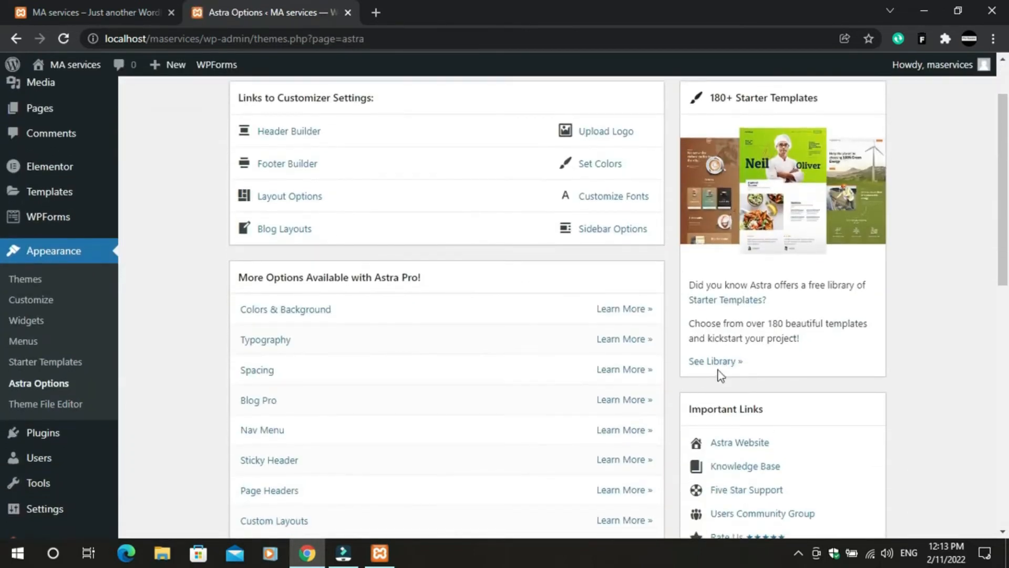
scroll(739, 368, "down", 5)
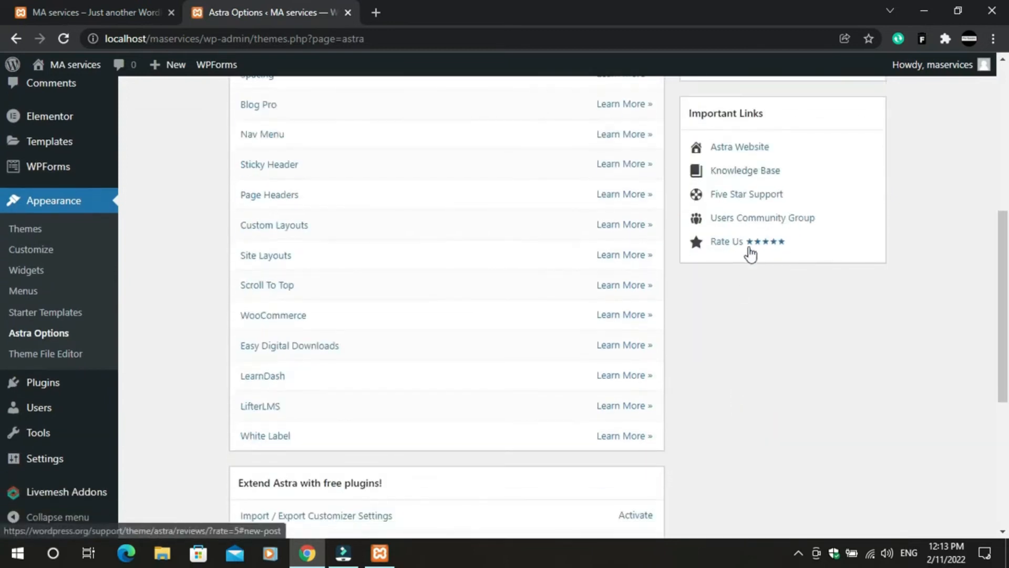
scroll(746, 247, "up", 4)
scroll(789, 241, "up", 3)
scroll(841, 287, "down", 4)
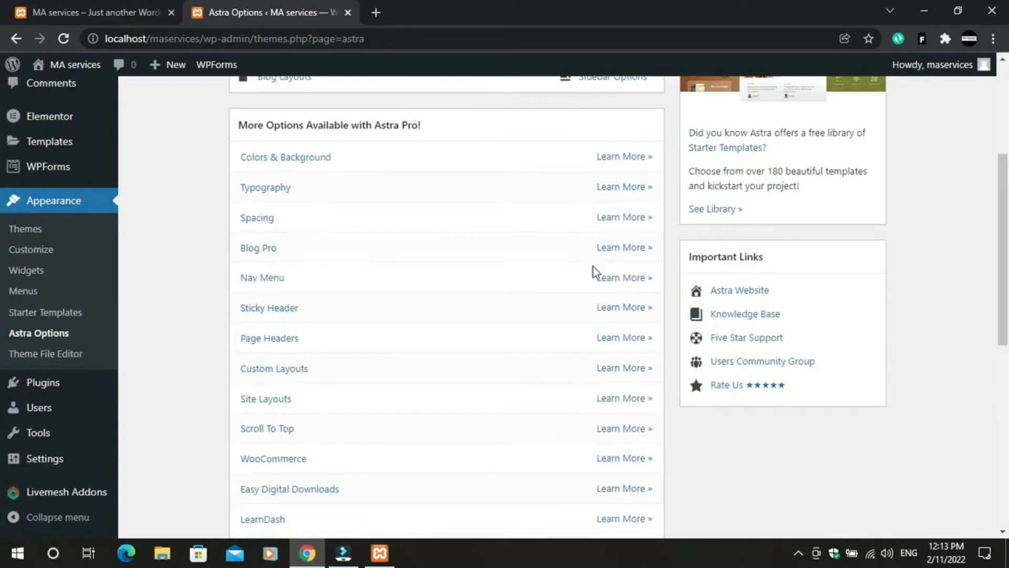
scroll(526, 284, "down", 7)
scroll(295, 321, "up", 1)
scroll(315, 324, "down", 2)
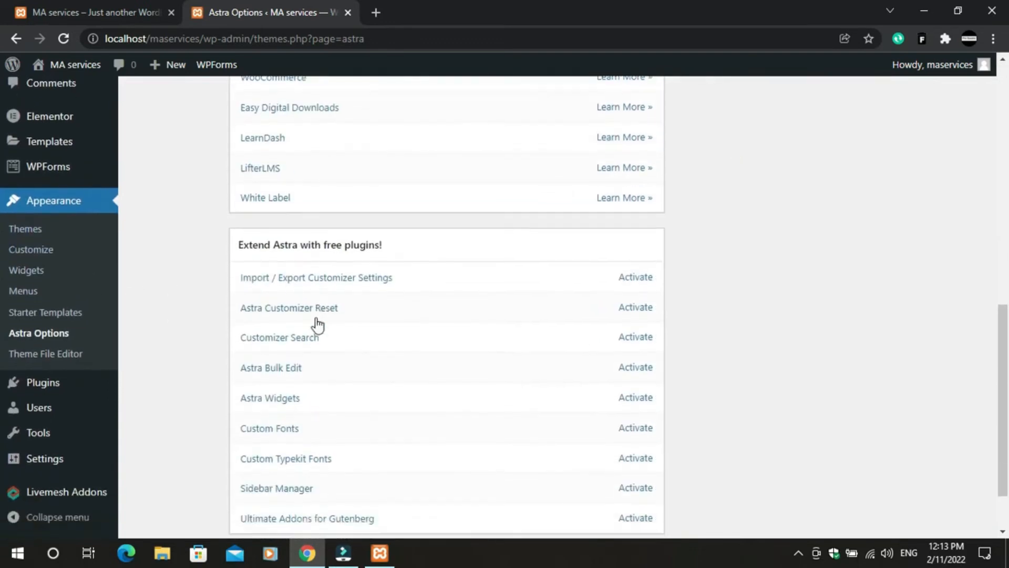
scroll(29, 220, "up", 1)
- Return to the installed Themes page to find the Starter Templates button
left_click(32, 303)
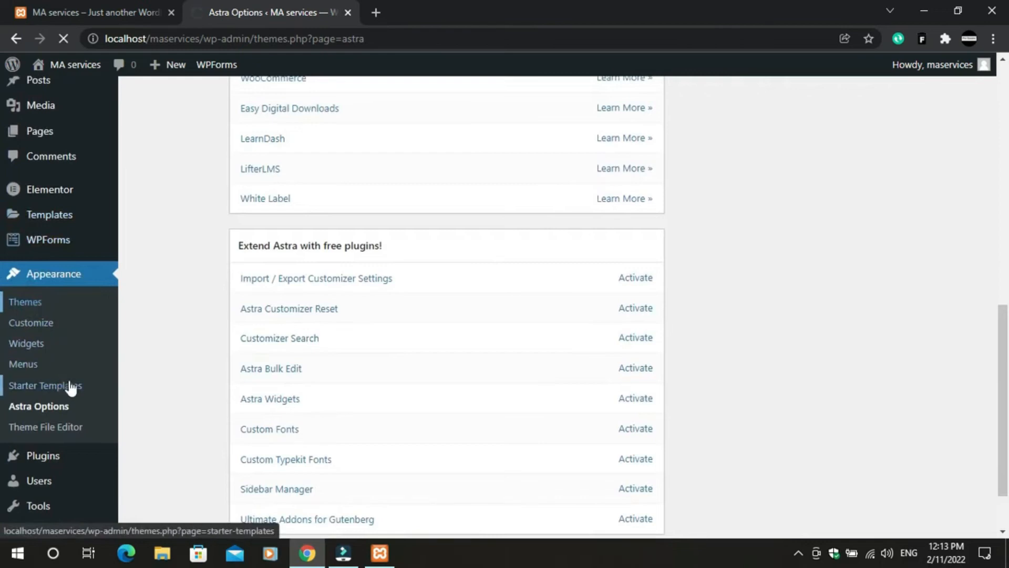
scroll(386, 317, "down", 4)
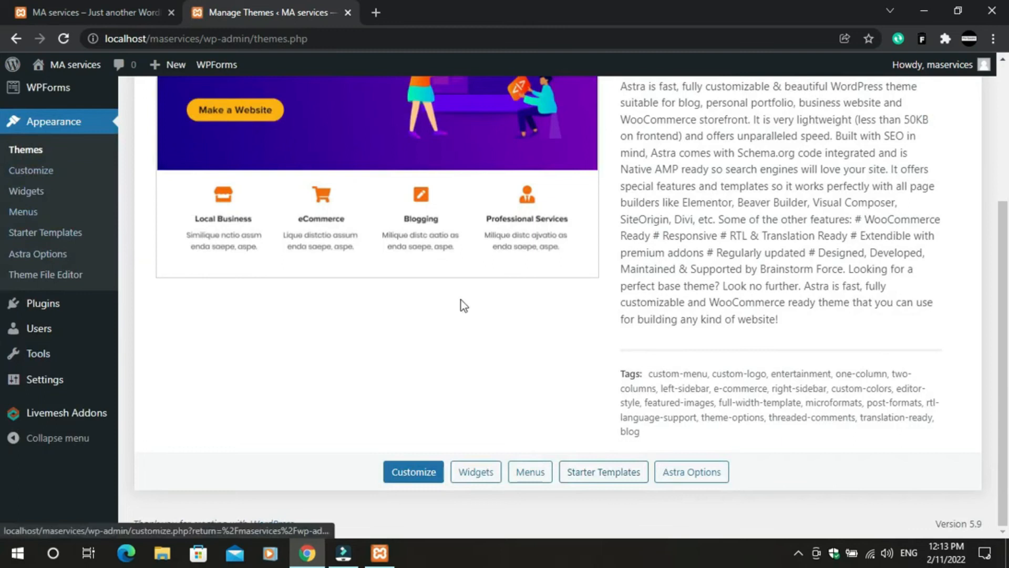
scroll(398, 254, "up", 4)
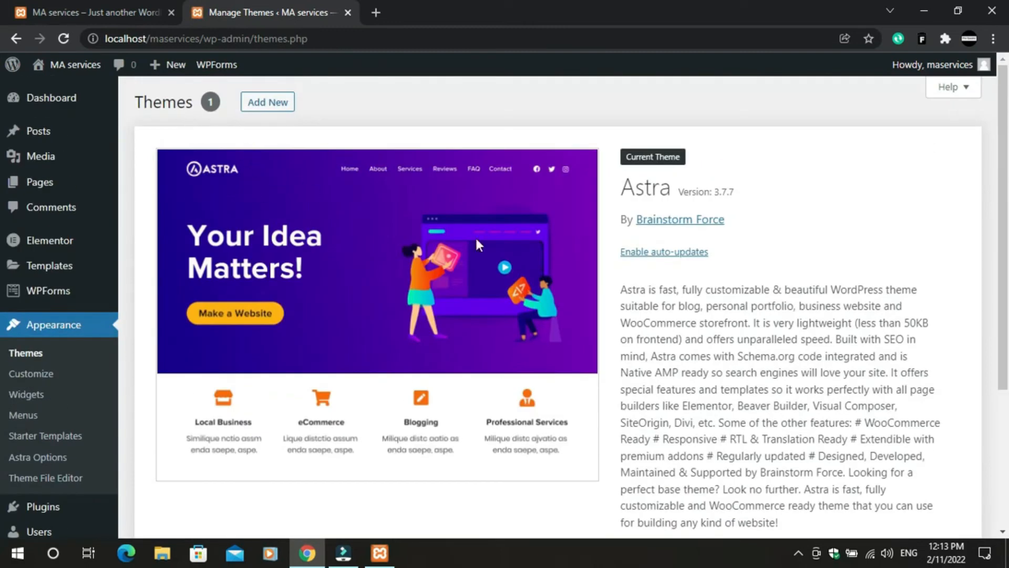
scroll(476, 240, "down", 4)
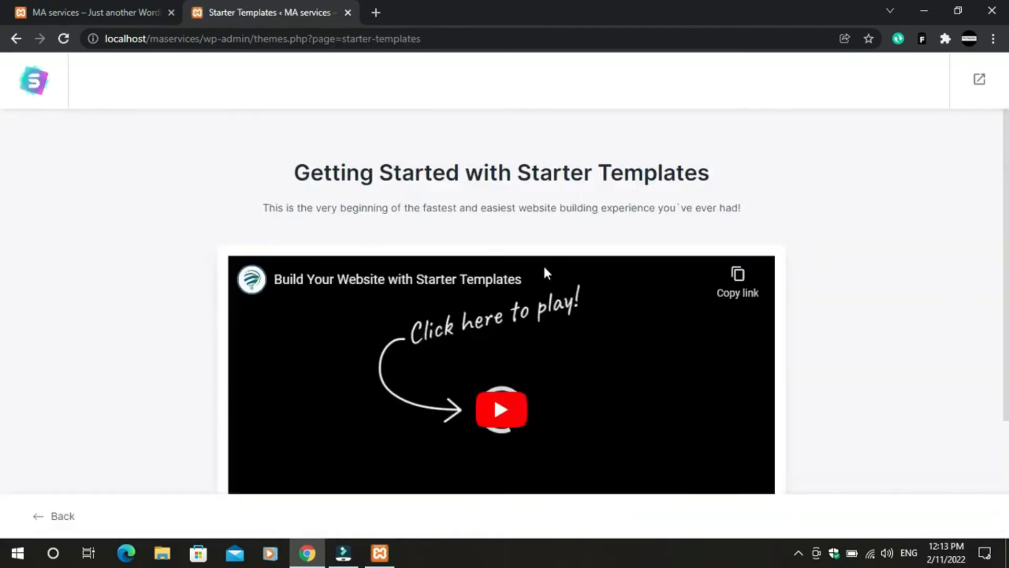
scroll(493, 205, "down", 3)
- Start building the website from a starter template with Elementor as page builder
left_click(461, 469)
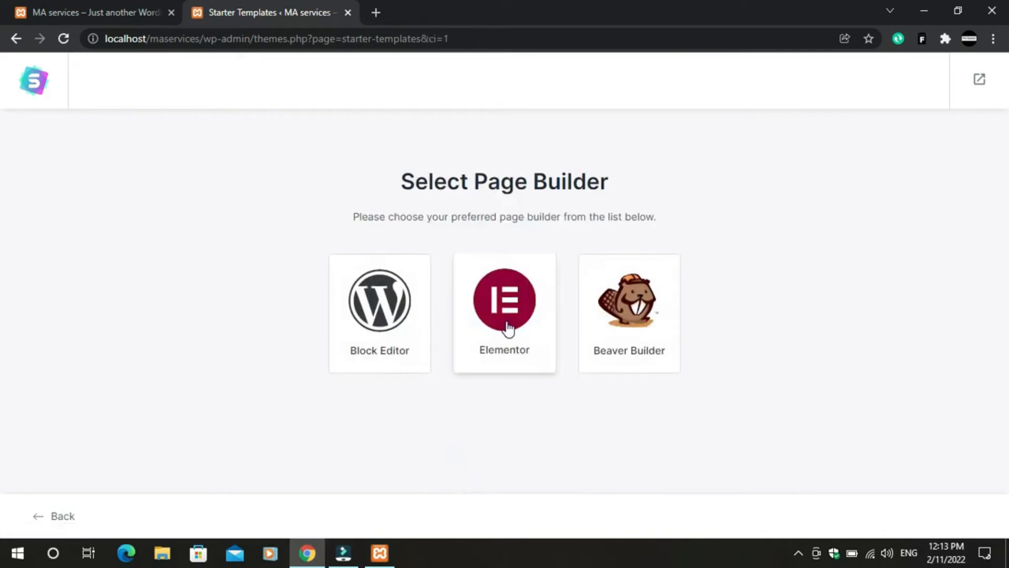
left_click(508, 329)
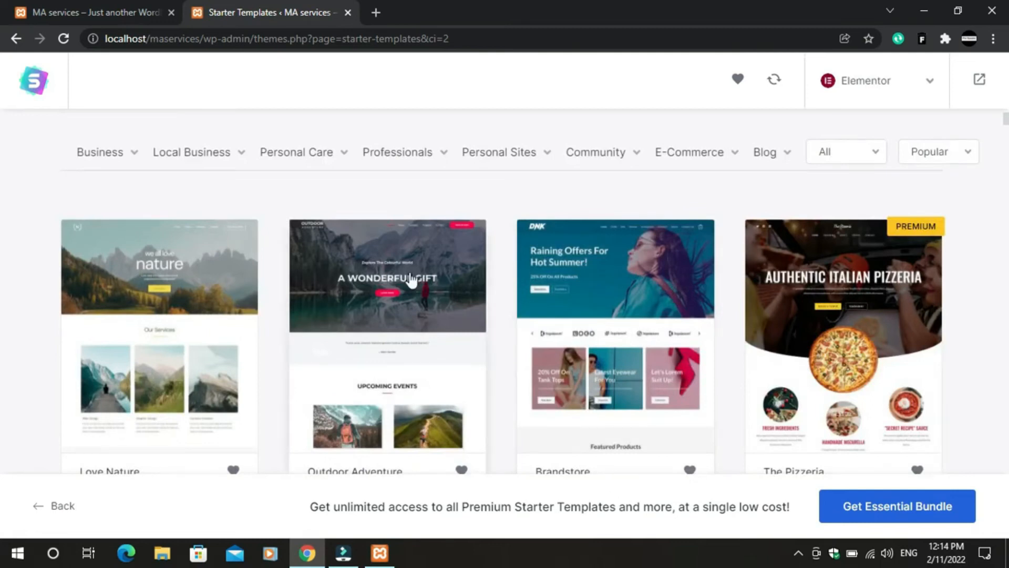
scroll(412, 281, "down", 3)
scroll(778, 342, "up", 6)
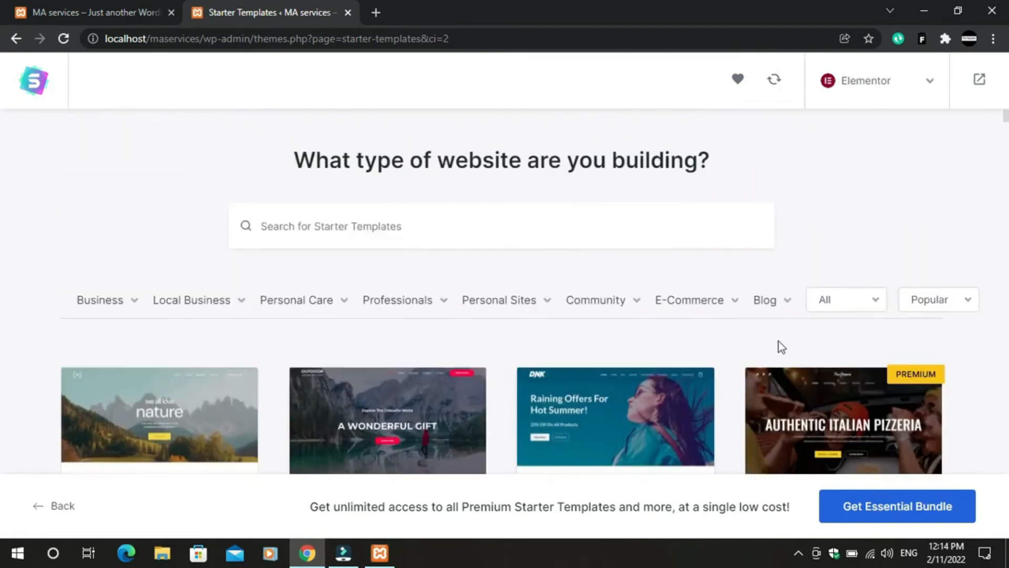
scroll(578, 321, "down", 6)
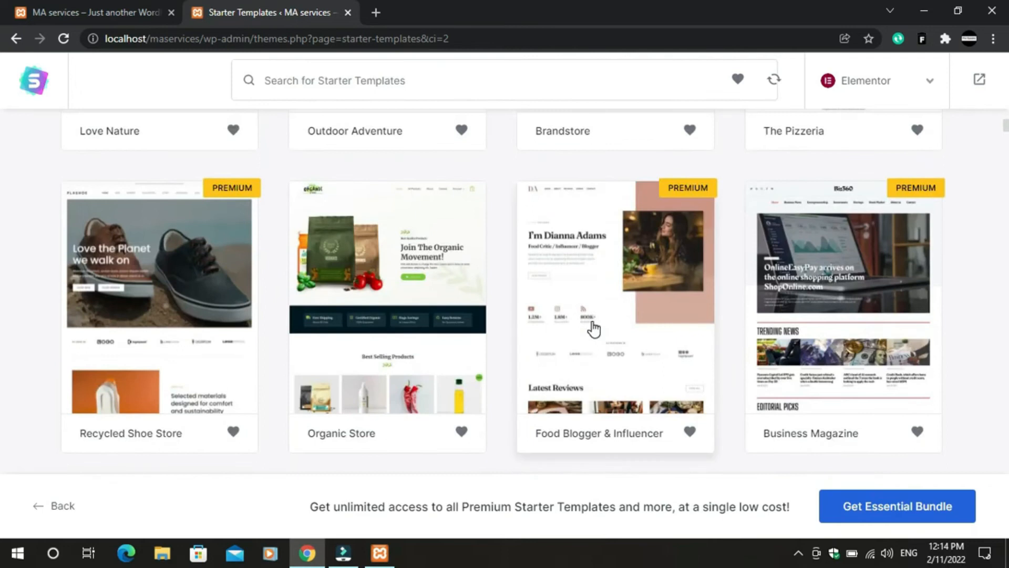
scroll(326, 337, "down", 10)
scroll(561, 372, "up", 3)
scroll(579, 263, "up", 4)
scroll(421, 295, "up", 3)
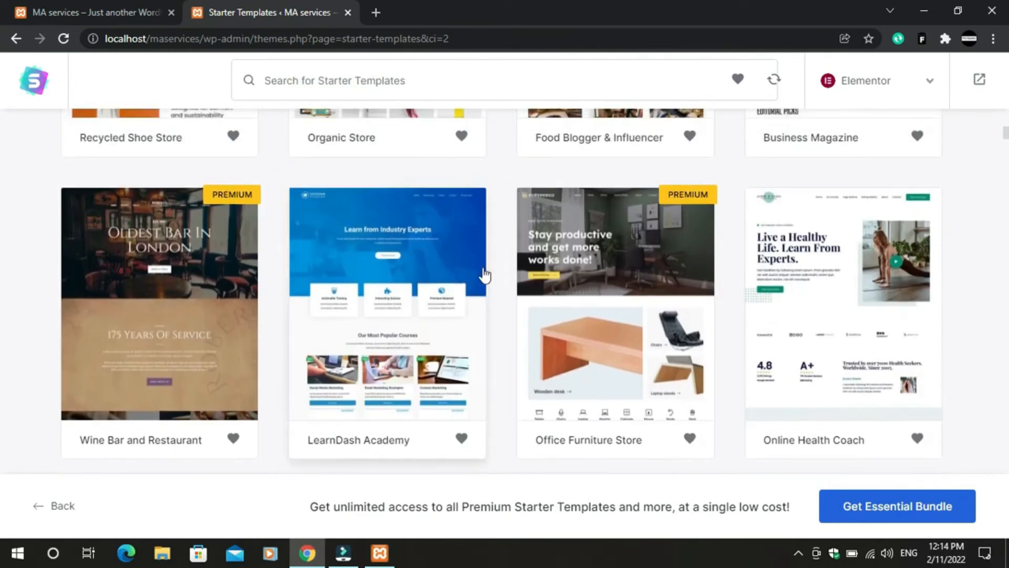
scroll(662, 227, "up", 5)
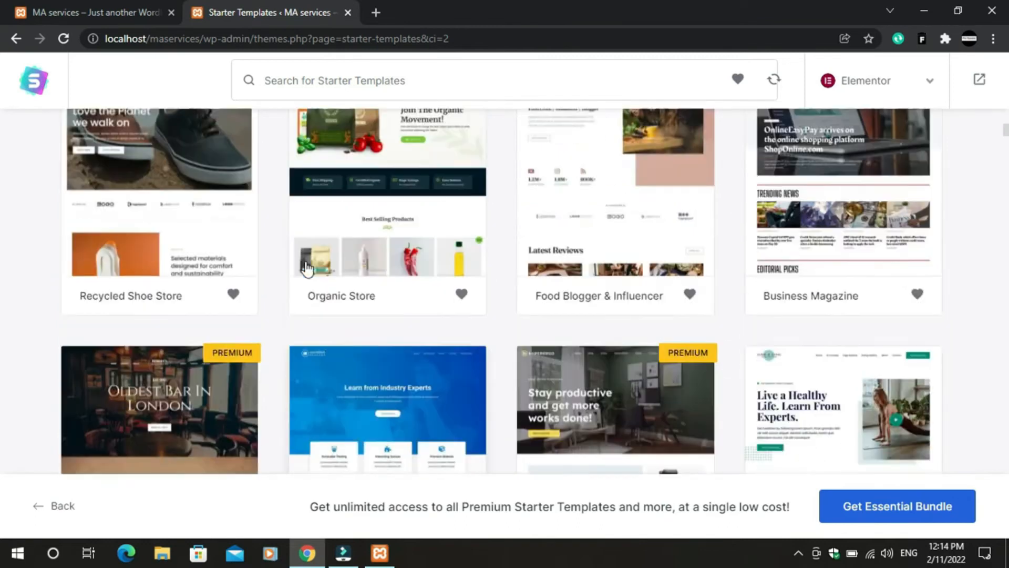
- Select the Mountain template from the Elementor templates grid
scroll(662, 227, "down", 15)
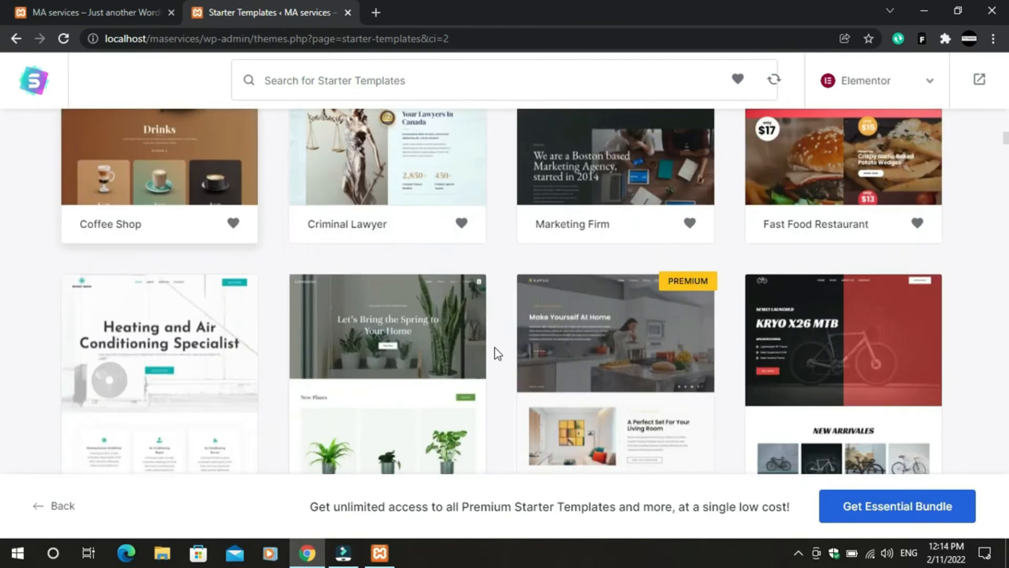
scroll(337, 362, "down", 5)
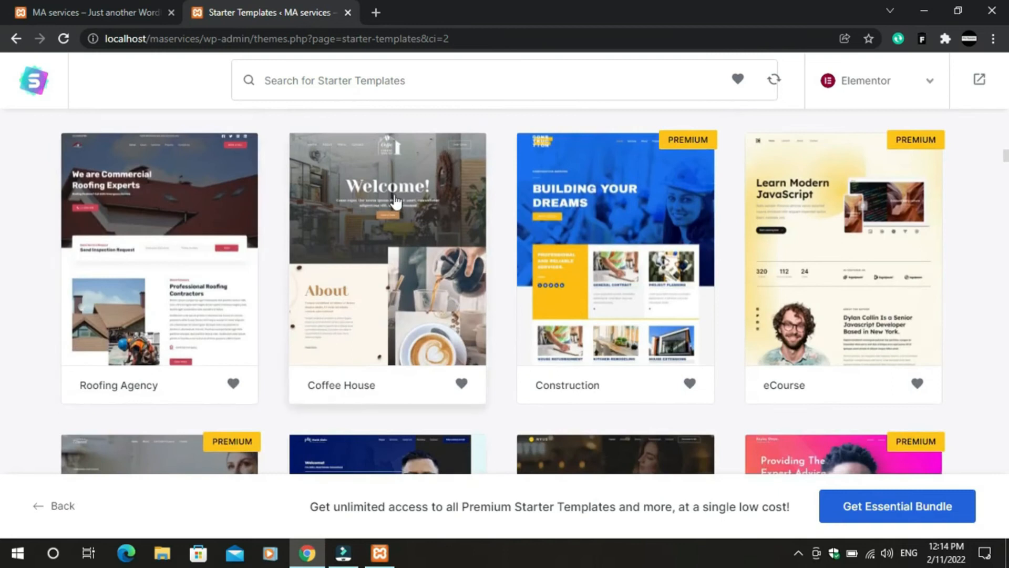
scroll(336, 302, "down", 8)
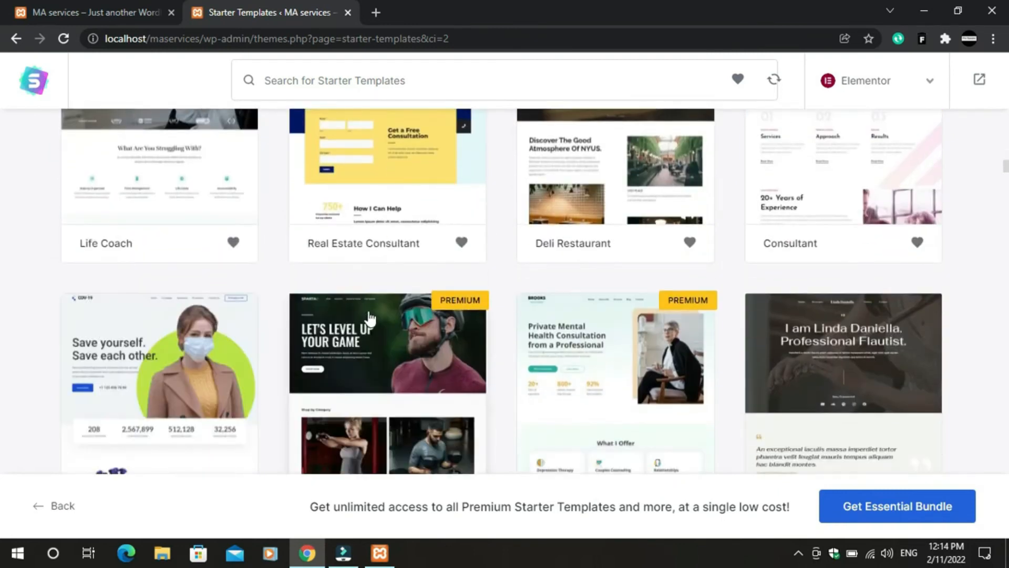
scroll(378, 326, "down", 10)
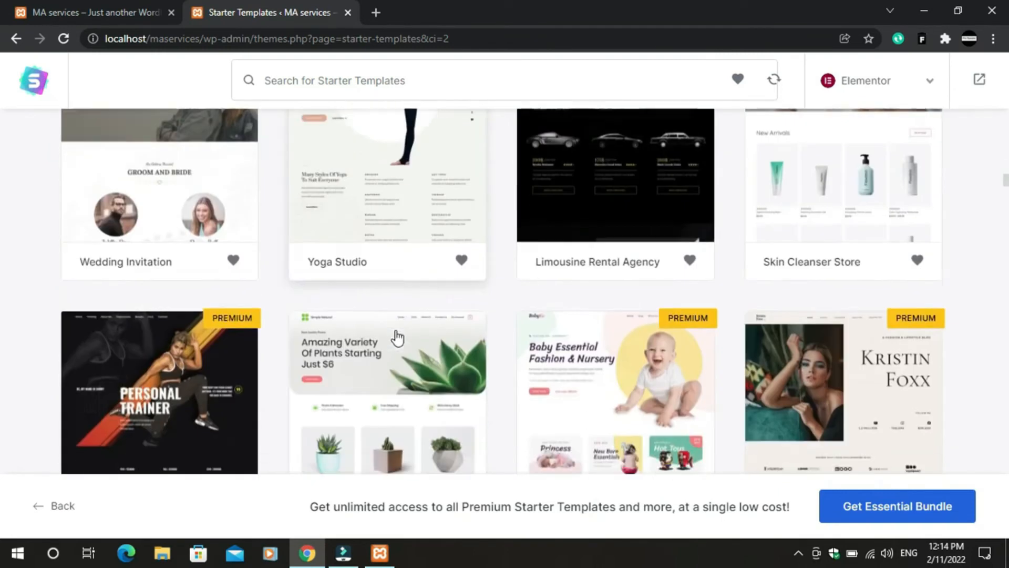
scroll(398, 338, "down", 10)
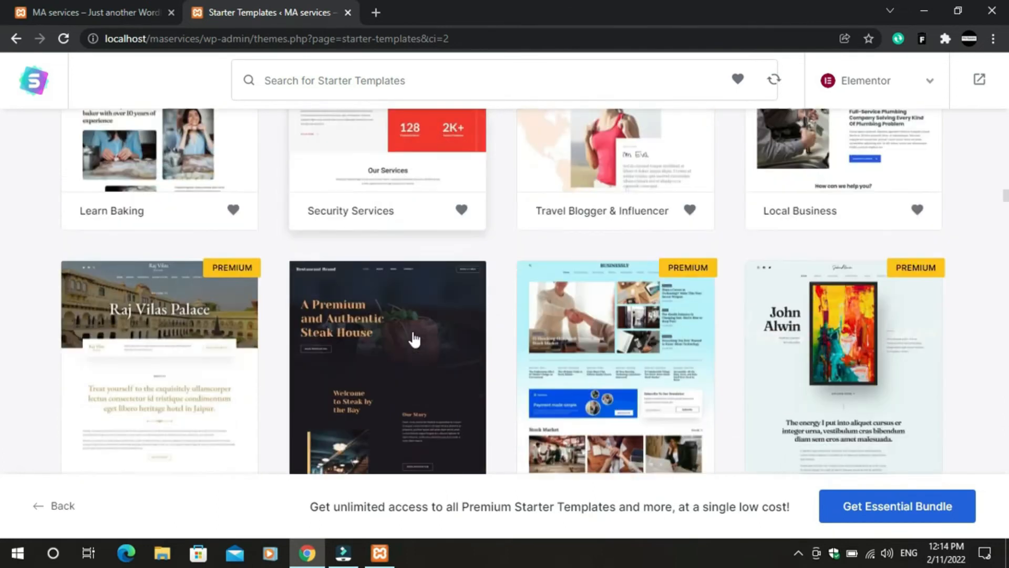
scroll(414, 340, "down", 6)
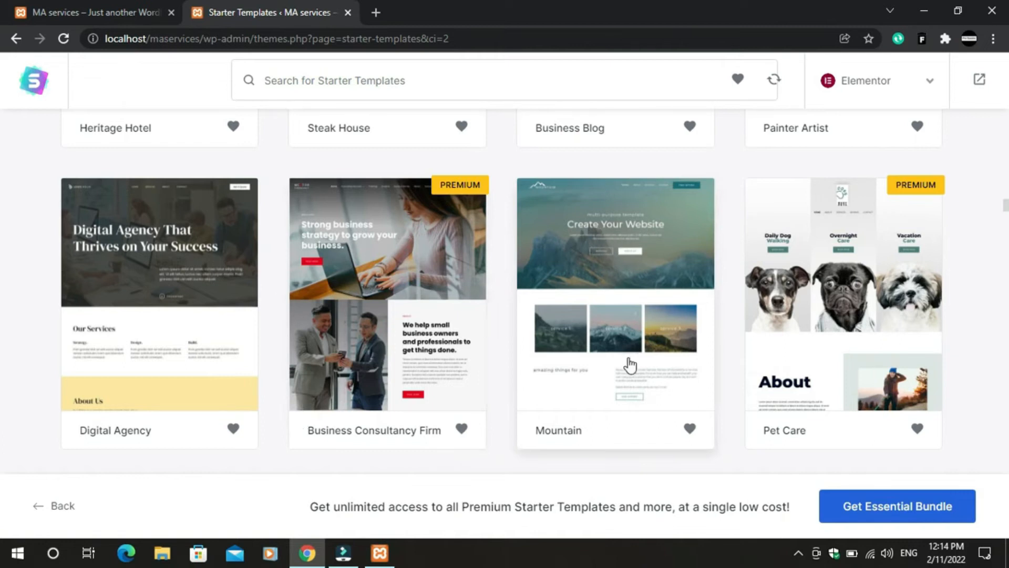
left_click(562, 269)
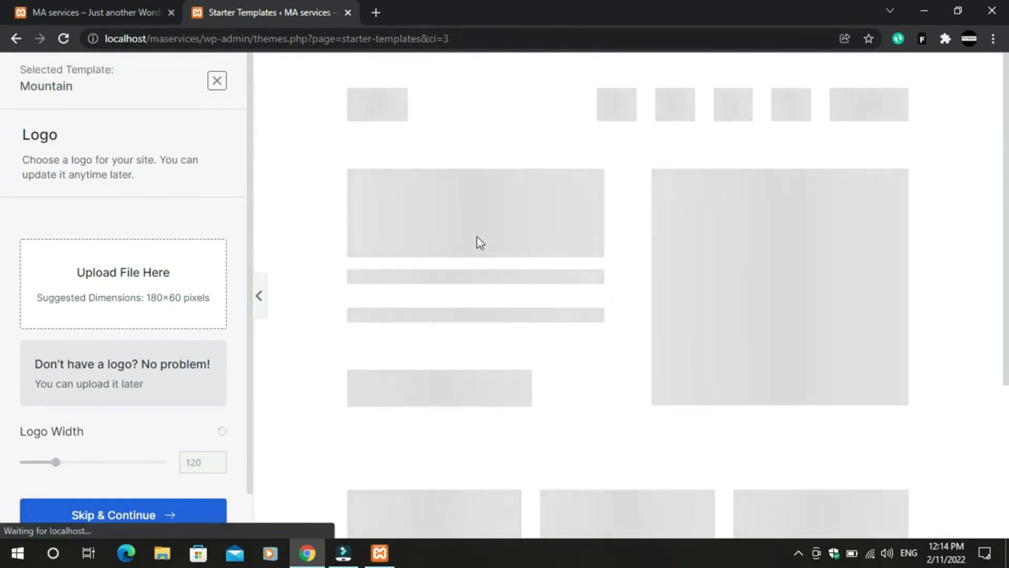
- Skip the logo and keep the default colours and fonts
scroll(607, 321, "down", 8)
scroll(655, 381, "down", 15)
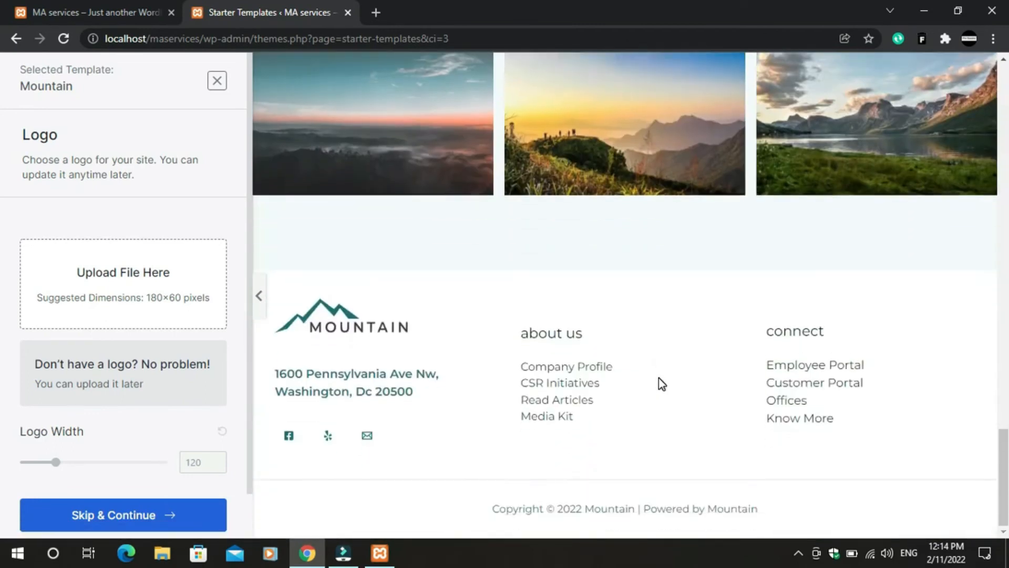
scroll(658, 377, "up", 12)
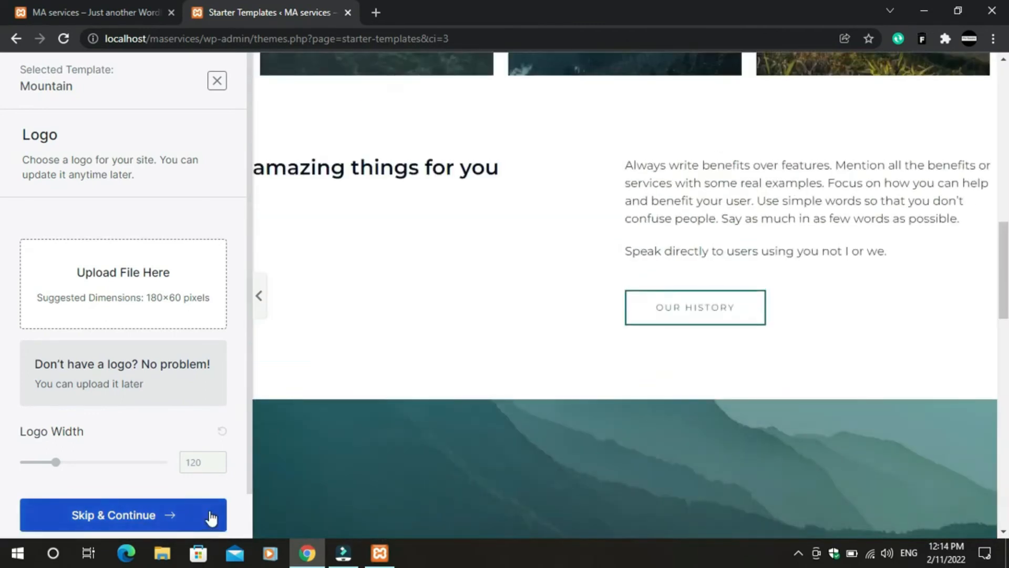
left_click(210, 516)
scroll(247, 423, "down", 1)
scroll(247, 424, "down", 5)
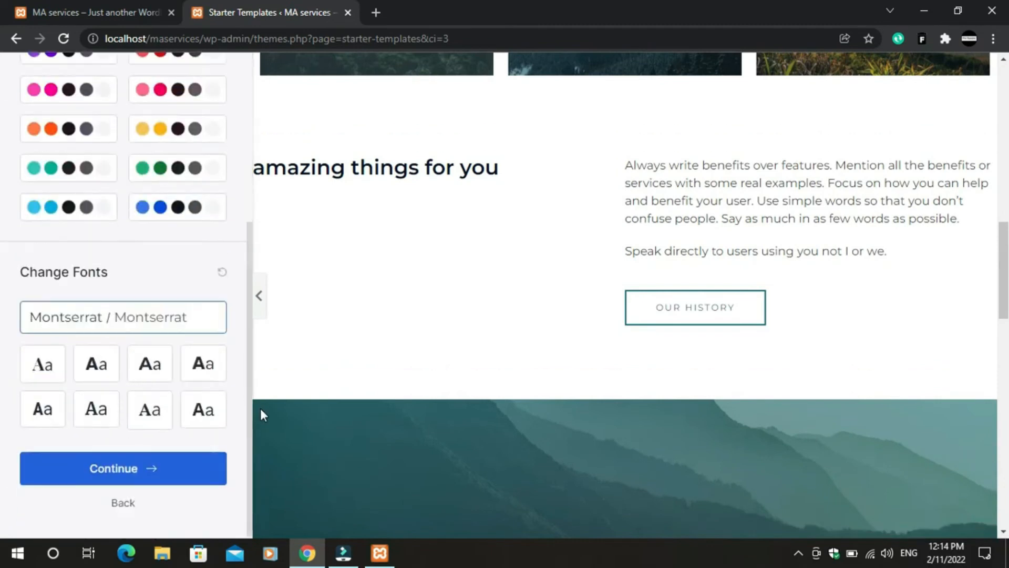
left_click(151, 466)
- Submit & Build, then go back to the final details form's first name field
scroll(467, 408, "down", 3)
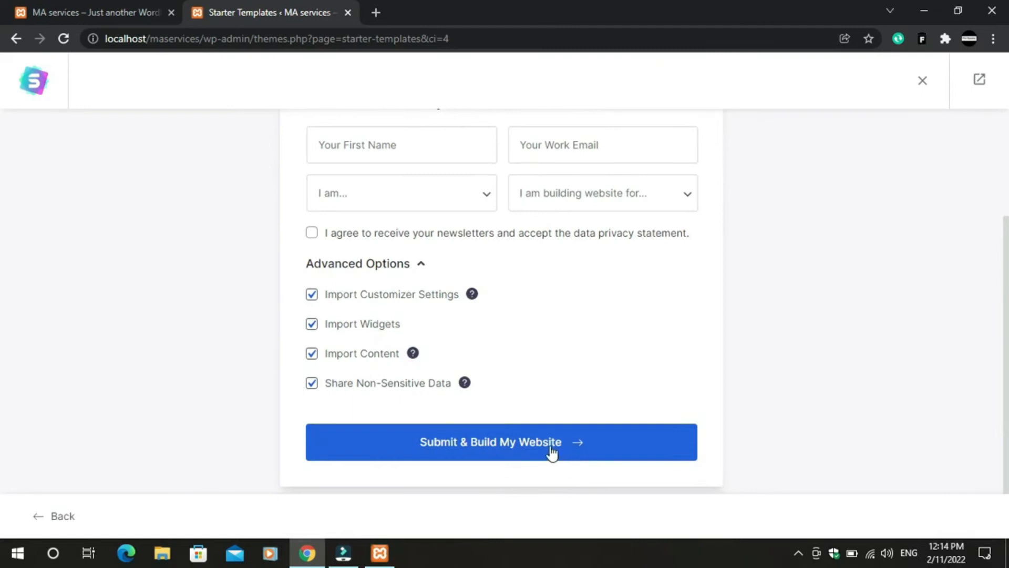
left_click(531, 448)
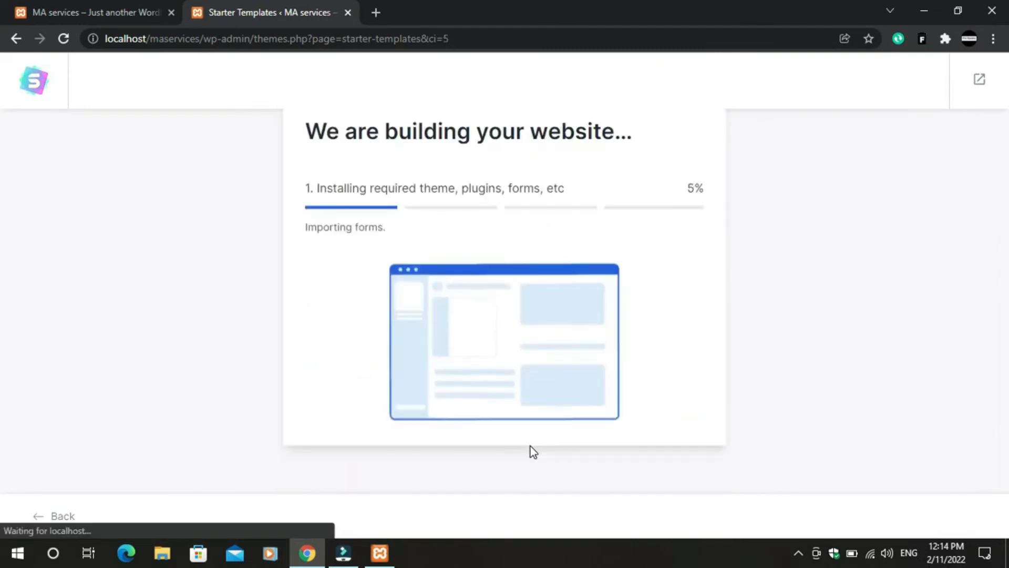
left_click(16, 38)
left_click(421, 289)
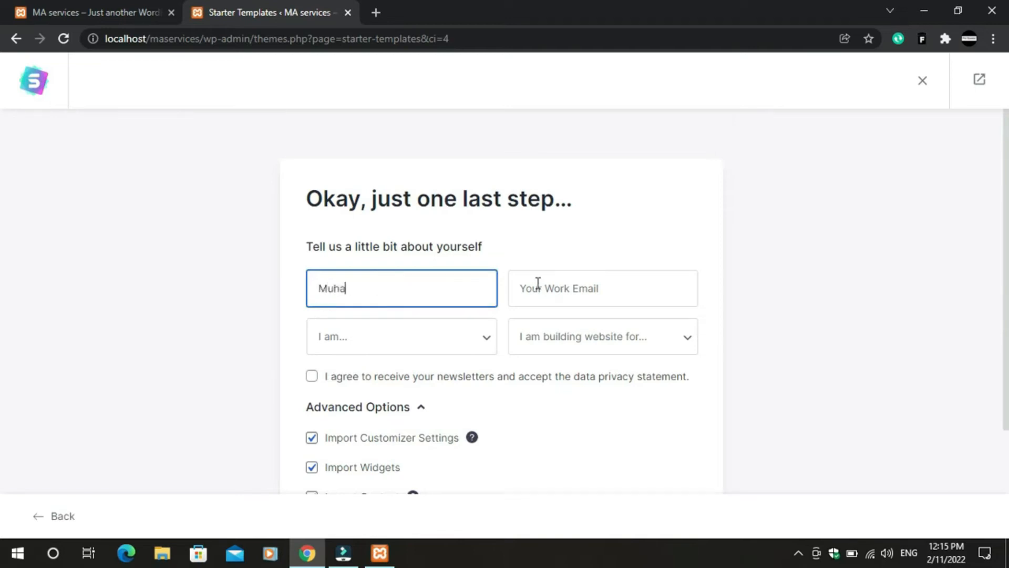
- Fill in the saved work email, experience level Beginner, and site for Myself/My Company
left_click(543, 283)
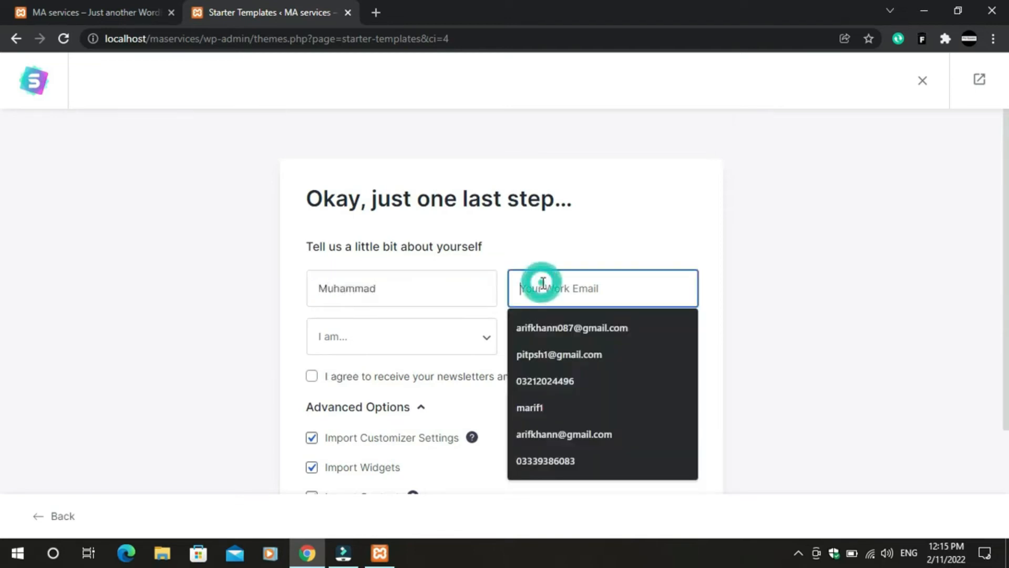
left_click(565, 327)
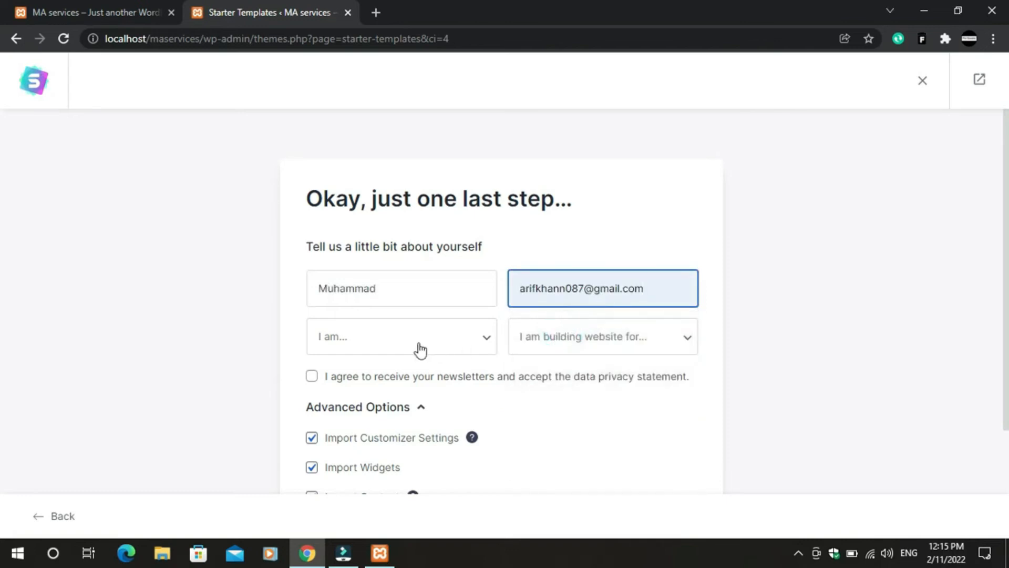
left_click(442, 347)
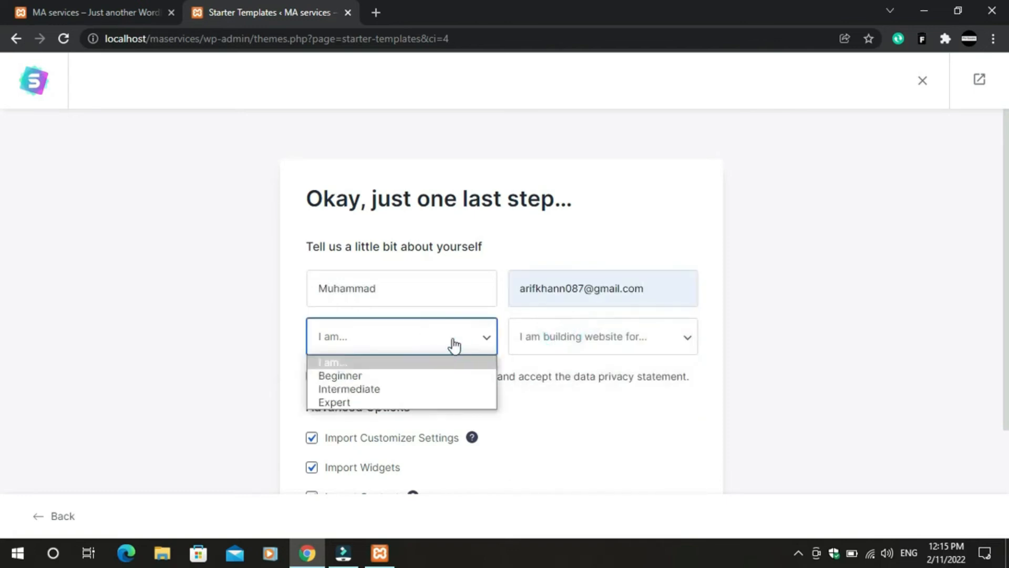
left_click(424, 377)
left_click(582, 343)
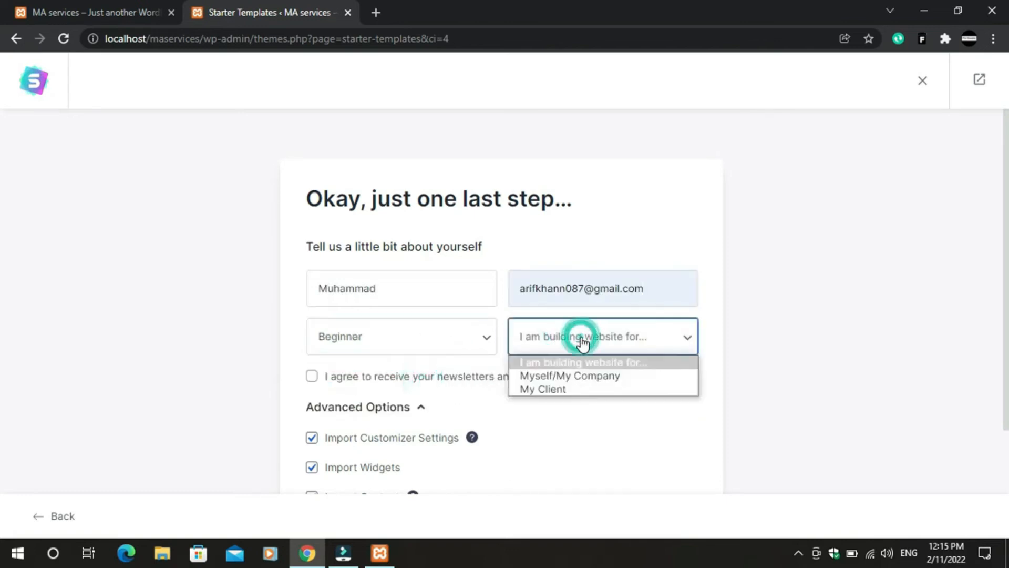
left_click(576, 377)
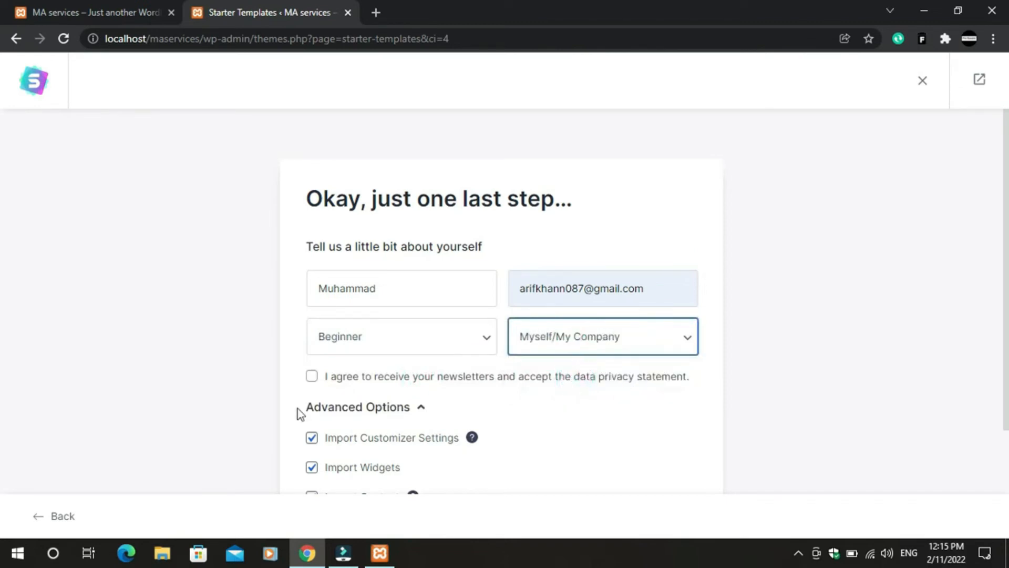
- Accept the newsletter and privacy terms and submit to build the Mountain site
left_click(311, 377)
scroll(458, 396, "down", 3)
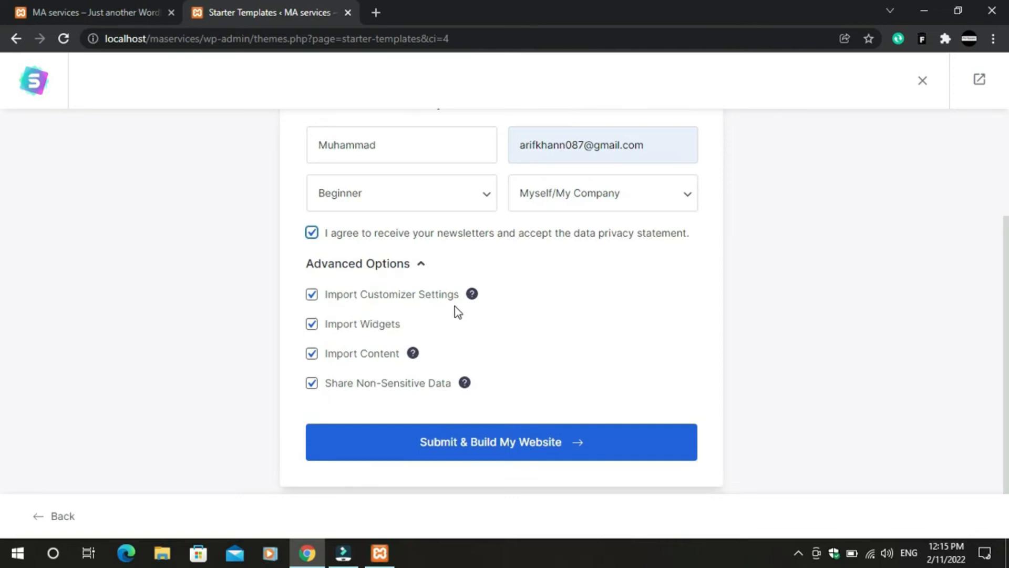
left_click(507, 448)
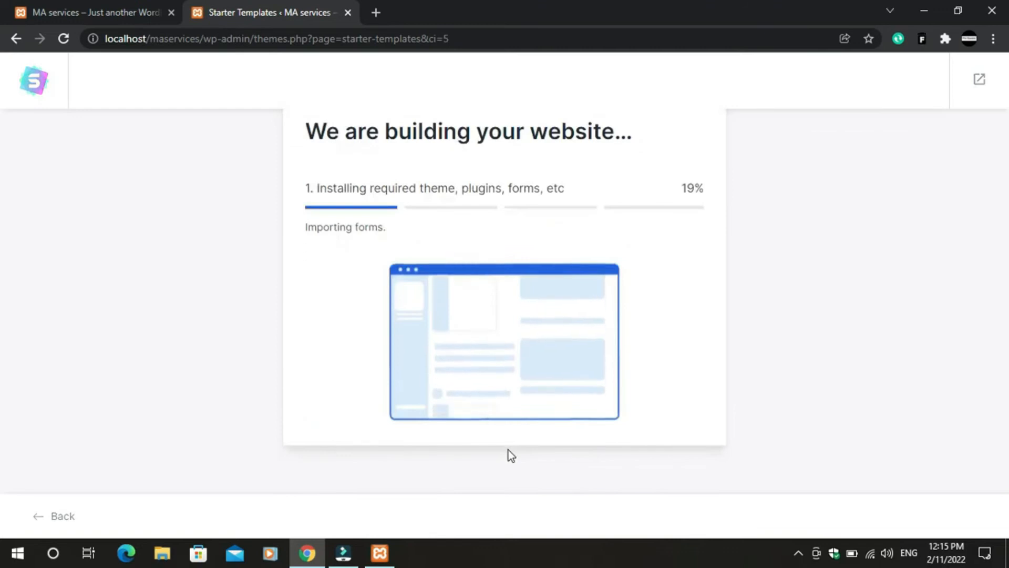
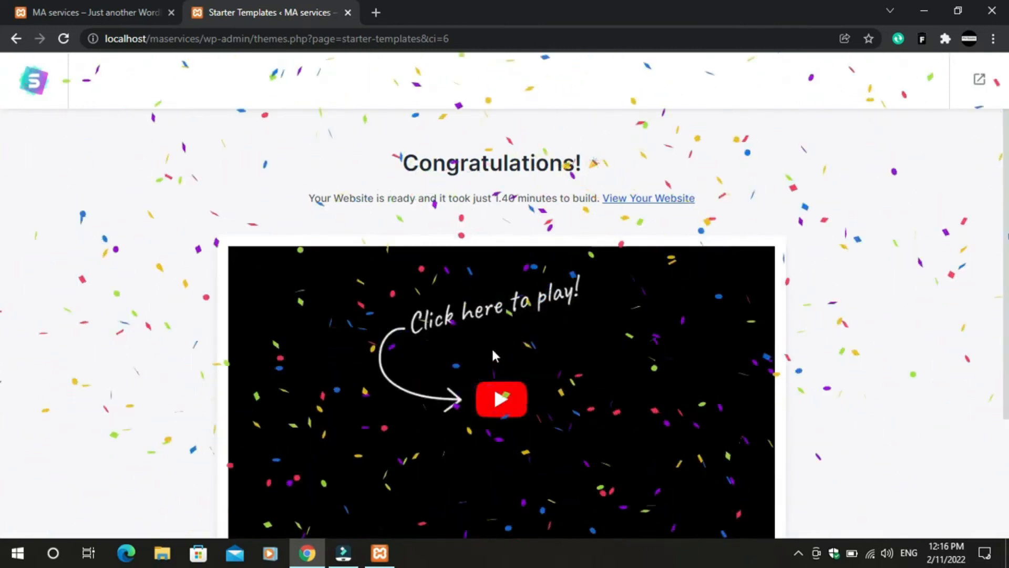
- Open the freshly built Mountain site in a new tab from the Congratulations page
scroll(463, 294, "down", 3)
scroll(484, 371, "up", 3)
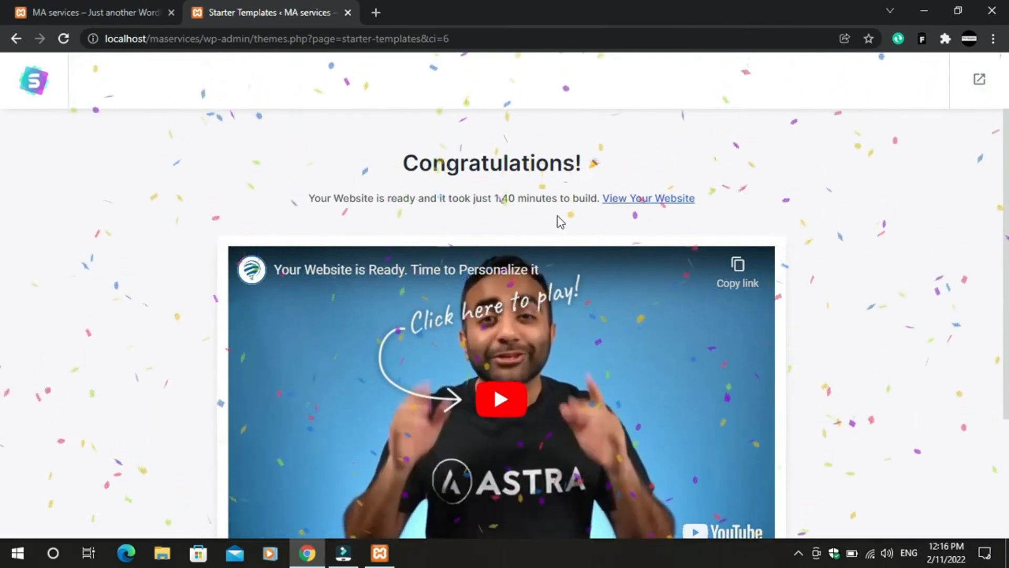
left_click(629, 209)
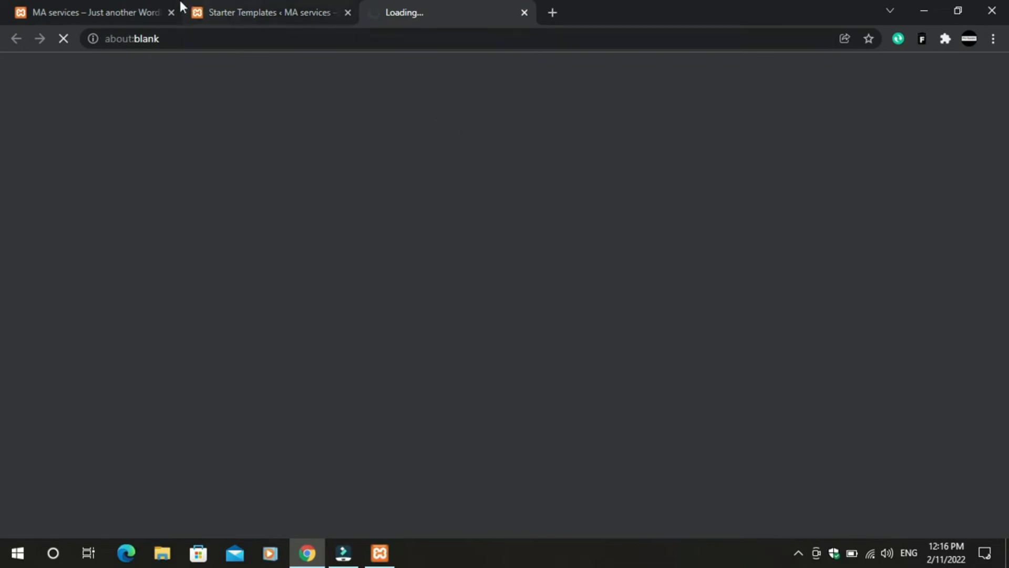
left_click(118, 7)
- Bring up the loaded MA services site and browse its Create Your Website, service and gallery sections
left_click(413, 7)
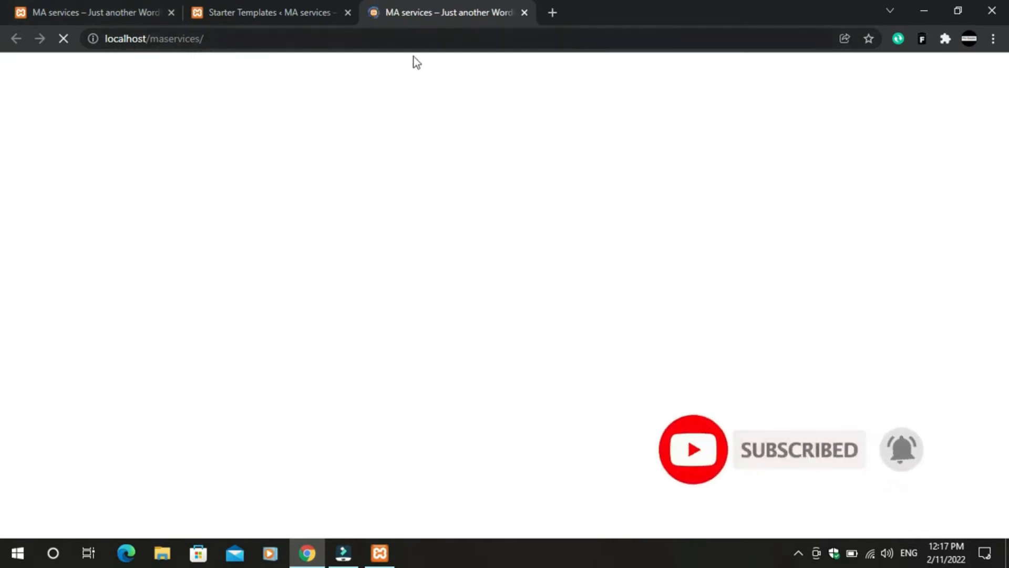
left_click(124, 17)
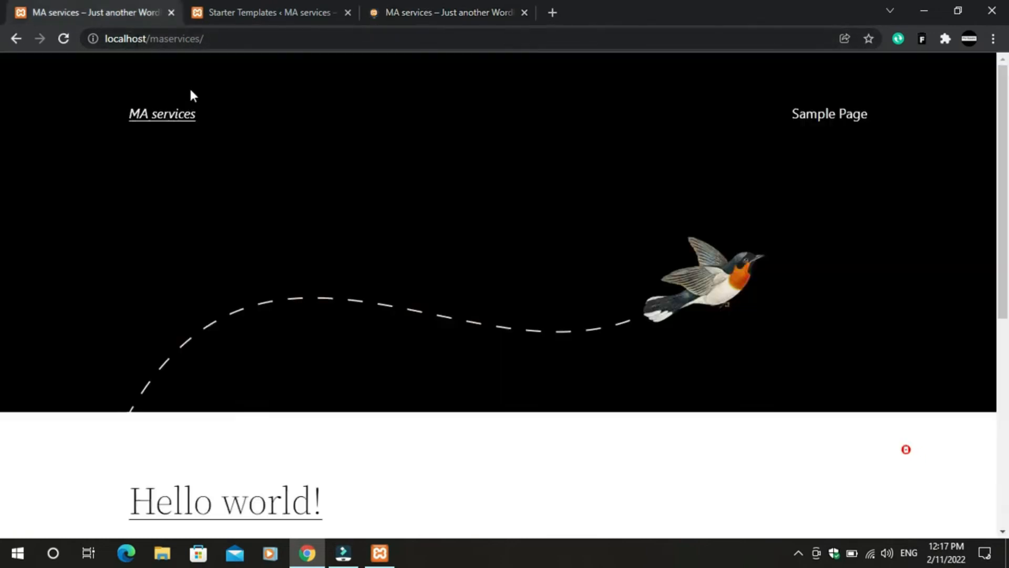
left_click(442, 5)
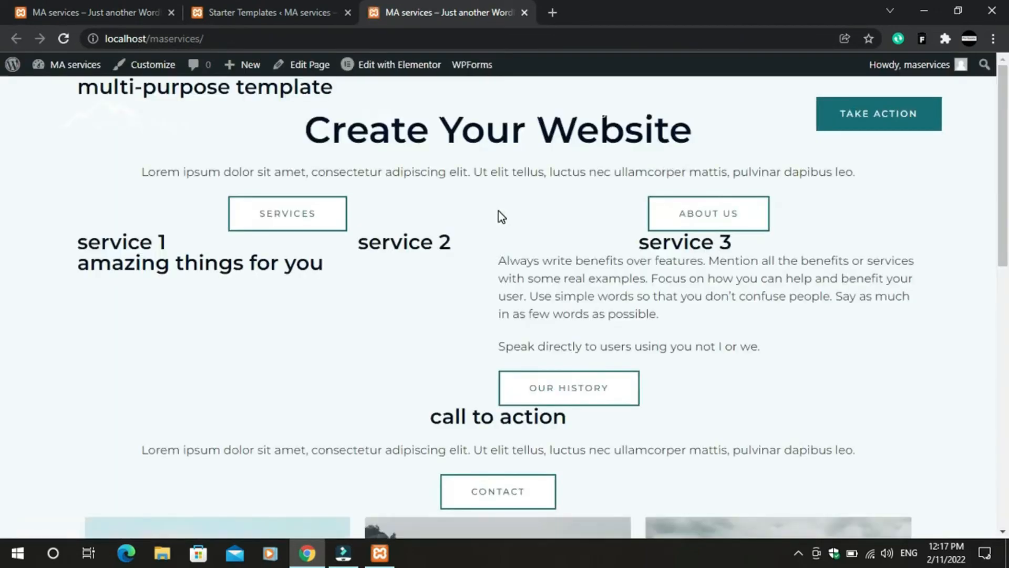
scroll(462, 295, "down", 13)
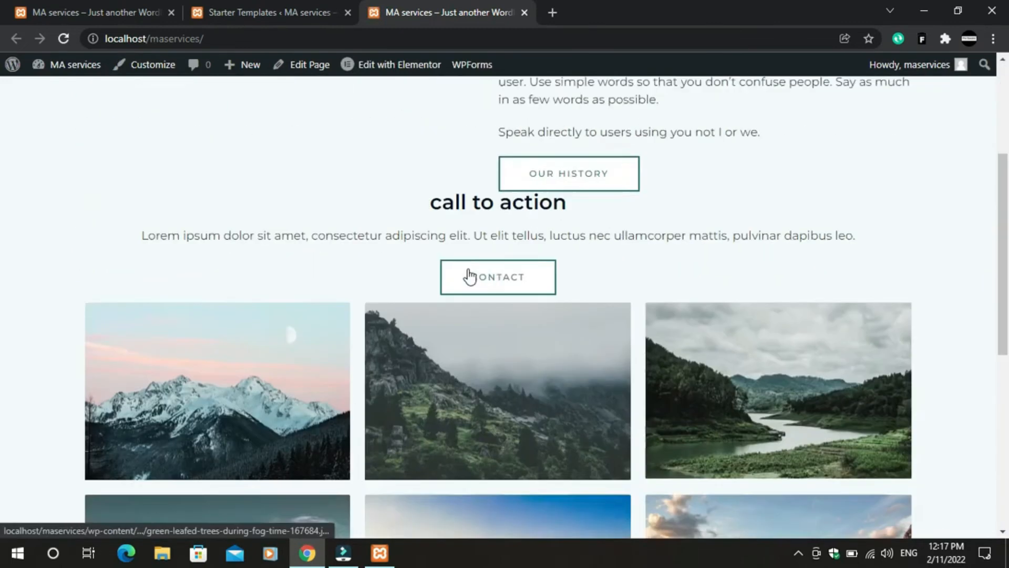
scroll(458, 283, "up", 13)
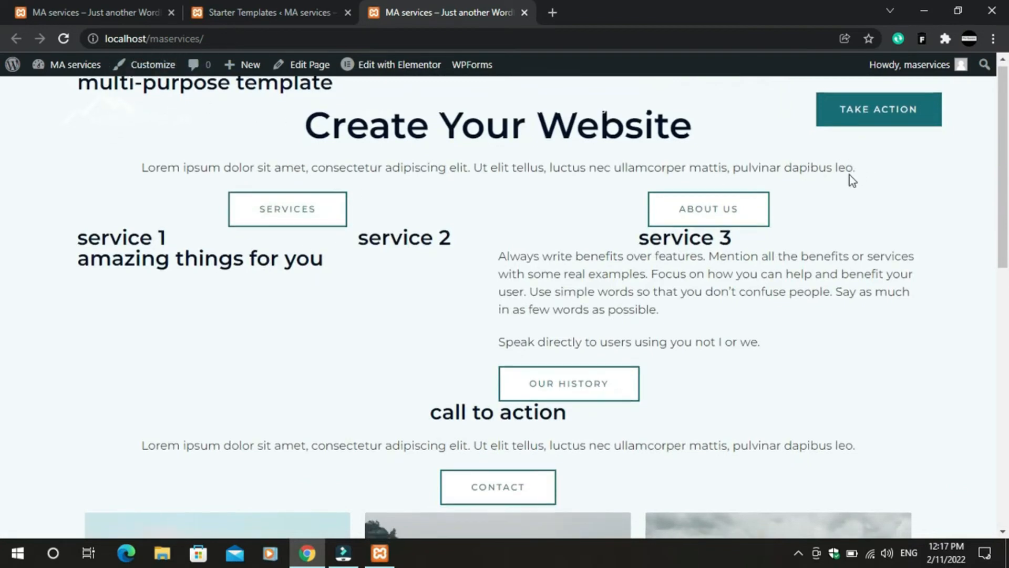
scroll(694, 242, "down", 10)
scroll(694, 245, "up", 8)
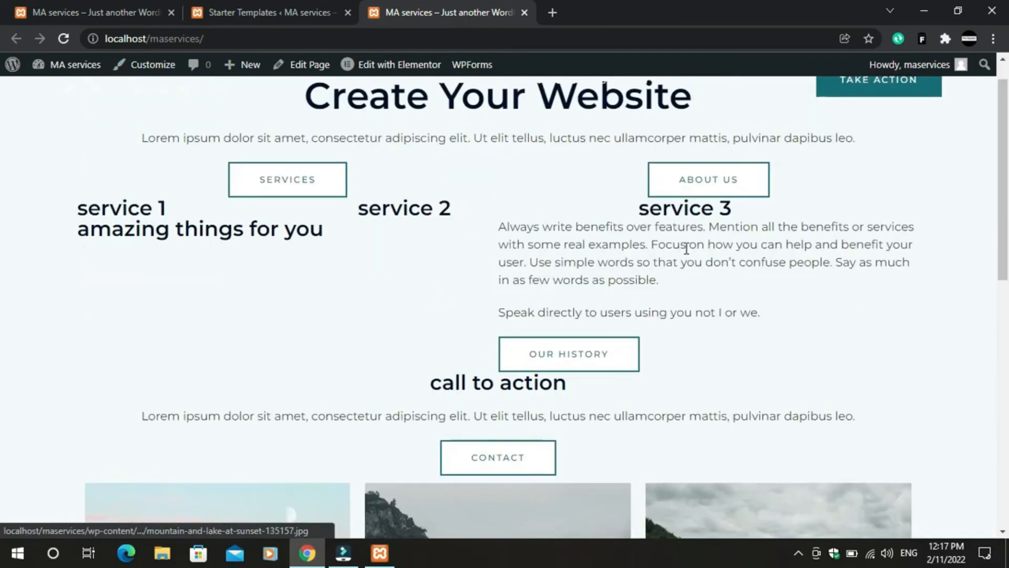
scroll(651, 263, "down", 3)
scroll(608, 225, "up", 4)
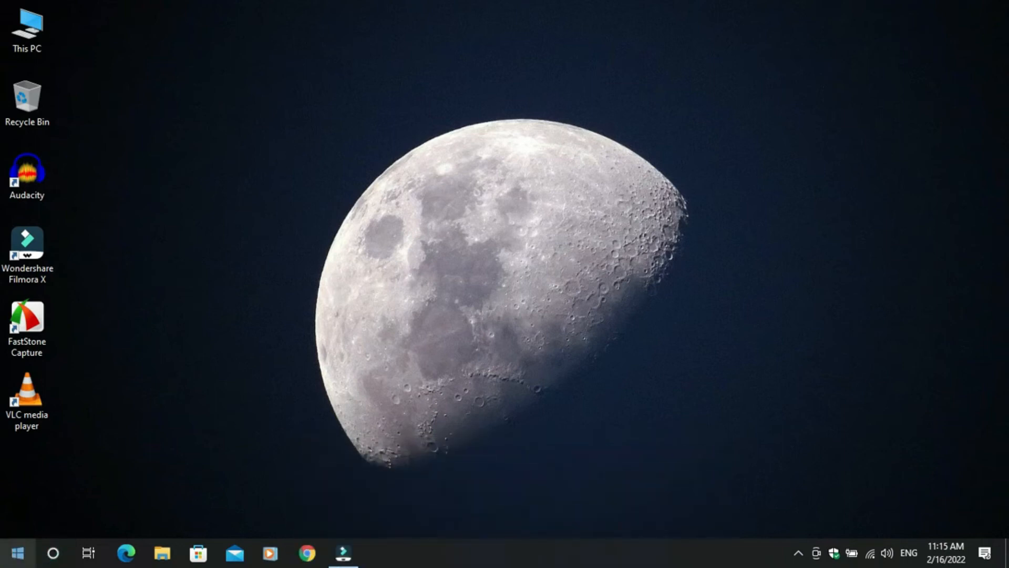
- Restart Apache and MySQL in XAMPP Control Panel, then minimise it and close Cortana
left_click(18, 553)
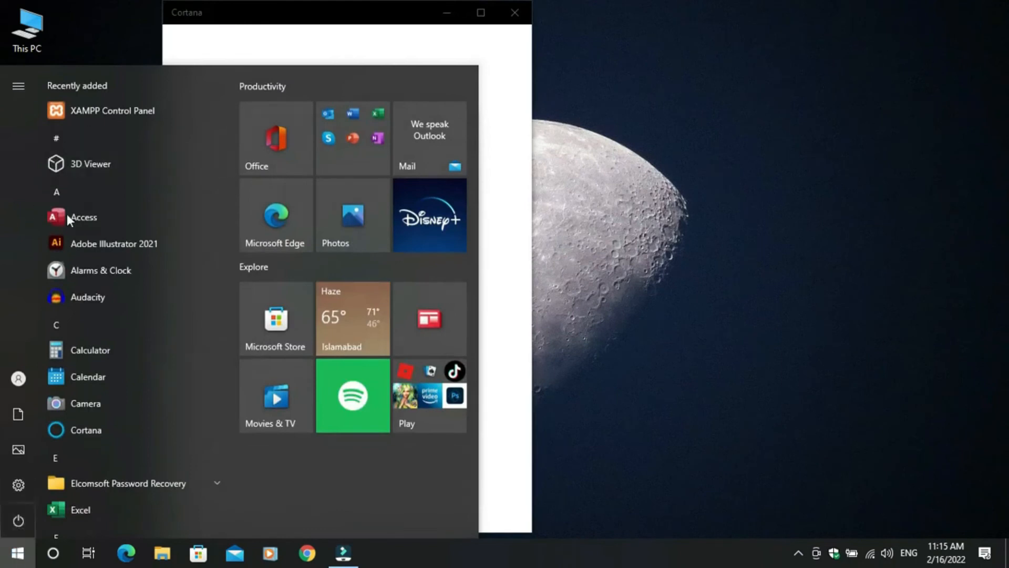
left_click(96, 111)
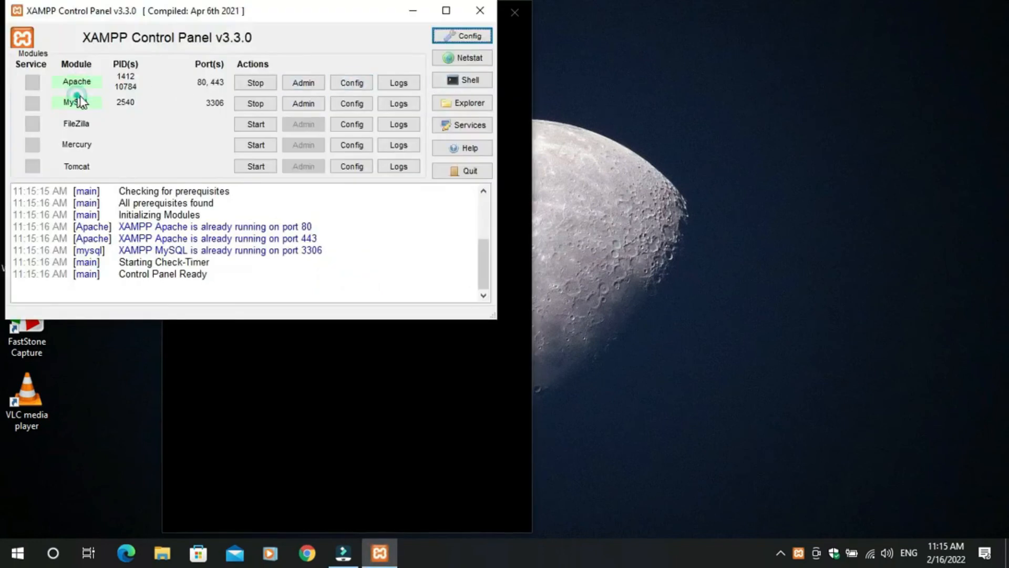
left_click(255, 82)
left_click(256, 105)
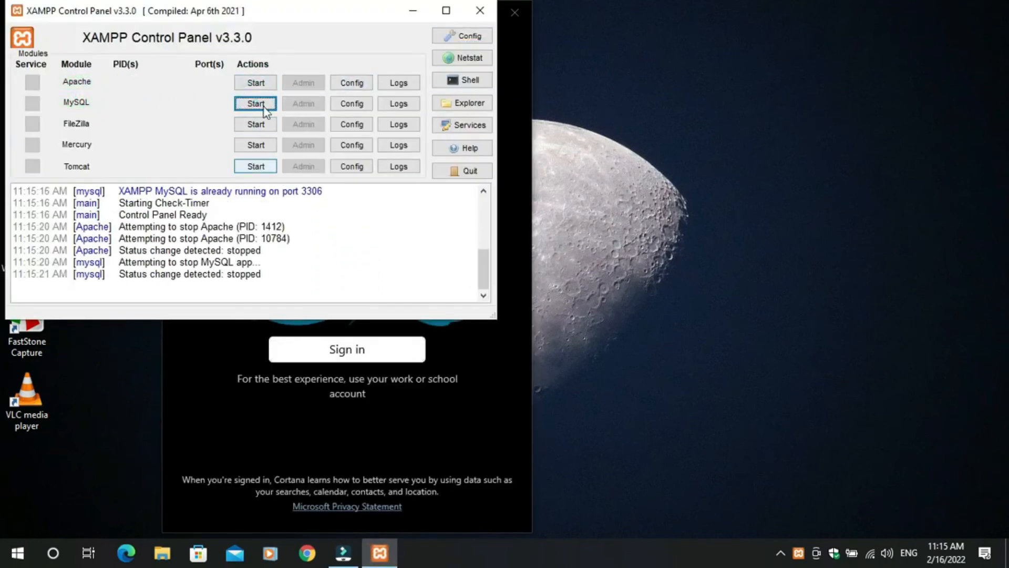
left_click(265, 81)
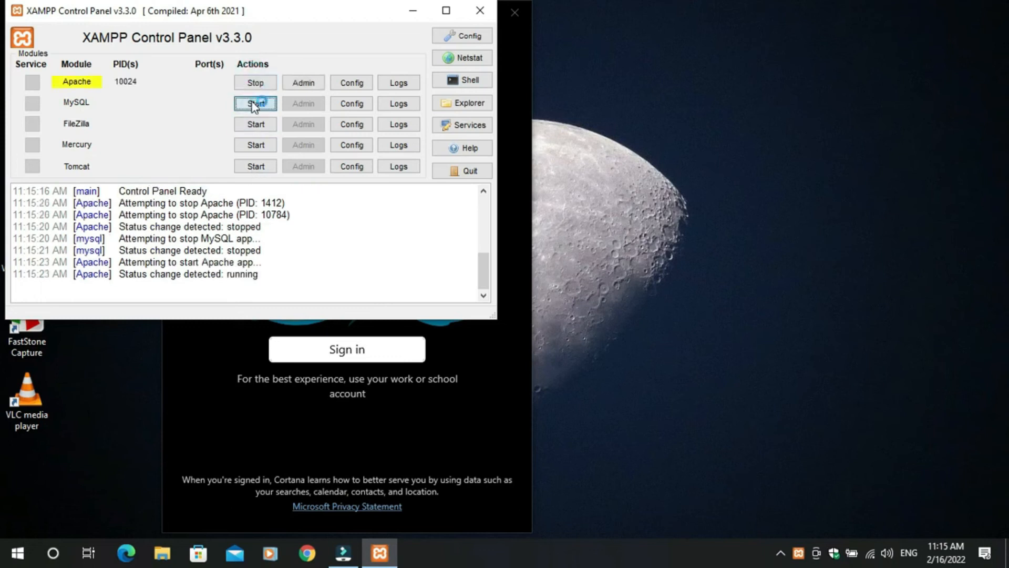
left_click(257, 103)
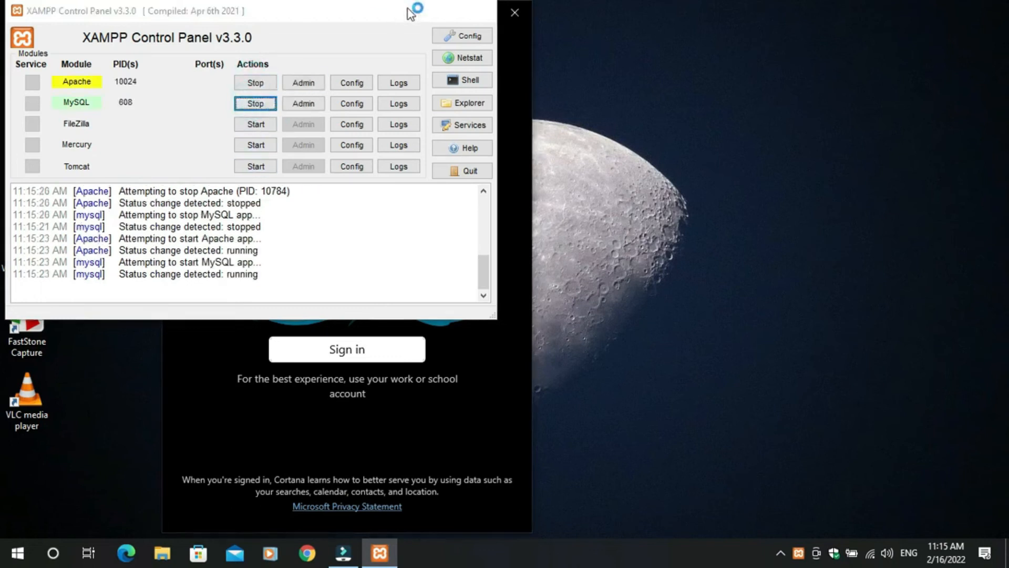
left_click(409, 10)
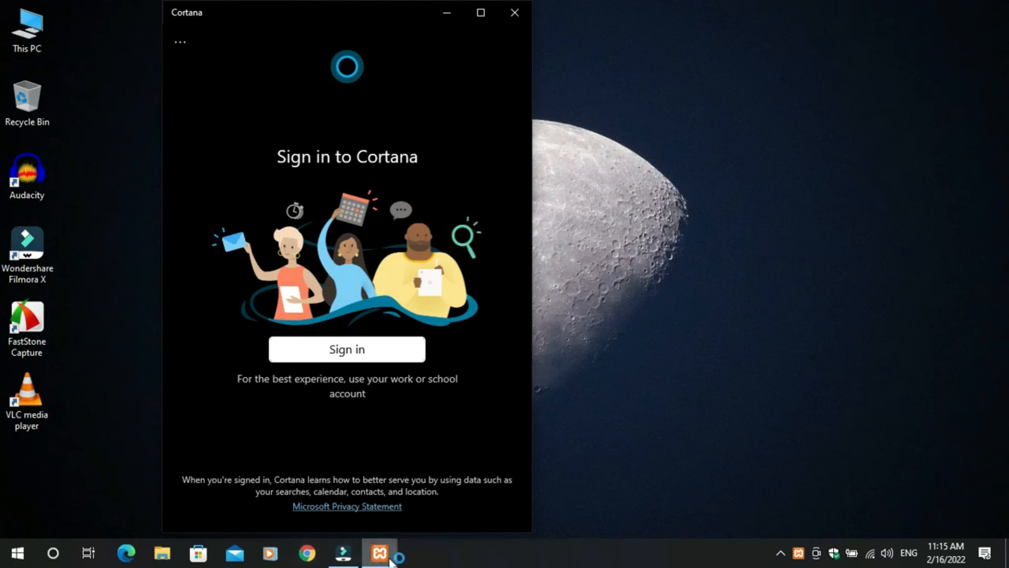
left_click(515, 19)
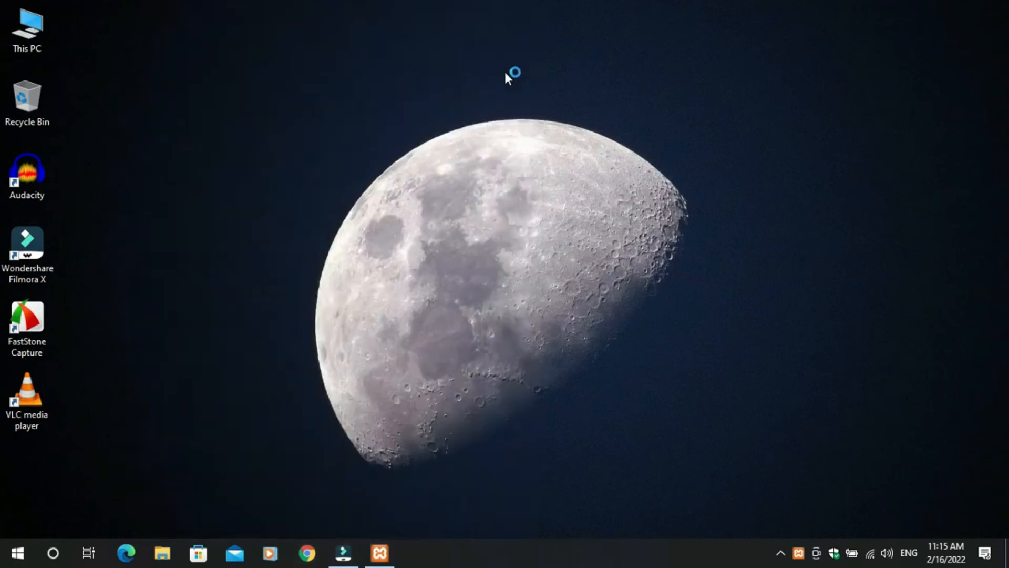
- Open Chrome and load the site at localhost/maservices
left_click(301, 556)
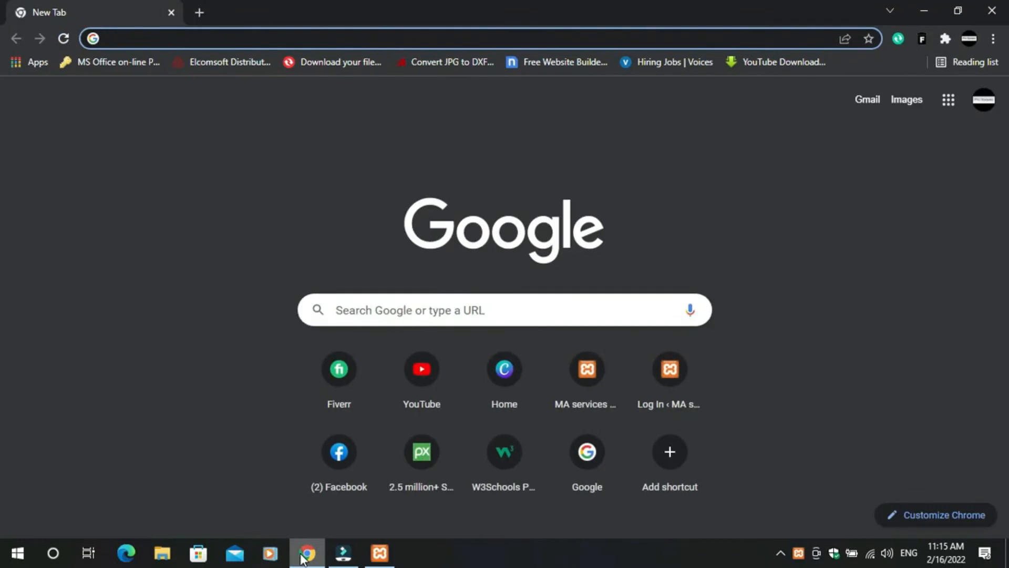
type("localhost/mas")
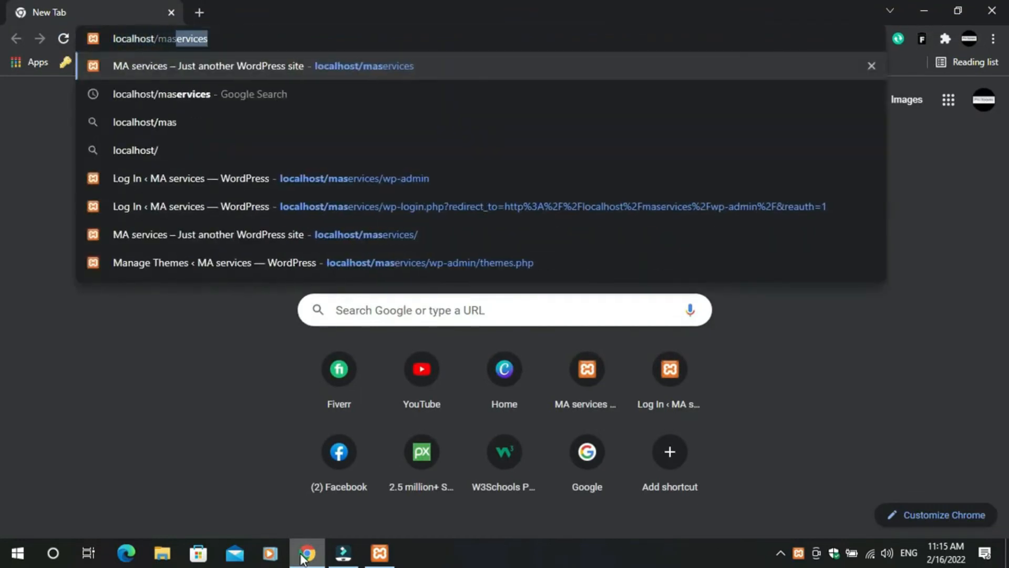
type("ervices")
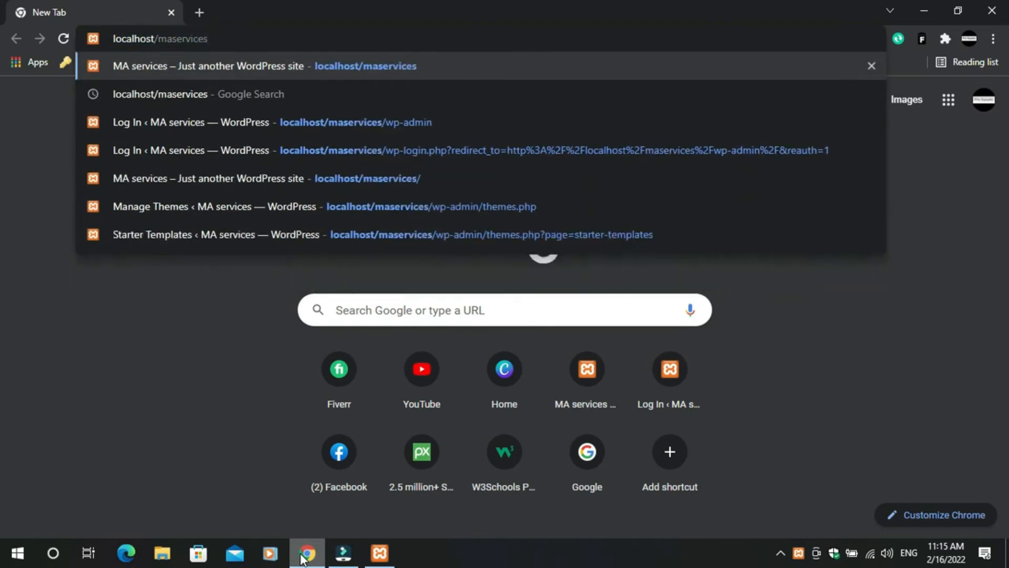
key("Return")
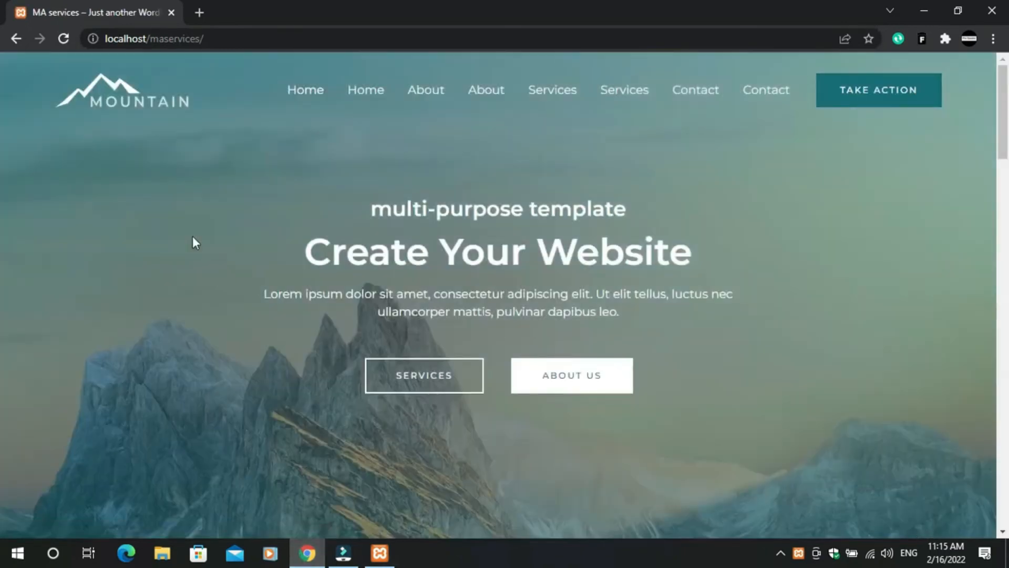
- Go to localhost/maservices/wp-admin in a second tab to reach the admin login page
left_click(199, 13)
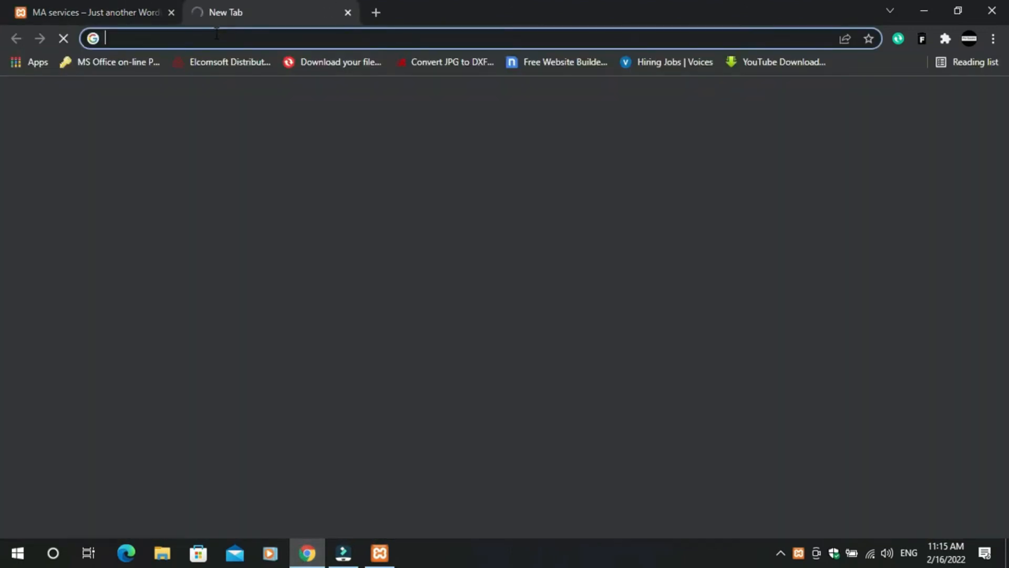
type("local")
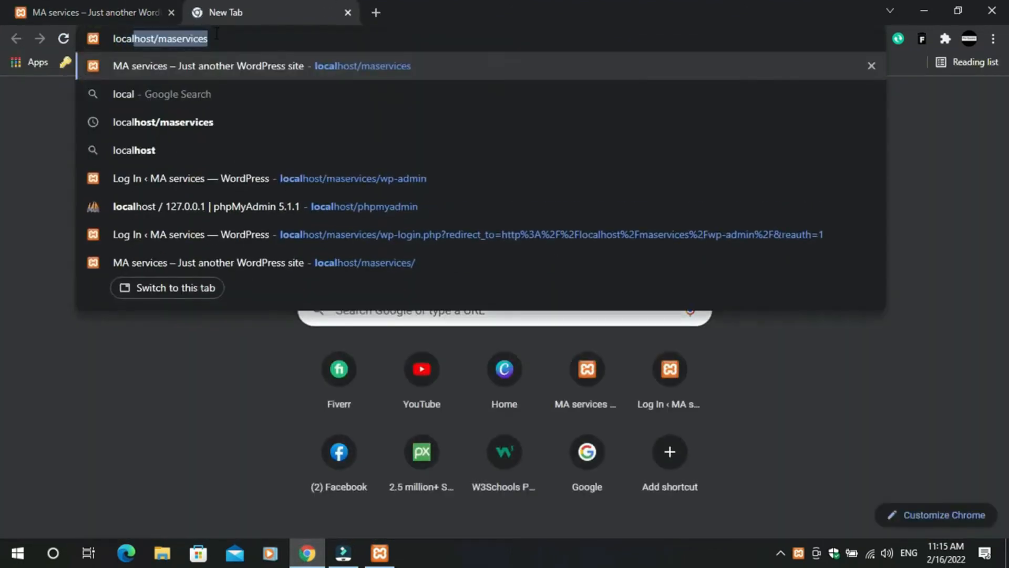
key("Right")
type("/")
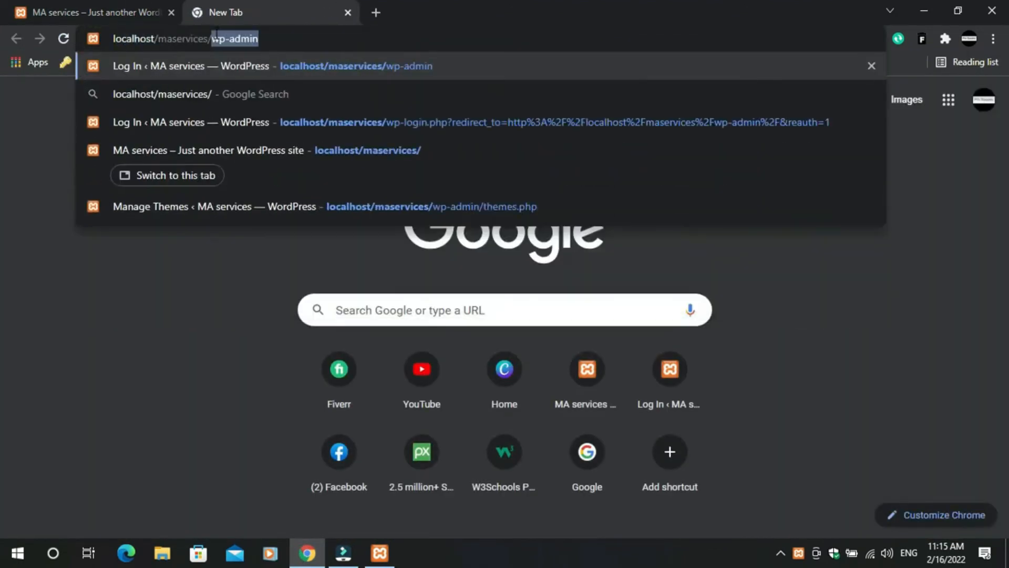
key("Return")
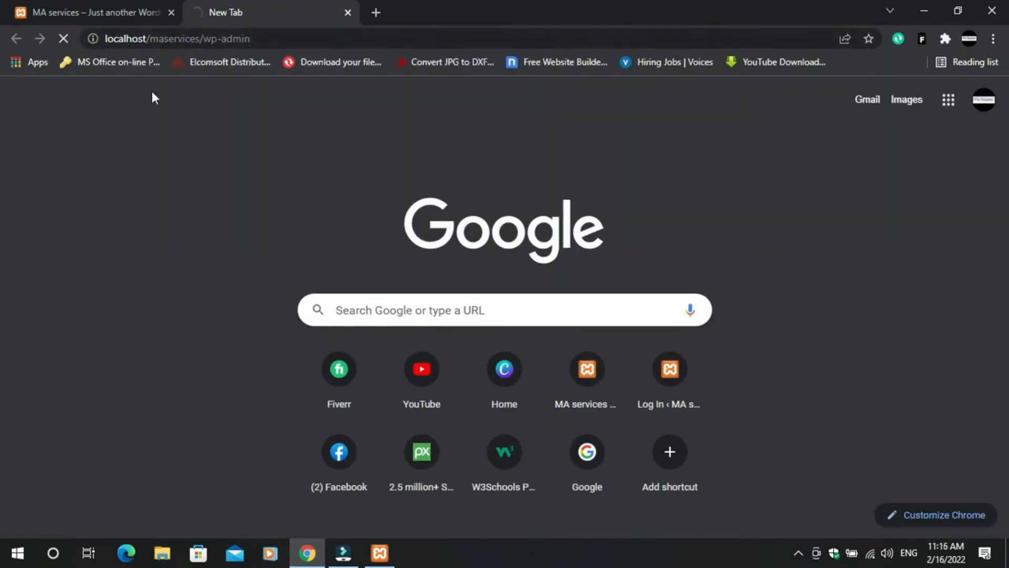
left_click(119, 8)
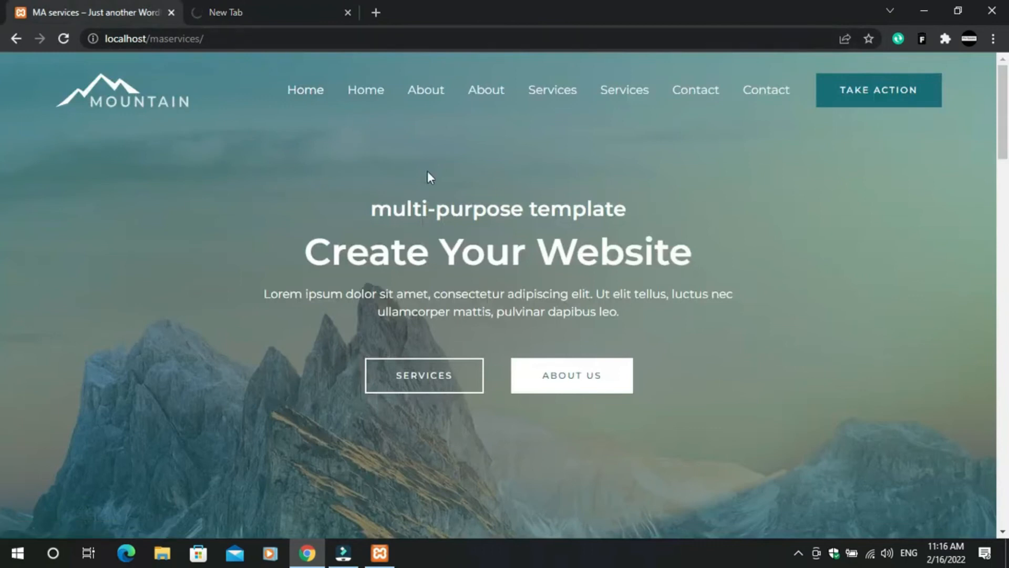
scroll(415, 336, "down", 8)
scroll(329, 267, "up", 8)
left_click(228, 7)
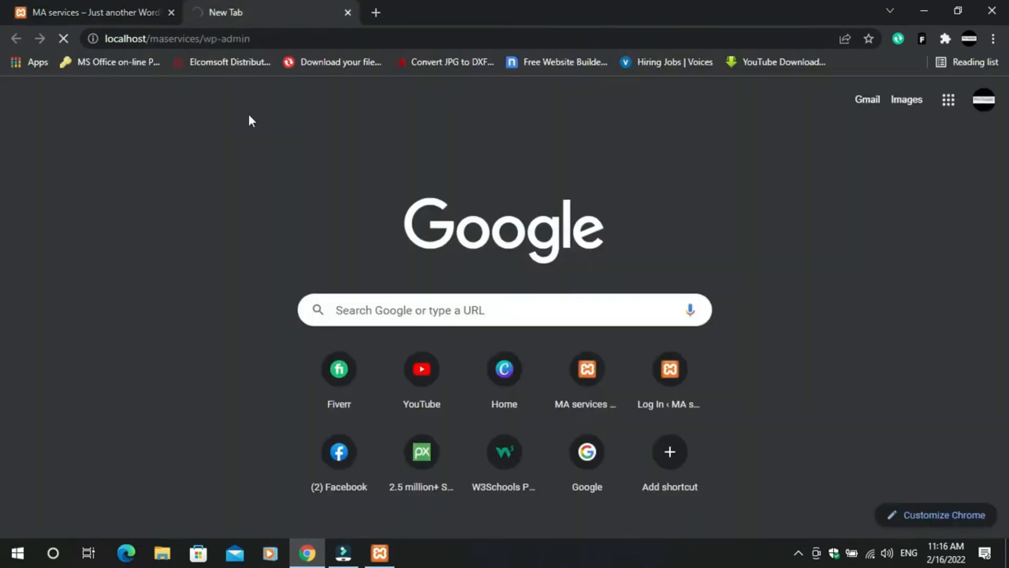
left_click(258, 40)
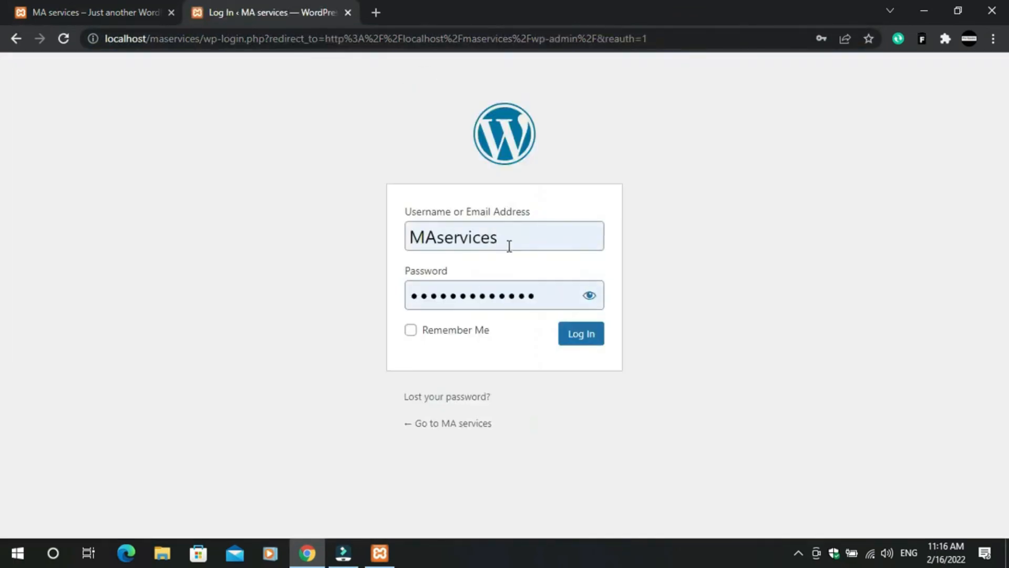
- Log in to the Dashboard, then reload the site tab at localhost/maservices
left_click(576, 335)
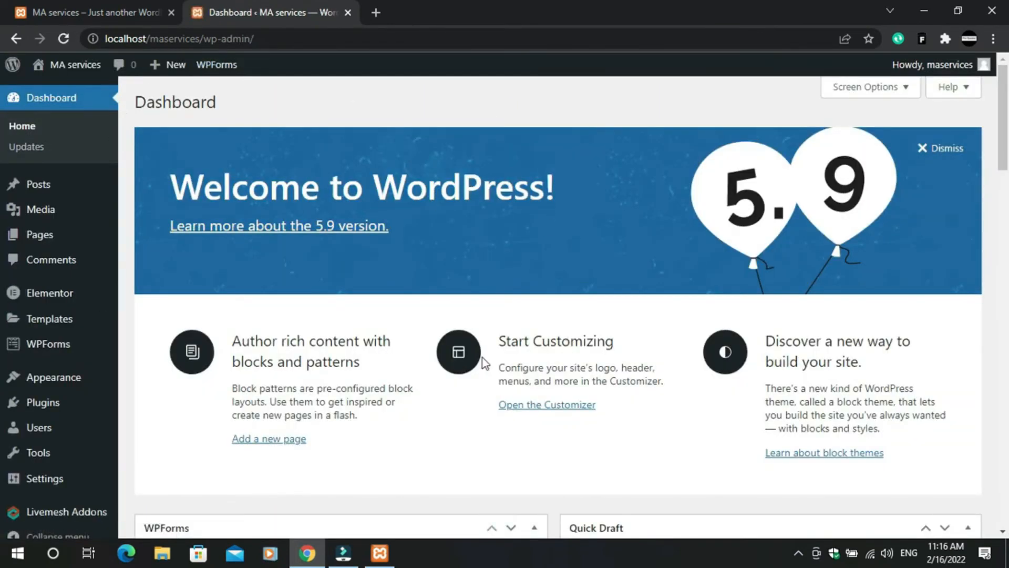
left_click(84, 11)
left_click(213, 39)
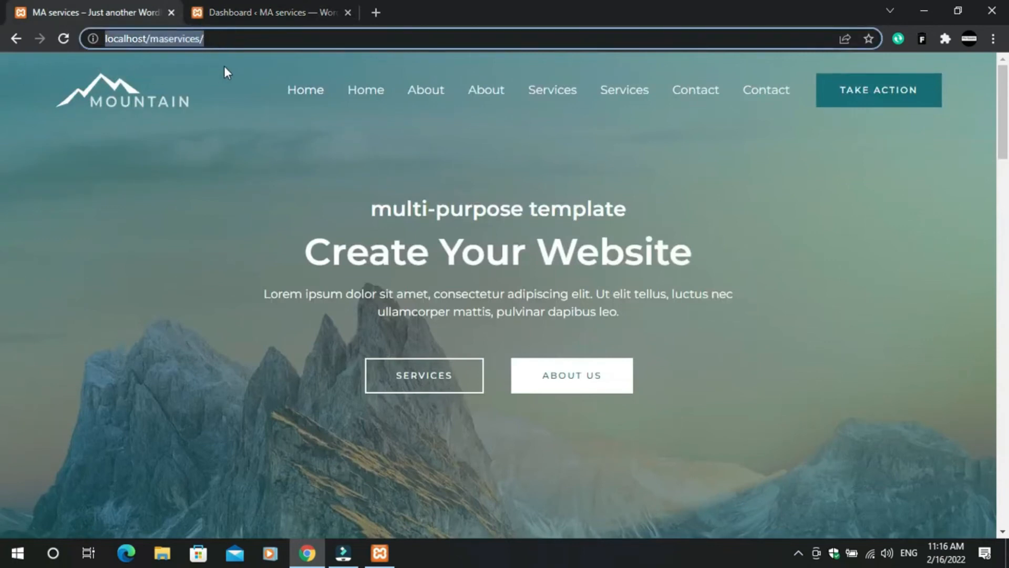
left_click_drag(226, 39, 156, 40)
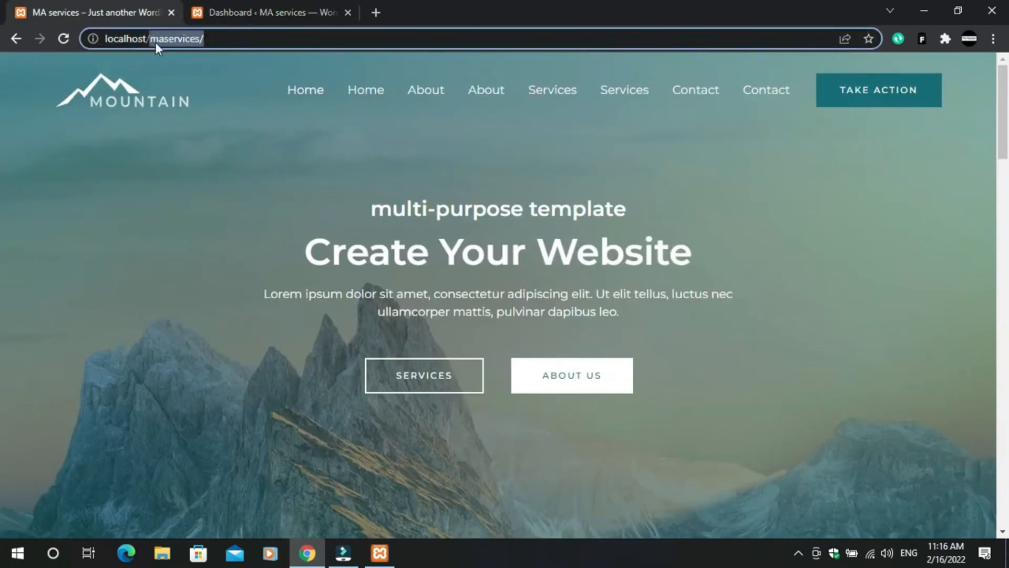
key("BackSpace")
key("BackSpace")
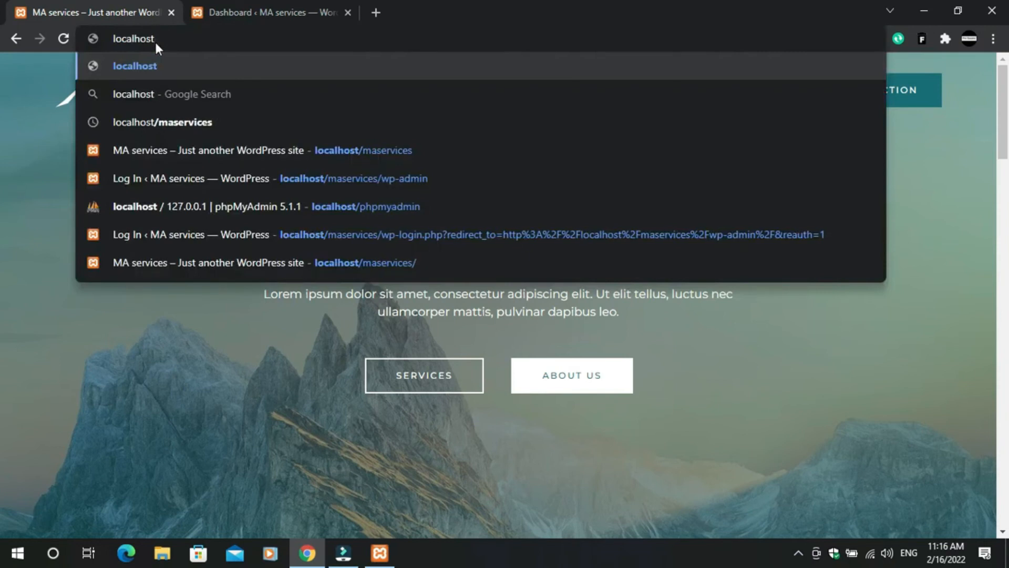
type("/maservicces")
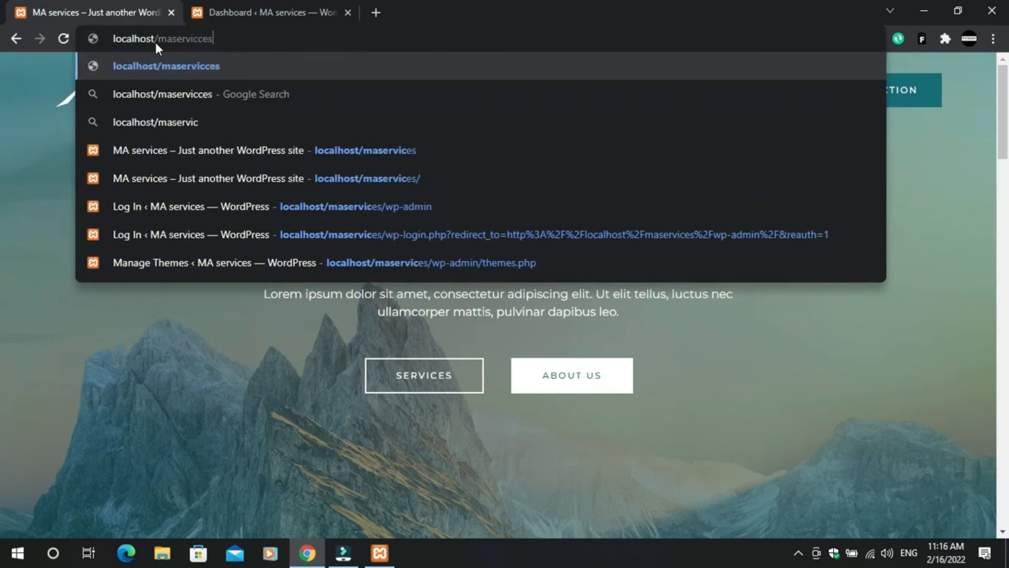
key("BackSpace")
key("BackSpace")
key("BackSpace")
type("es")
key("Return")
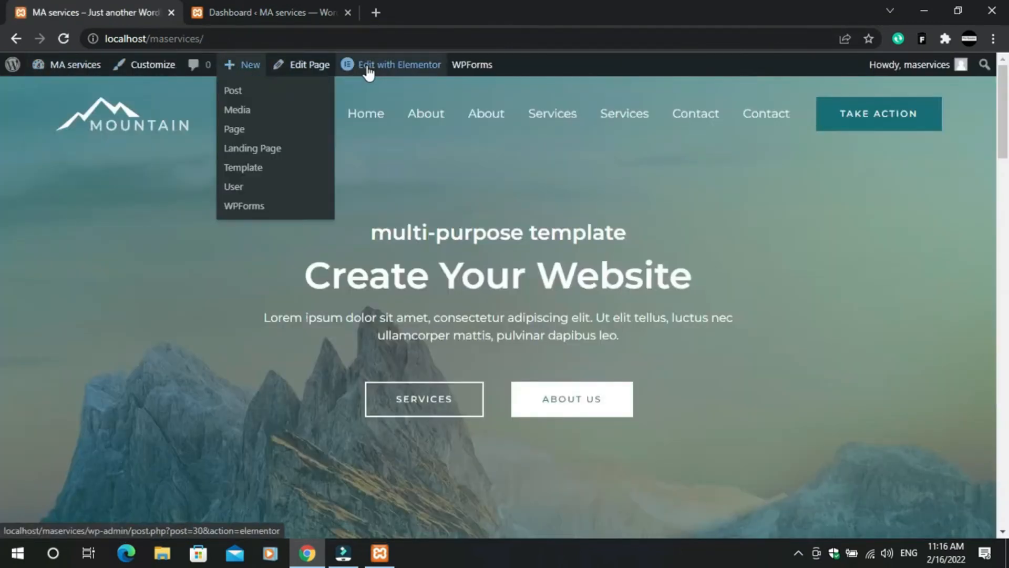
- Scroll through the reloaded homepage in its logged-in admin view
mouse_move(368, 66)
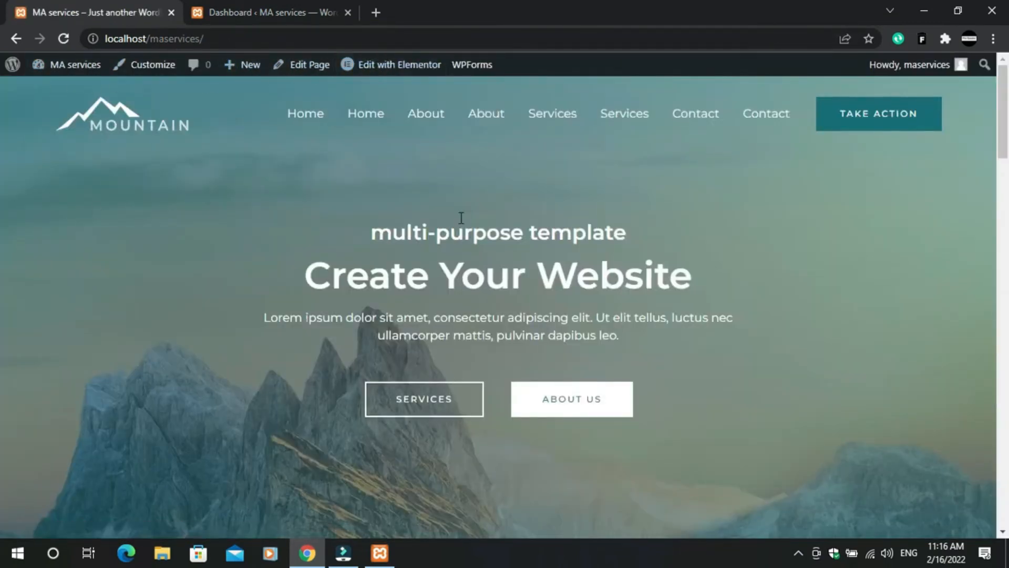
scroll(492, 339, "down", 10)
scroll(520, 283, "up", 10)
scroll(545, 282, "down", 10)
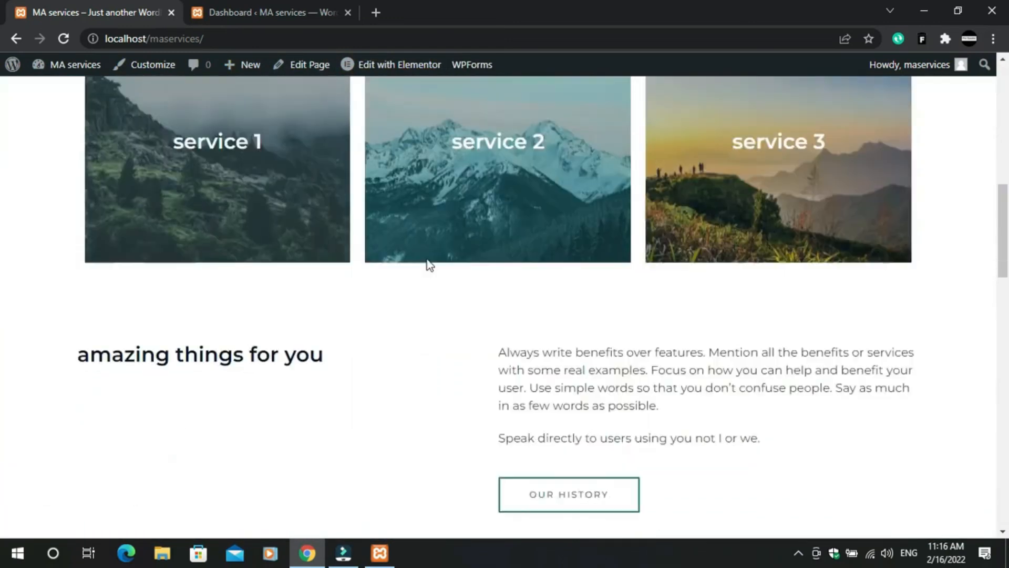
scroll(528, 204, "up", 20)
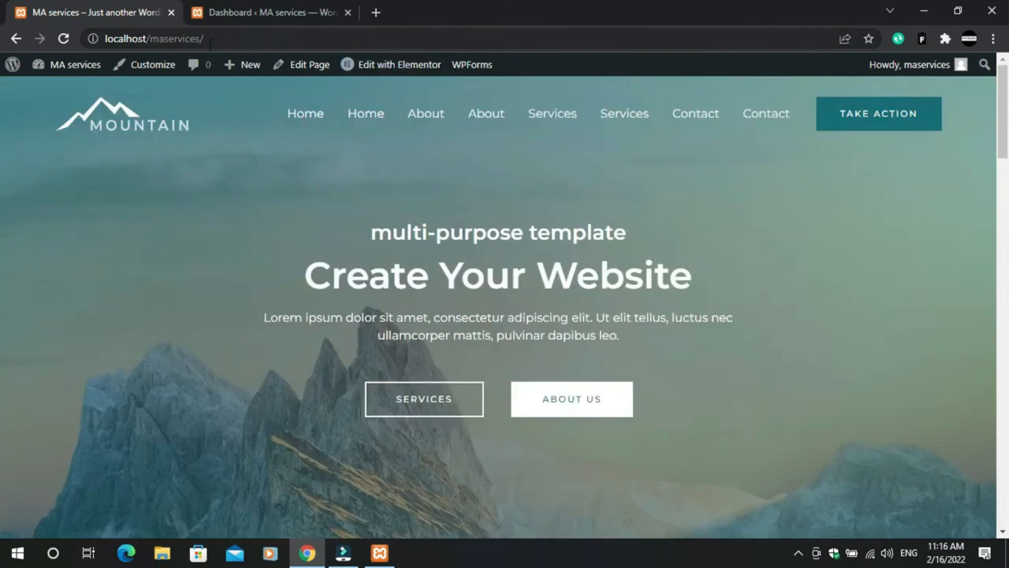
- Open the homepage in the Elementor editor
left_click(386, 67)
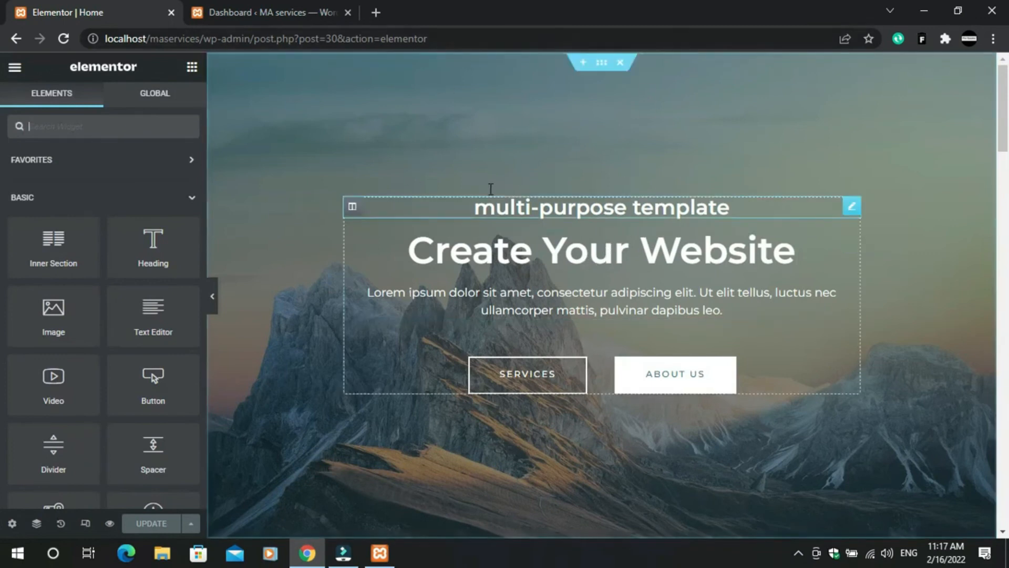
scroll(731, 198, "down", 4)
scroll(584, 357, "up", 4)
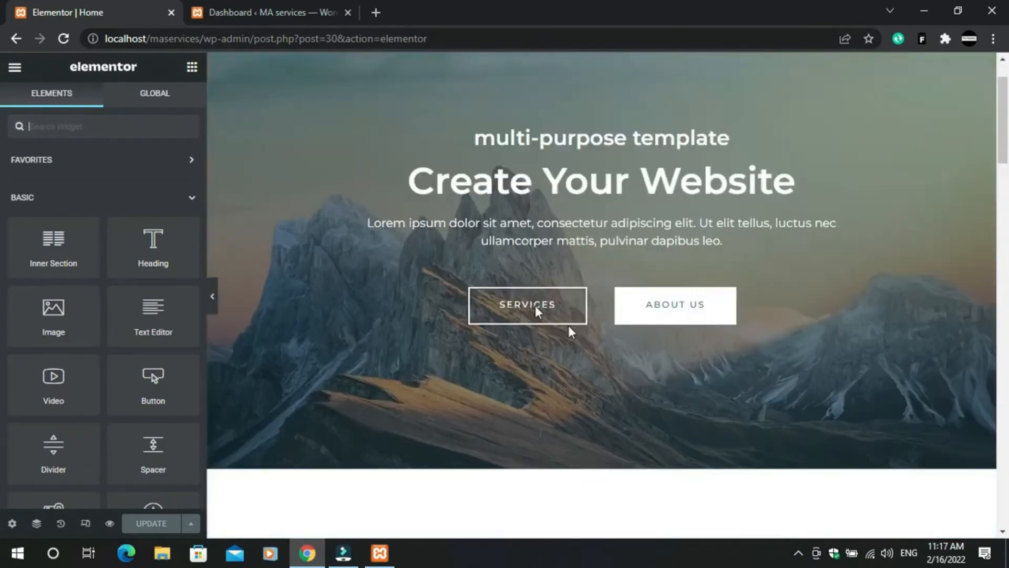
left_click_drag(1005, 140, 1004, 360)
mouse_move(1007, 41)
left_mouse_down()
mouse_move(1007, 22)
mouse_move(1008, 552)
mouse_move(1007, 56)
left_mouse_up()
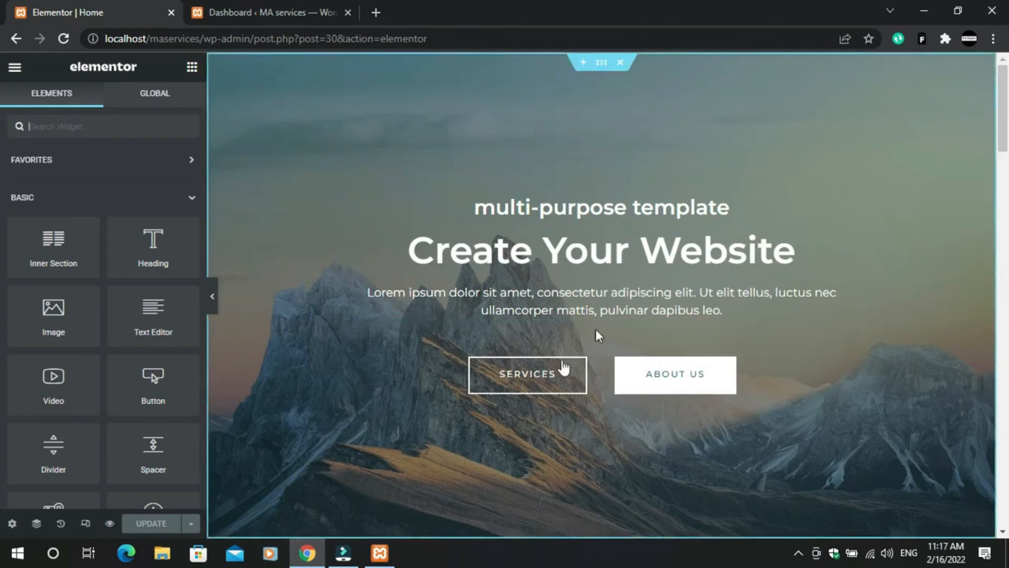
left_click(908, 400)
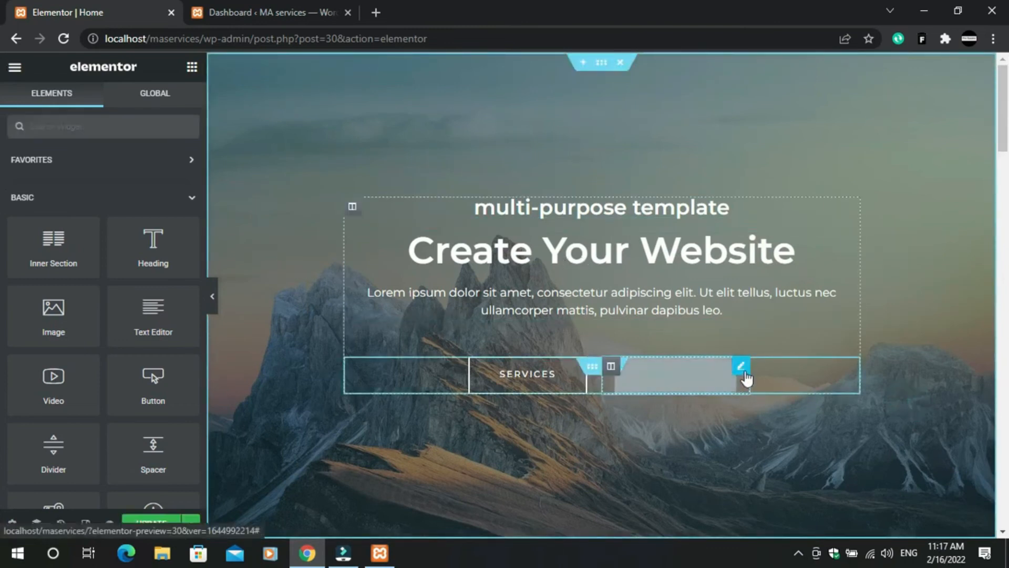
- Delete the hero column holding the SERVICES and ABOUT US buttons
left_click(743, 368)
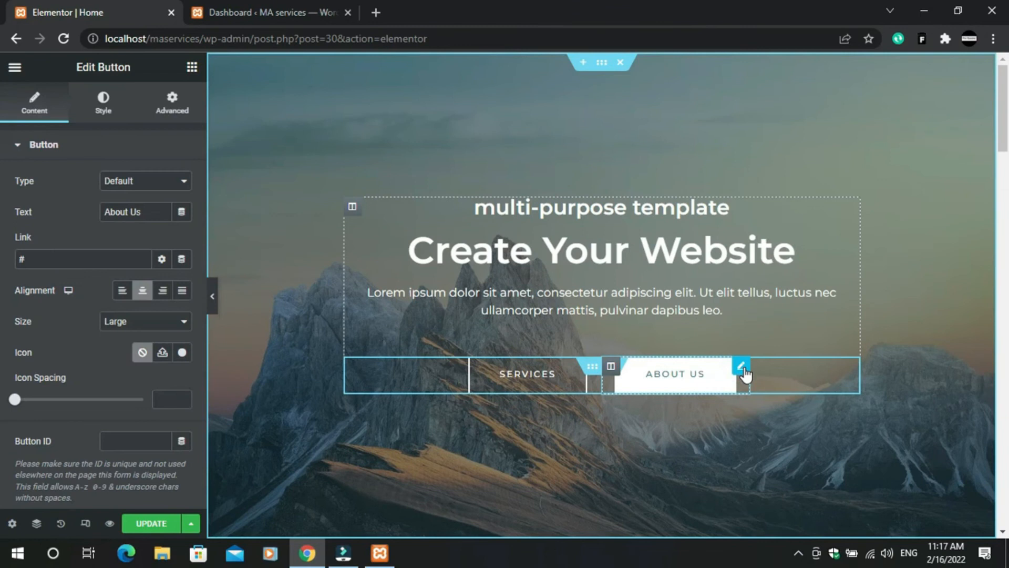
scroll(85, 330, "down", 2)
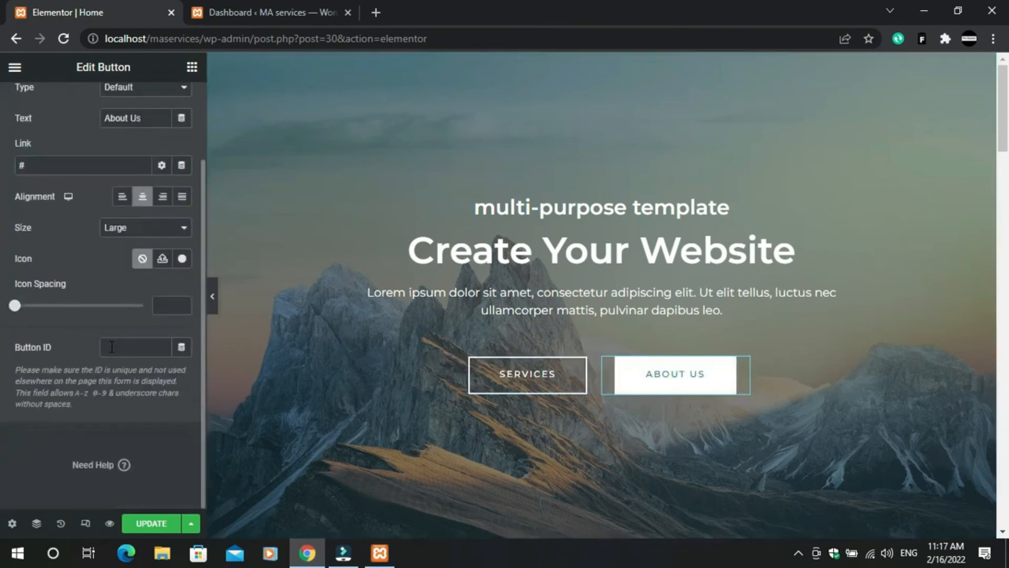
scroll(125, 370, "up", 2)
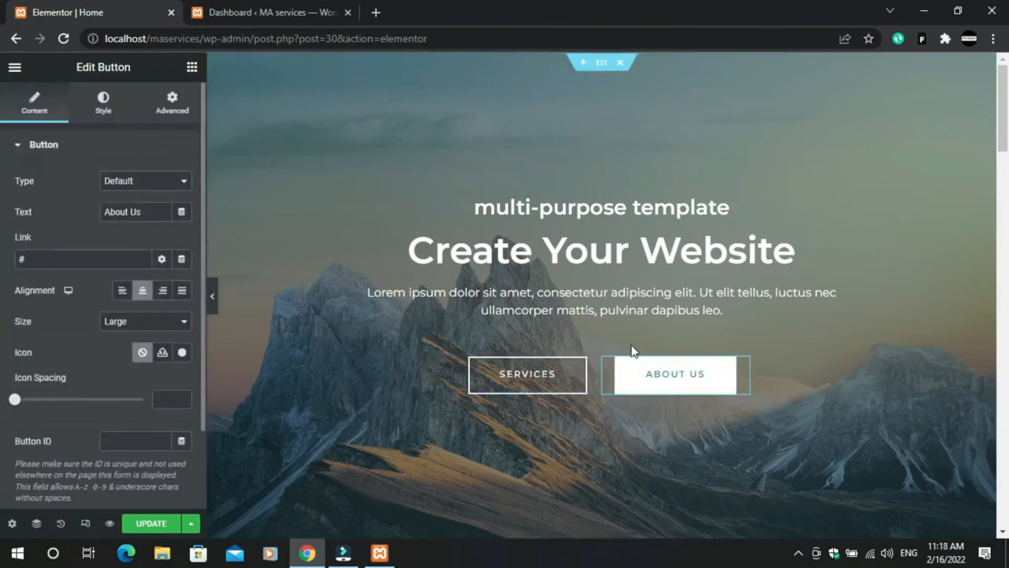
left_click(891, 406)
left_click(529, 424)
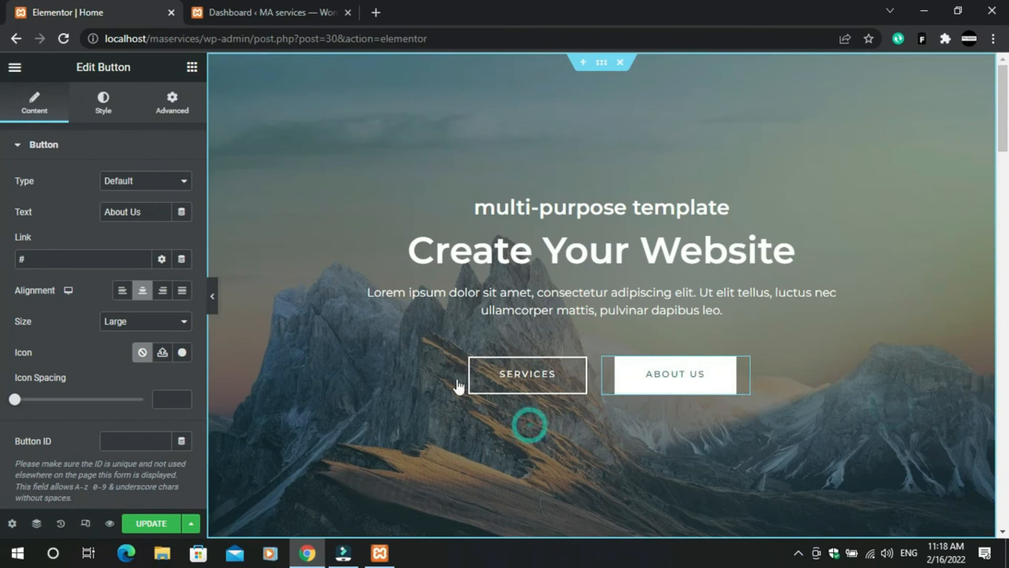
left_click_drag(547, 354, 640, 373)
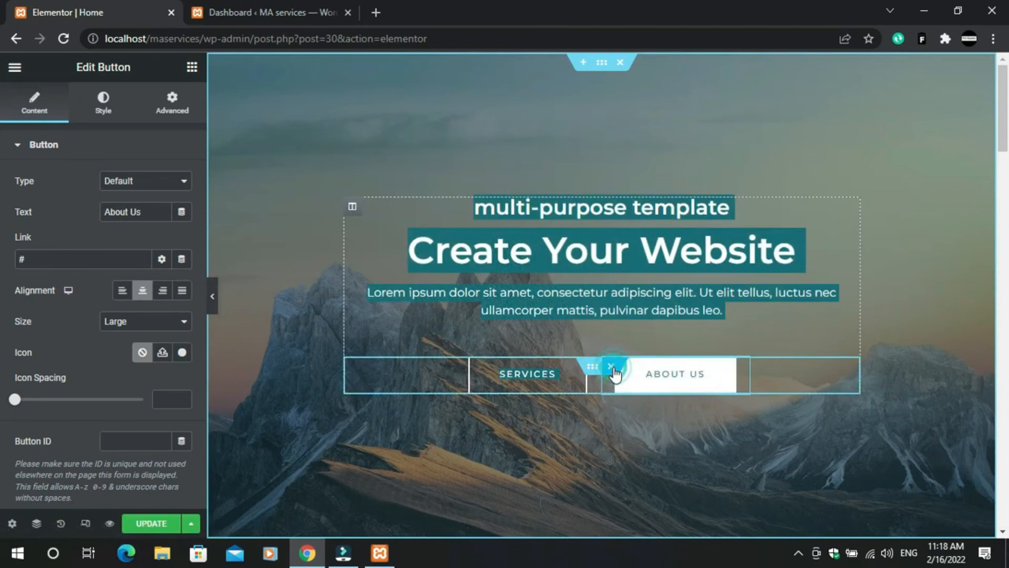
left_click(611, 367)
left_click(609, 390)
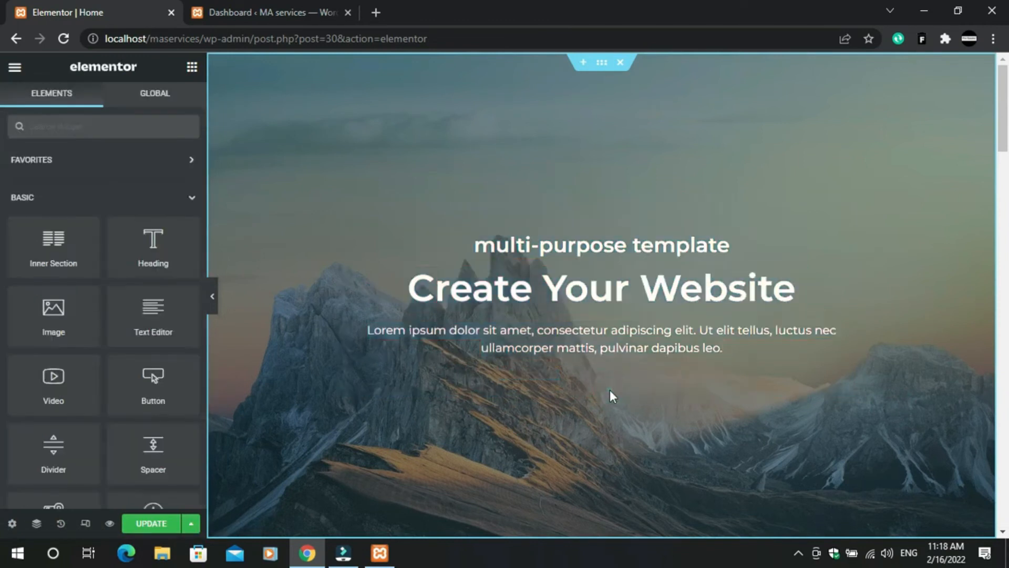
left_click(807, 293)
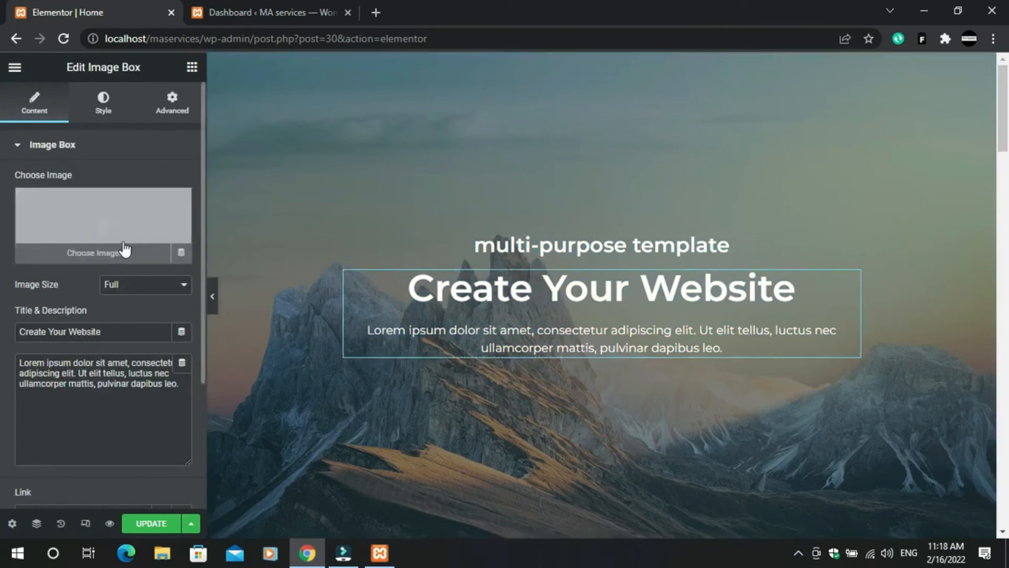
scroll(134, 396, "down", 2)
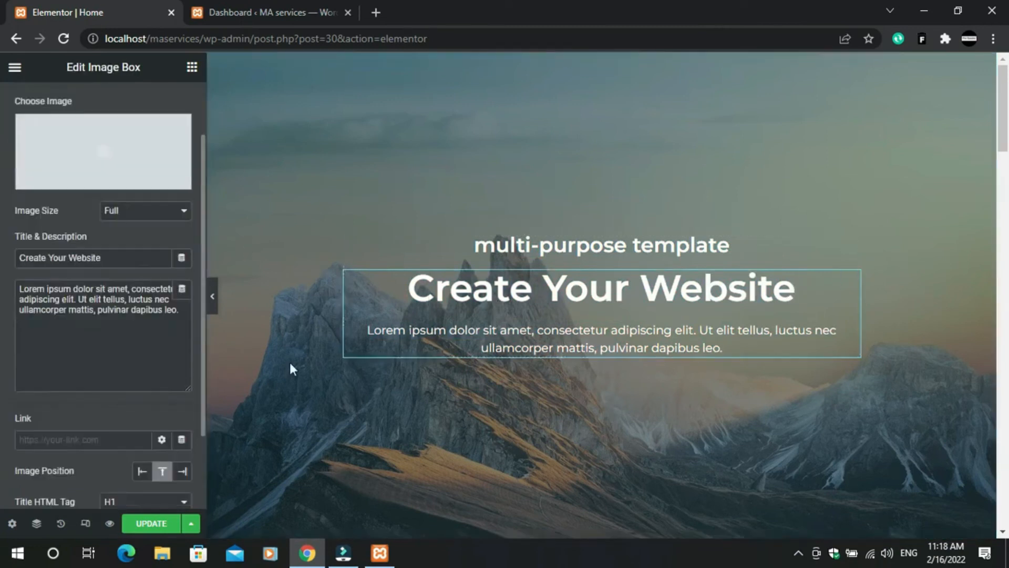
left_click_drag(796, 294, 386, 312)
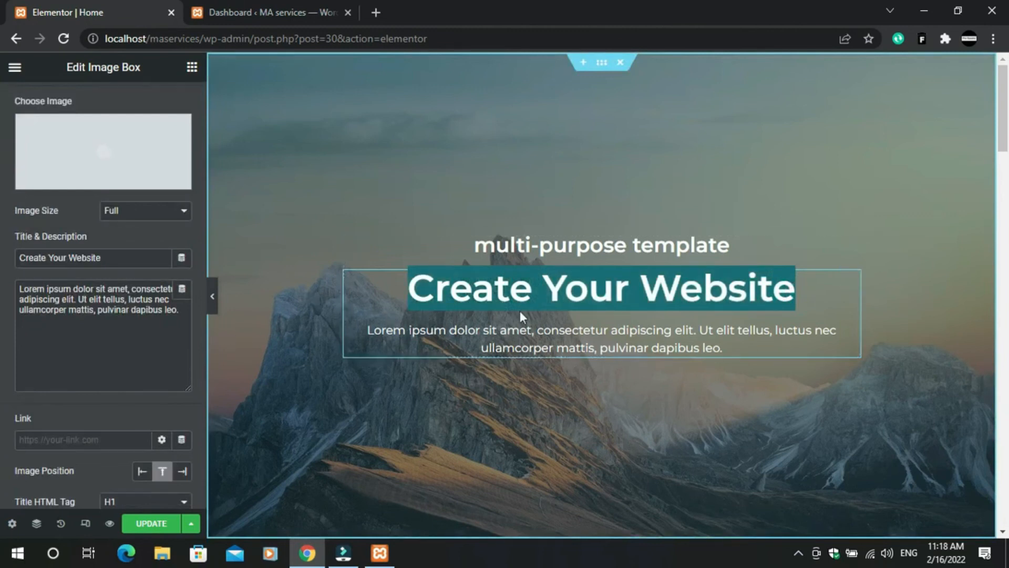
key("BackSpace")
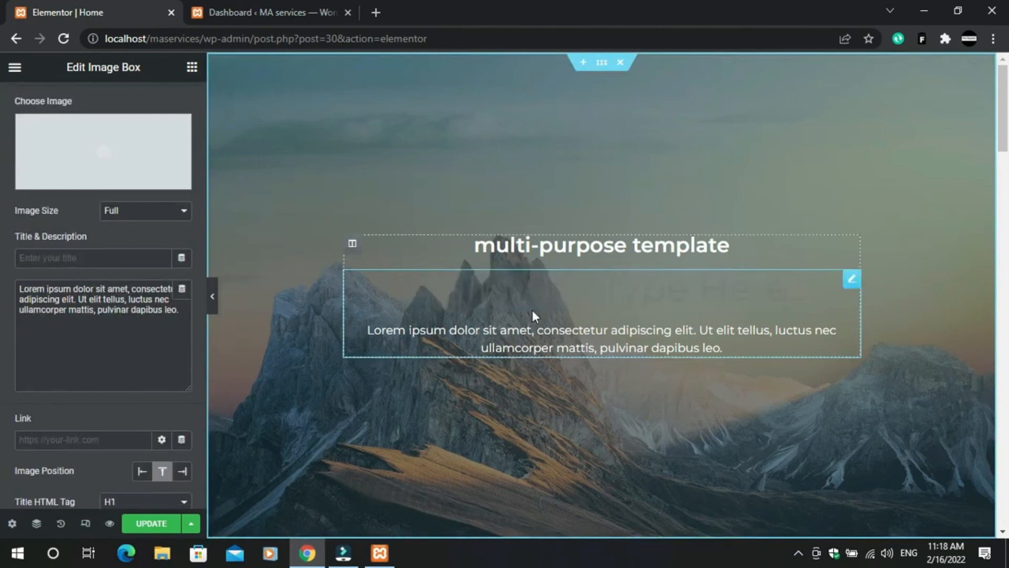
type("NMA")
key("BackSpace")
key("BackSpace")
key("BackSpace")
type("Ma")
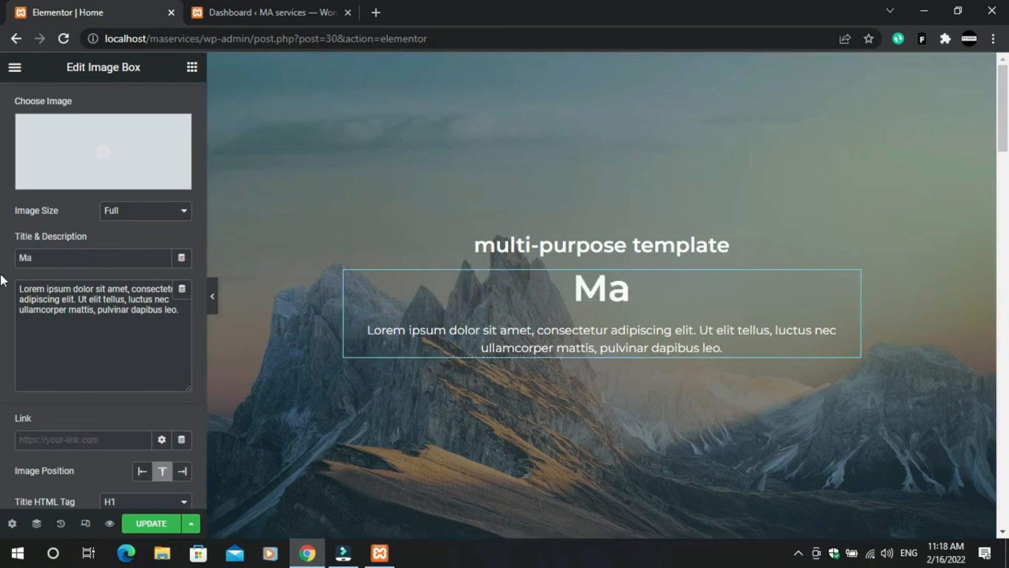
left_click(39, 260)
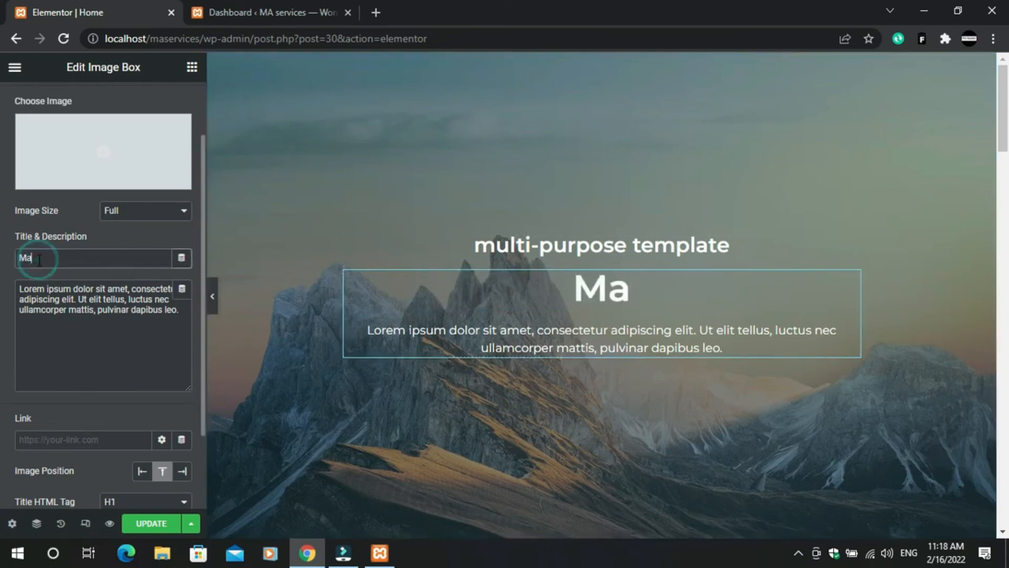
key("BackSpace")
type("A service")
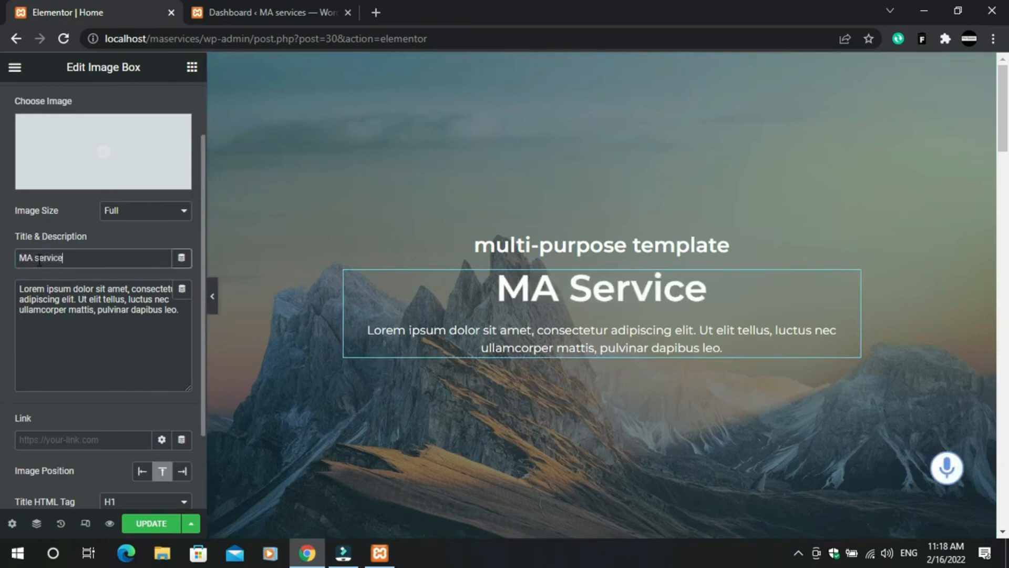
type("s")
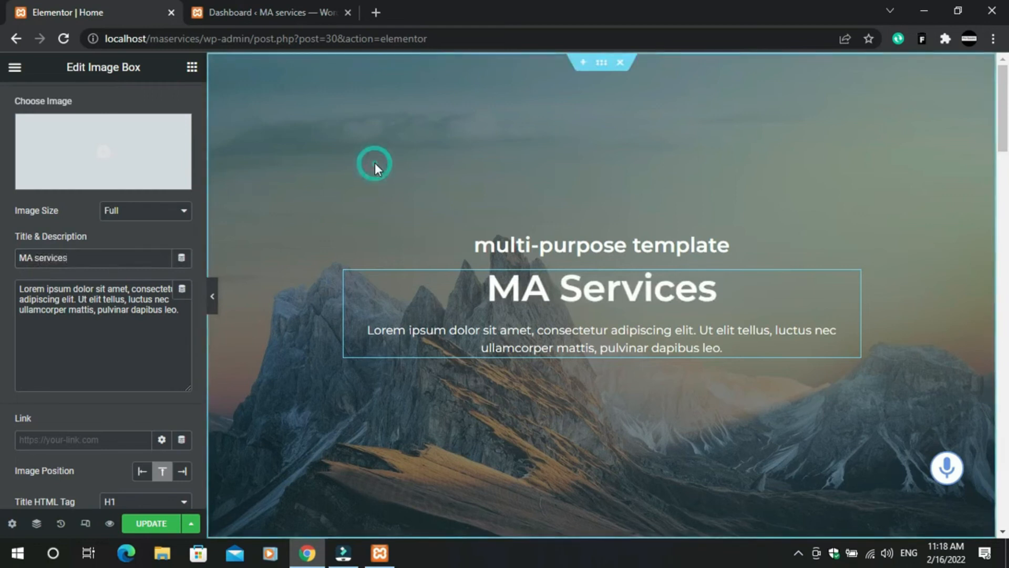
left_click(149, 524)
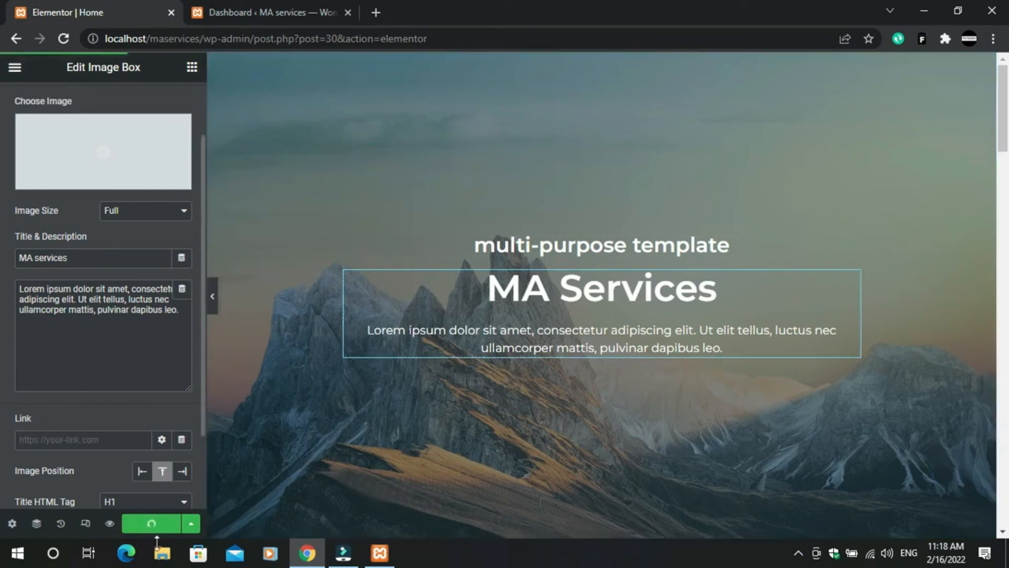
scroll(606, 340, "down", 4)
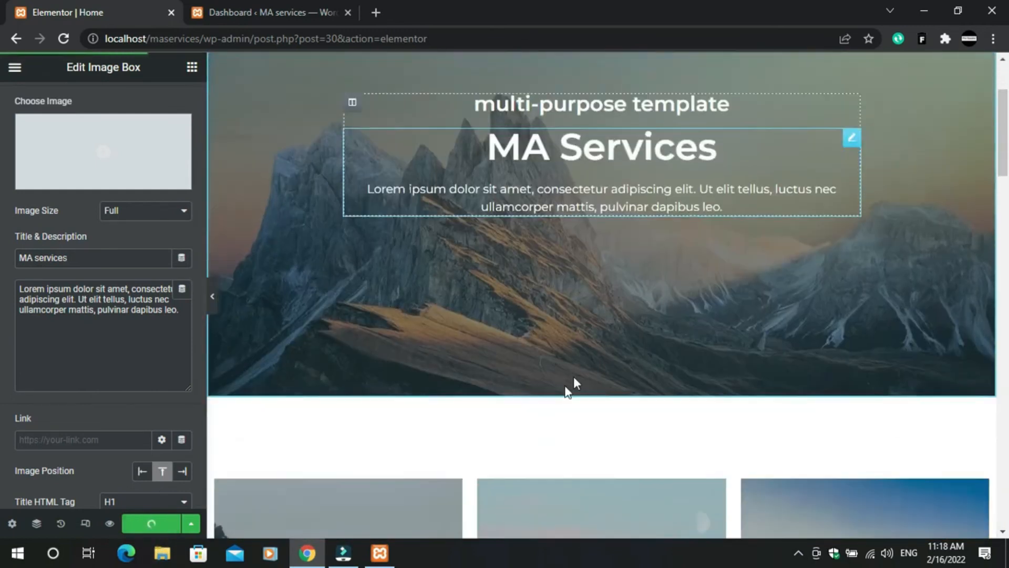
scroll(615, 268, "up", 4)
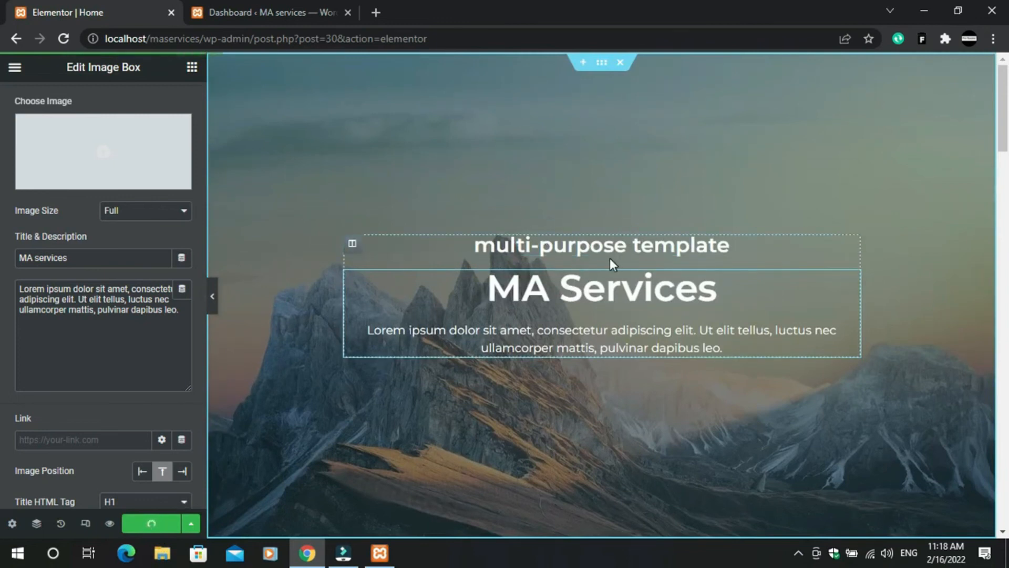
double_click(576, 336)
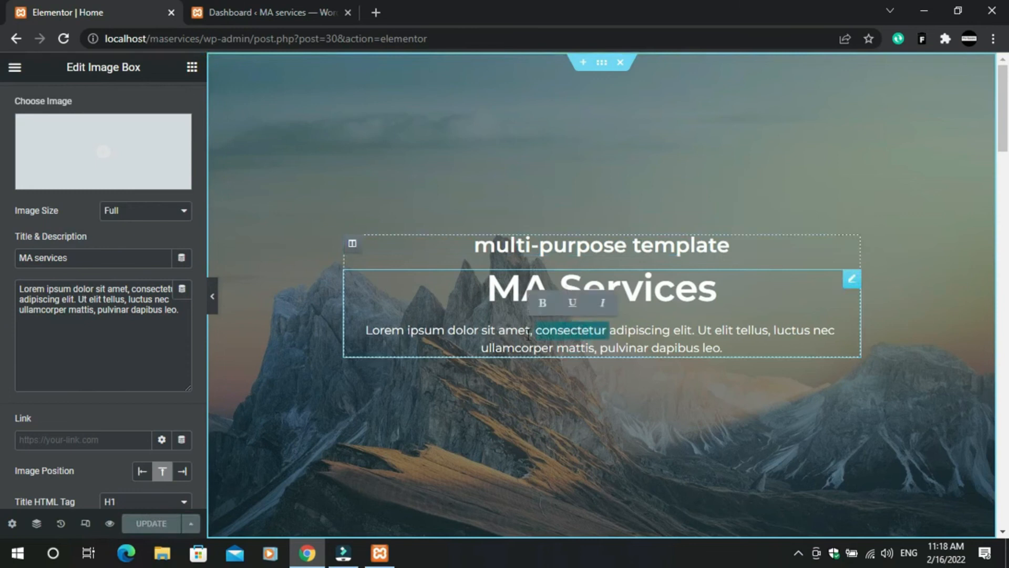
- Swap the Image Box's Lorem ipsum description for 'online acedmy for freelancers'
left_click(171, 315)
left_click_drag(171, 315, 1, 264)
key("BackSpace")
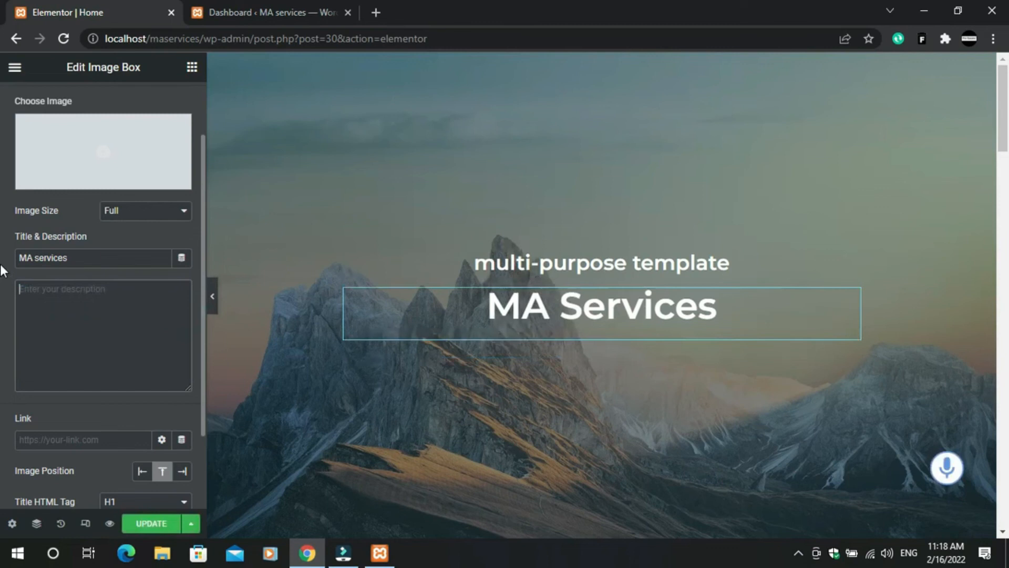
type("om")
type("nline ")
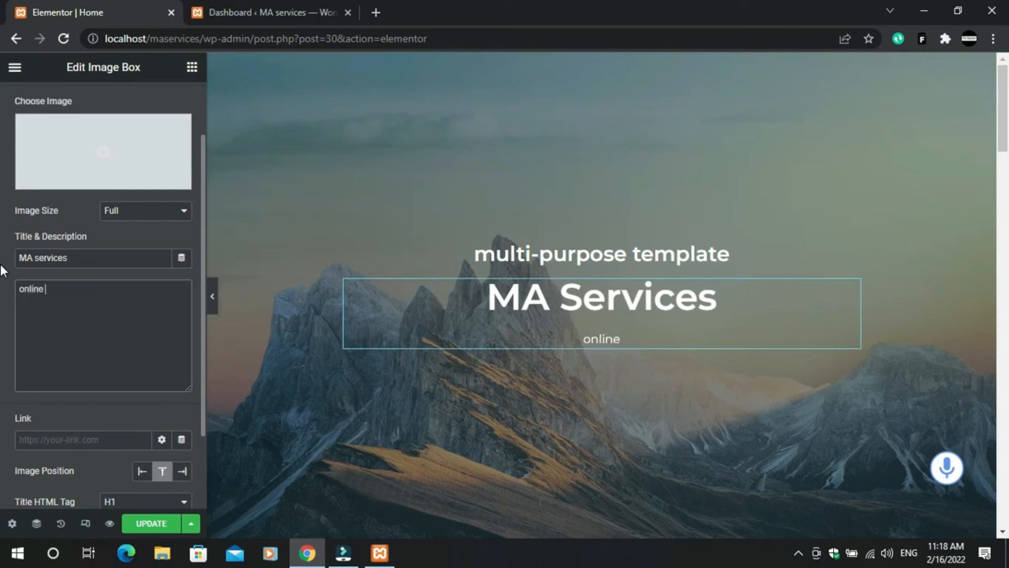
type("acedmy for freelancers")
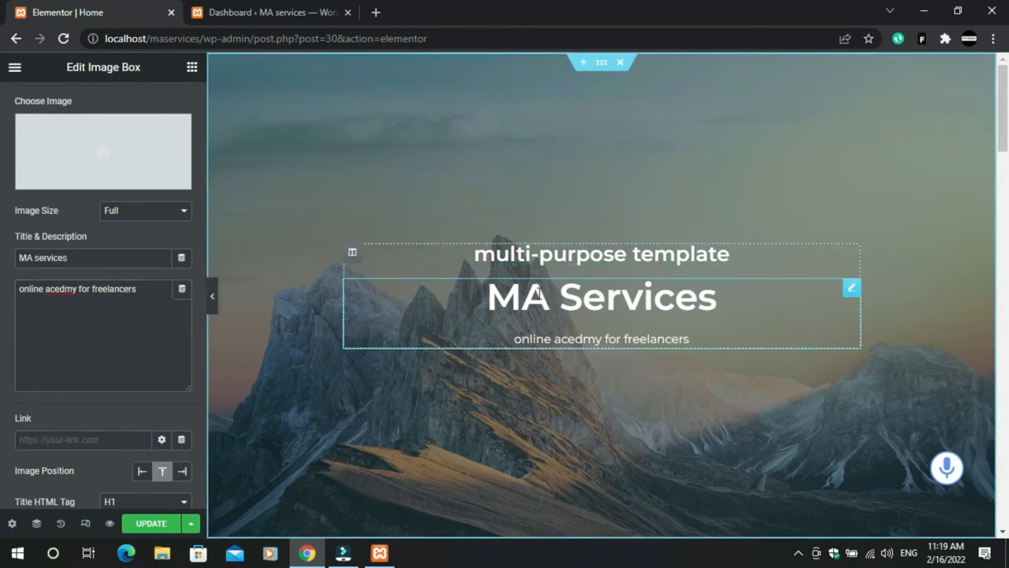
- Retitle the Multi-purpose Template heading to 'welcome to our website' and update the page
left_click(610, 257)
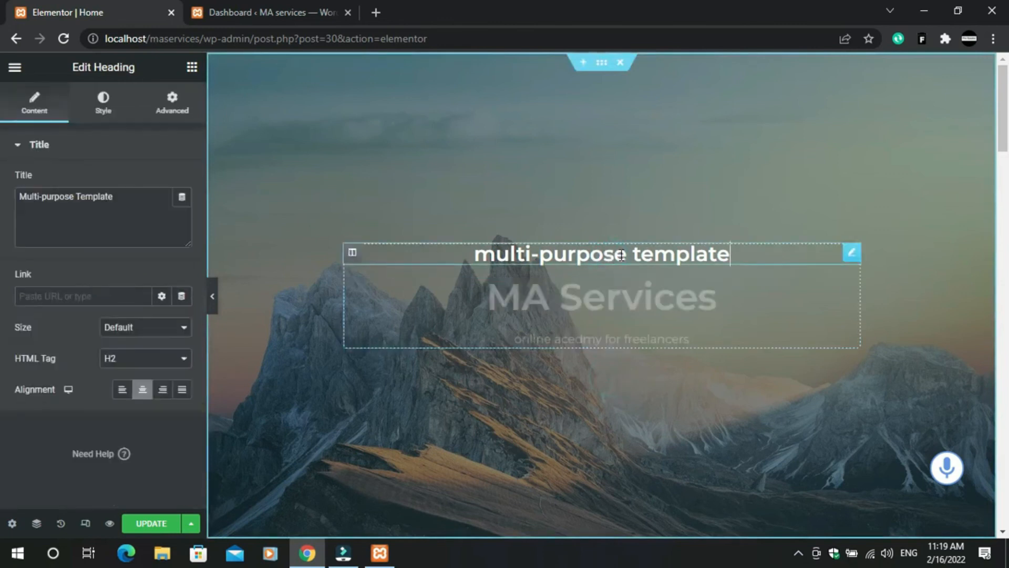
left_click_drag(125, 198, 4, 192)
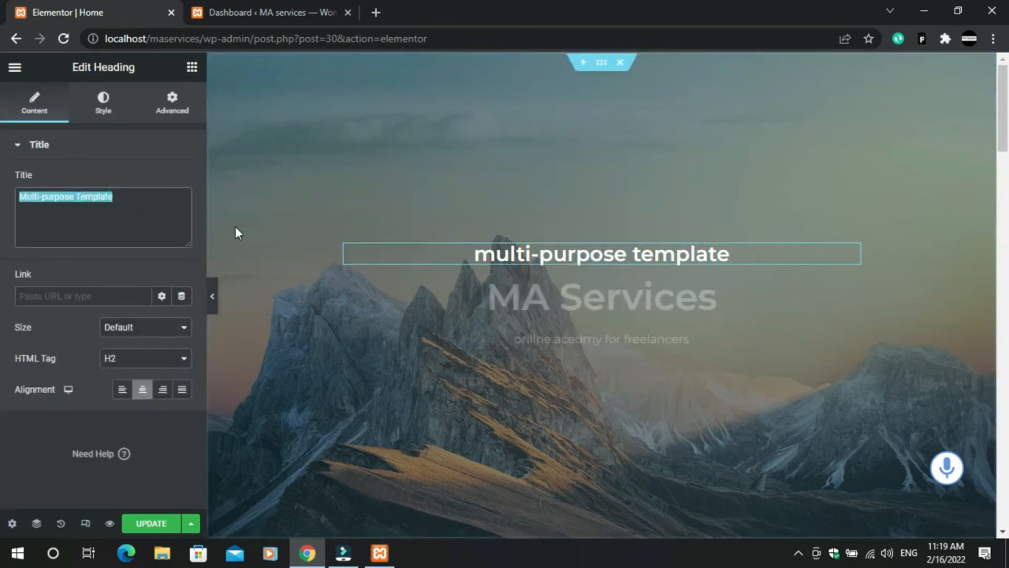
key("BackSpace")
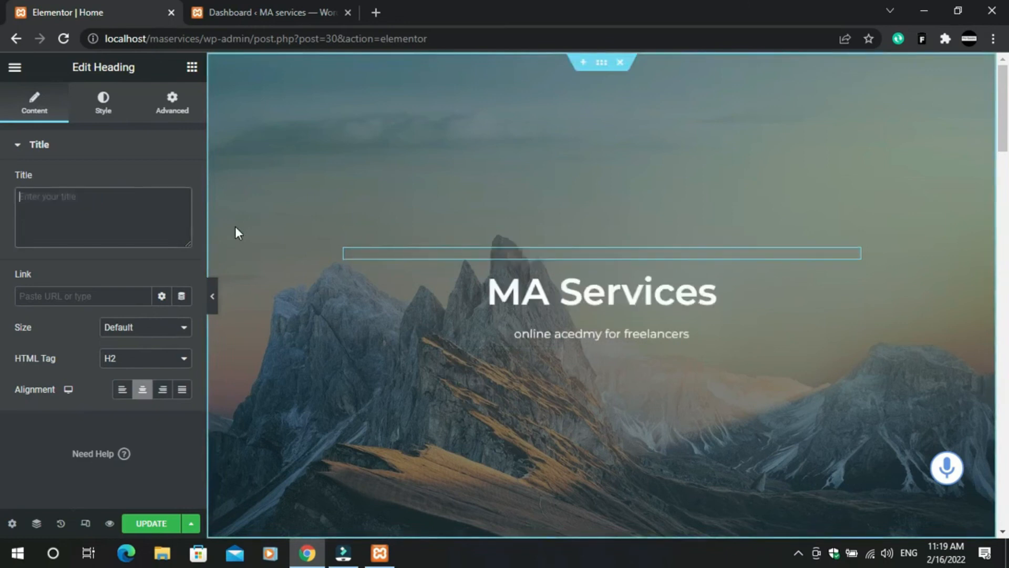
type("welco")
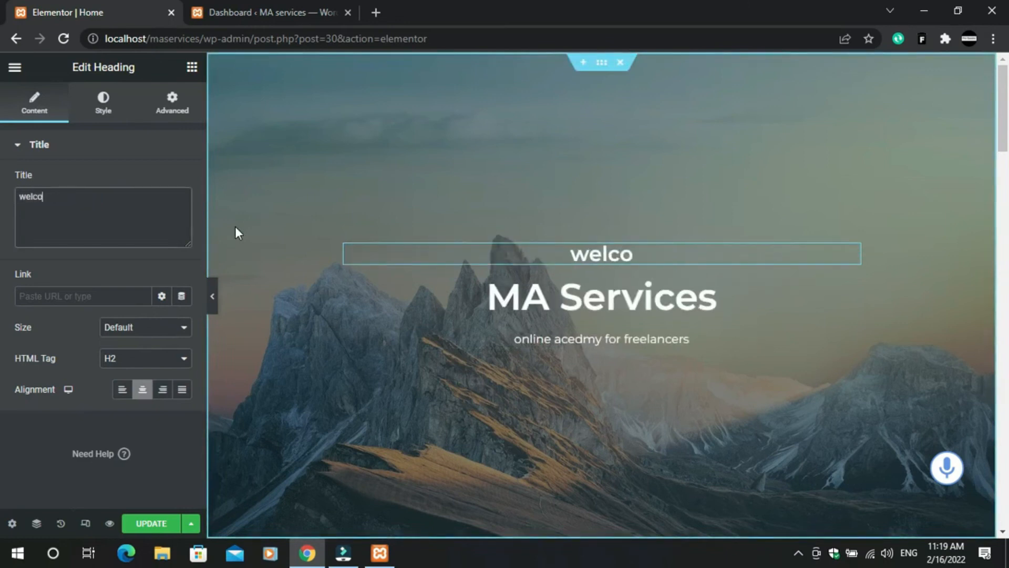
type("m")
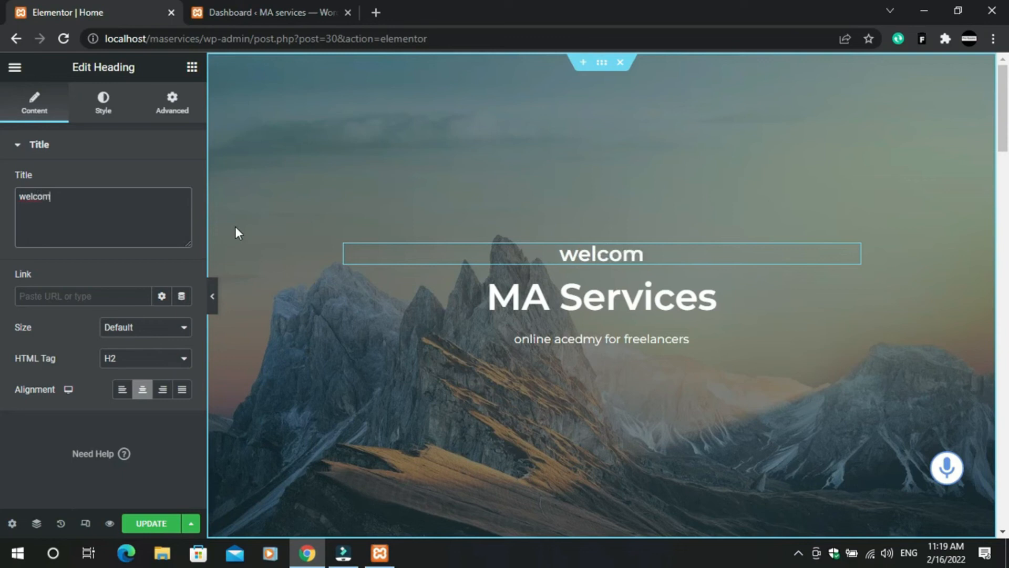
type("e to our")
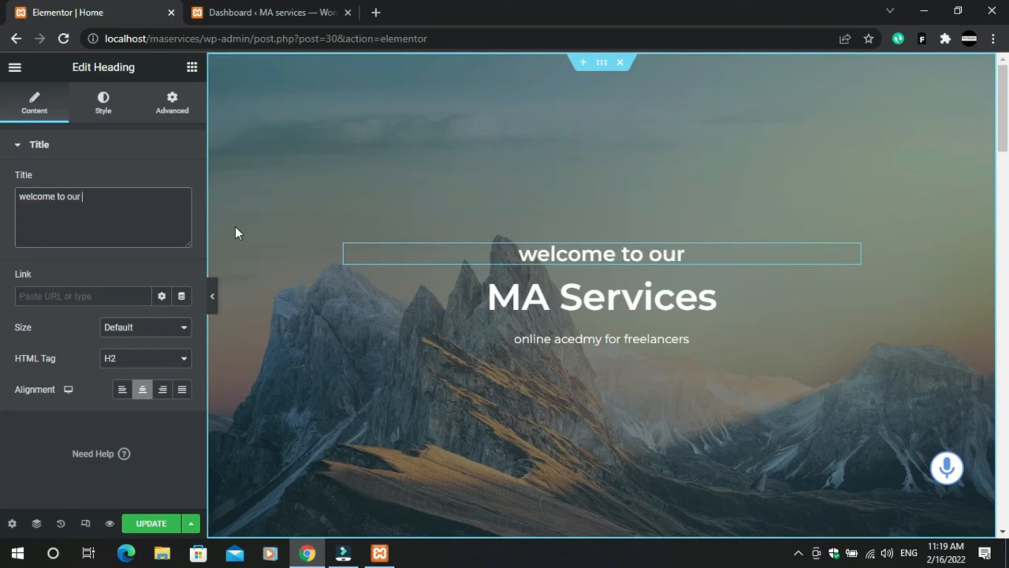
type(" website")
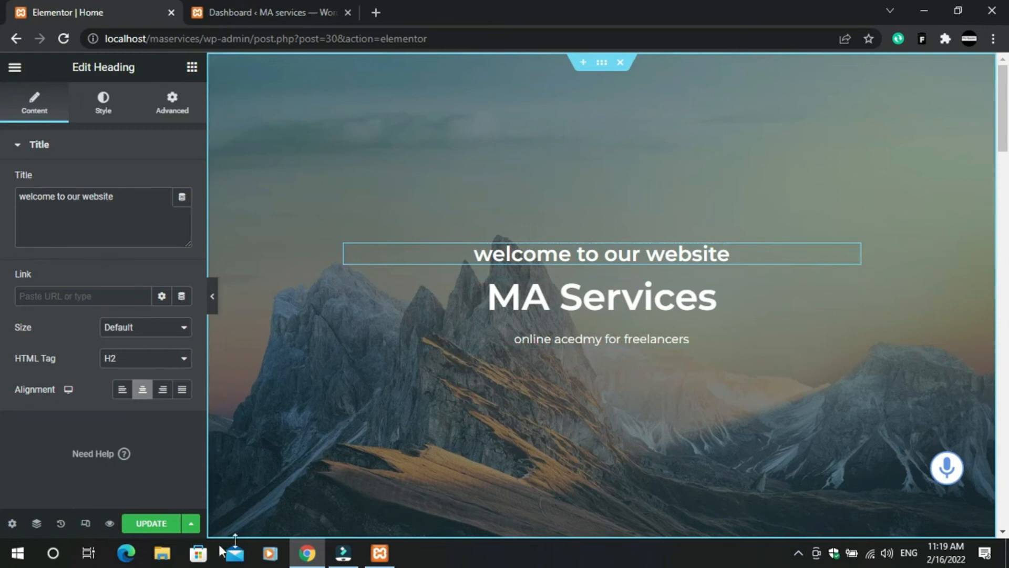
left_click(145, 524)
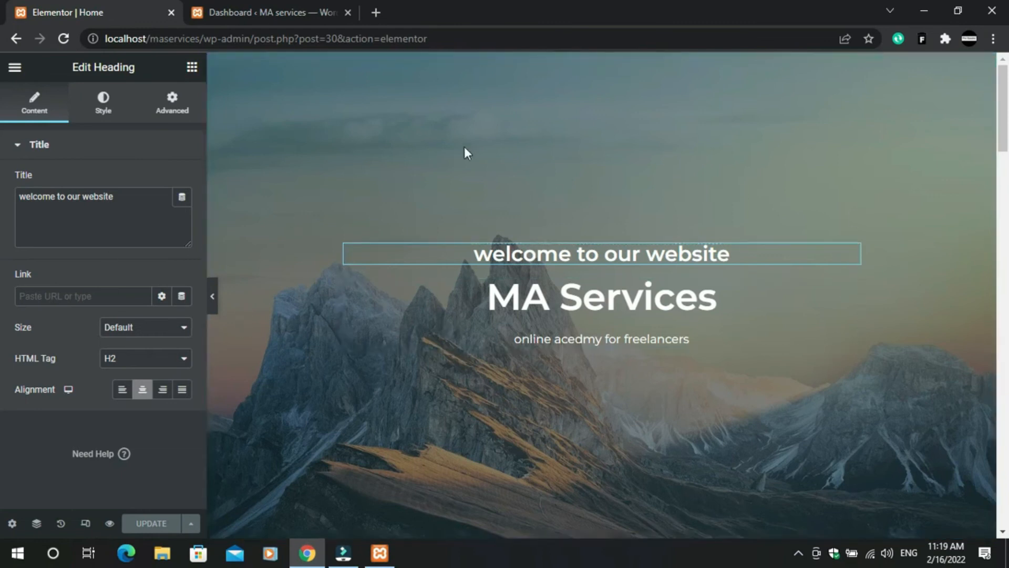
left_click(582, 305)
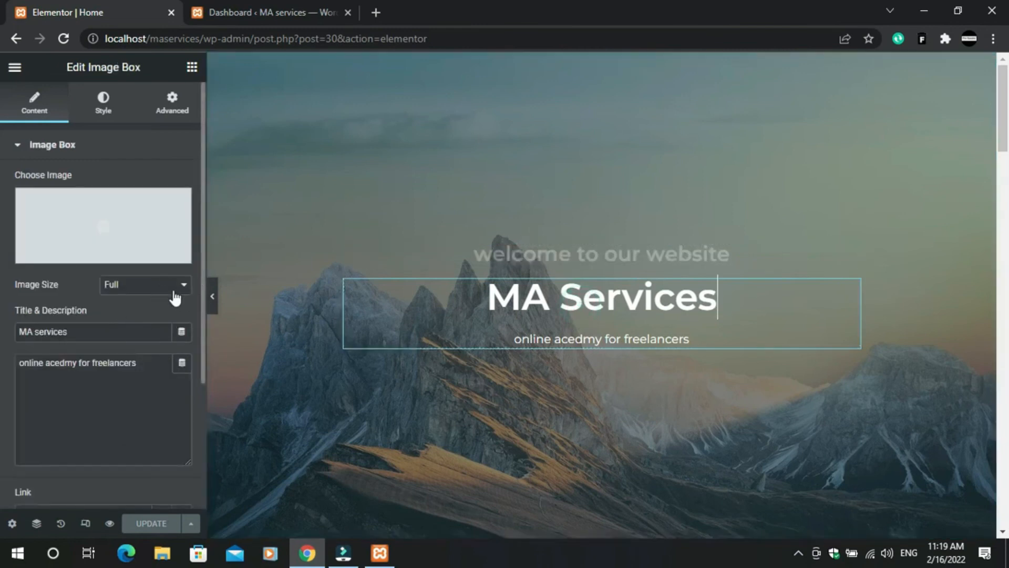
left_click(461, 286)
left_click(553, 405)
scroll(68, 373, "down", 3)
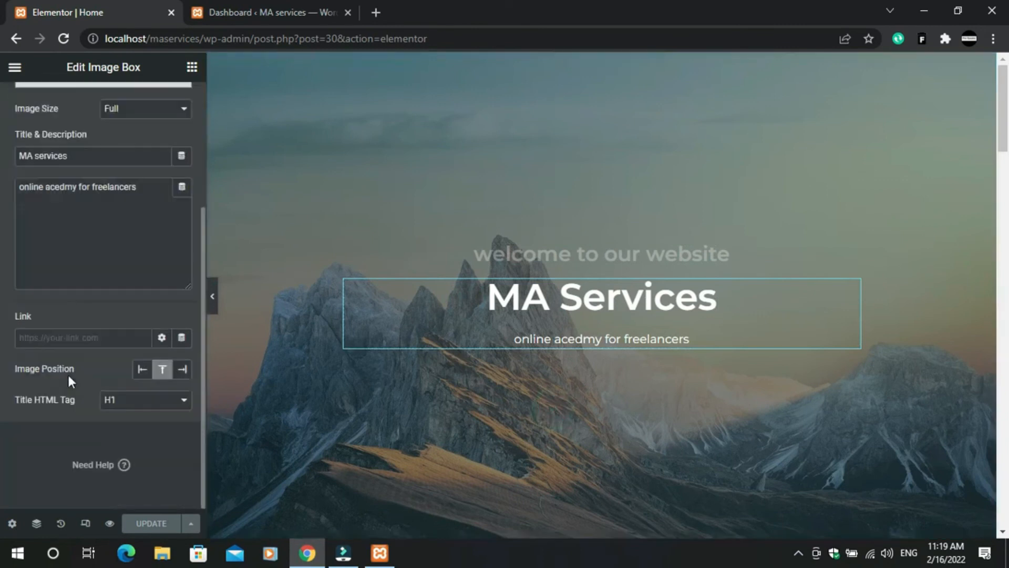
left_click_drag(723, 302, 487, 302)
left_click(182, 398)
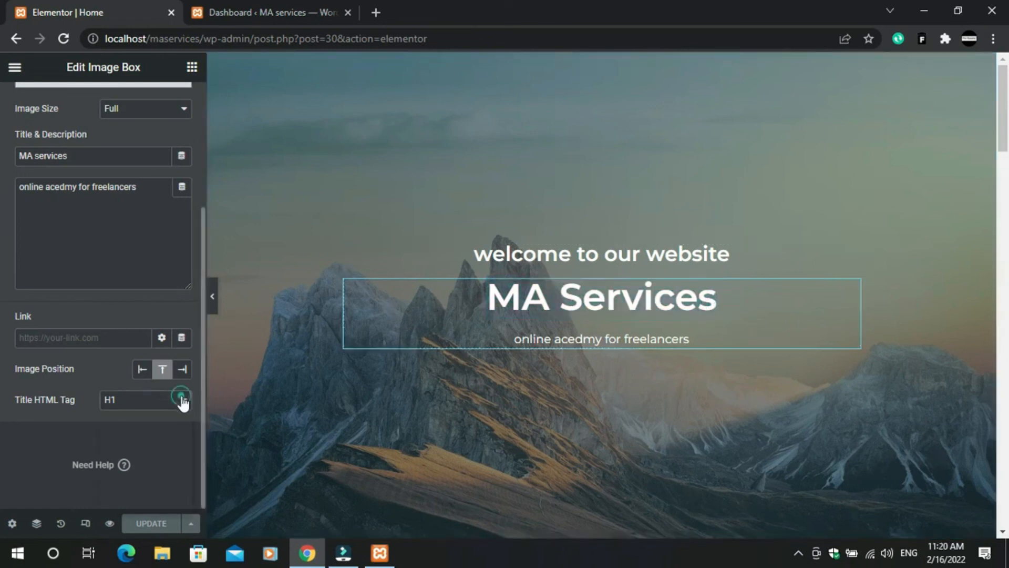
left_click(118, 426)
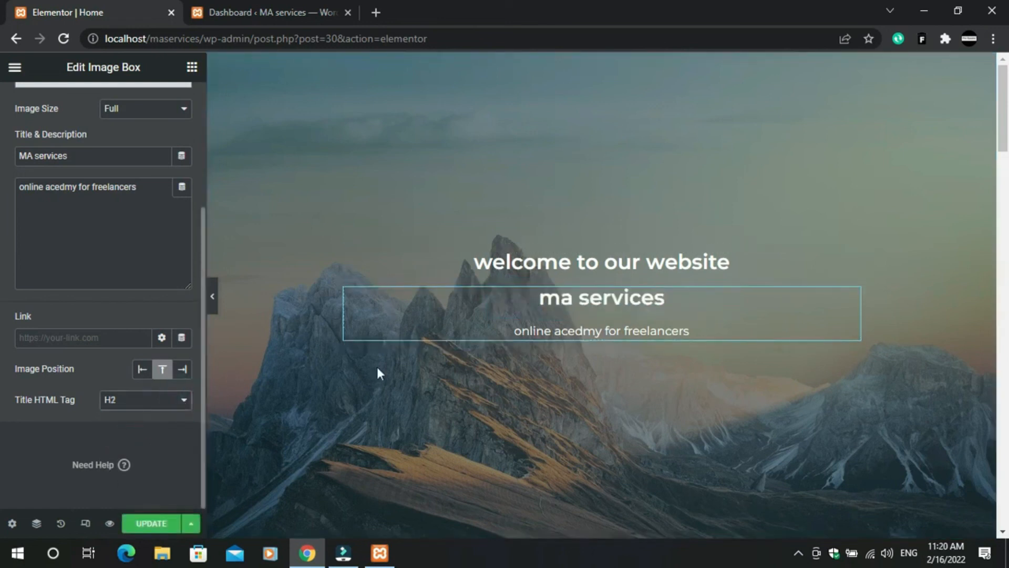
left_click(176, 400)
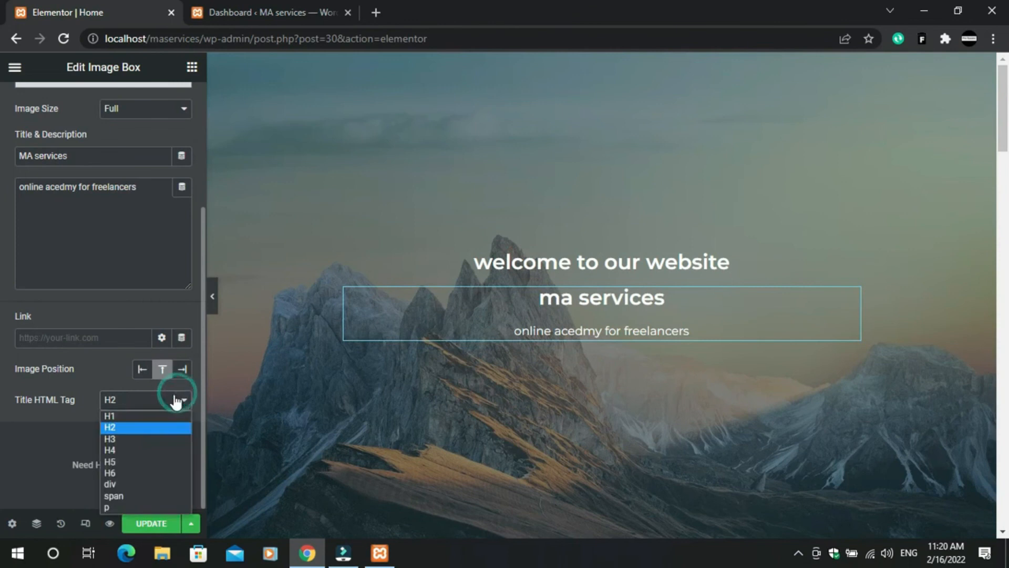
left_click(125, 414)
left_click(654, 148)
- Load localhost/maservices in a new third tab to view the updated welcome hero
left_click(289, 6)
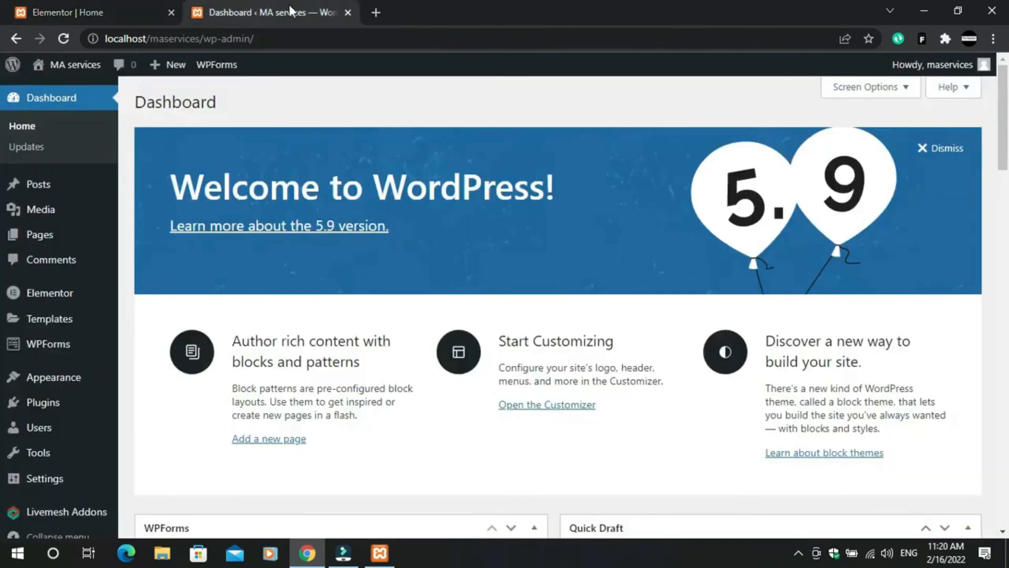
left_click(375, 11)
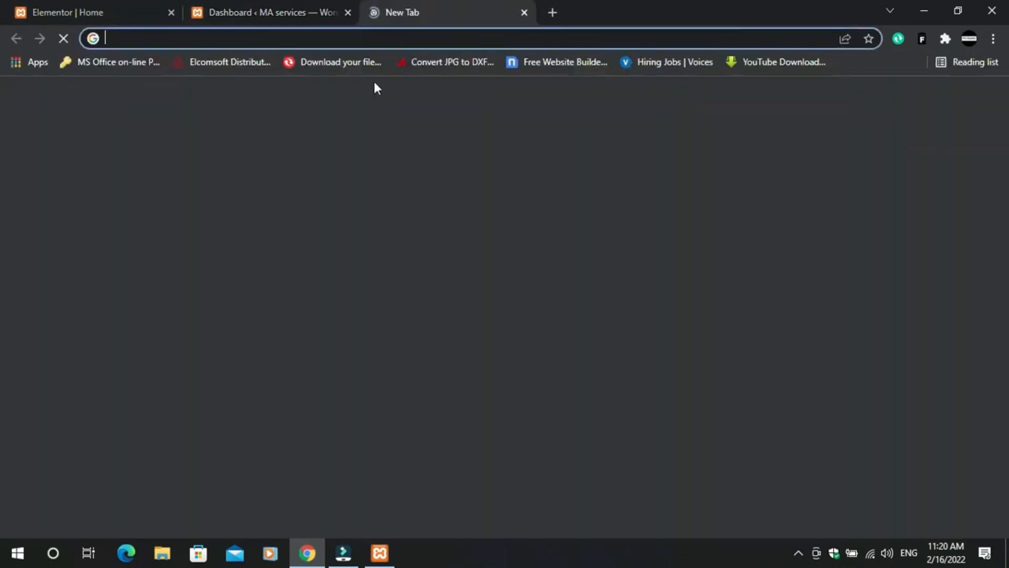
type("local")
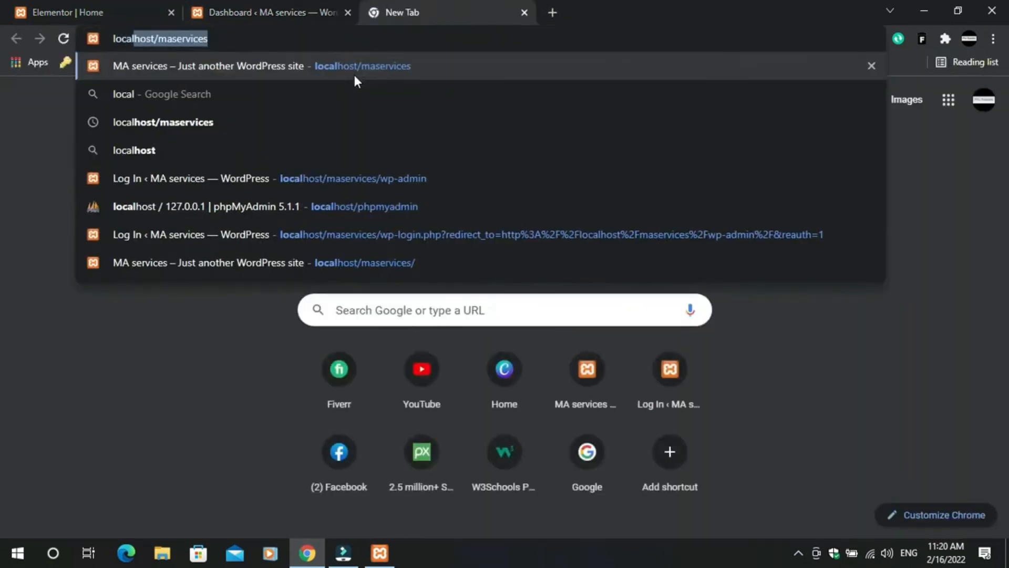
key("Return")
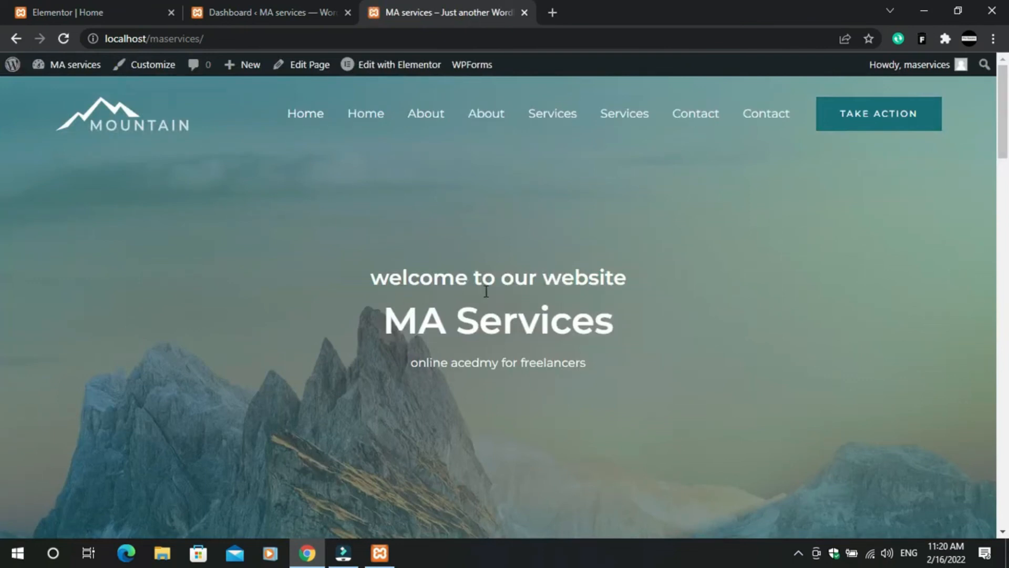
- Browse the live homepage, then reopen it in Elementor from the admin bar's Edit with Elementor
scroll(490, 382, "down", 3)
scroll(500, 363, "up", 3)
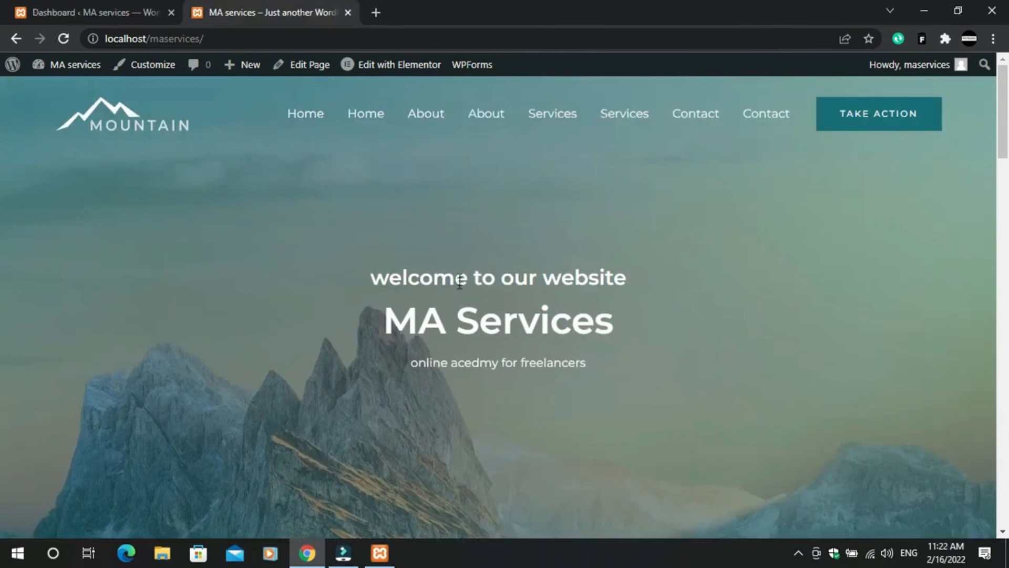
scroll(459, 294, "down", 9)
scroll(462, 316, "up", 9)
left_click(149, 12)
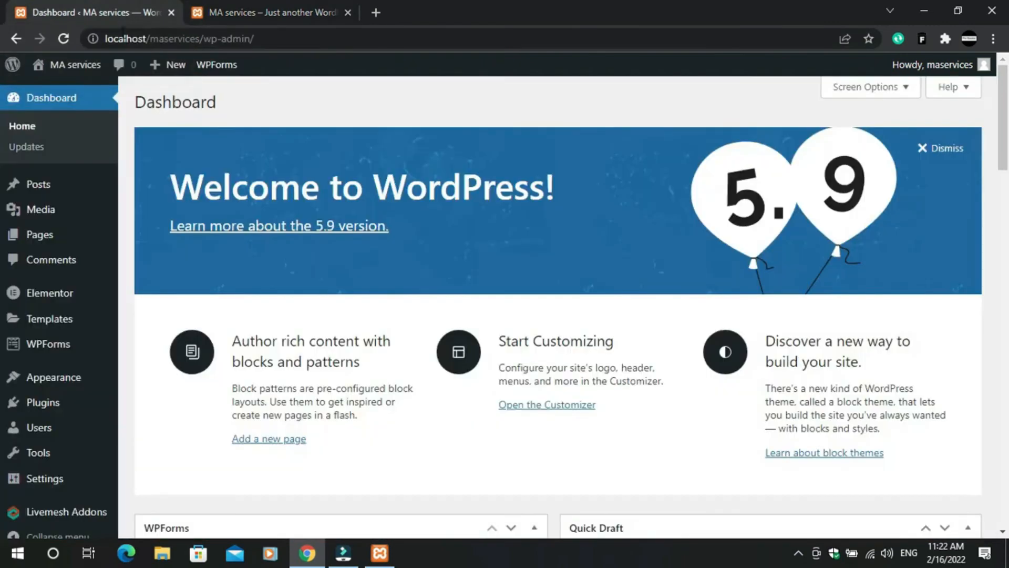
left_click(283, 21)
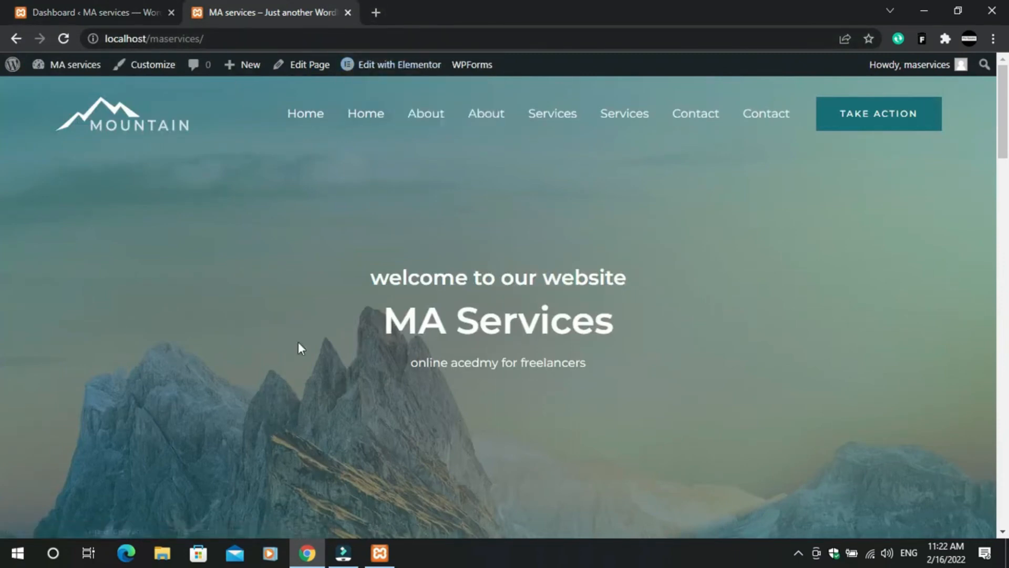
scroll(487, 345, "down", 15)
scroll(464, 386, "up", 15)
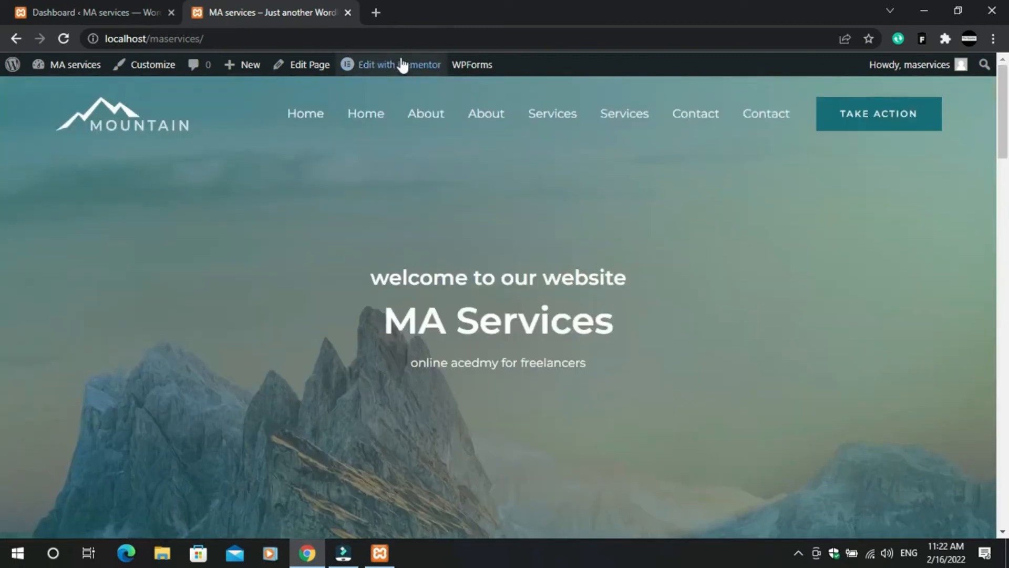
mouse_move(415, 74)
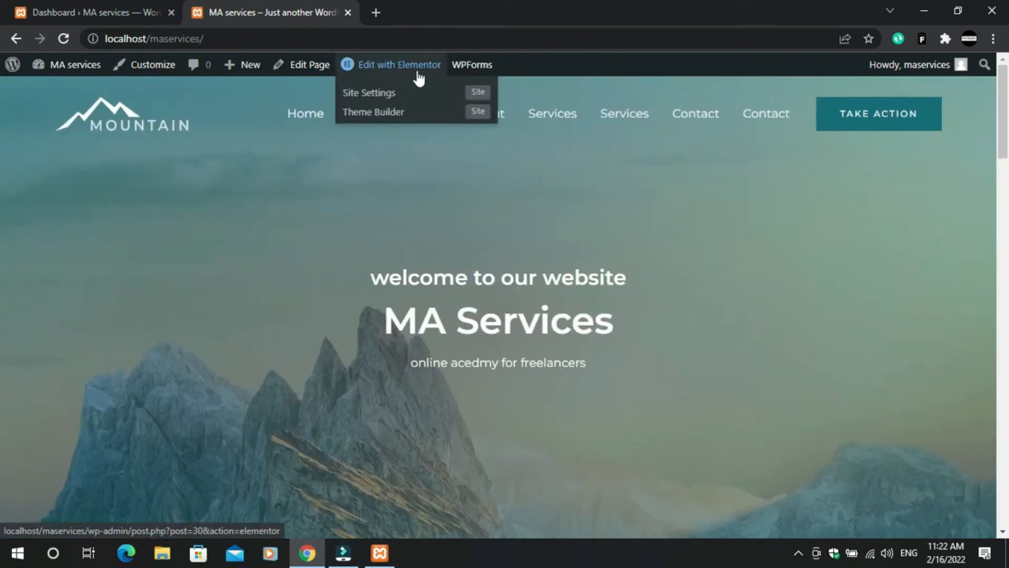
left_click(419, 75)
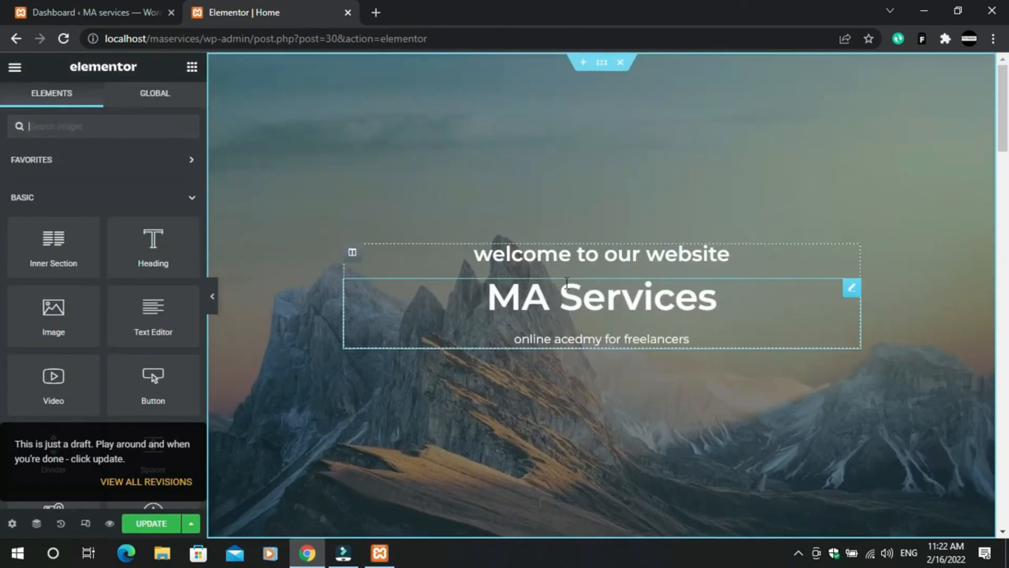
- Delete the MA Services hero section, undo it with Ctrl+Z, then open its Edit Section settings
scroll(586, 337, "down", 10)
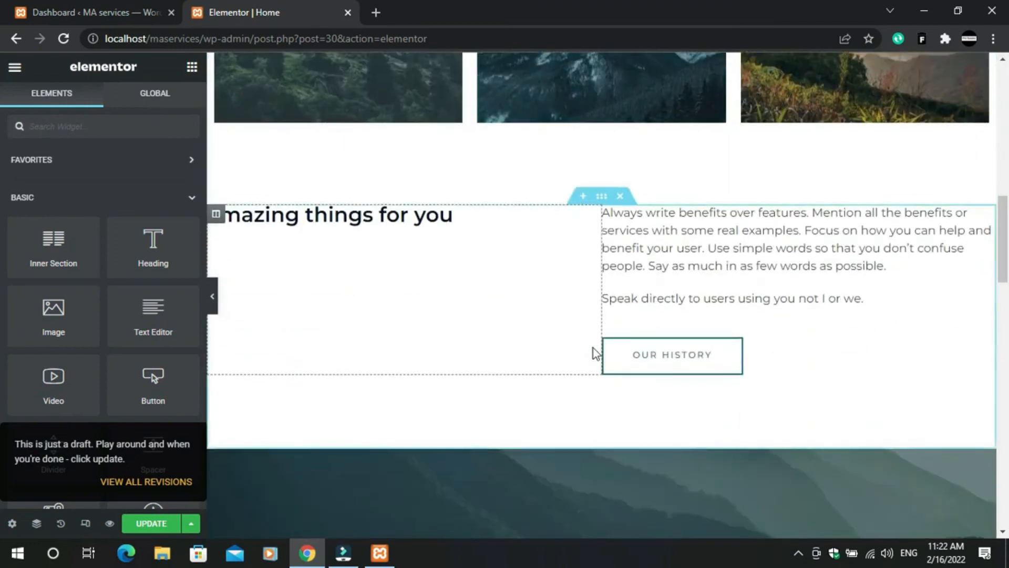
scroll(594, 348, "up", 10)
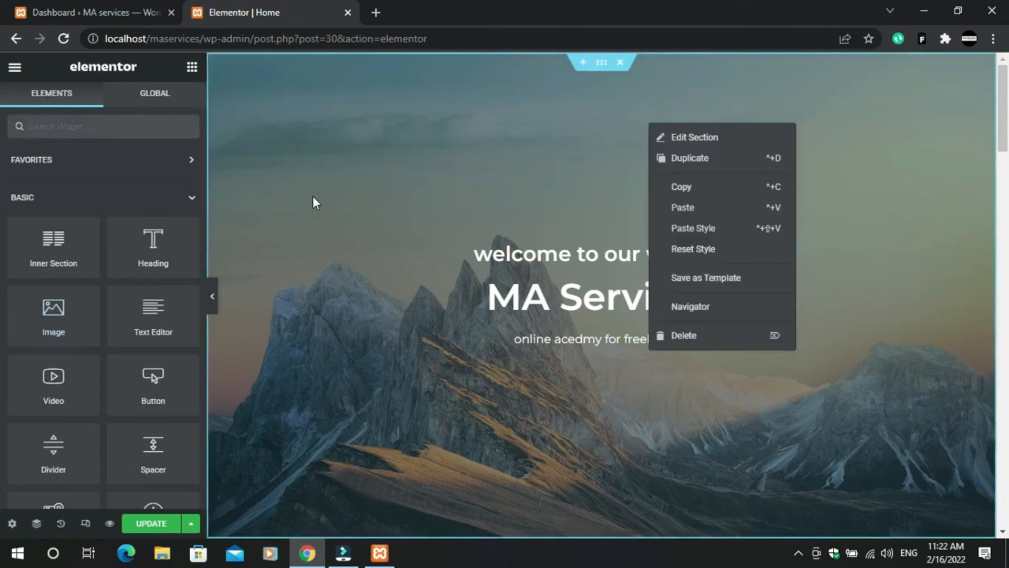
left_click(332, 193)
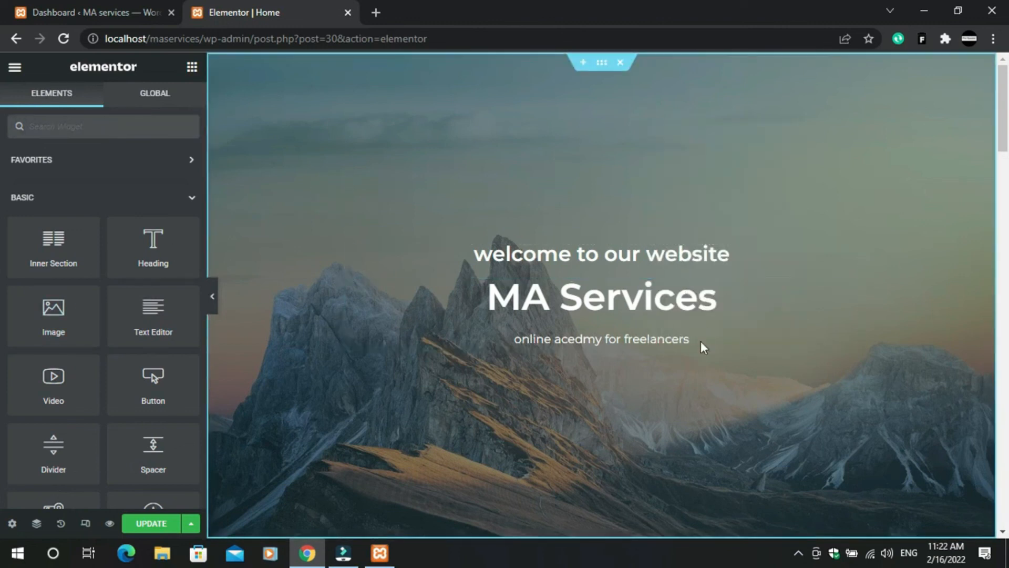
right_click(730, 169)
left_click(752, 379)
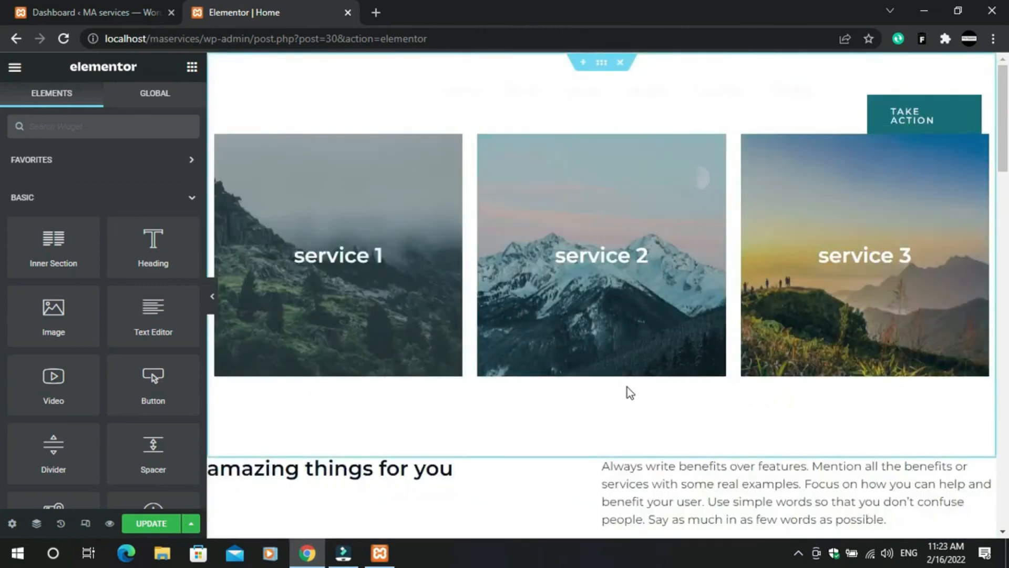
key("ctrl+z")
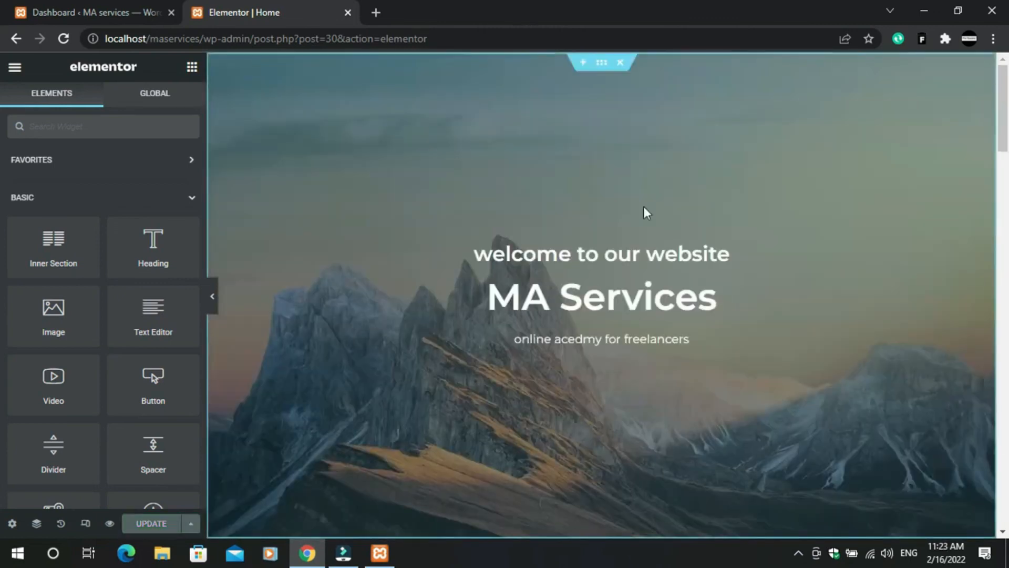
right_click(554, 128)
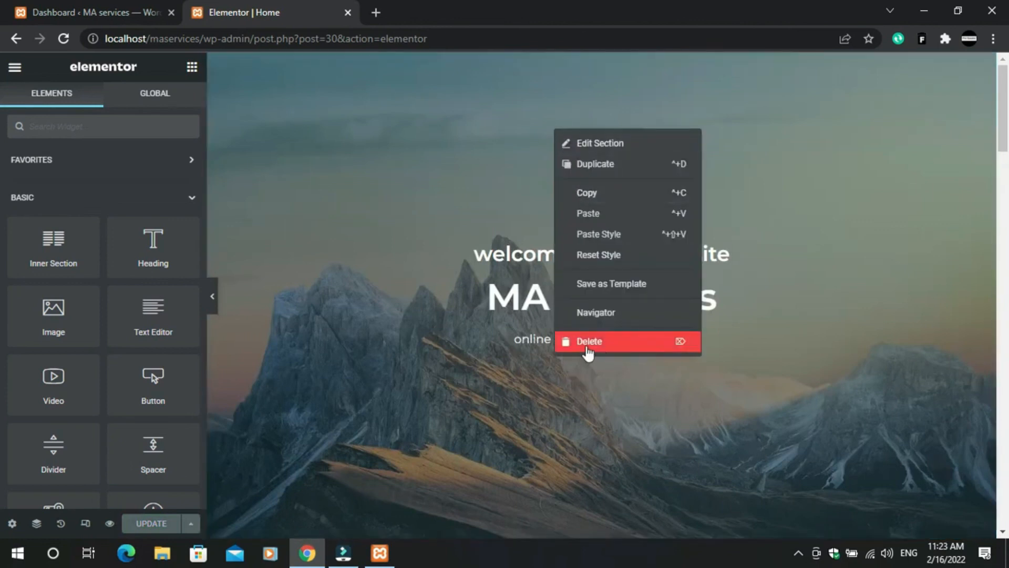
left_click(588, 152)
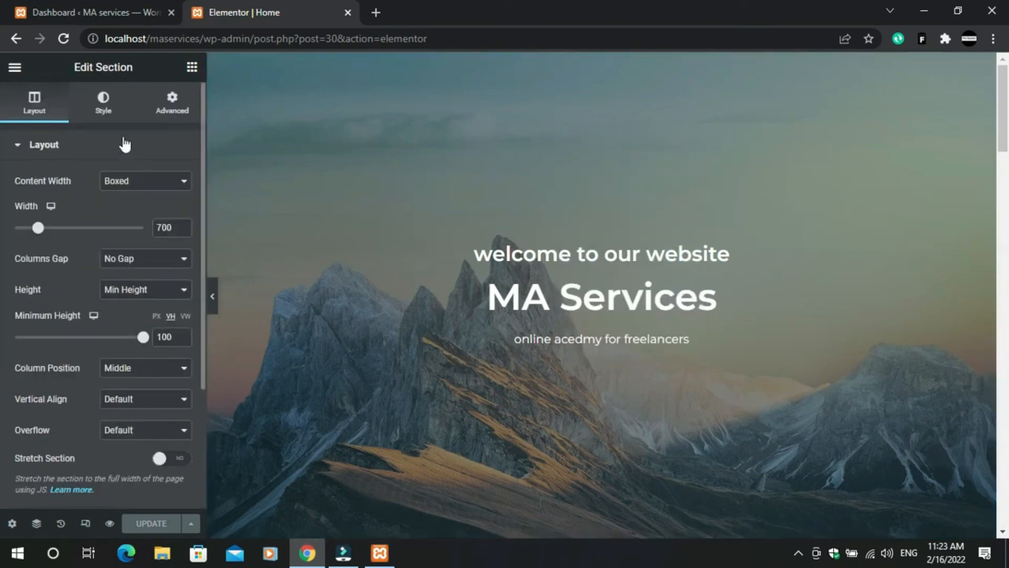
- Switch the hero section panel to Style to show the mountain background image settings
scroll(121, 343, "down", 3)
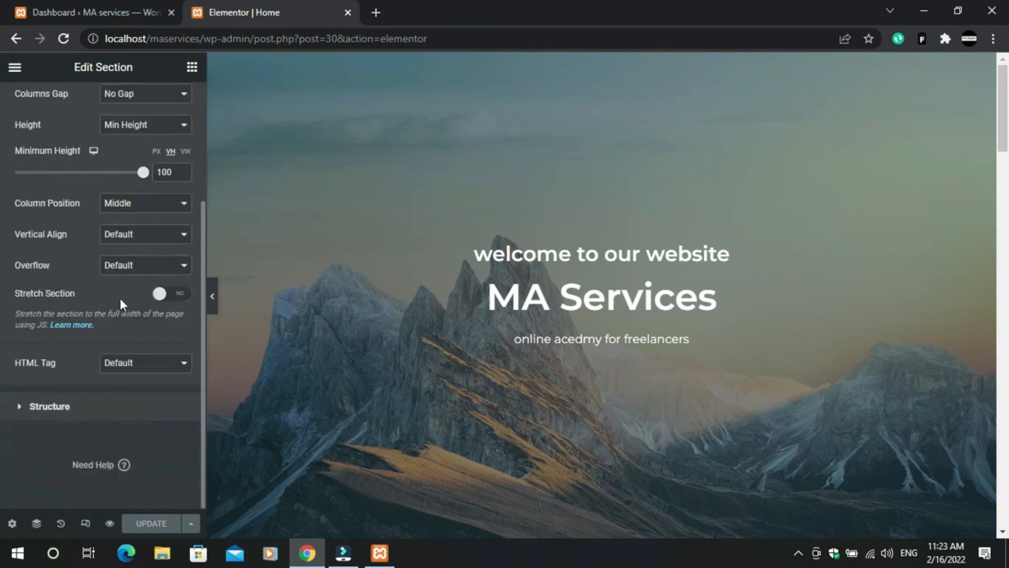
scroll(98, 268, "up", 3)
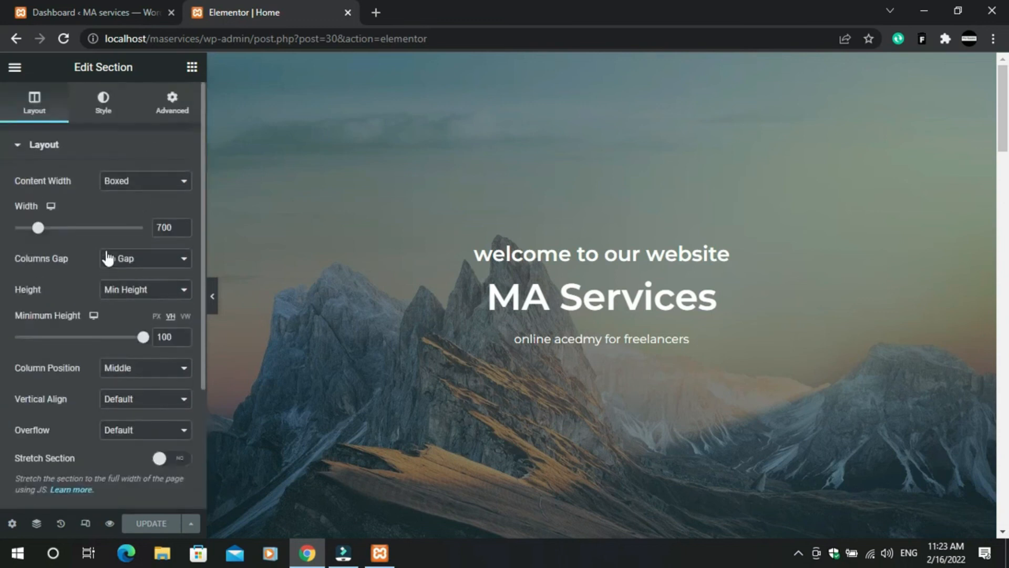
left_click(105, 119)
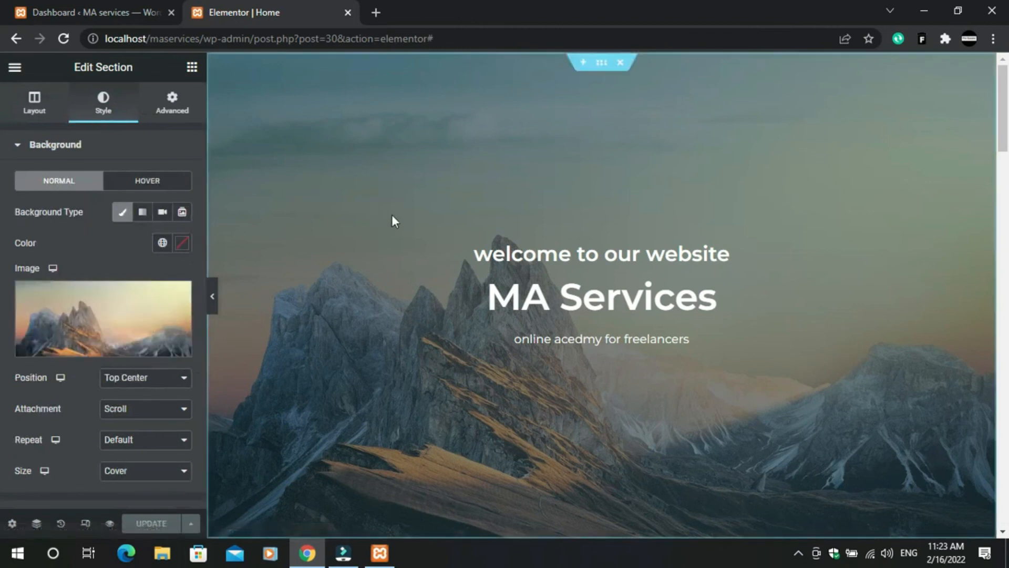
mouse_move(106, 326)
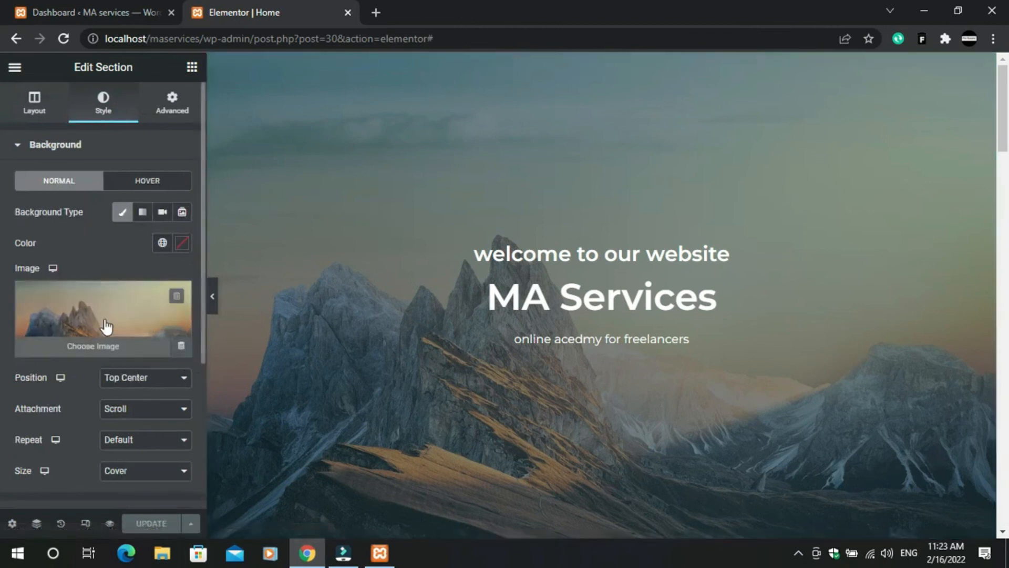
- Start choosing a new background image and search the Free Images library for 'computer'
left_click(108, 350)
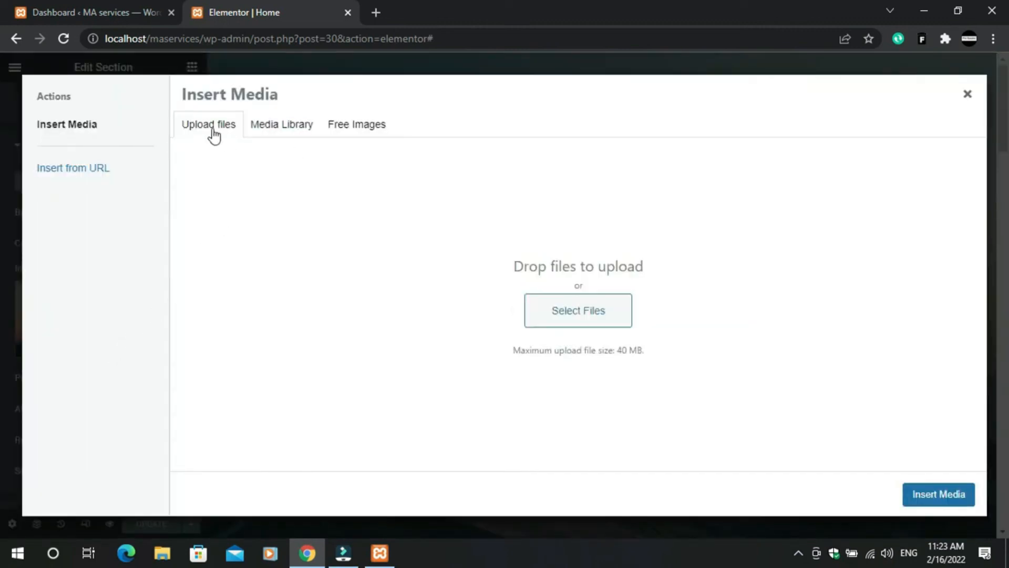
left_click(271, 126)
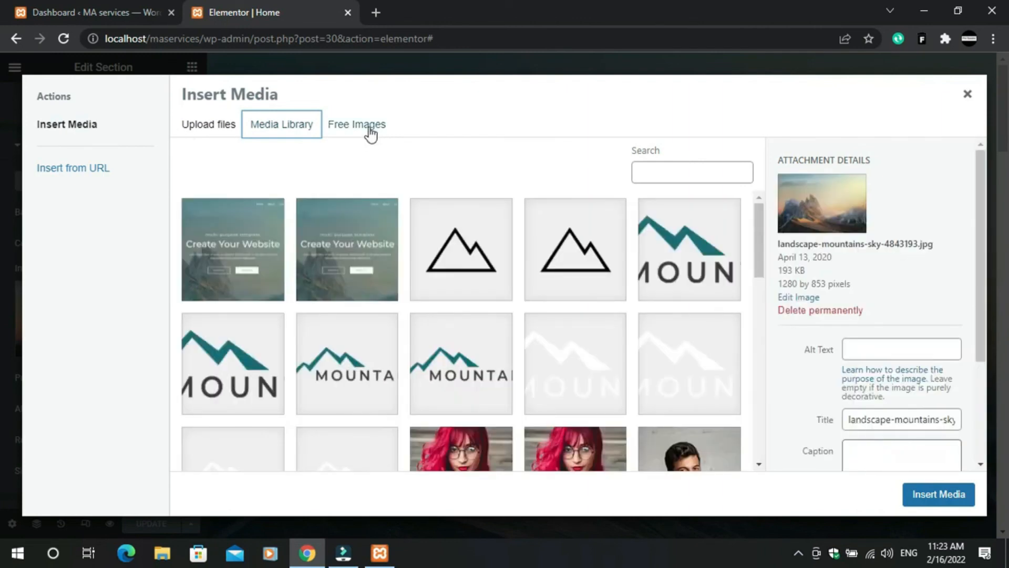
left_click(371, 135)
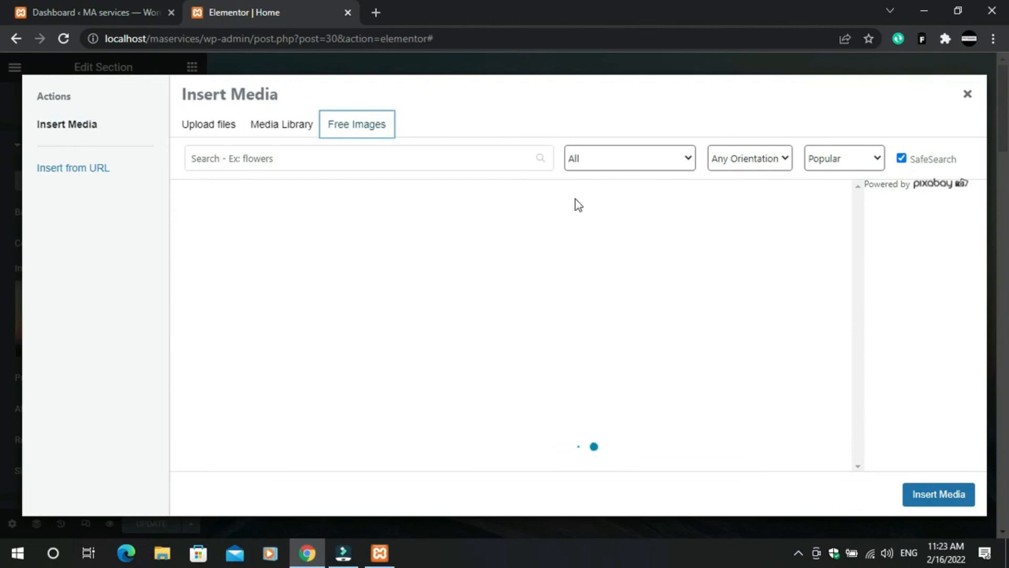
left_click(364, 160)
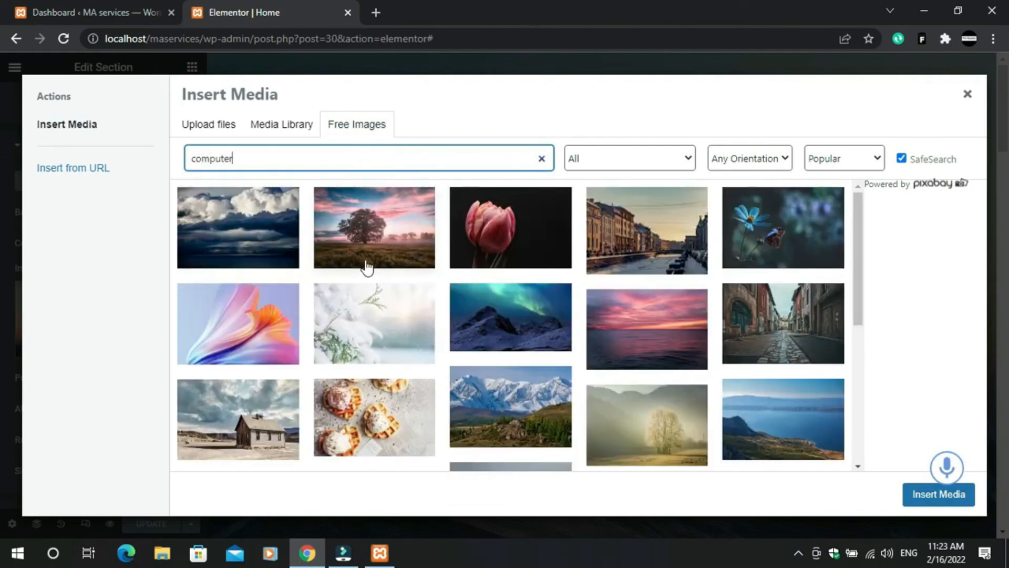
left_click(471, 157)
key("Return")
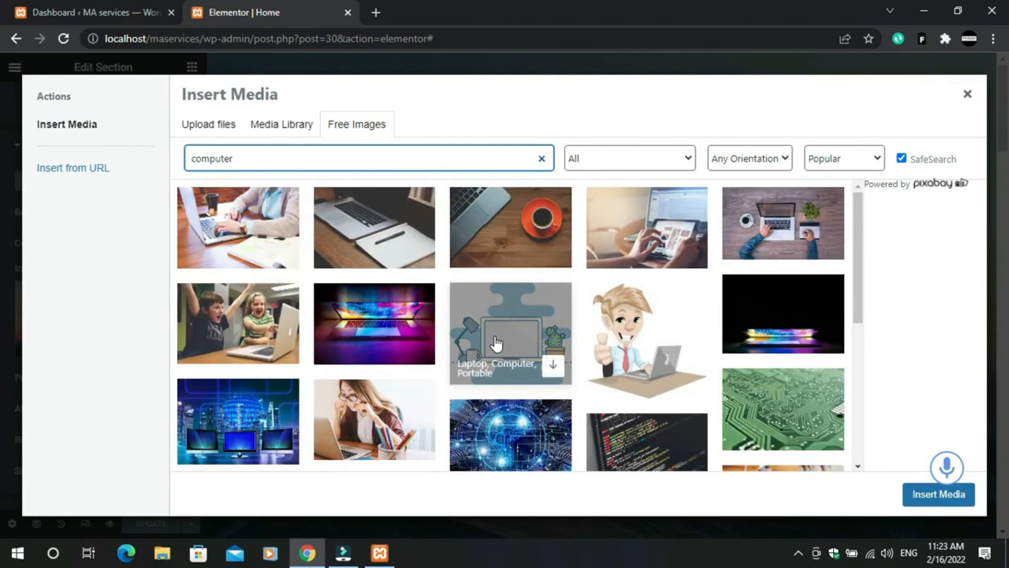
- Pick the dark glowing-laptop photo as the hero background
scroll(552, 333, "down", 5)
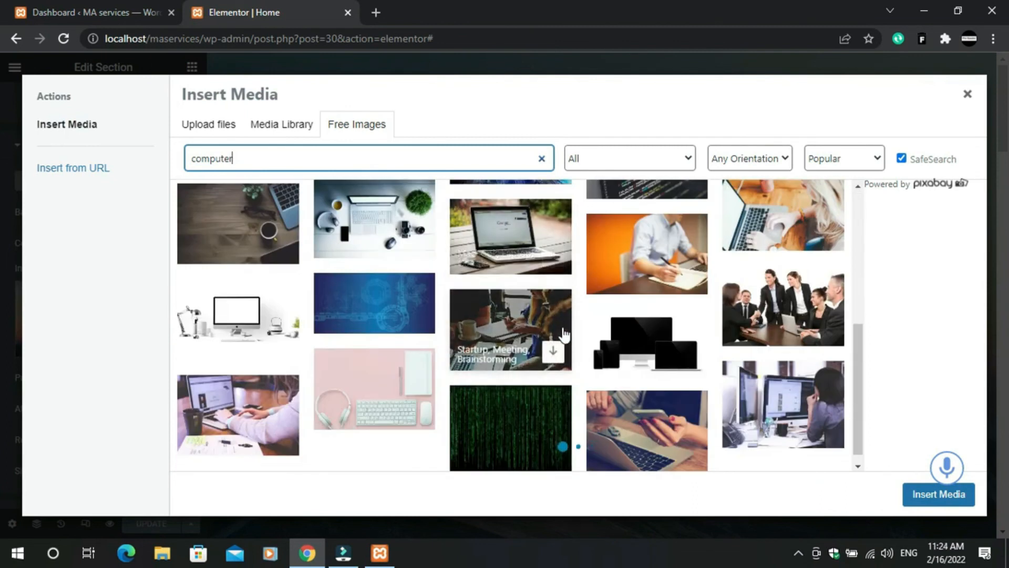
scroll(562, 334, "up", 5)
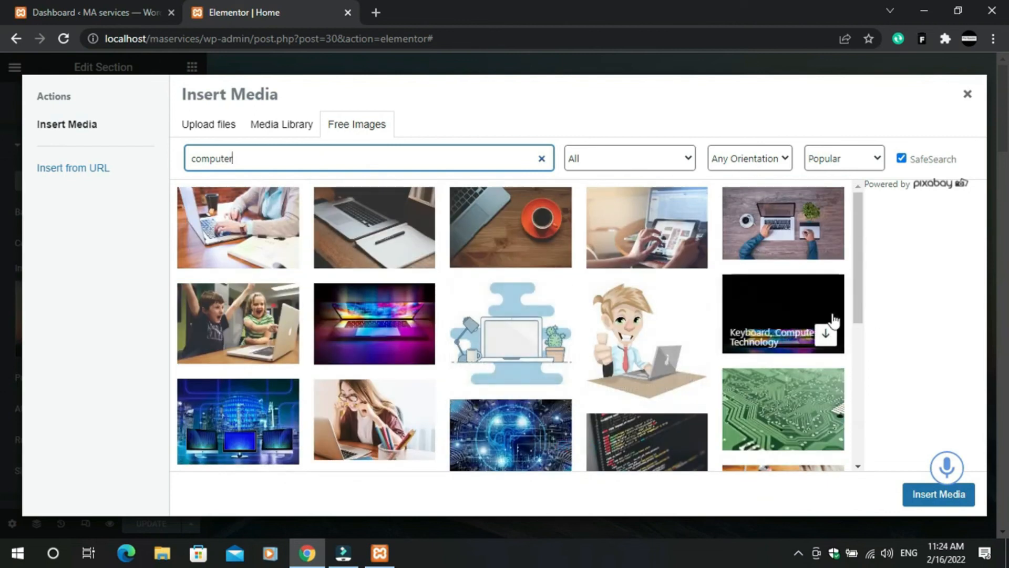
left_click(831, 343)
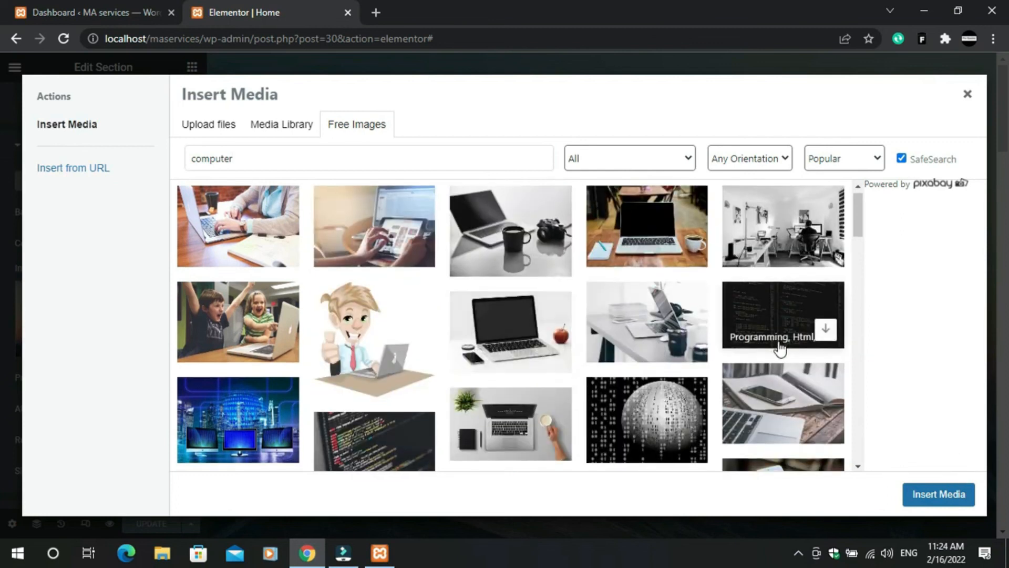
scroll(778, 349, "down", 5)
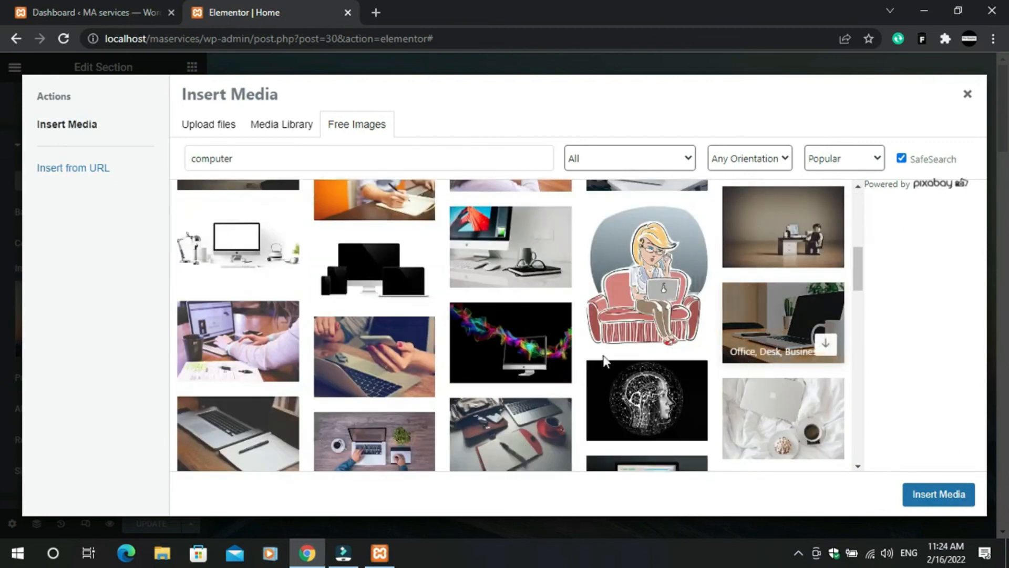
scroll(583, 351, "down", 4)
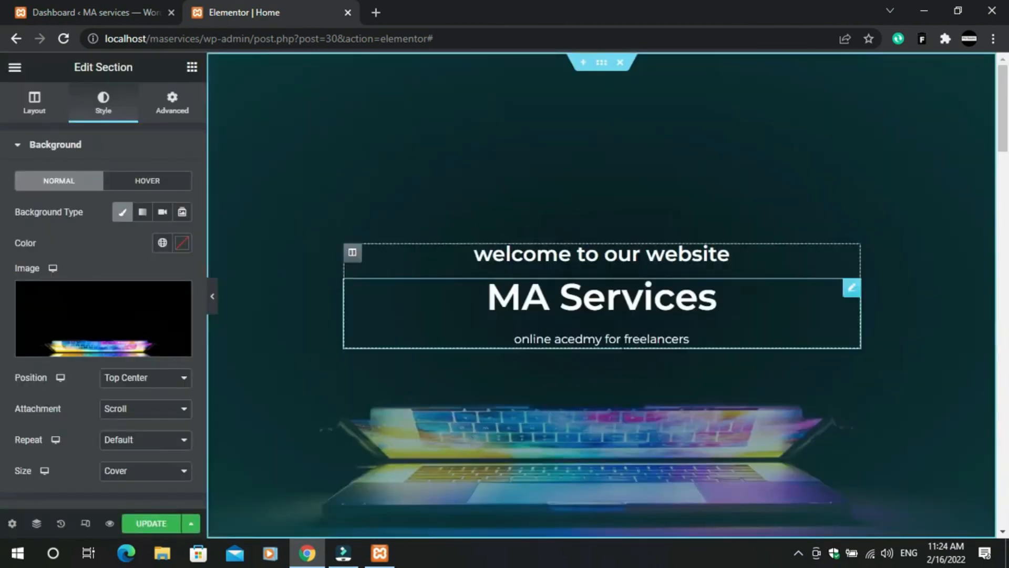
- Save the page changes and load localhost/maservices in a new browser tab
scroll(627, 400, "down", 5)
scroll(629, 396, "up", 5)
left_click(152, 524)
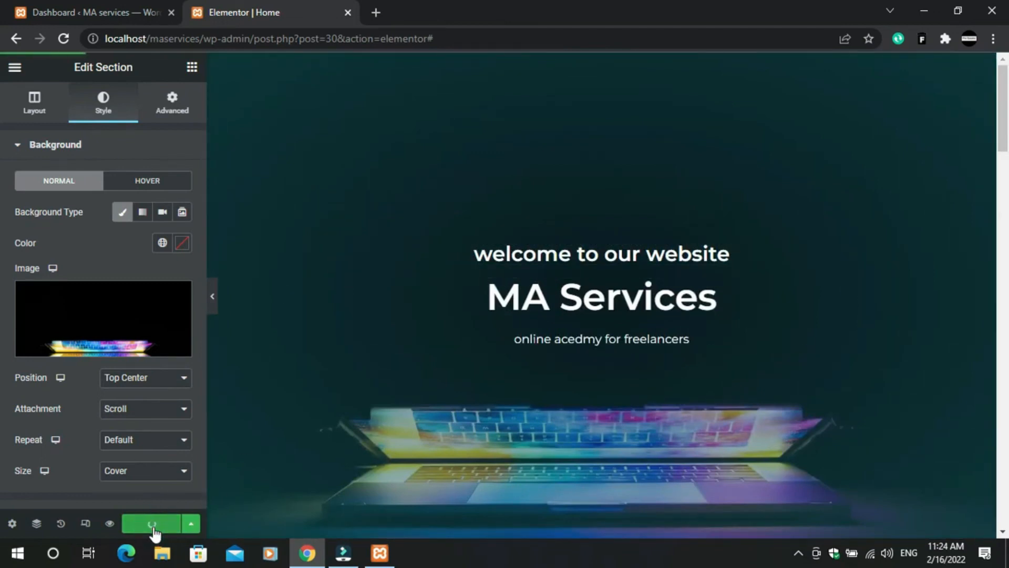
left_click(377, 13)
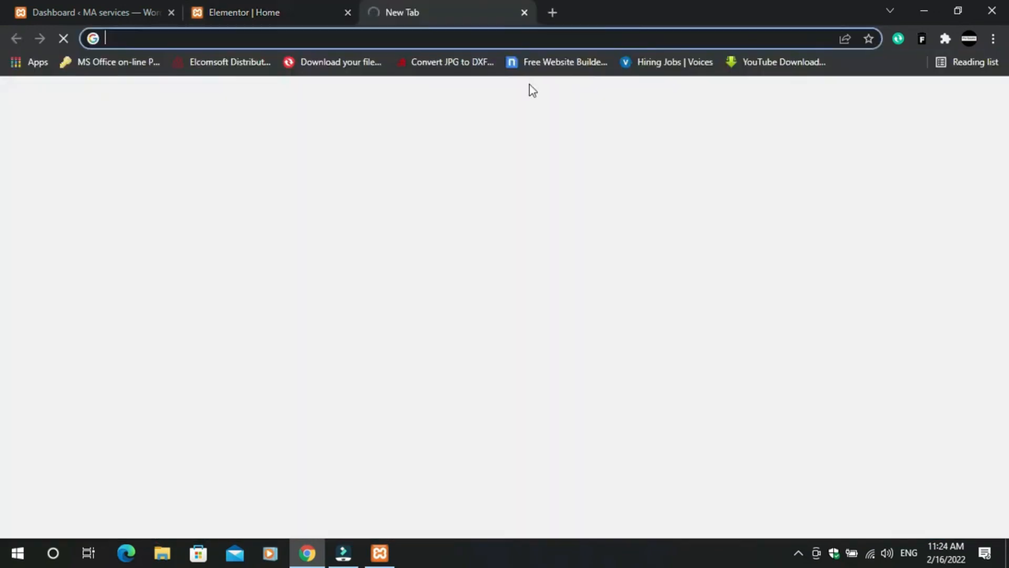
type("localhost/maservices")
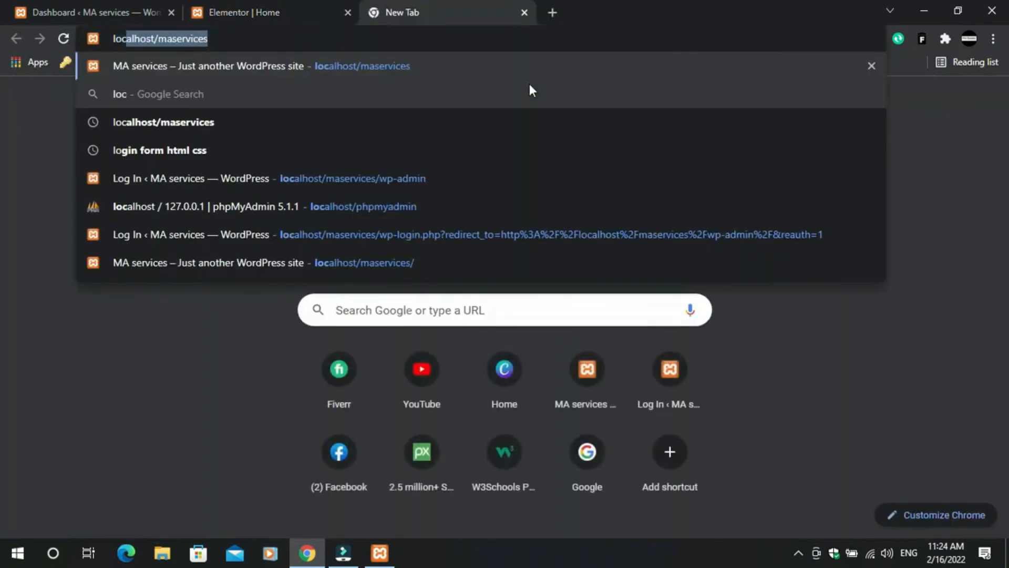
key("Return")
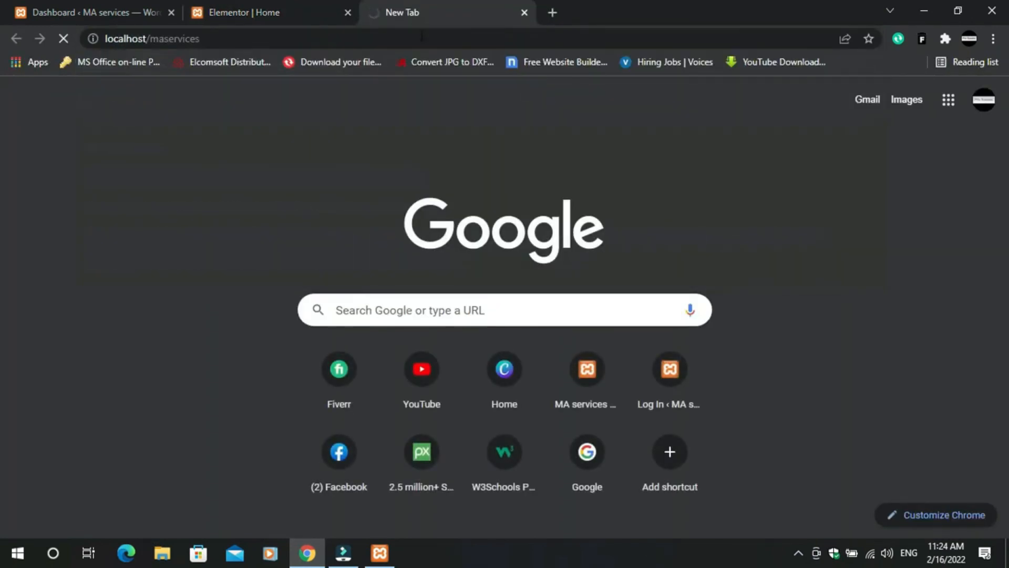
- Check the glowing-laptop hero on the live site, then go back to the Elementor Home editor
left_click(286, 12)
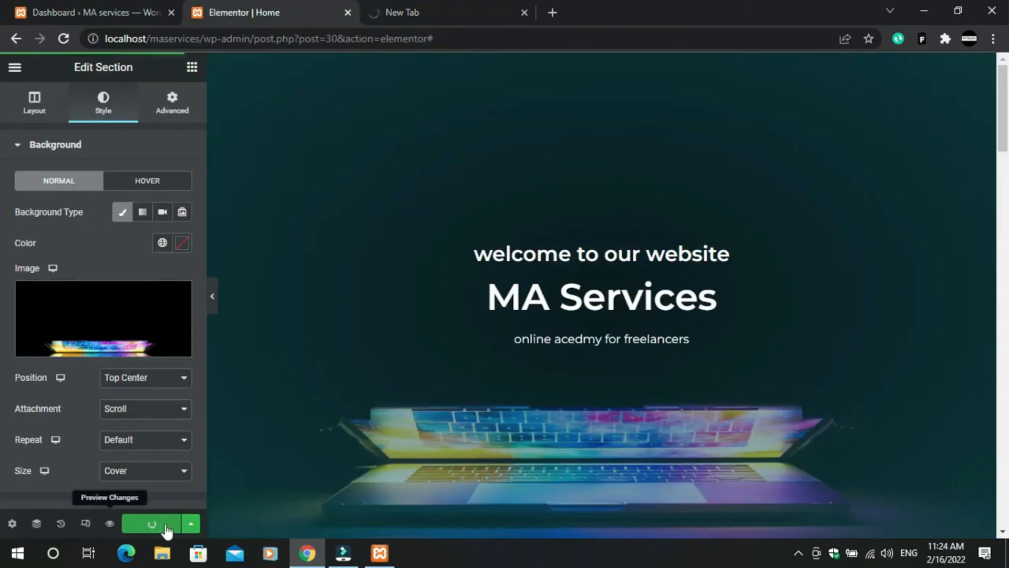
left_click(435, 8)
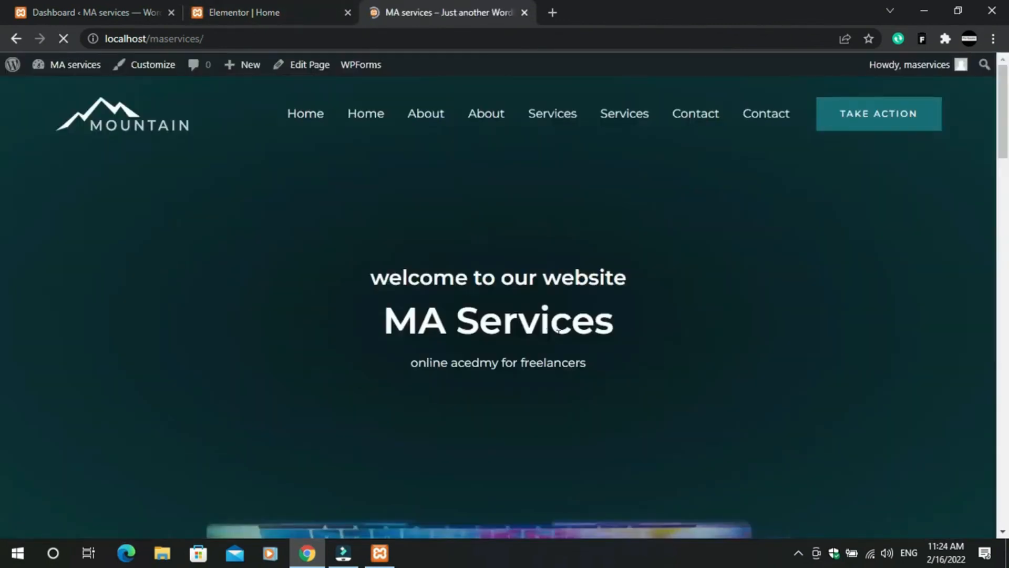
scroll(570, 342, "down", 6)
scroll(581, 338, "up", 6)
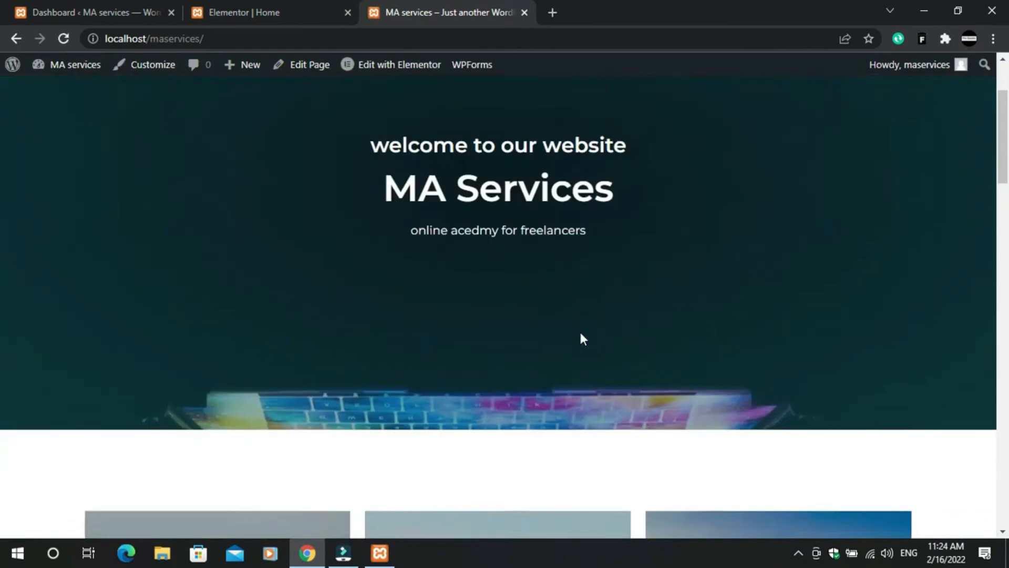
scroll(482, 259, "down", 6)
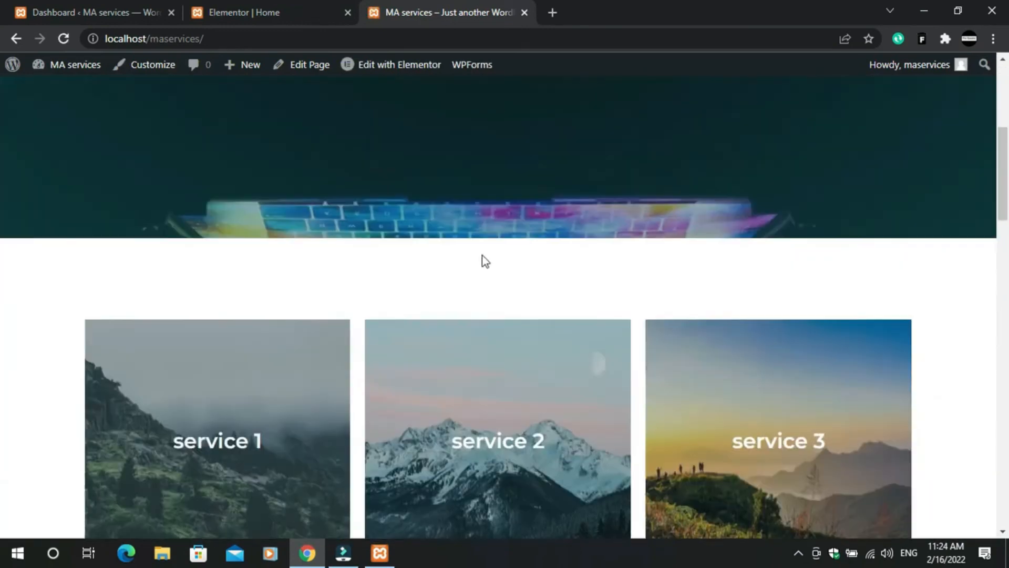
scroll(543, 241, "up", 6)
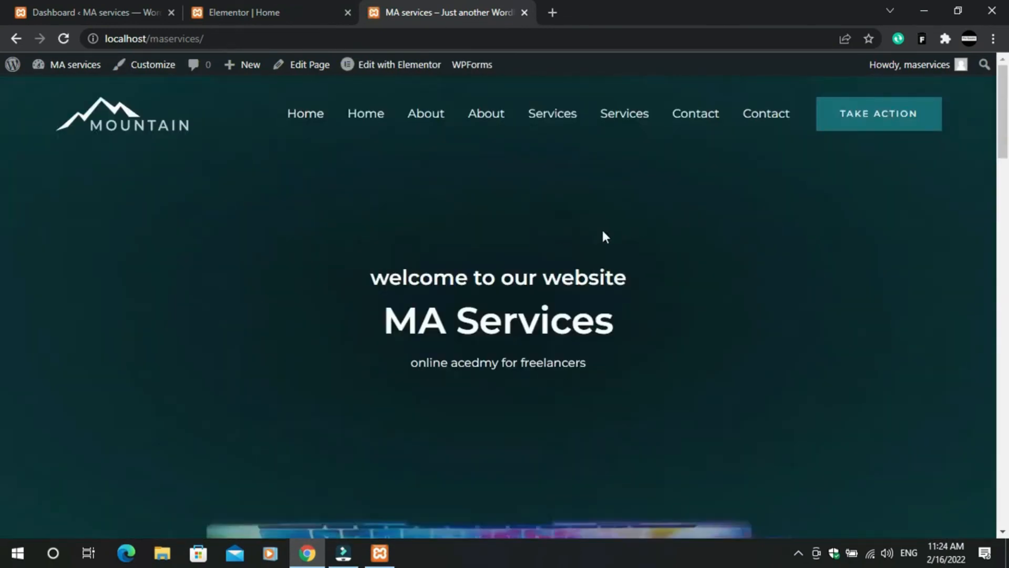
left_click(253, 6)
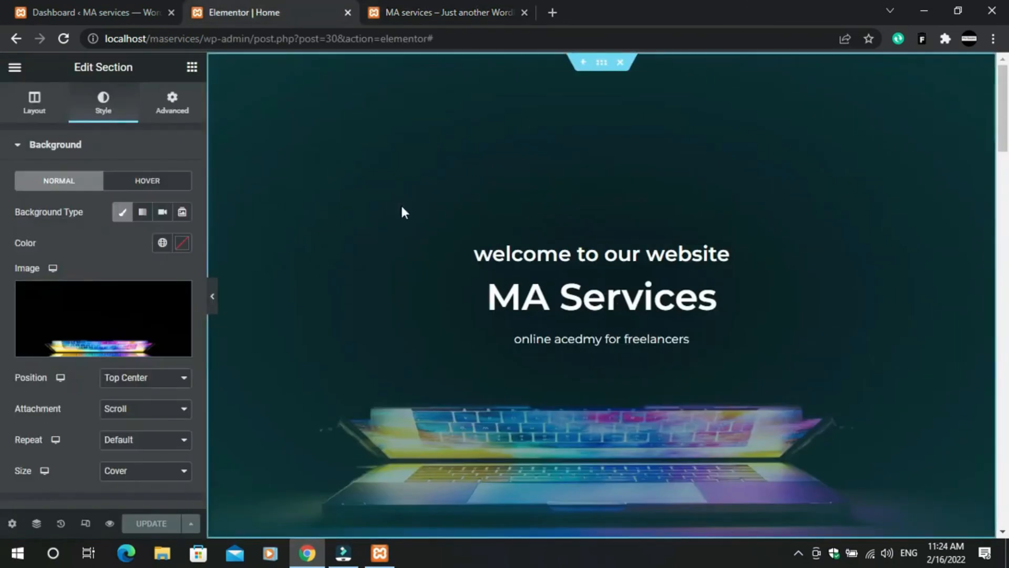
- Delete the service cards section below the laptop hero
scroll(400, 203, "down", 6)
scroll(447, 258, "down", 1)
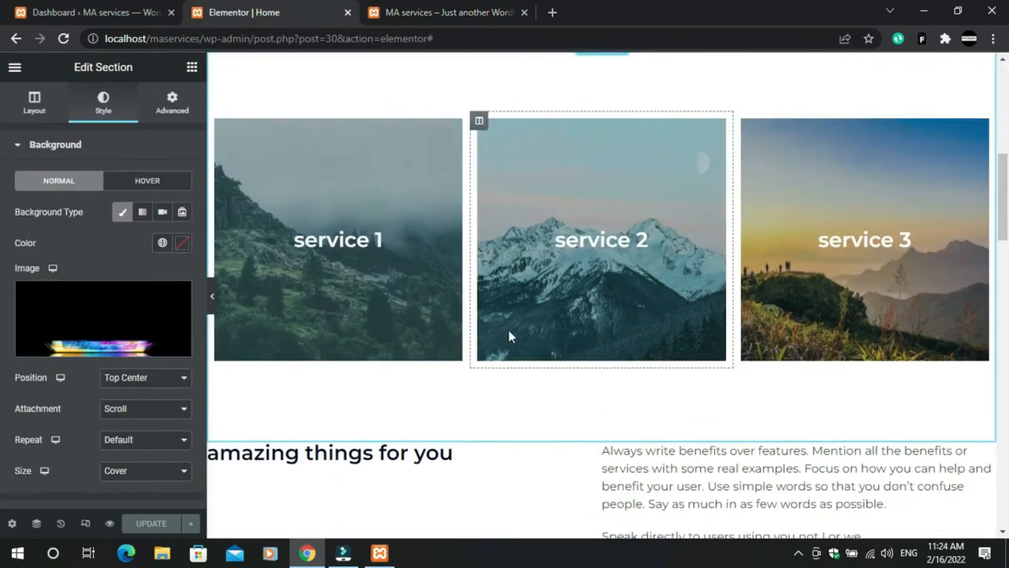
scroll(343, 147, "up", 4)
scroll(344, 166, "up", 1)
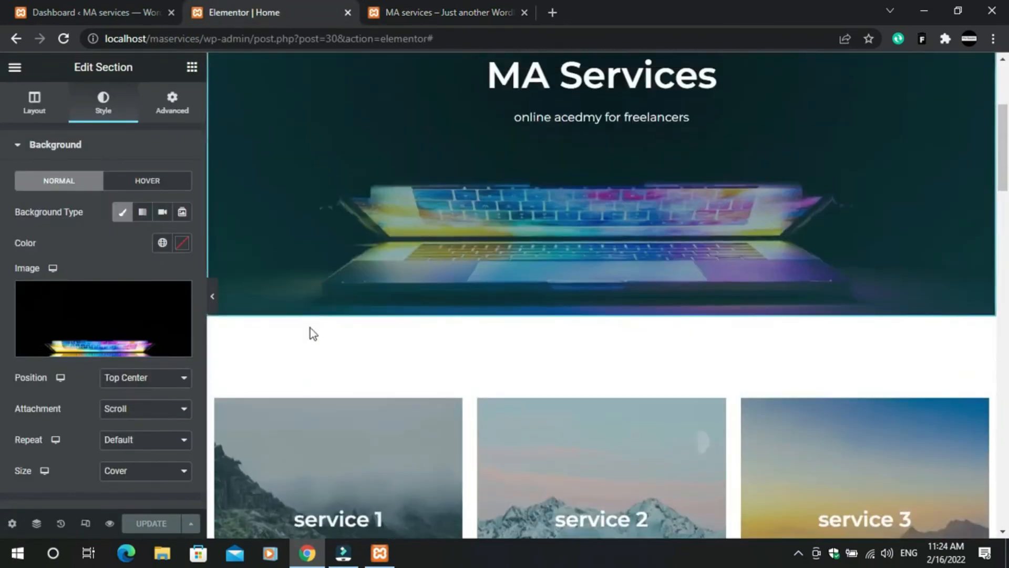
scroll(444, 401, "down", 4)
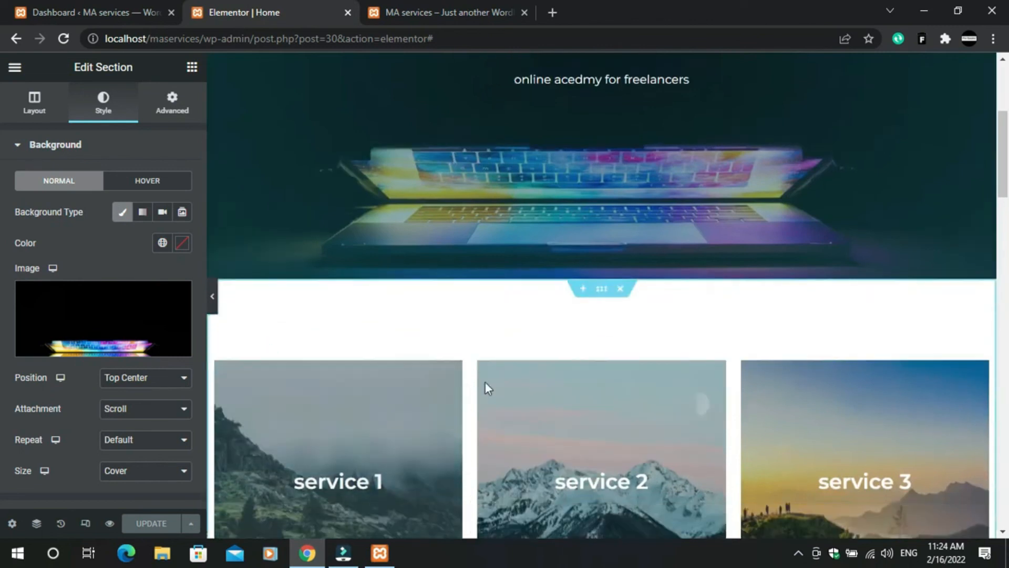
left_click(720, 130)
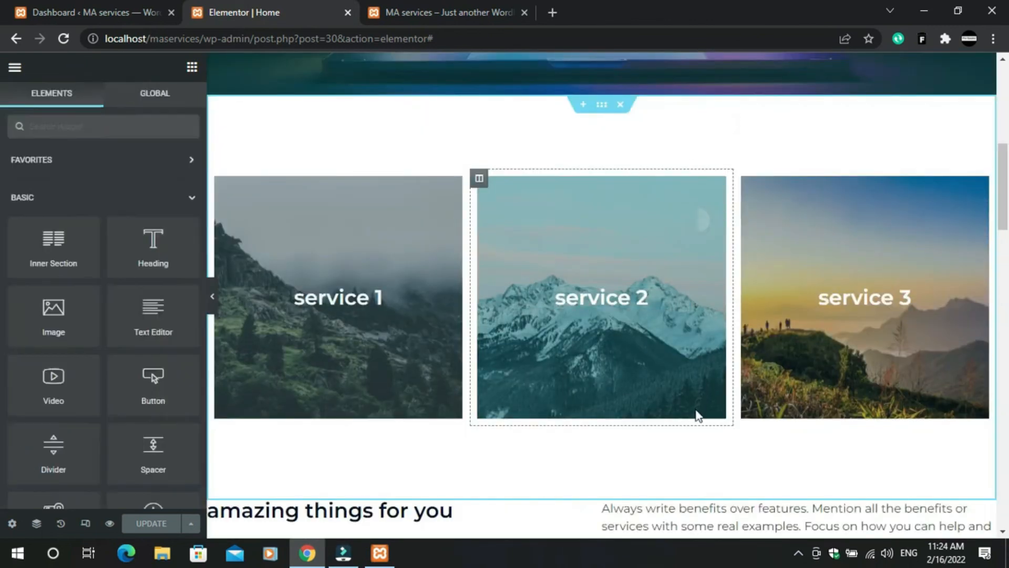
scroll(696, 414, "down", 4)
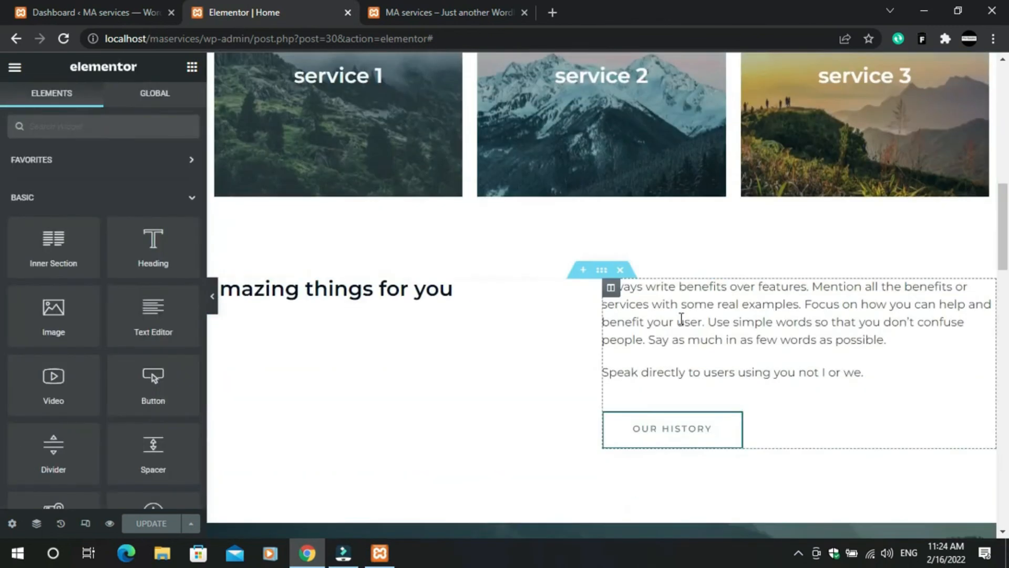
right_click(571, 224)
left_click(610, 437)
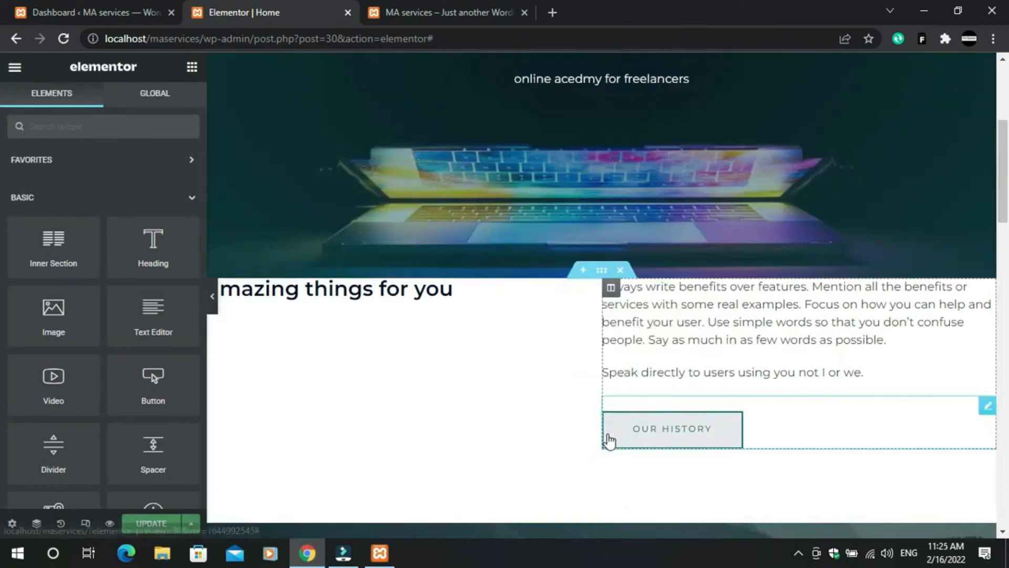
- Delete the 'amazing things for you' heading column, Our History button and text column
scroll(610, 421, "up", 5)
scroll(610, 409, "down", 11)
scroll(528, 262, "up", 4)
right_click(506, 263)
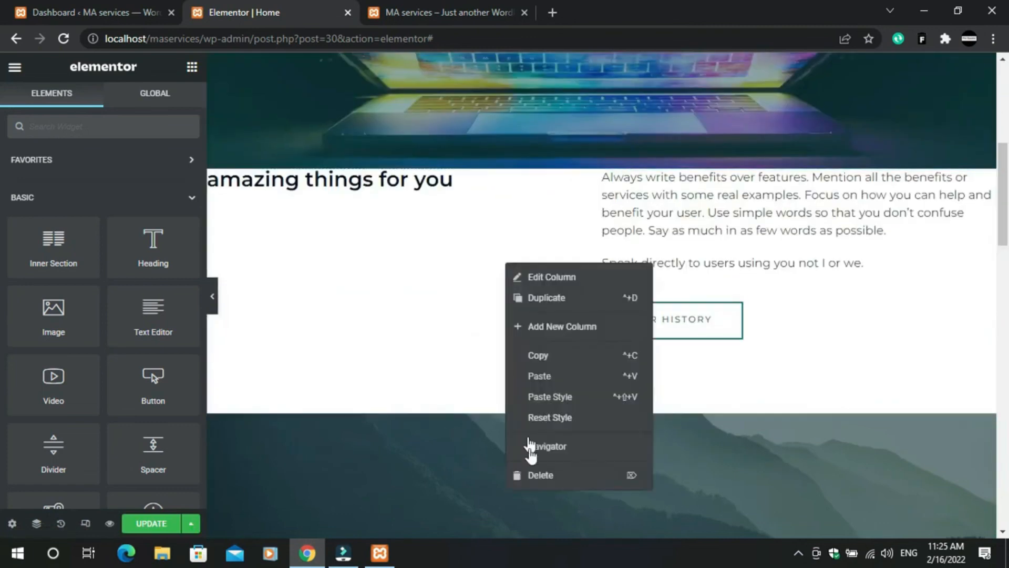
left_click(528, 475)
right_click(598, 263)
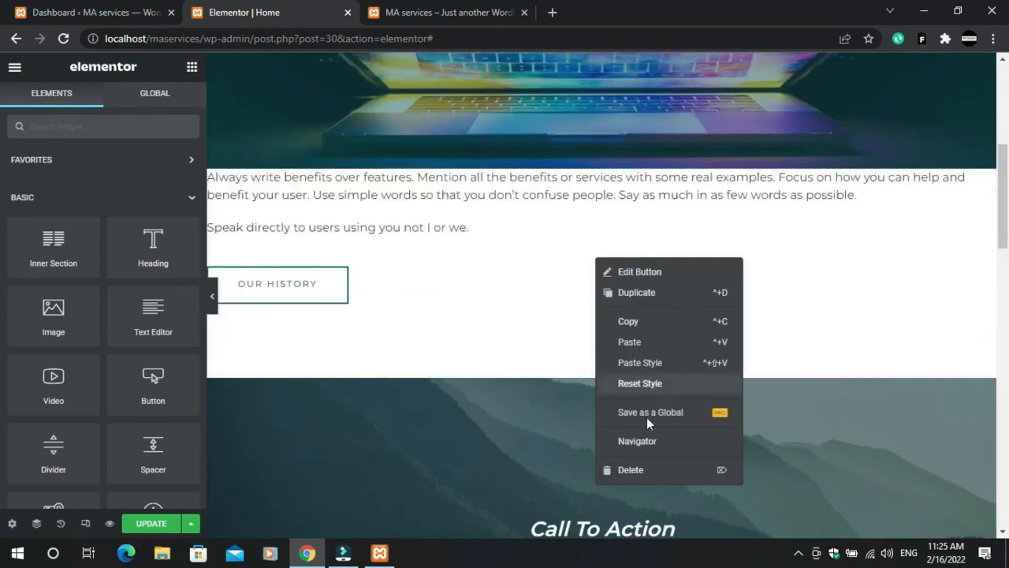
left_click(636, 470)
right_click(570, 213)
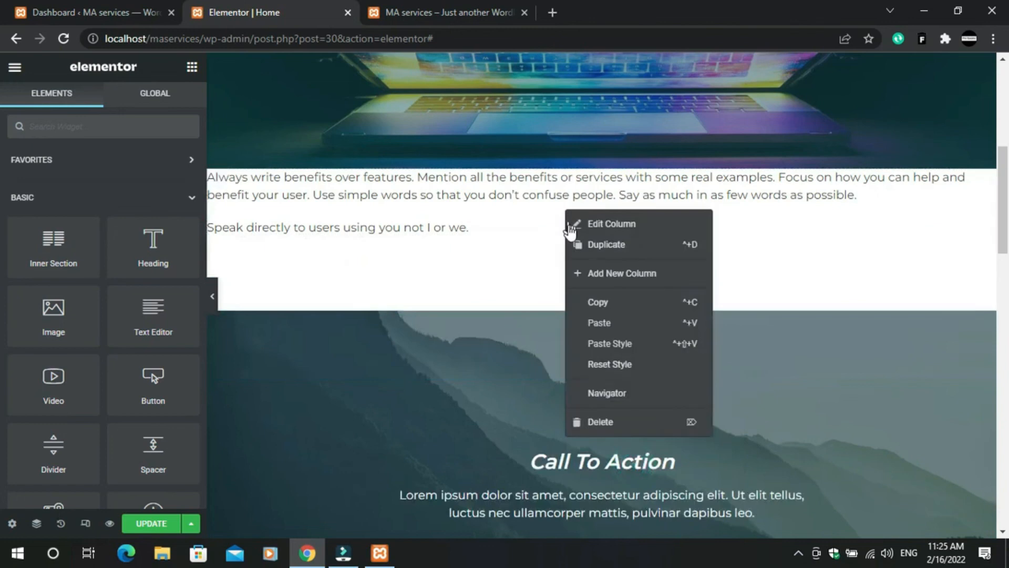
left_click(603, 428)
- Select the Call To Action image box and bring up the image gallery's options
left_click(602, 426)
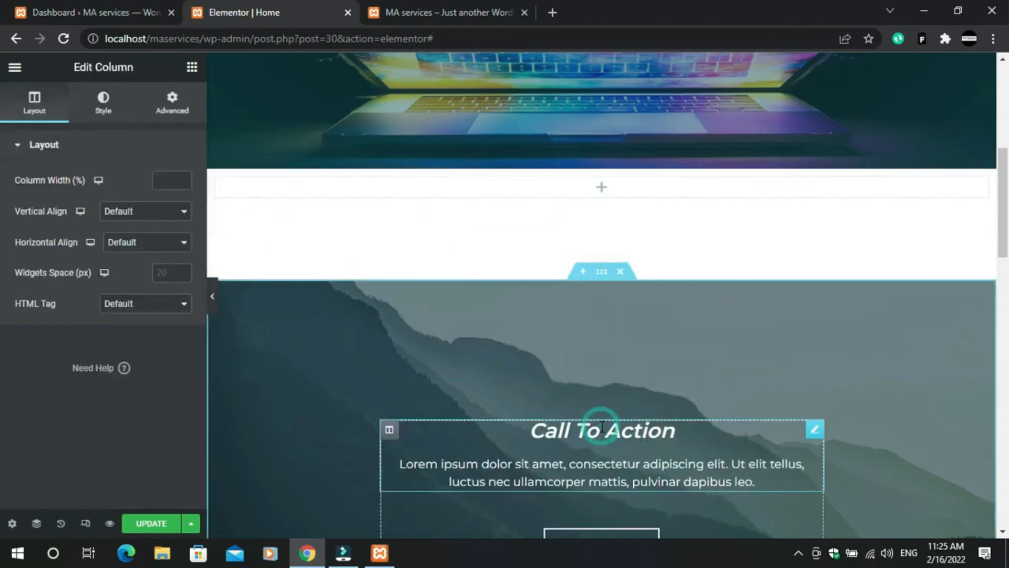
scroll(631, 218, "down", 10)
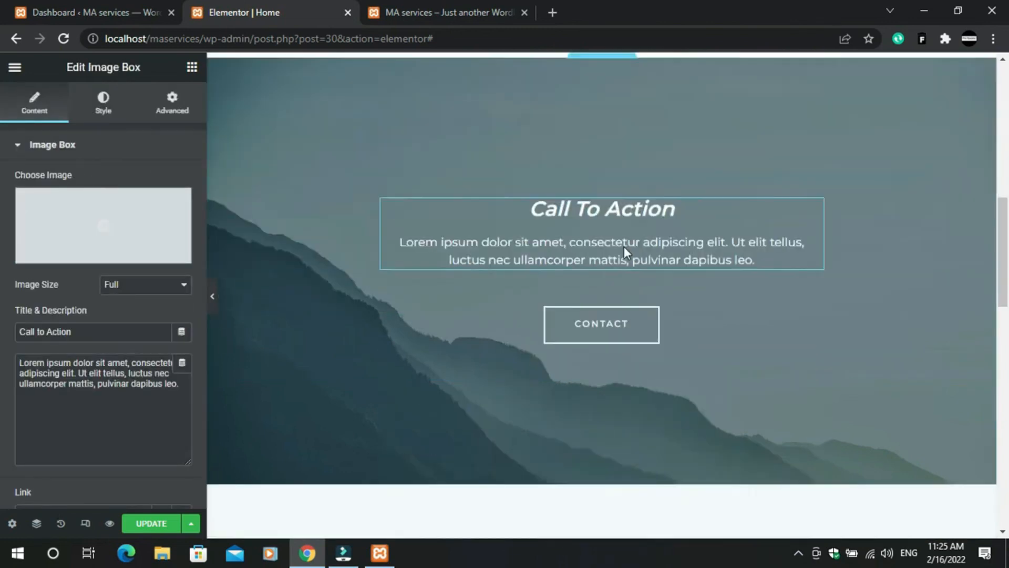
scroll(626, 326, "up", 15)
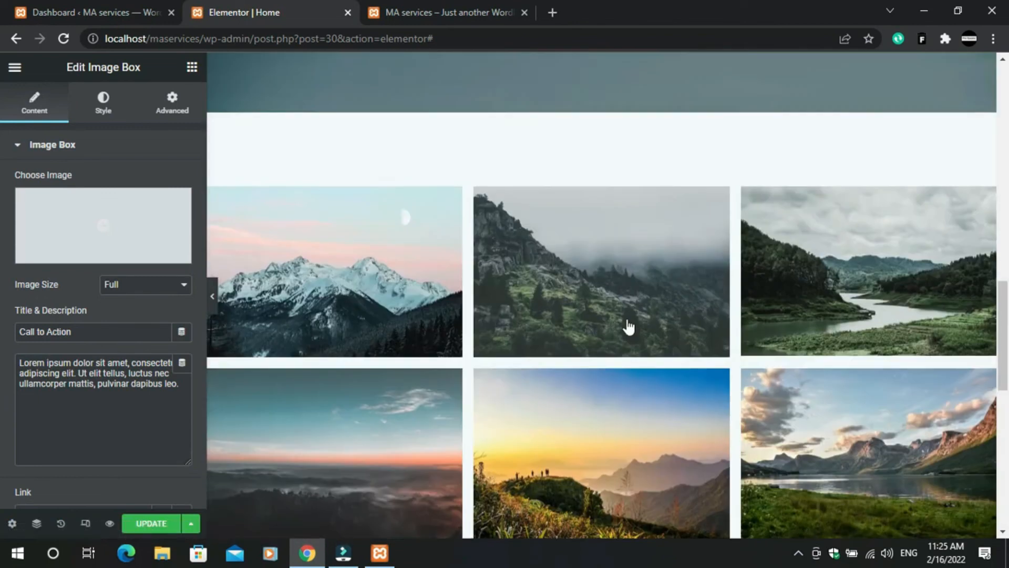
scroll(624, 305, "up", 4)
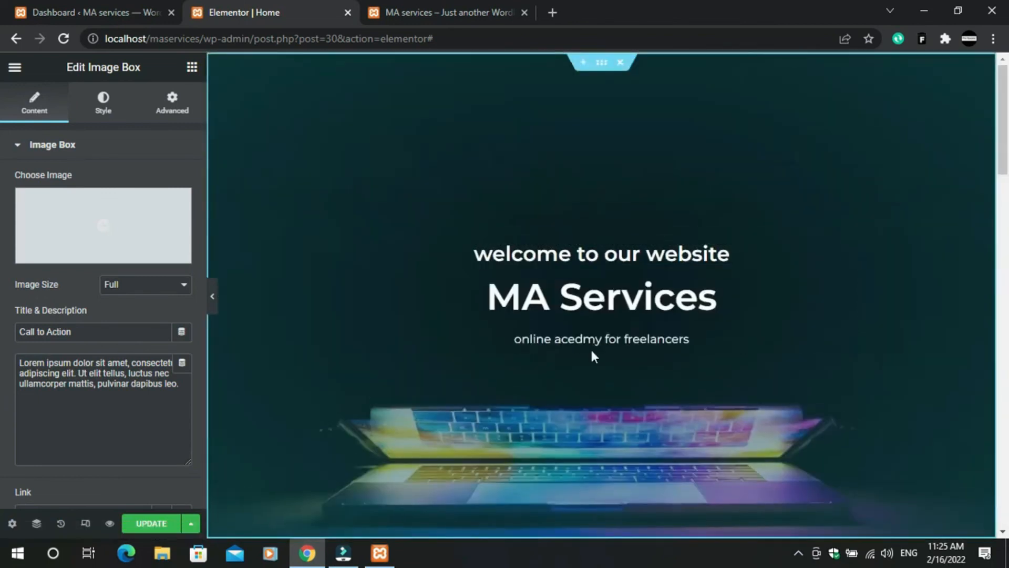
scroll(593, 354, "down", 10)
scroll(614, 296, "down", 8)
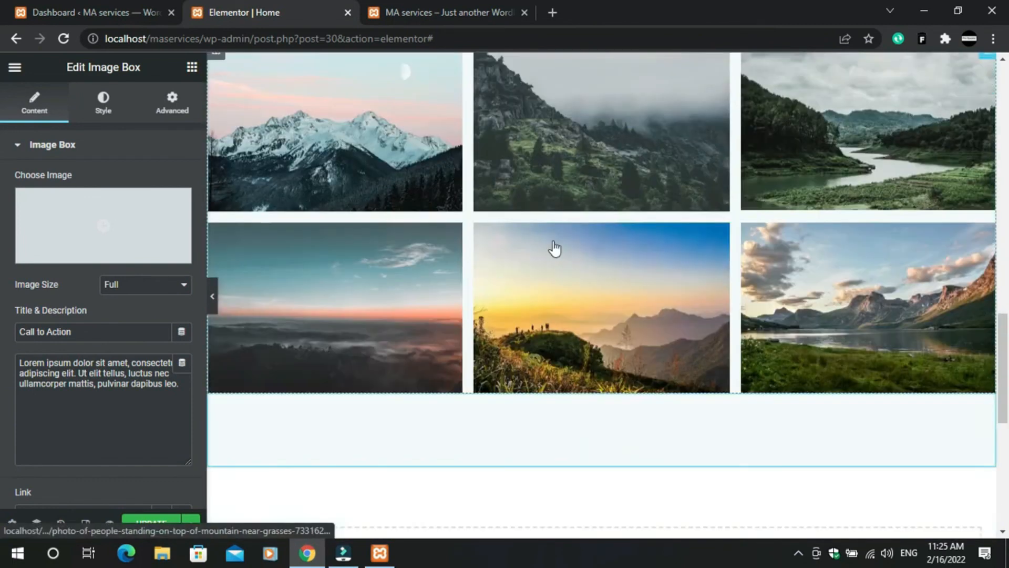
right_click(554, 248)
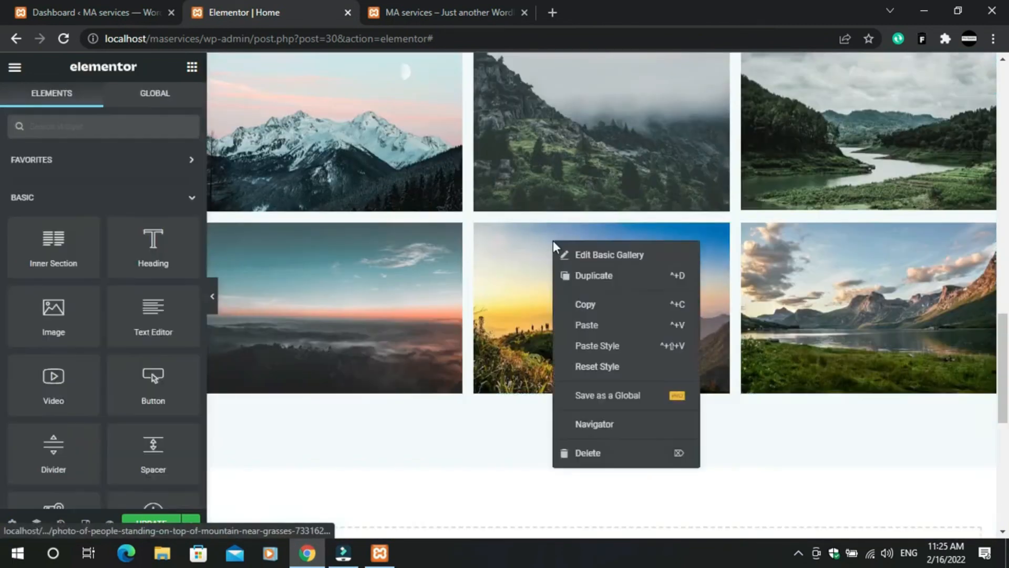
scroll(588, 447, "up", 15)
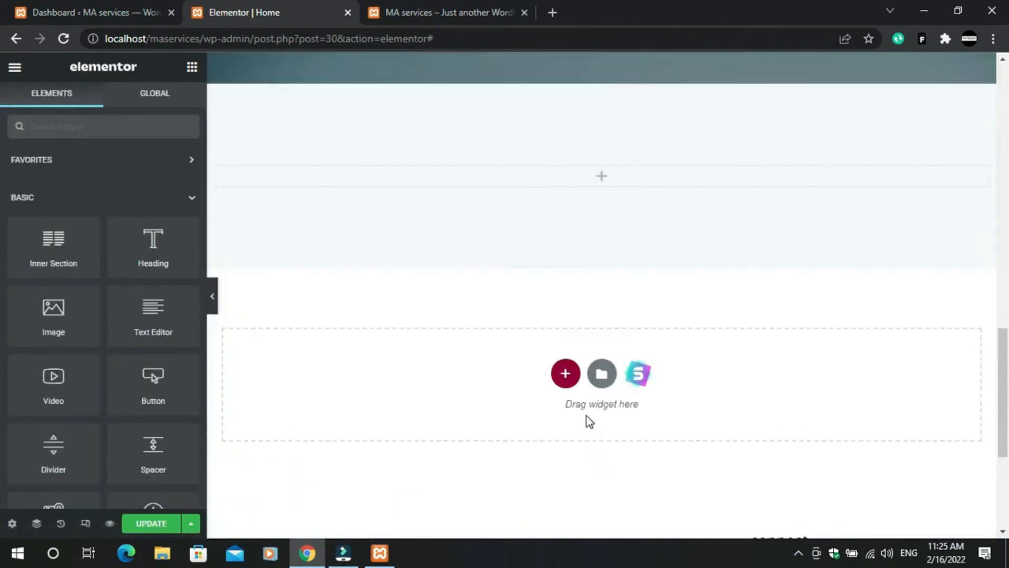
scroll(631, 394, "down", 5)
scroll(579, 368, "down", 8)
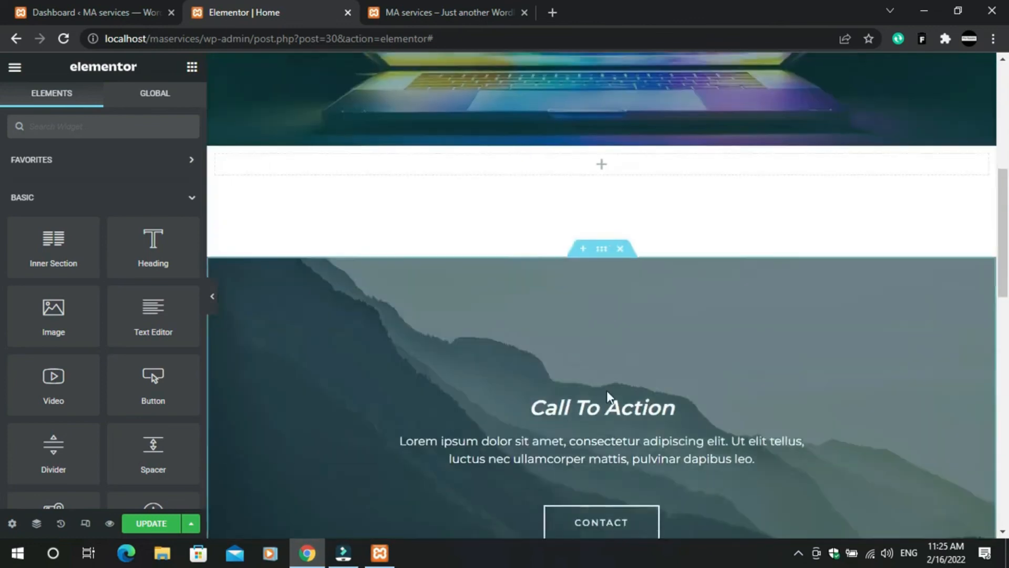
scroll(594, 327, "up", 9)
- Search the Elements panel for 'post' and drag Posts Grid into the emptied section
left_click(550, 274)
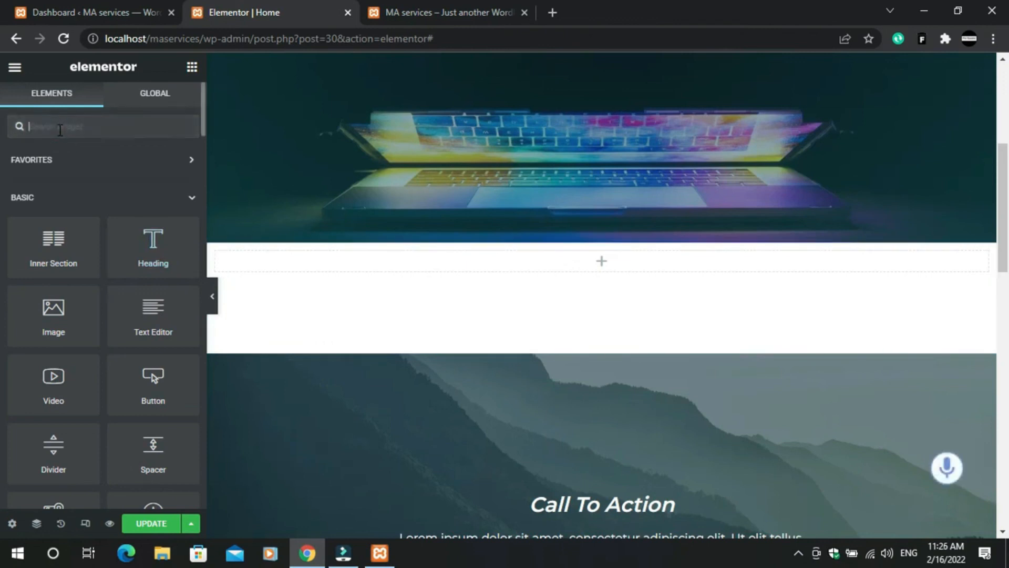
type("p")
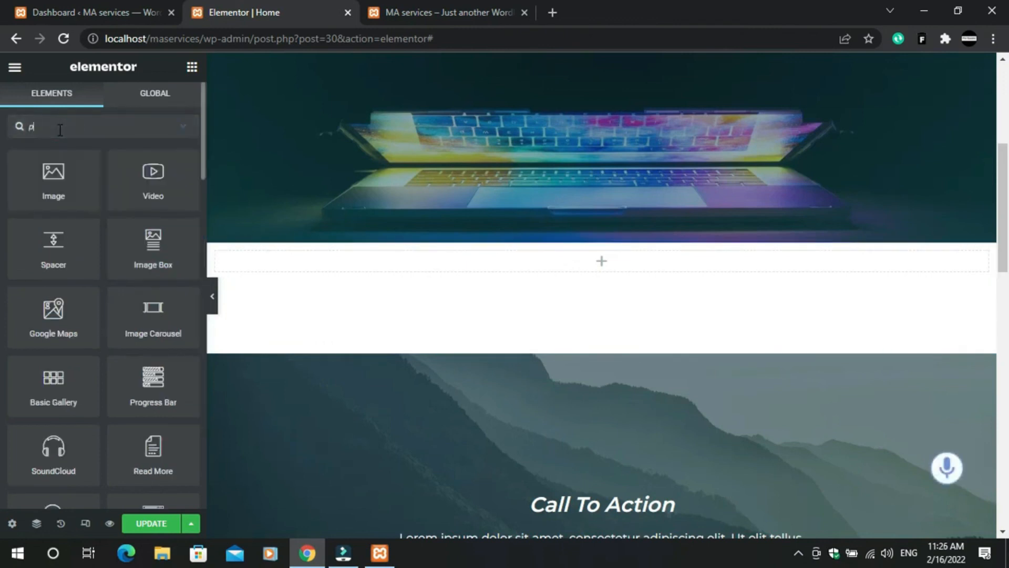
type("os")
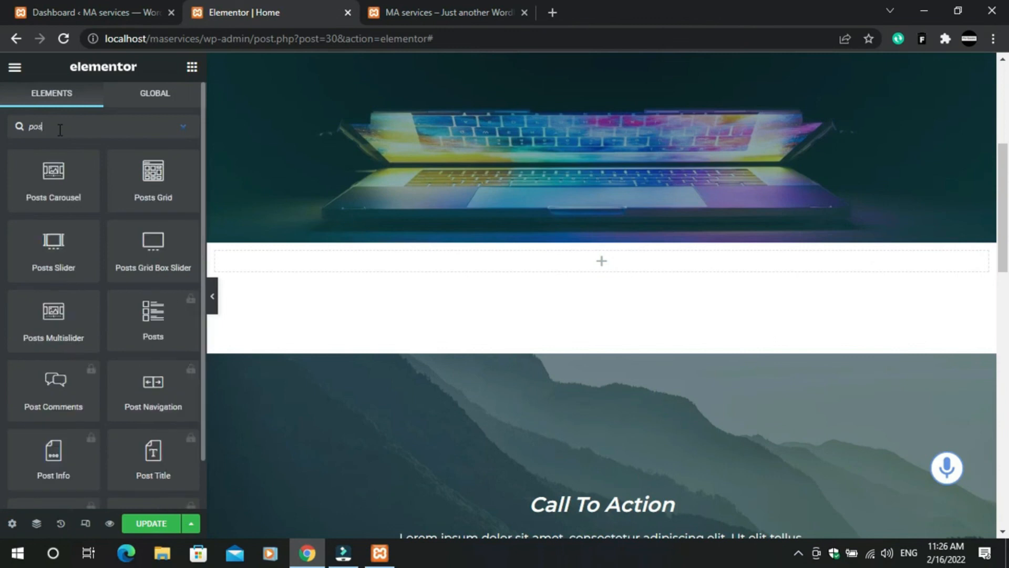
type("t d")
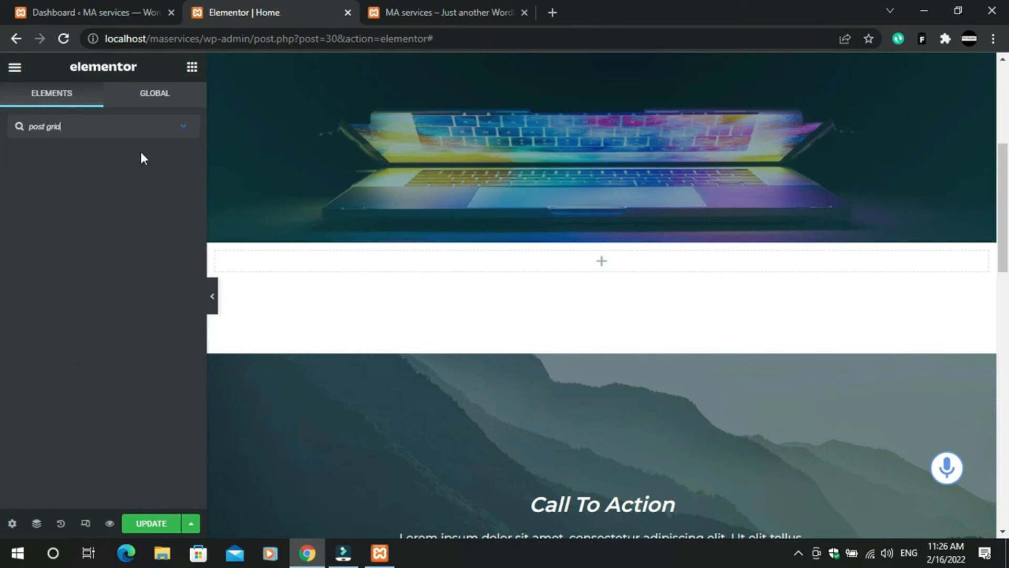
key("BackSpace")
key("BackSpace")
key("BackSpace")
key("BackSpace")
key("BackSpace")
key("BackSpace")
key("BackSpace")
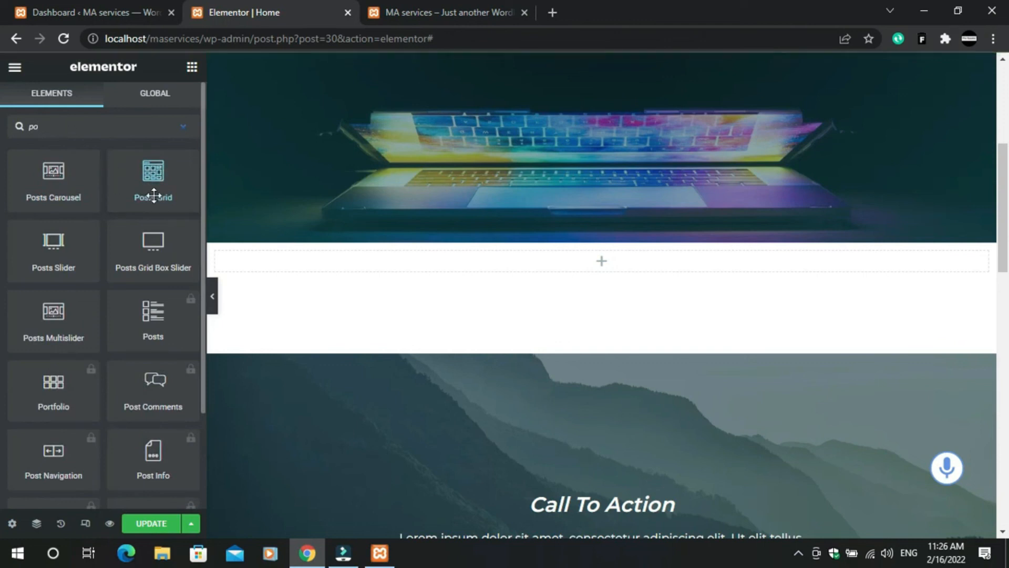
left_click_drag(154, 171, 377, 268)
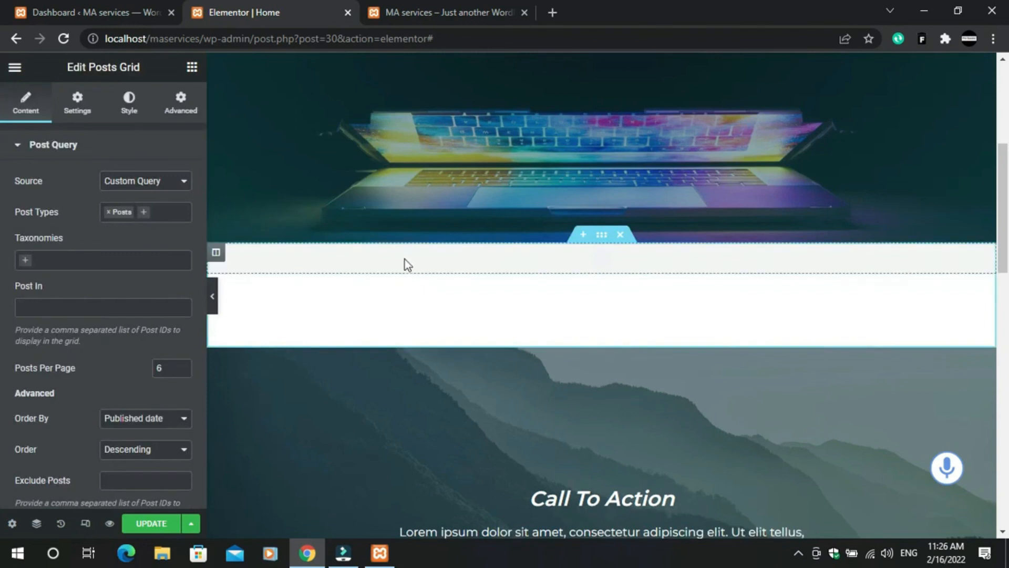
- Review the new MY POSTS grid and open its Advanced settings
scroll(535, 295, "up", 1)
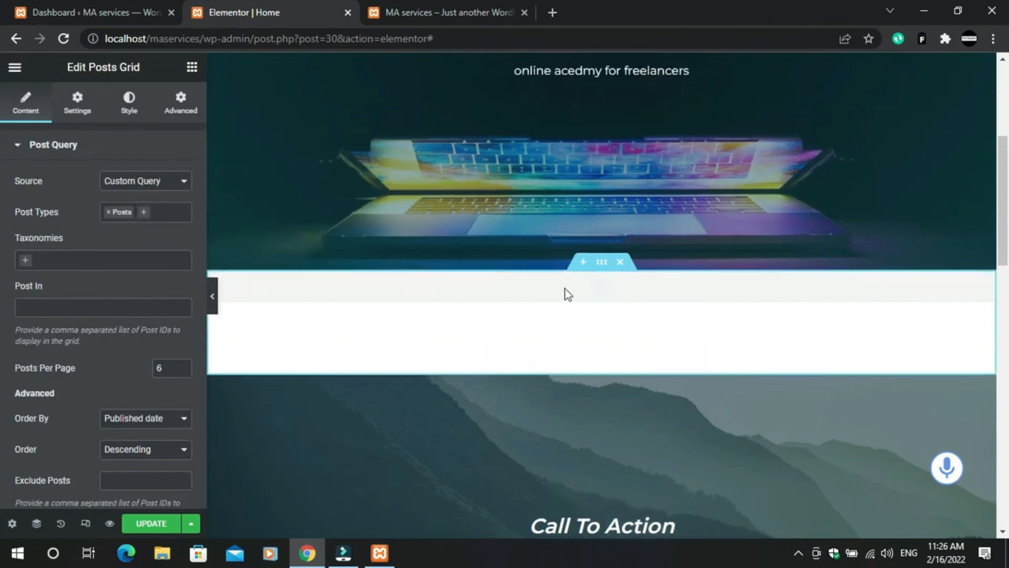
scroll(552, 376, "down", 4)
scroll(552, 363, "up", 5)
scroll(420, 316, "down", 4)
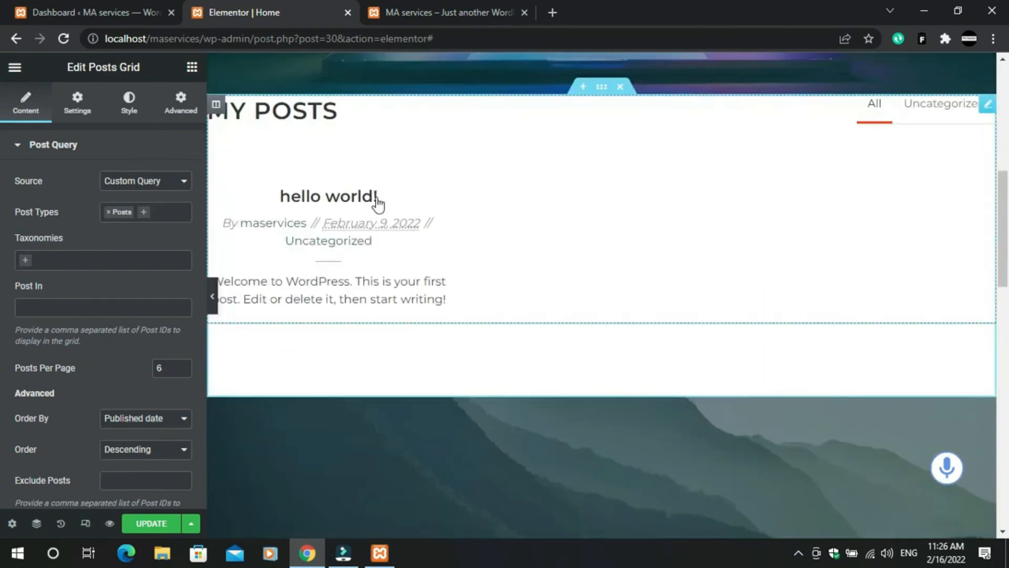
scroll(362, 215, "up", 2)
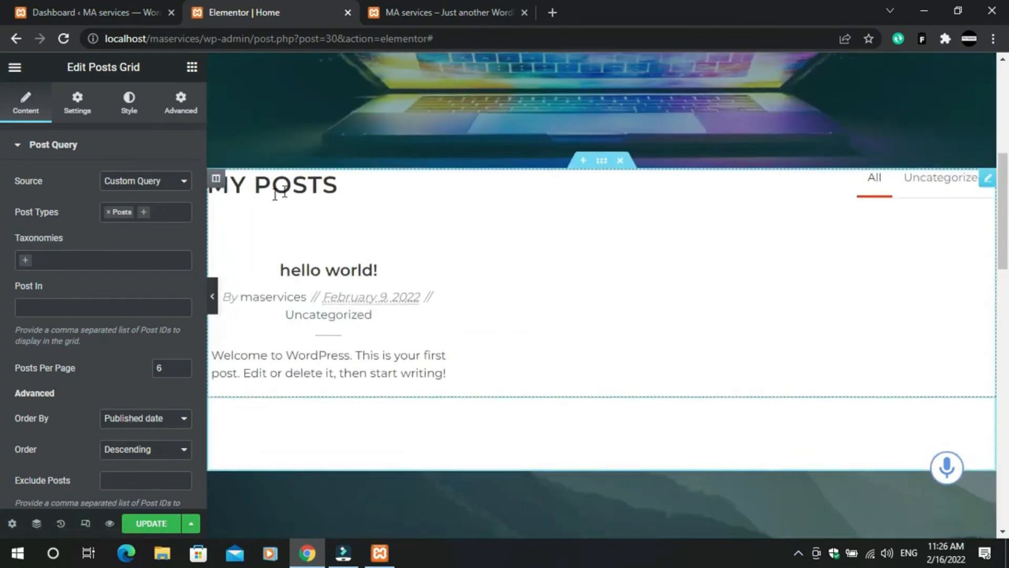
scroll(506, 147, "up", 4)
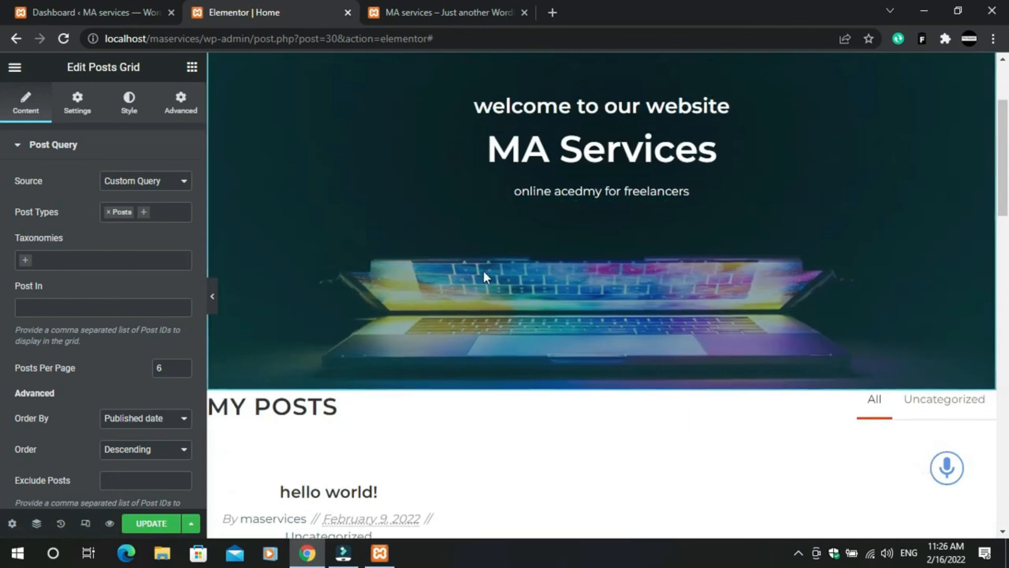
scroll(447, 338, "down", 3)
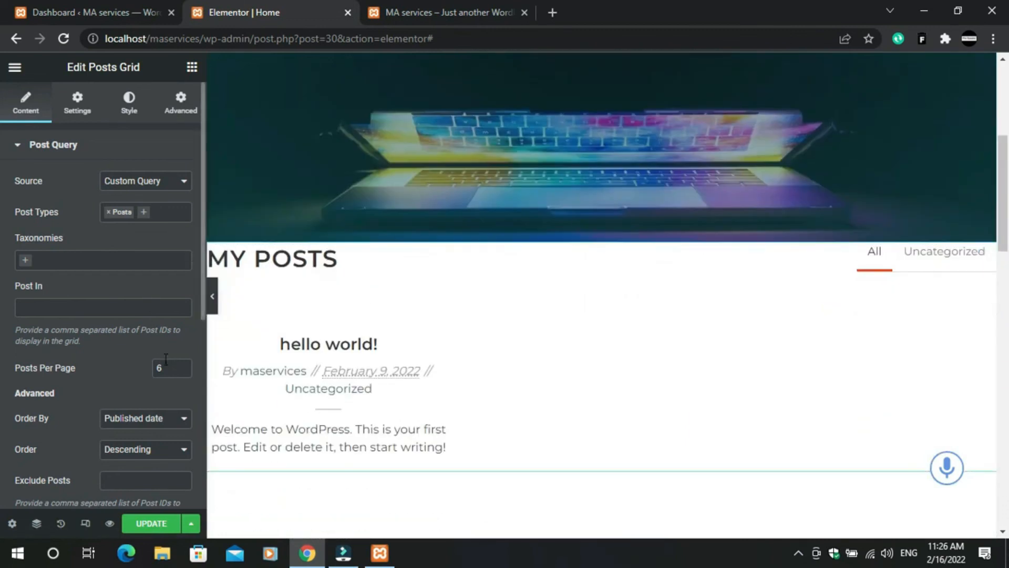
scroll(158, 381, "down", 3)
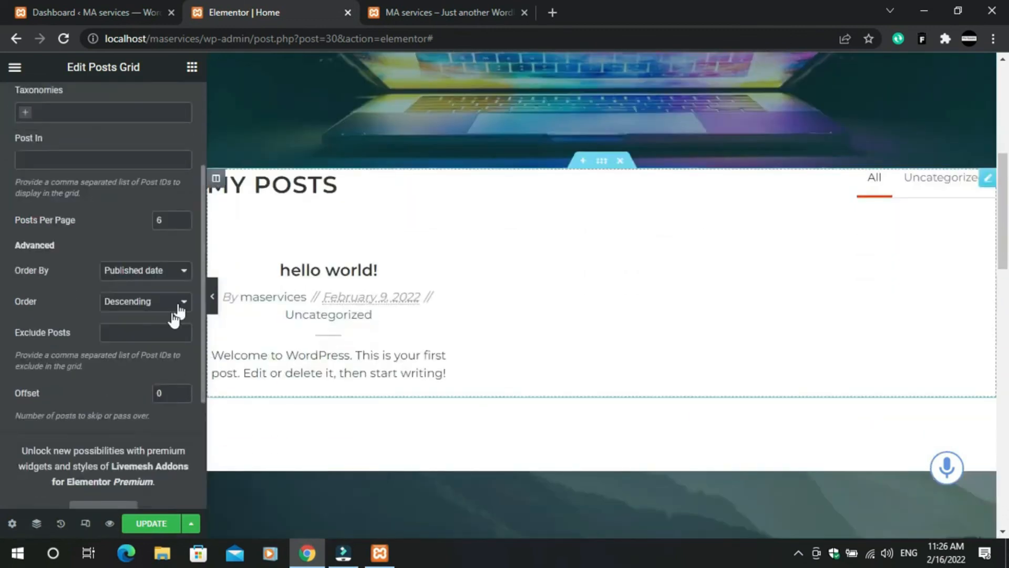
scroll(153, 375, "up", 3)
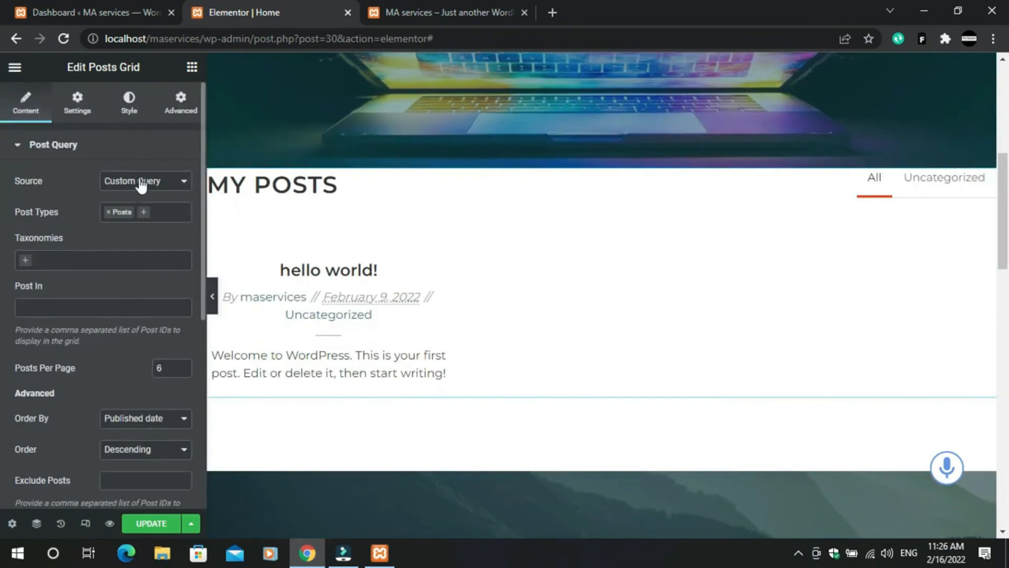
left_click(177, 109)
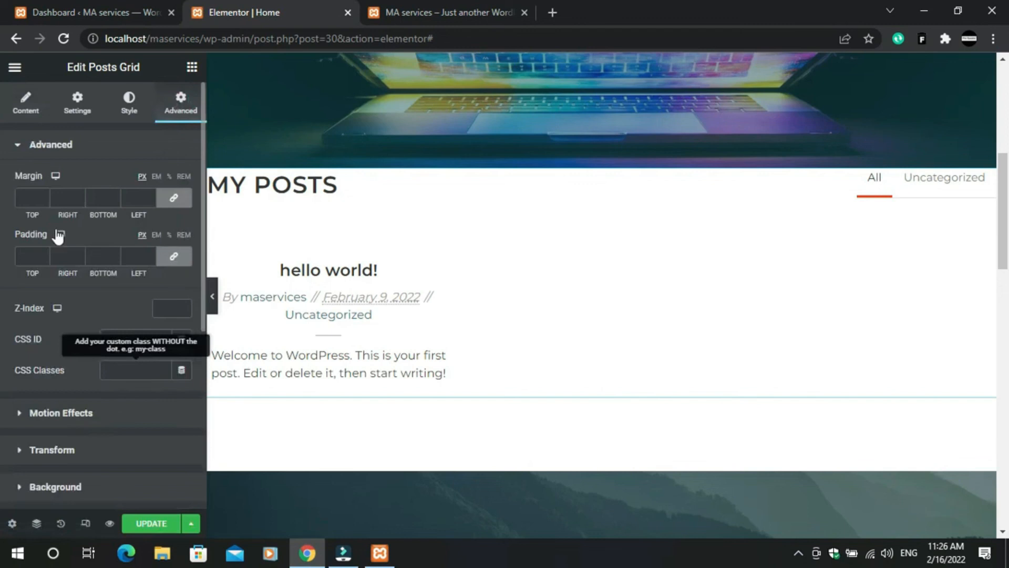
- Raise the linked Margin through 12, 24 and 34 to 40 px on all sides
left_click(43, 198)
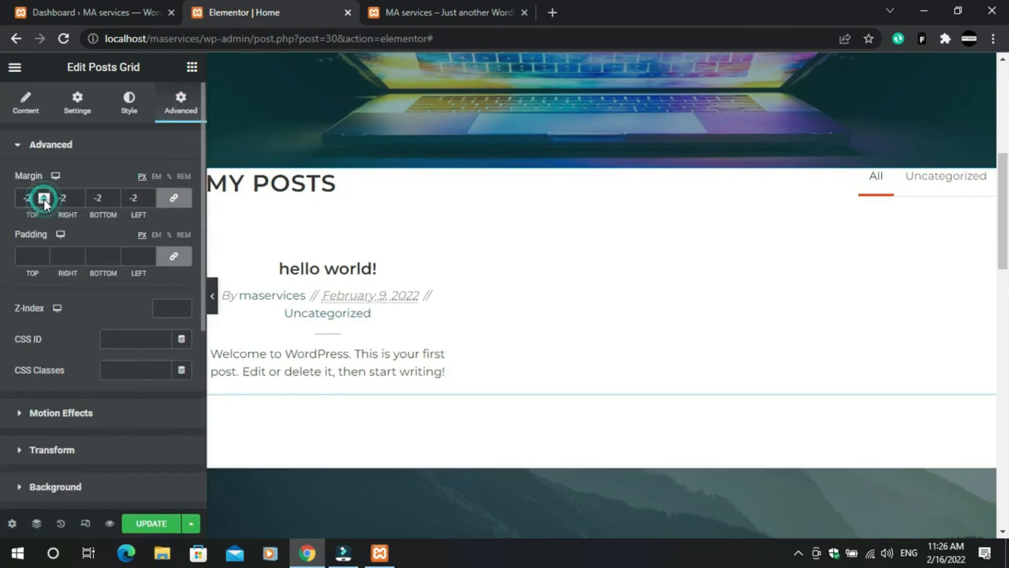
left_click(45, 198)
left_click(46, 195)
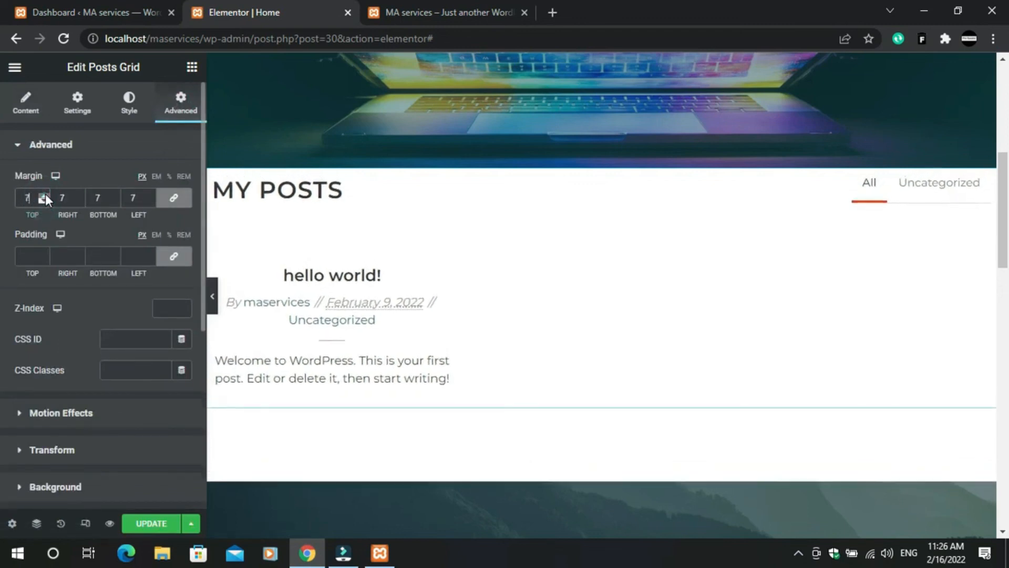
left_click(46, 194)
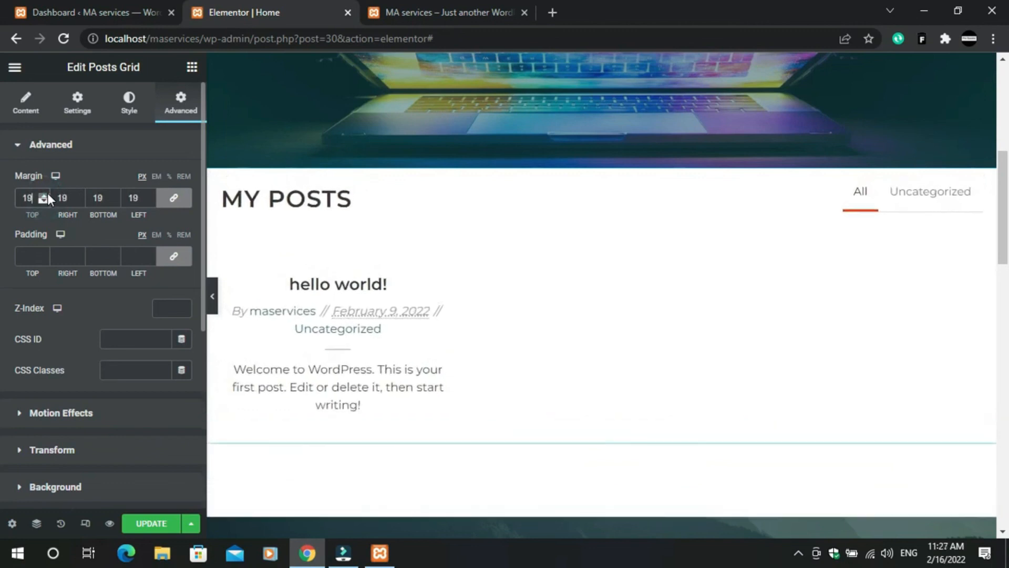
left_click(46, 195)
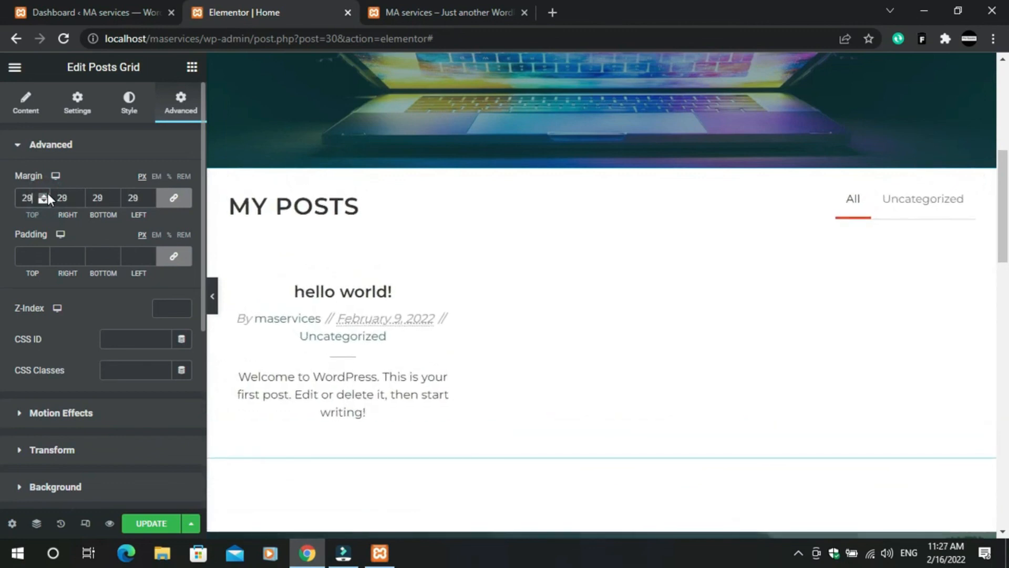
left_click(48, 194)
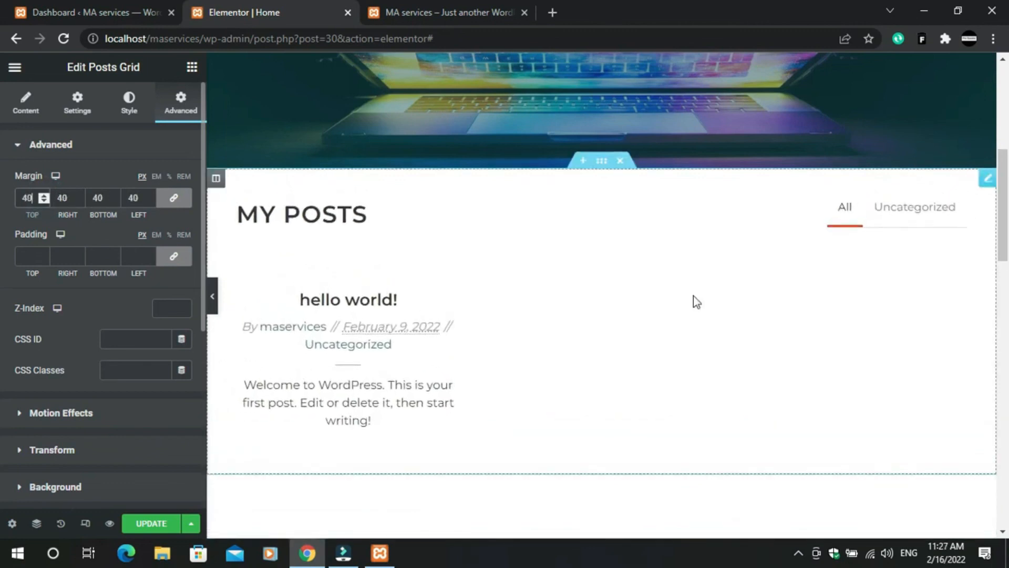
scroll(816, 277, "up", 3)
scroll(595, 268, "down", 5)
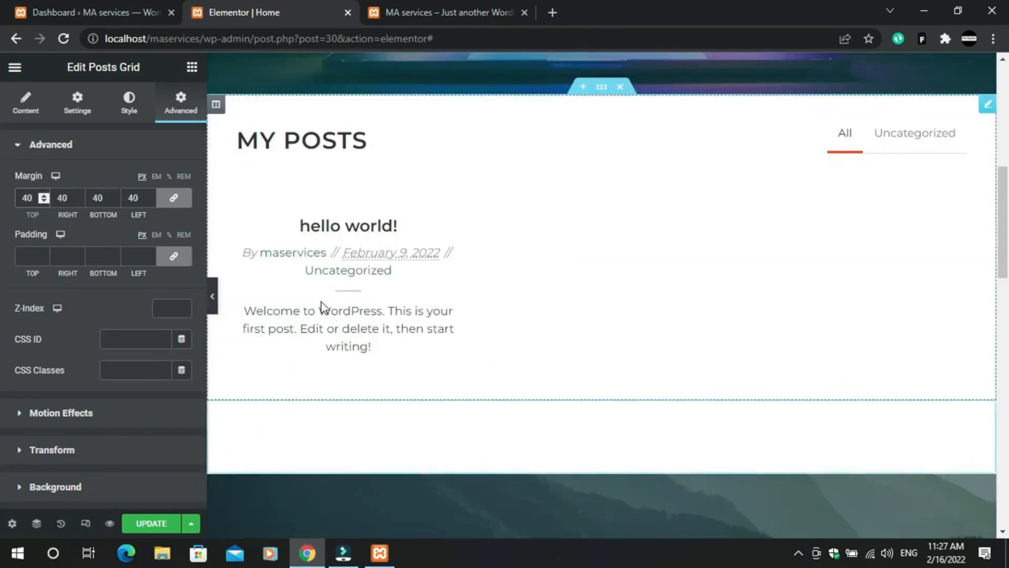
scroll(371, 294, "up", 2)
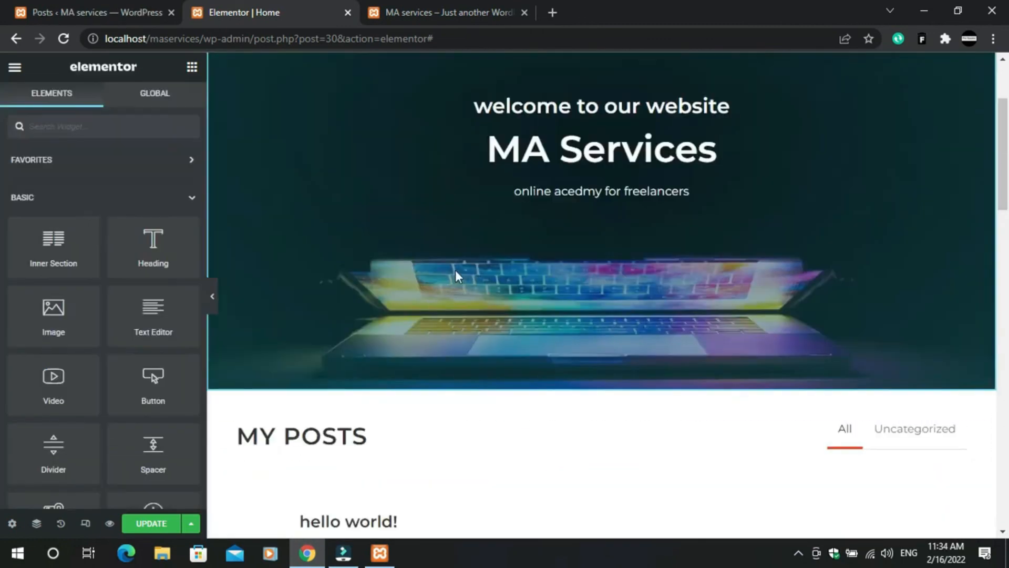
- Delete the Call To Action section from the homepage
scroll(515, 235, "down", 7)
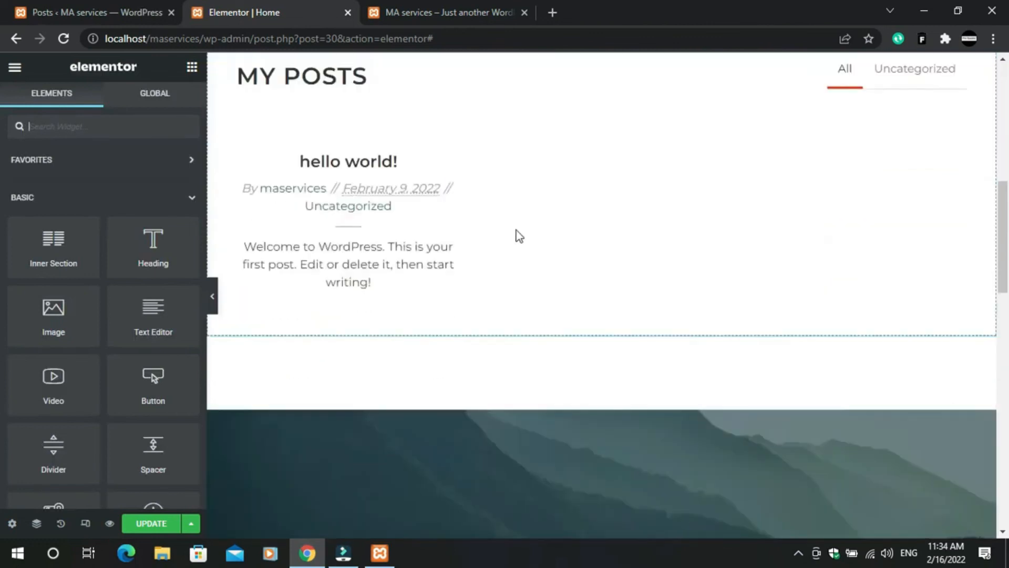
scroll(515, 280, "down", 7)
scroll(490, 207, "up", 11)
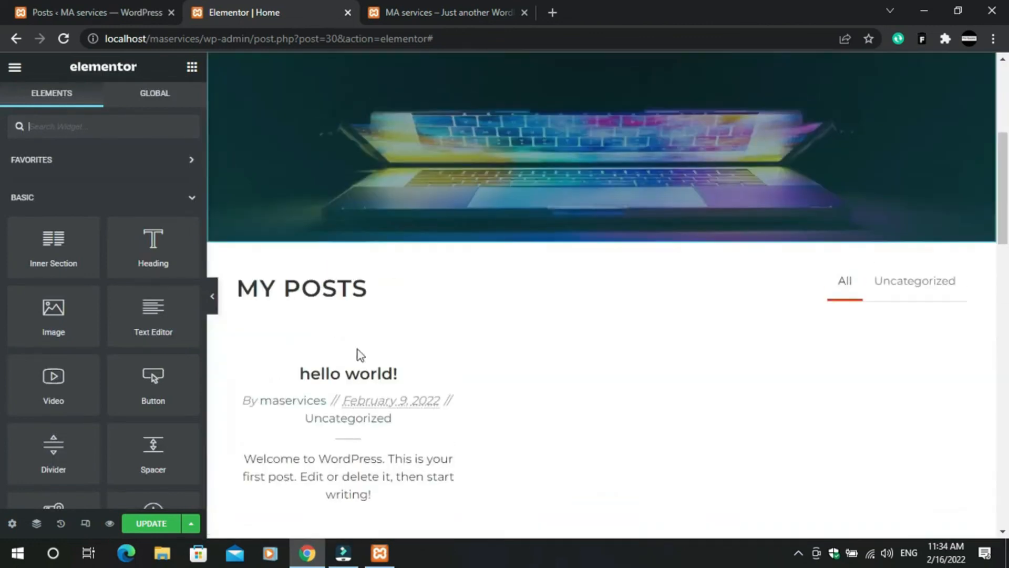
scroll(529, 403, "down", 8)
scroll(531, 399, "up", 7)
scroll(582, 410, "down", 7)
left_click(621, 171)
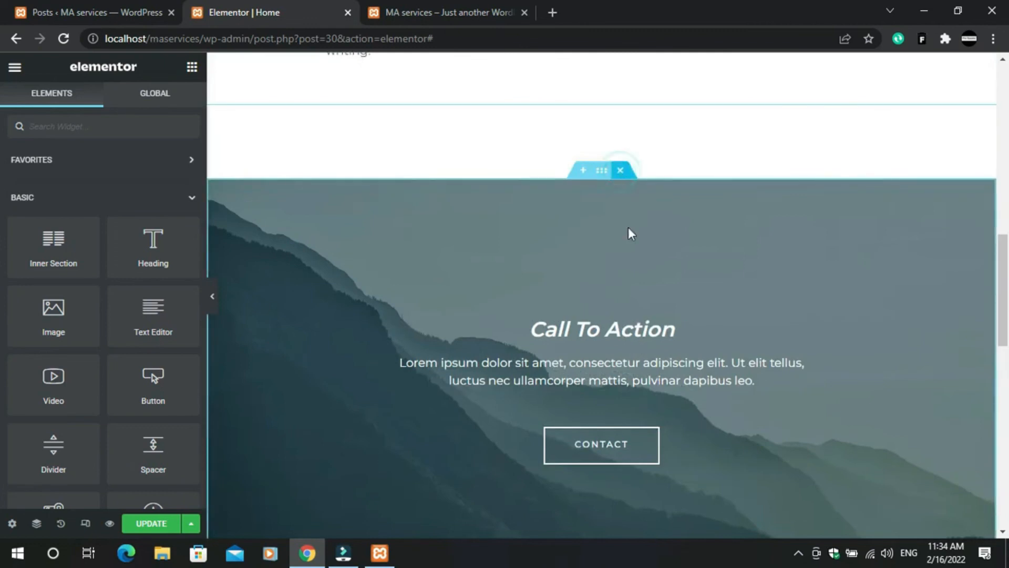
scroll(579, 358, "up", 5)
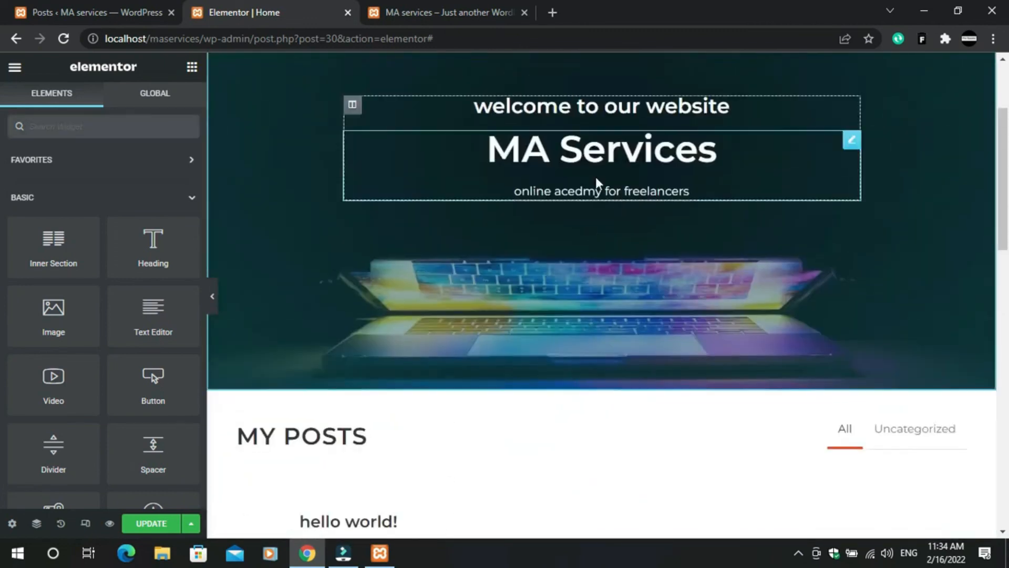
scroll(367, 418, "down", 4)
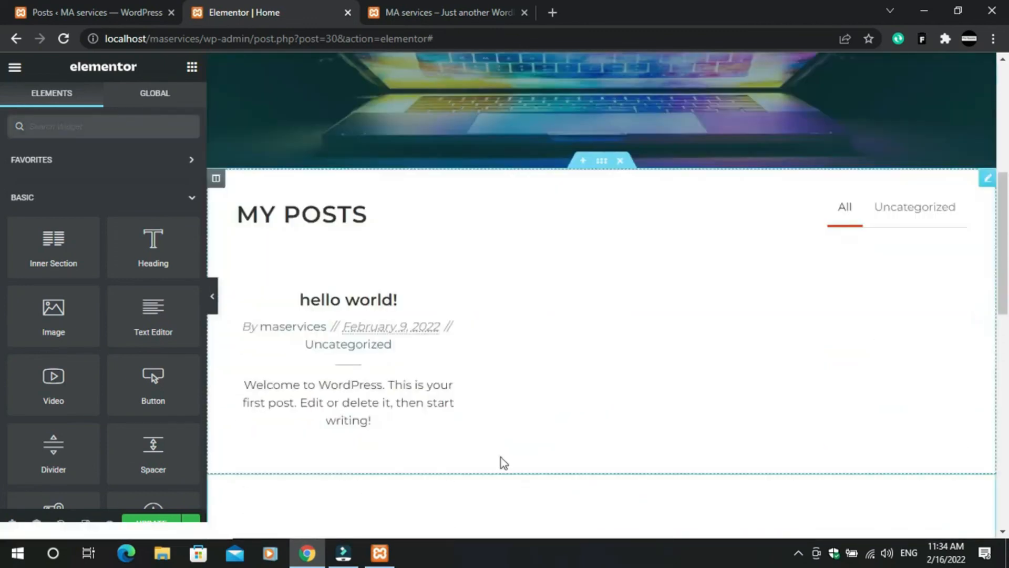
- Glance at the live site, then return to the editor and save with UPDATE
left_click(405, 6)
scroll(396, 250, "up", 10)
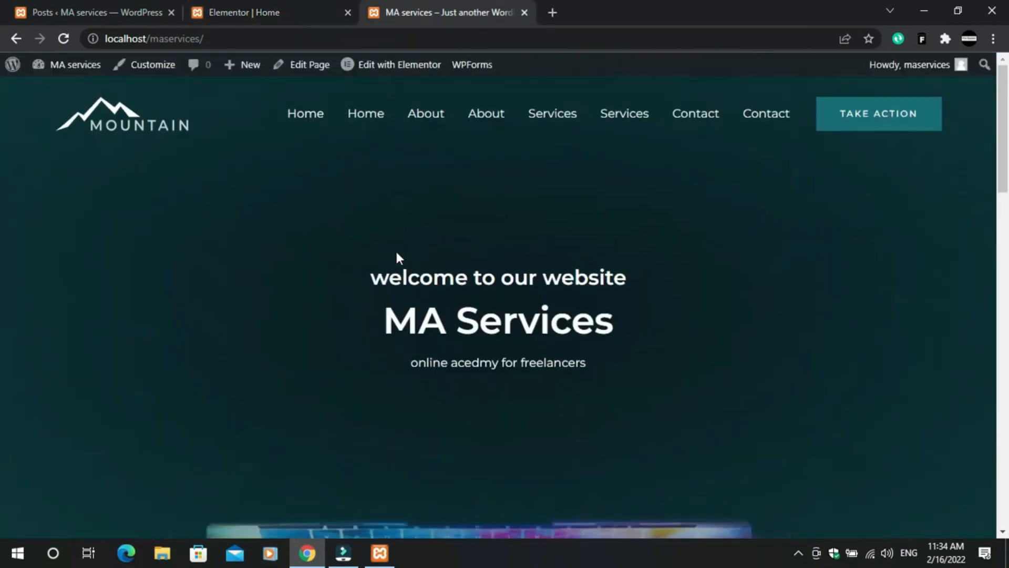
scroll(397, 249, "down", 20)
scroll(347, 305, "up", 15)
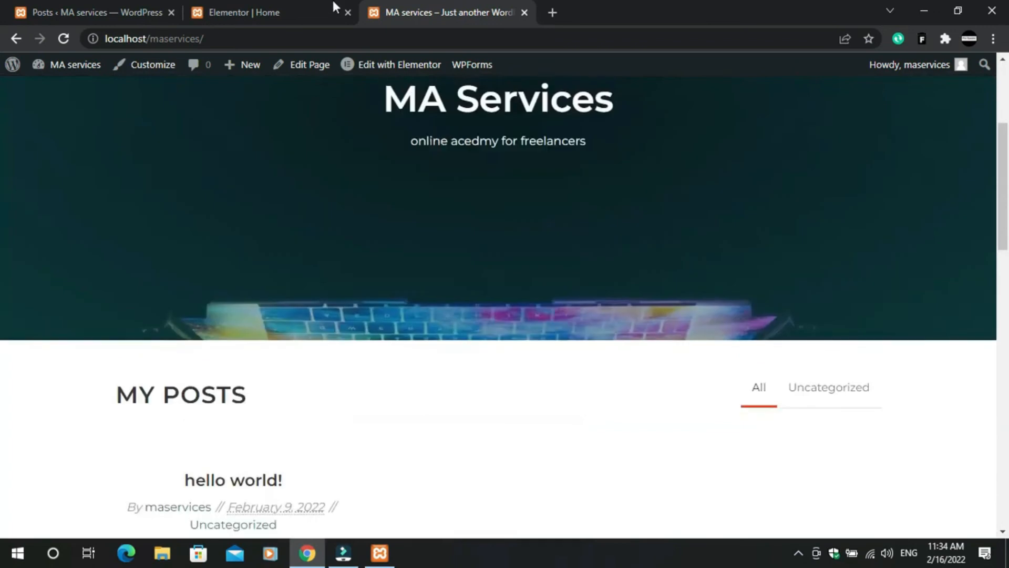
left_click(333, 4)
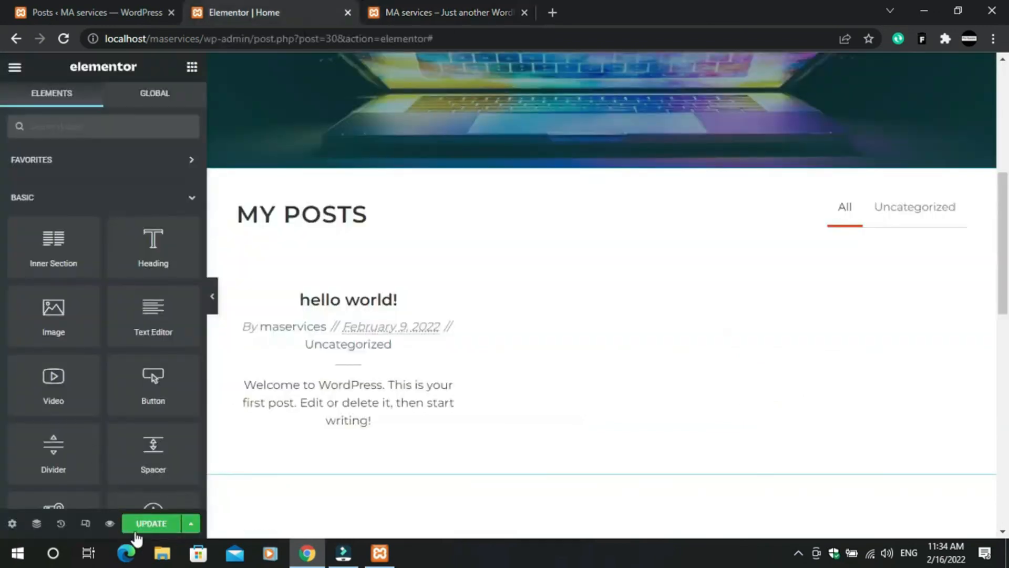
left_click(144, 524)
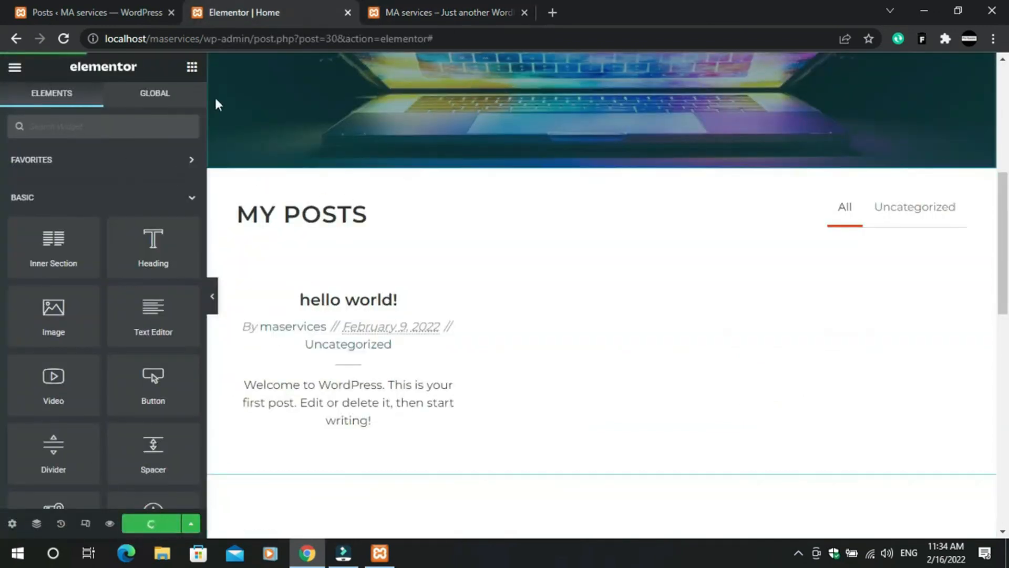
- Reload the live homepage and scroll to see the MY POSTS grid with hello world!
left_click(480, 4)
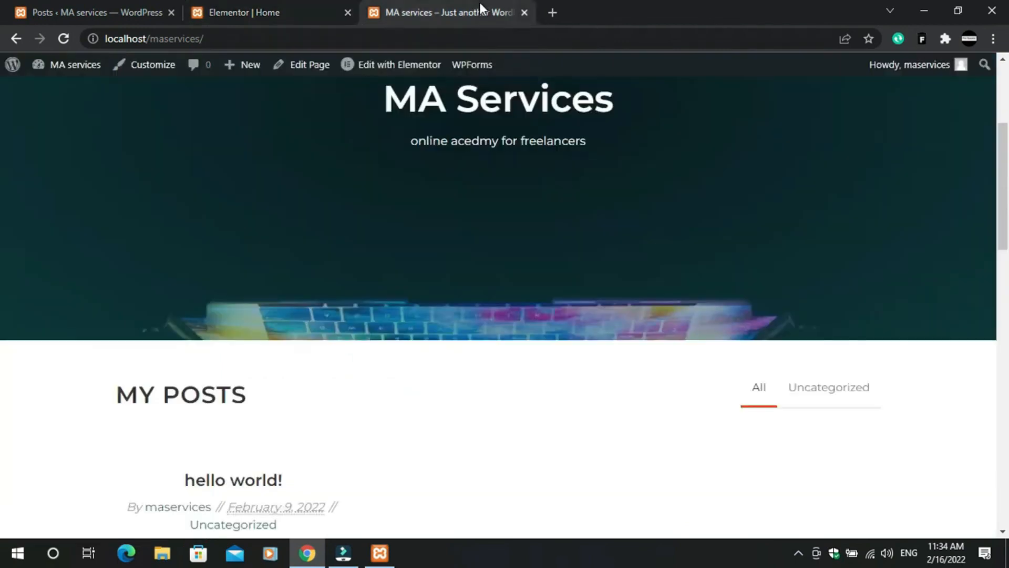
left_click(278, 7)
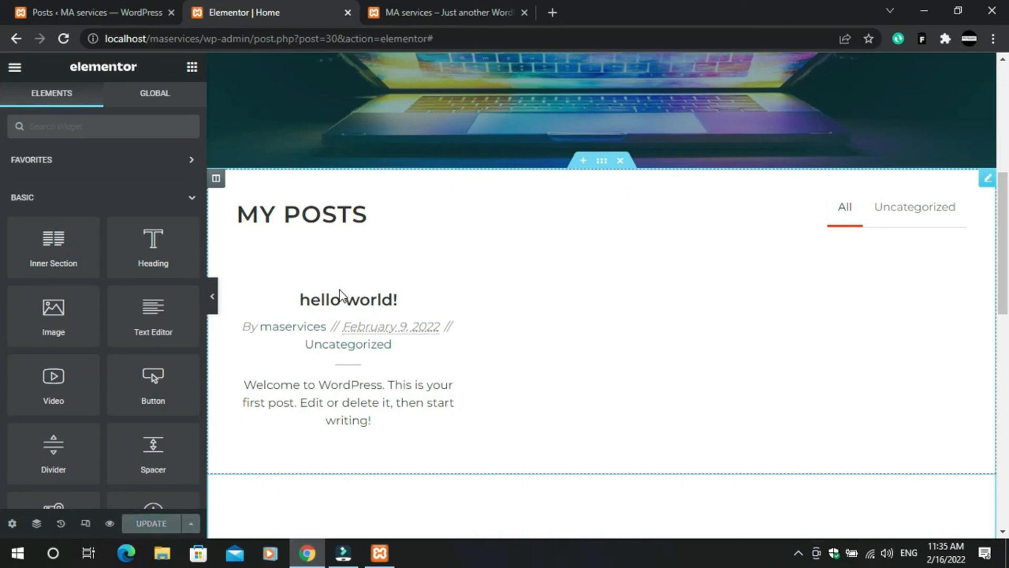
left_click(415, 11)
left_click(63, 38)
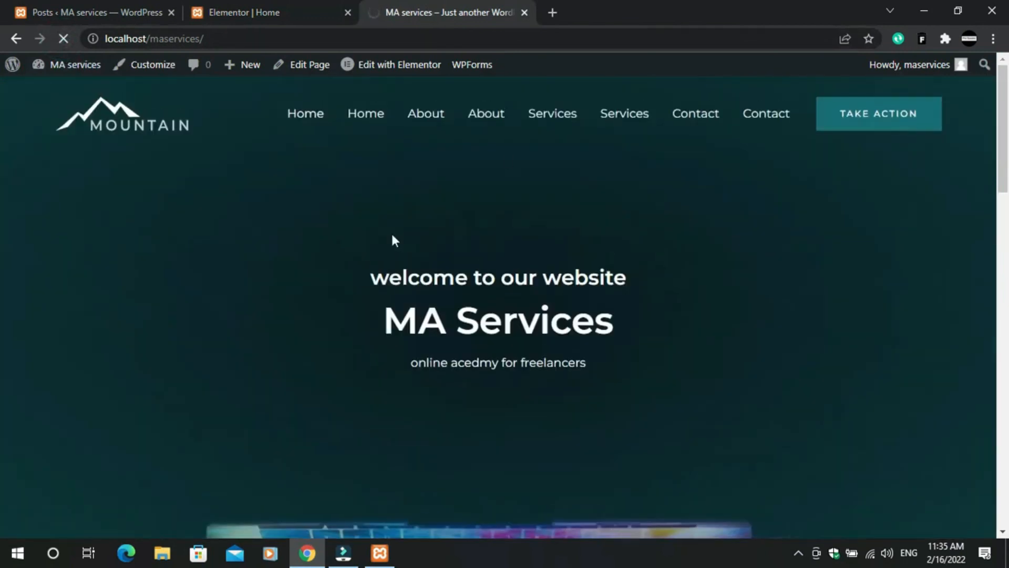
scroll(345, 242, "down", 8)
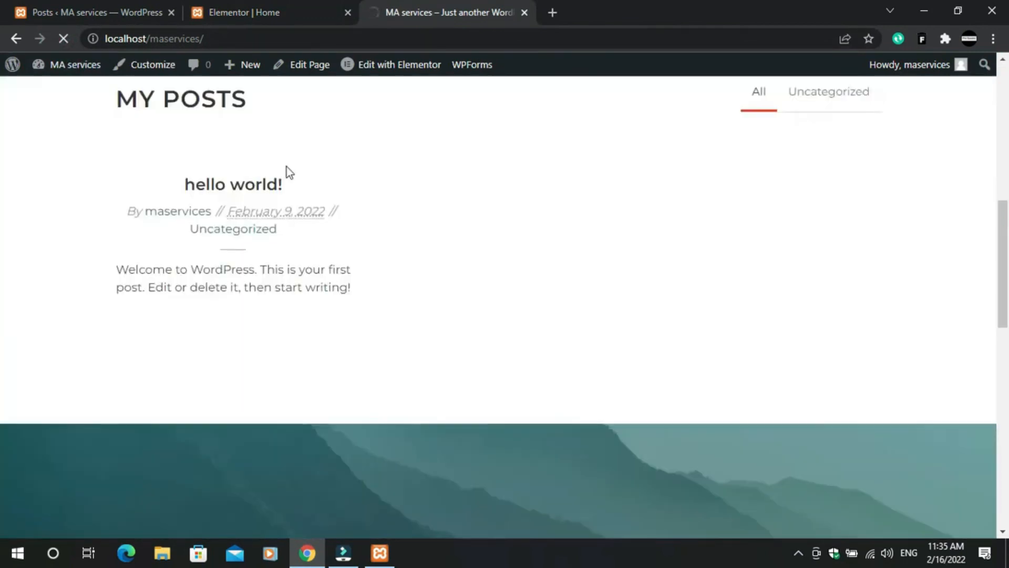
scroll(408, 235, "down", 7)
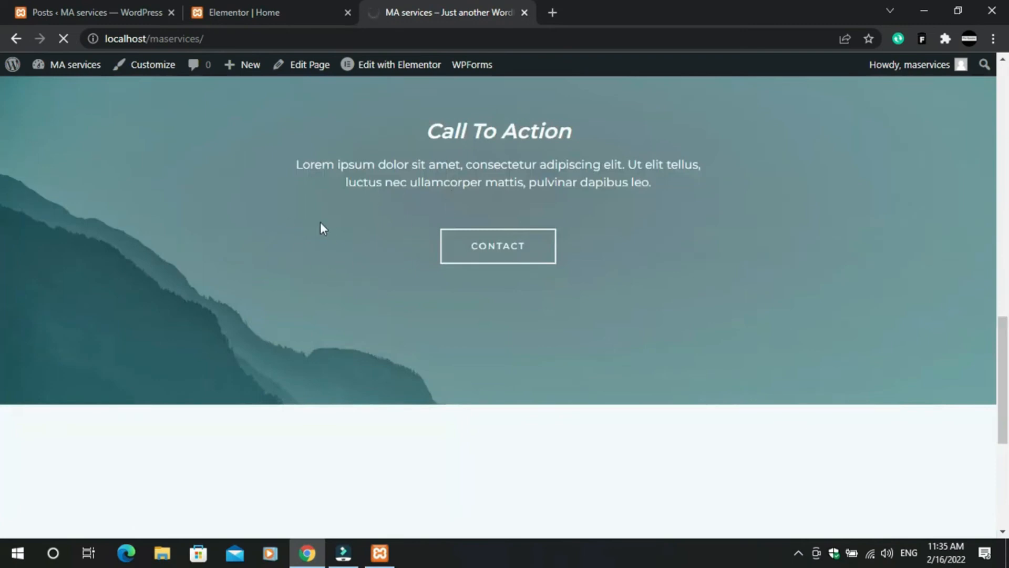